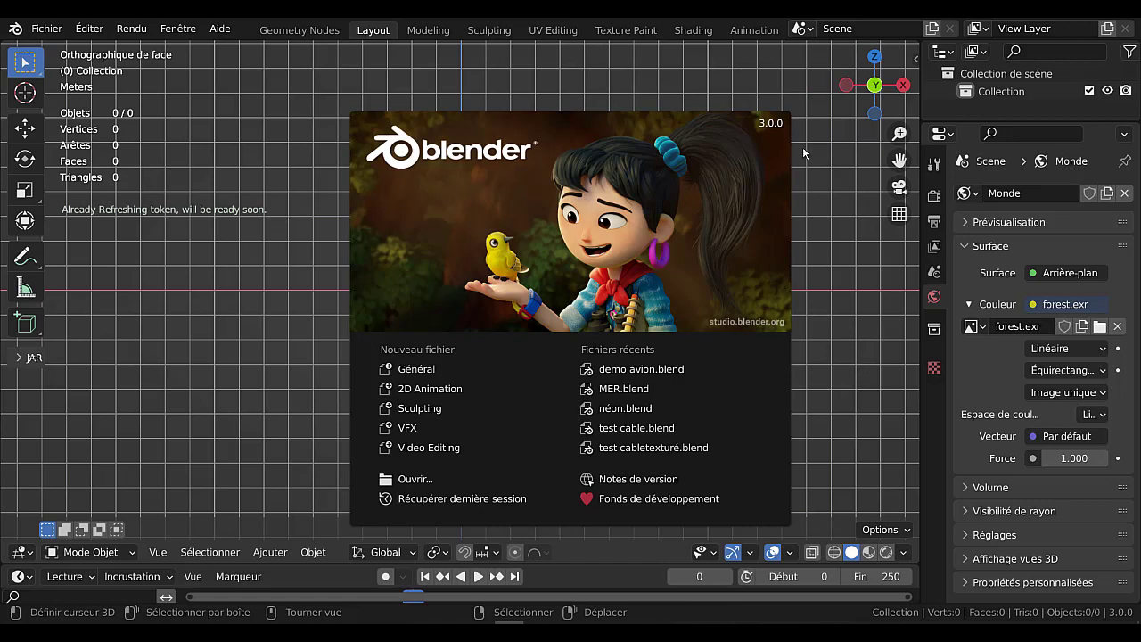
# - Close the startup splash and make the Properties editor slightly wider
pyautogui.click(839, 312)
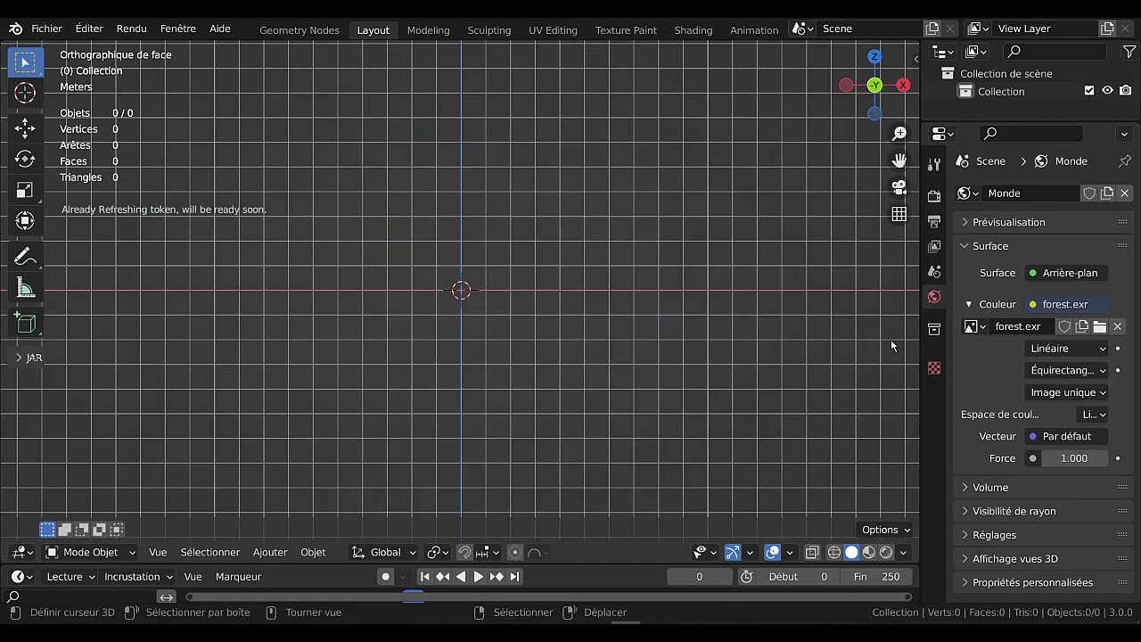
pyautogui.moveTo(919, 313); pyautogui.dragTo(808, 313)
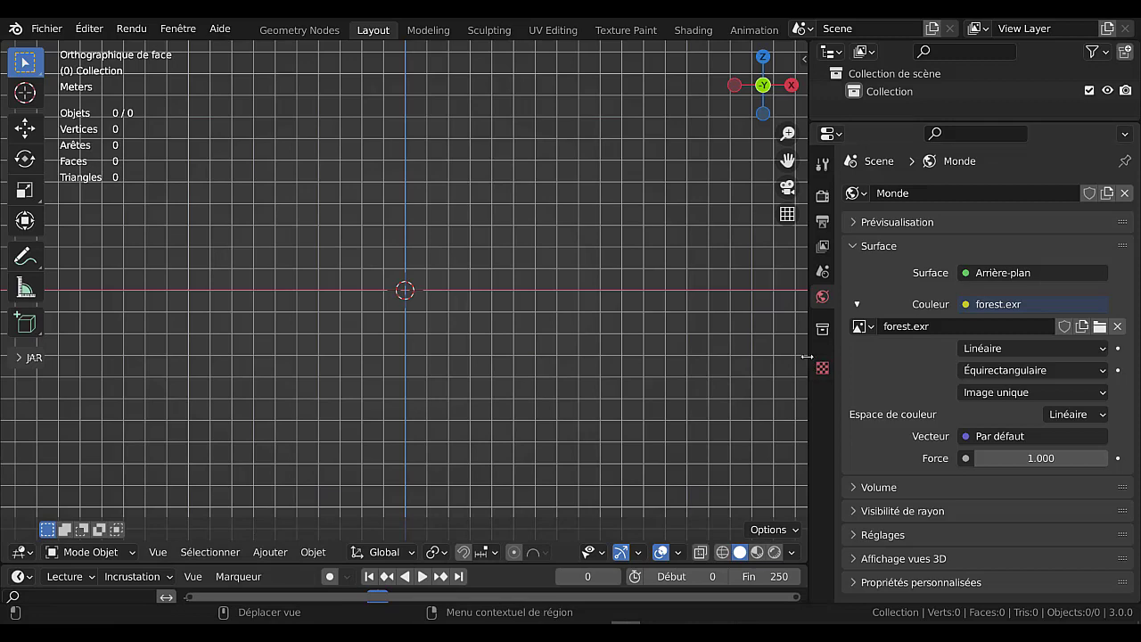
pyautogui.moveTo(808, 357); pyautogui.dragTo(881, 356)
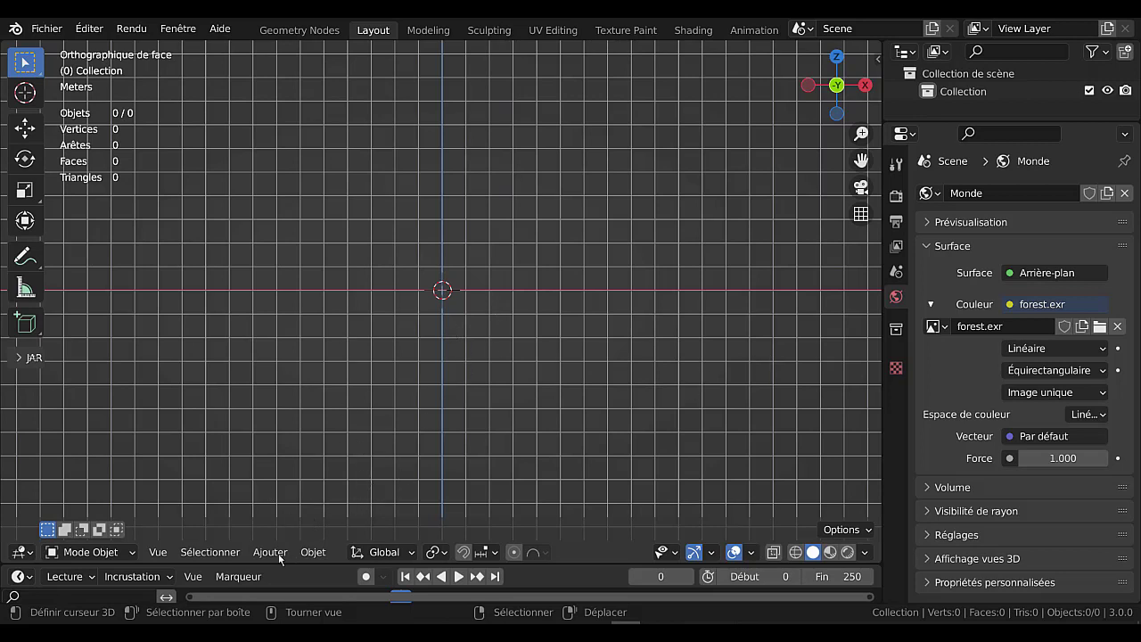
# - Add a default cube at the origin, orbit to a perspective view, and show its Modifier properties
pyautogui.click(307, 554)
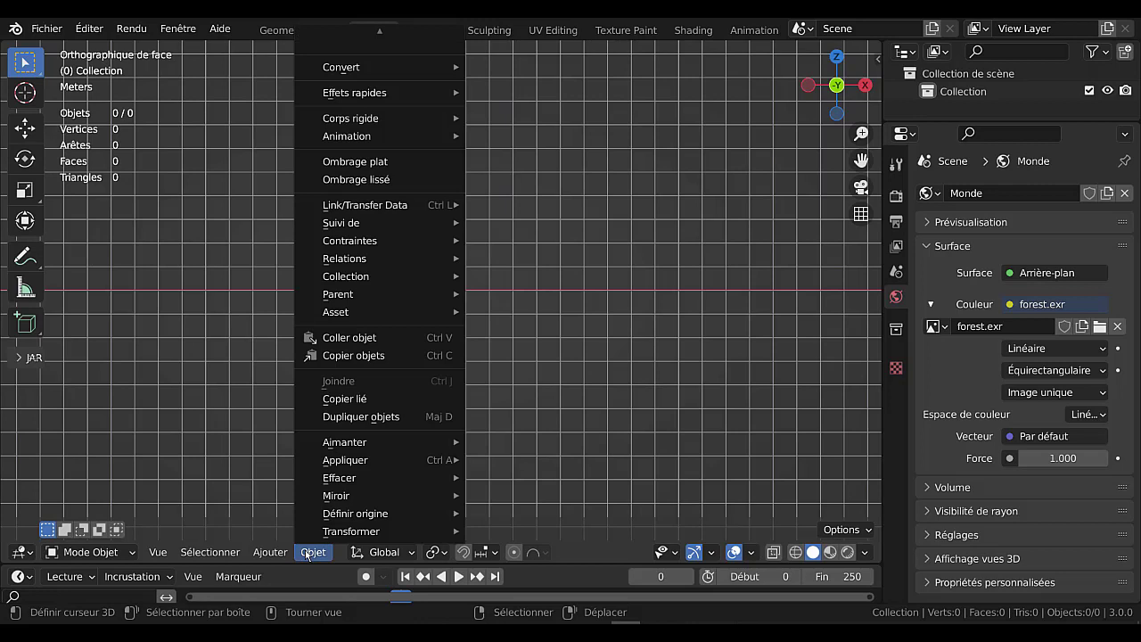
pyautogui.moveTo(319, 532)
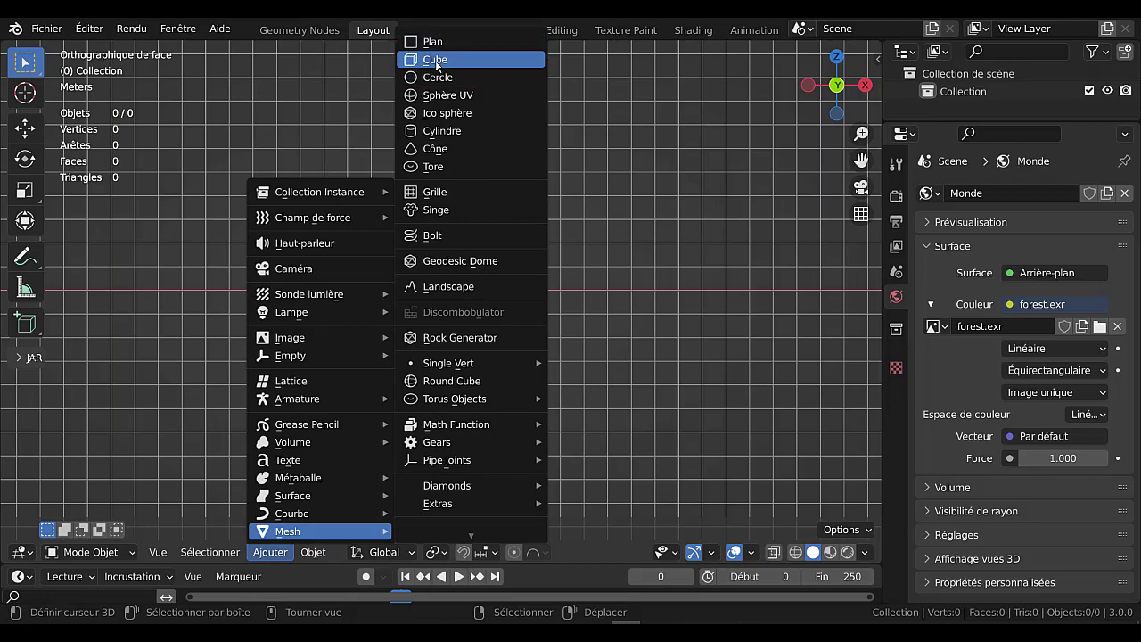
pyautogui.click(435, 60)
pyautogui.scroll(5, 695, 309)
pyautogui.scroll(2, 692, 311)
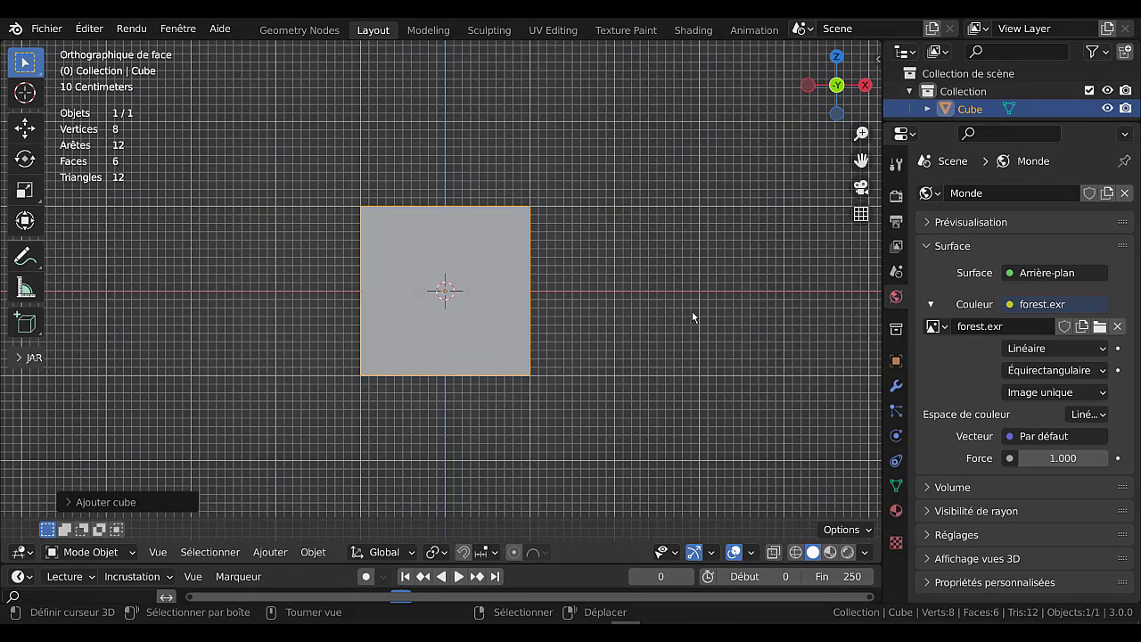
pyautogui.scroll(-2, 692, 312)
pyautogui.moveTo(701, 304); pyautogui.dragTo(631, 347, button='middle')
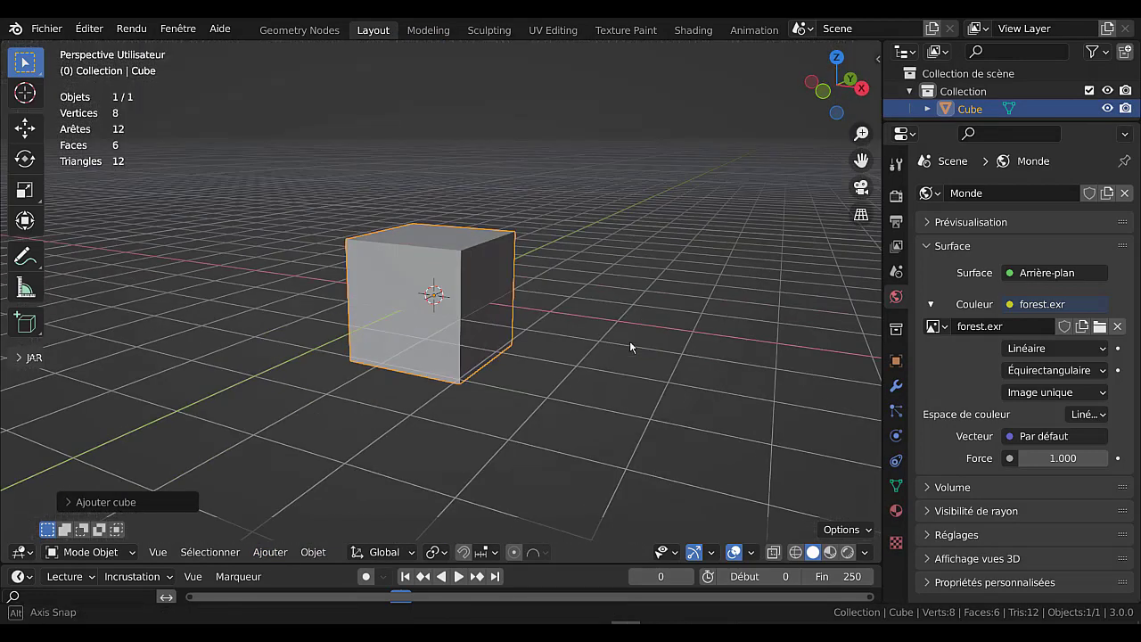
pyautogui.click(896, 387)
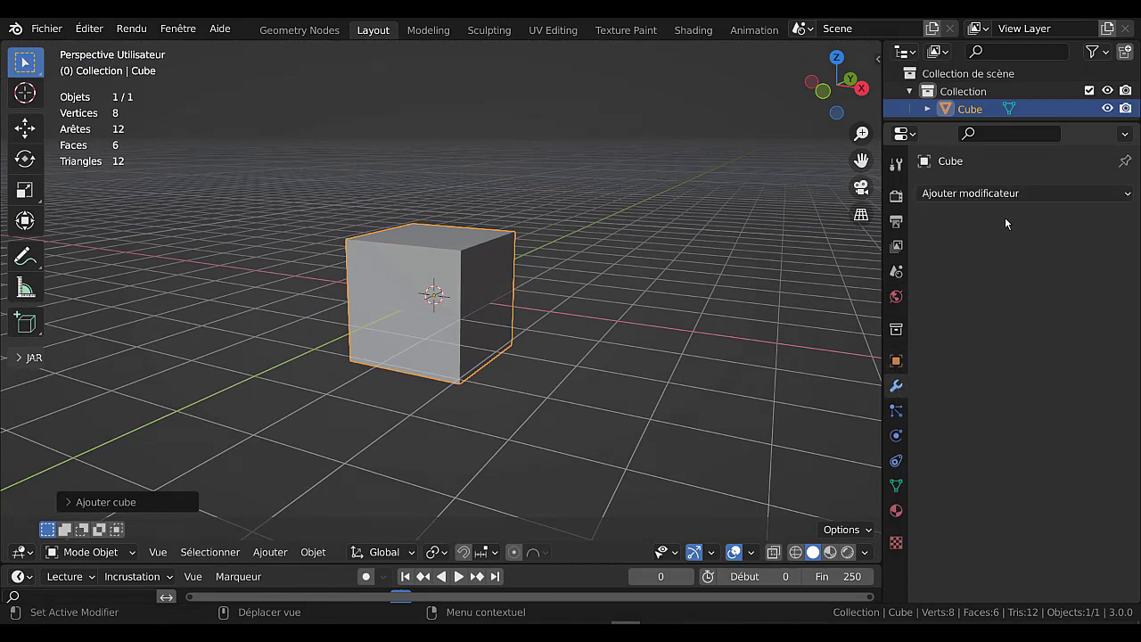
# - Open the Add Modifier dropdown to list the modifiers available for the cube
pyautogui.click(1018, 195)
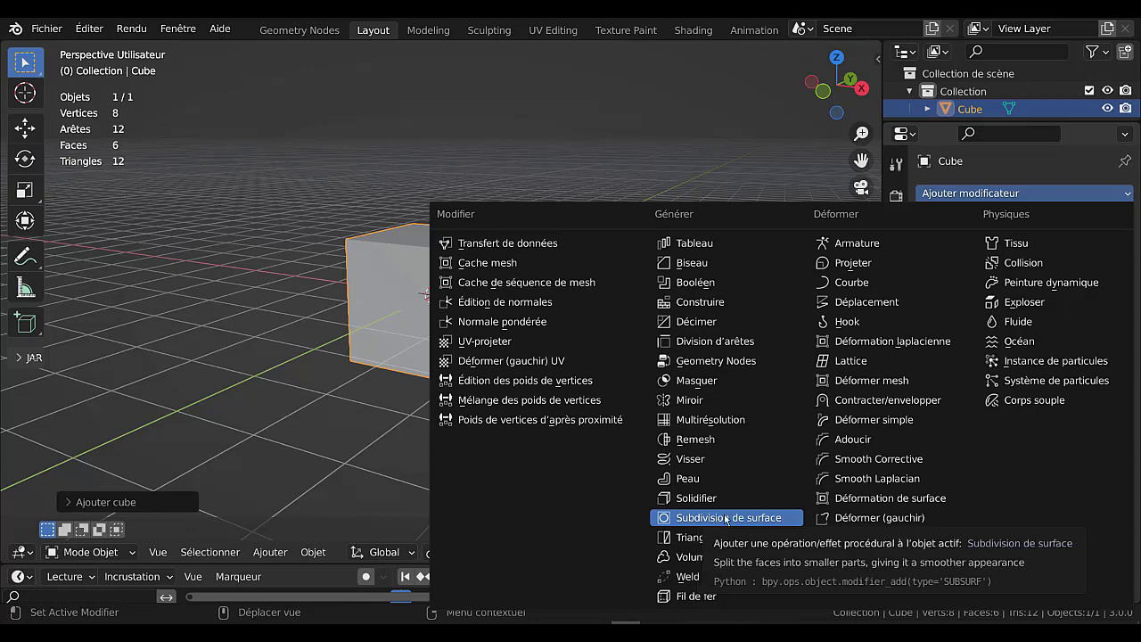
# - Add a Subdivision Surface modifier and set its viewport level to 4, rounding the cube into a sphere
pyautogui.click(727, 518)
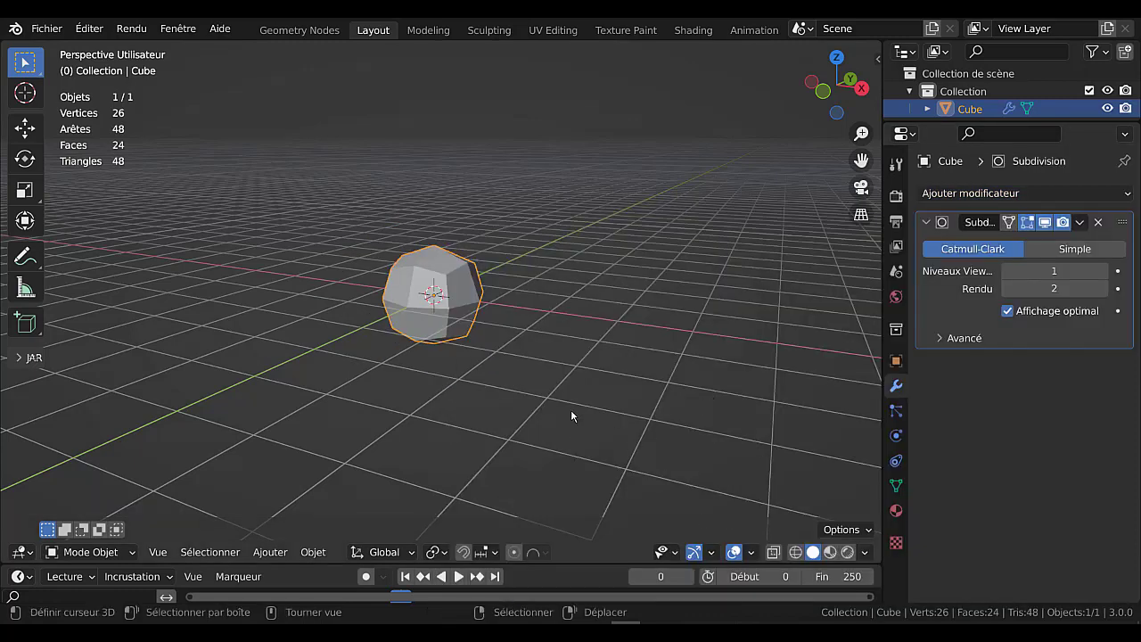
pyautogui.scroll(5, 570, 410)
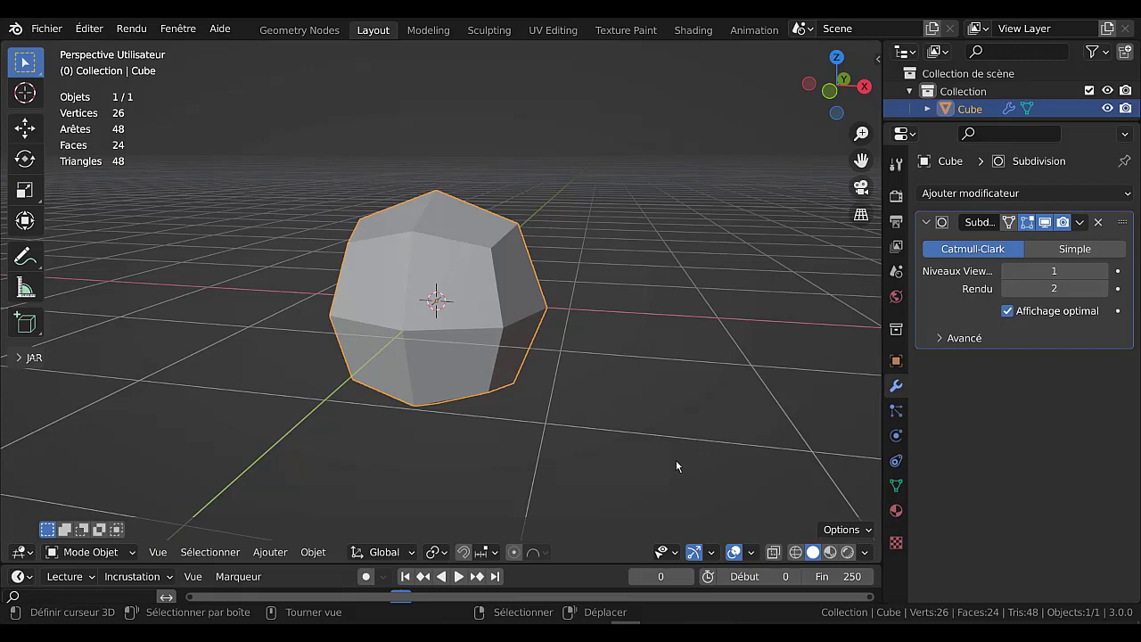
pyautogui.moveTo(676, 460); pyautogui.dragTo(611, 451, button='middle')
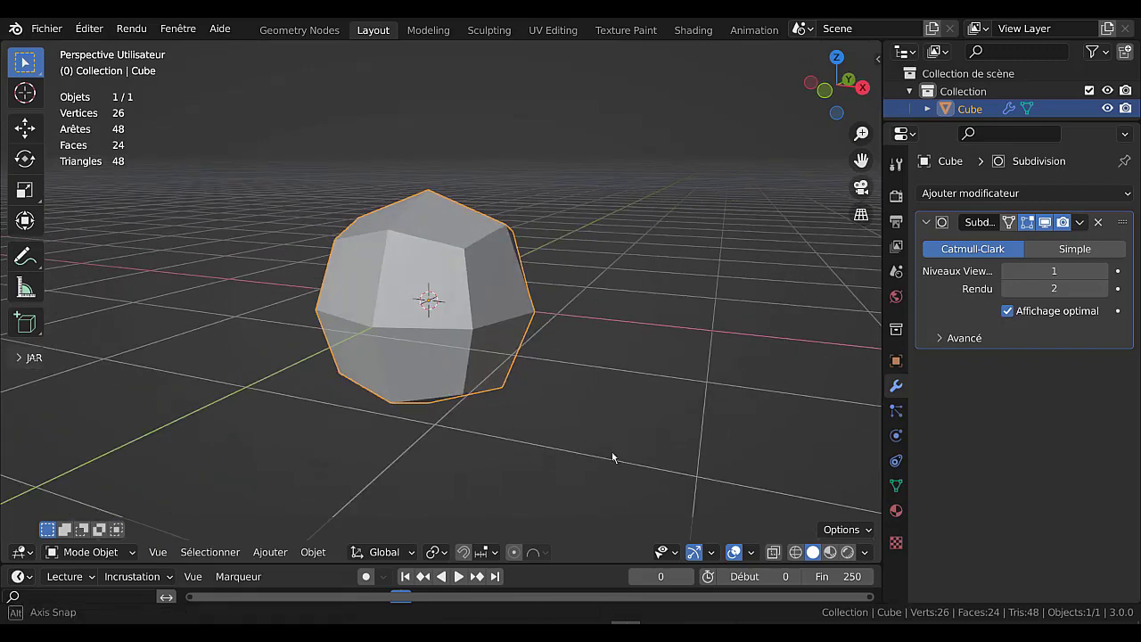
pyautogui.click(1103, 271)
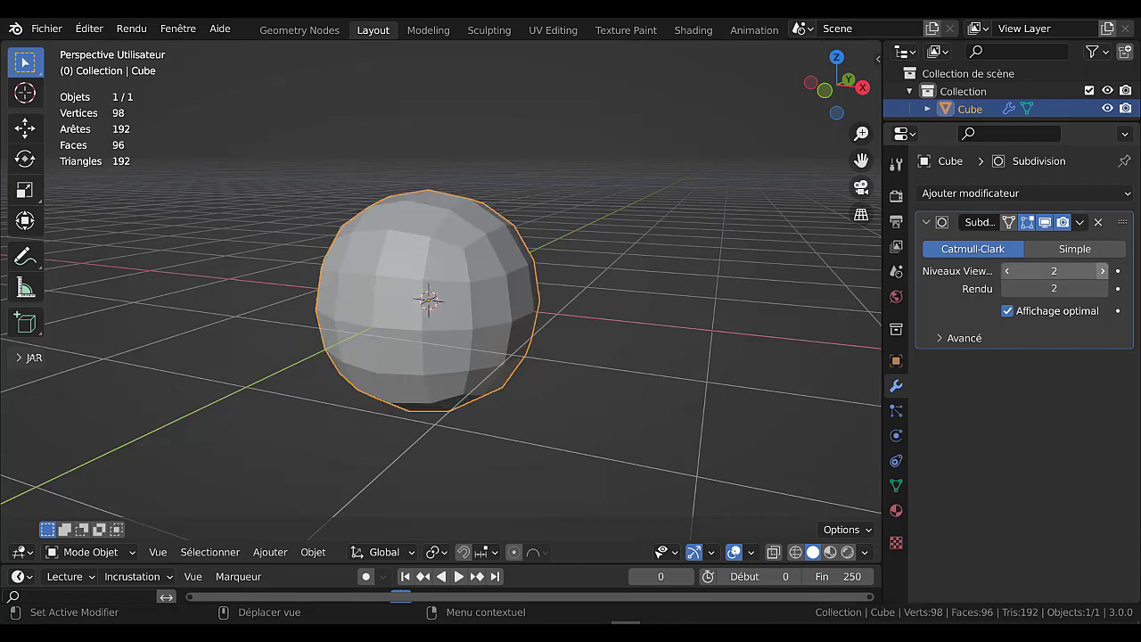
pyautogui.click(1103, 271)
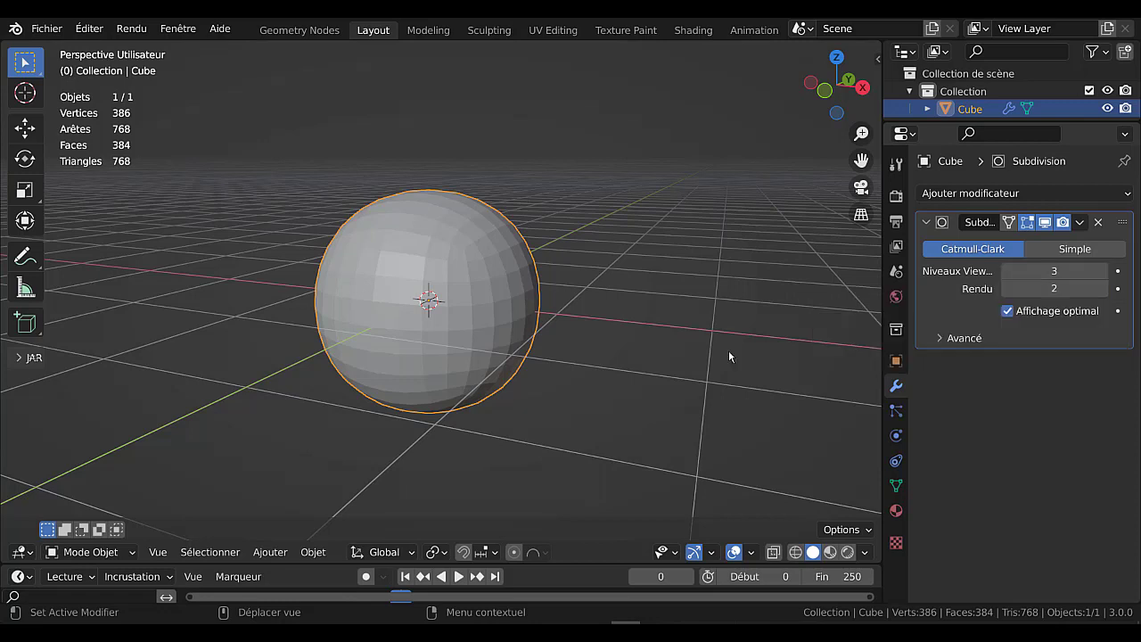
pyautogui.click(1104, 272)
pyautogui.click(1104, 272)
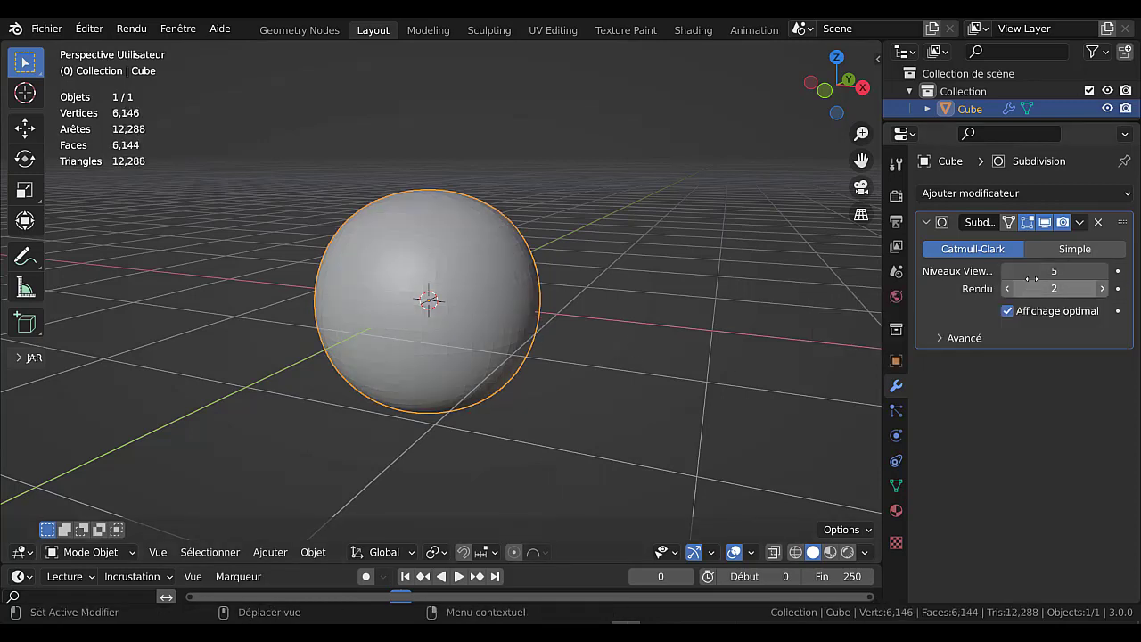
pyautogui.click(1007, 272)
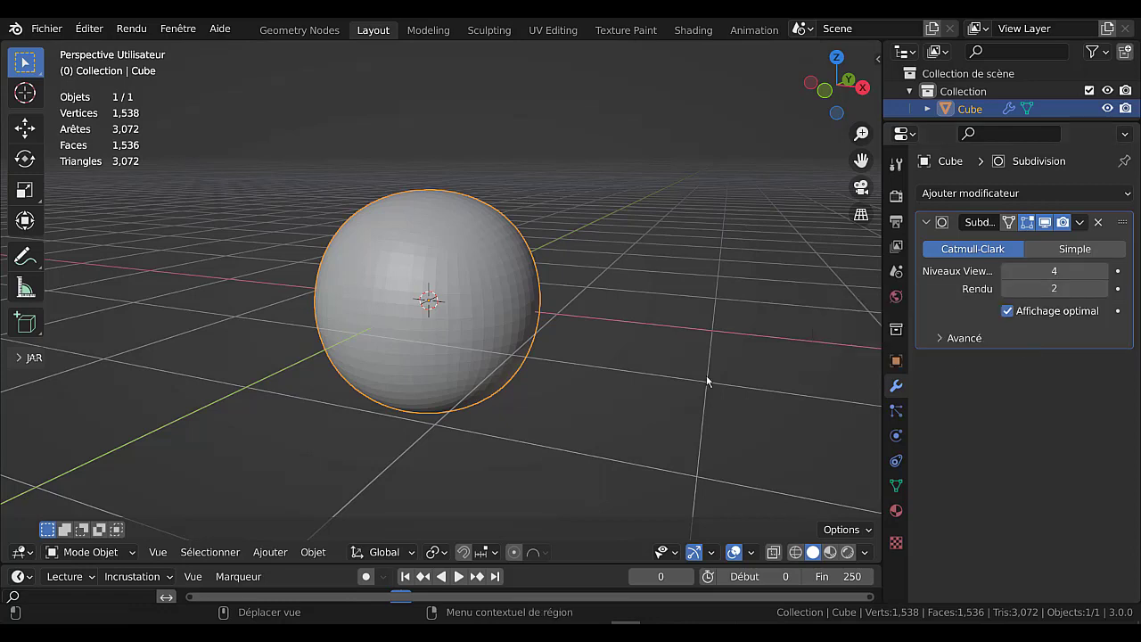
pyautogui.scroll(3, 481, 366)
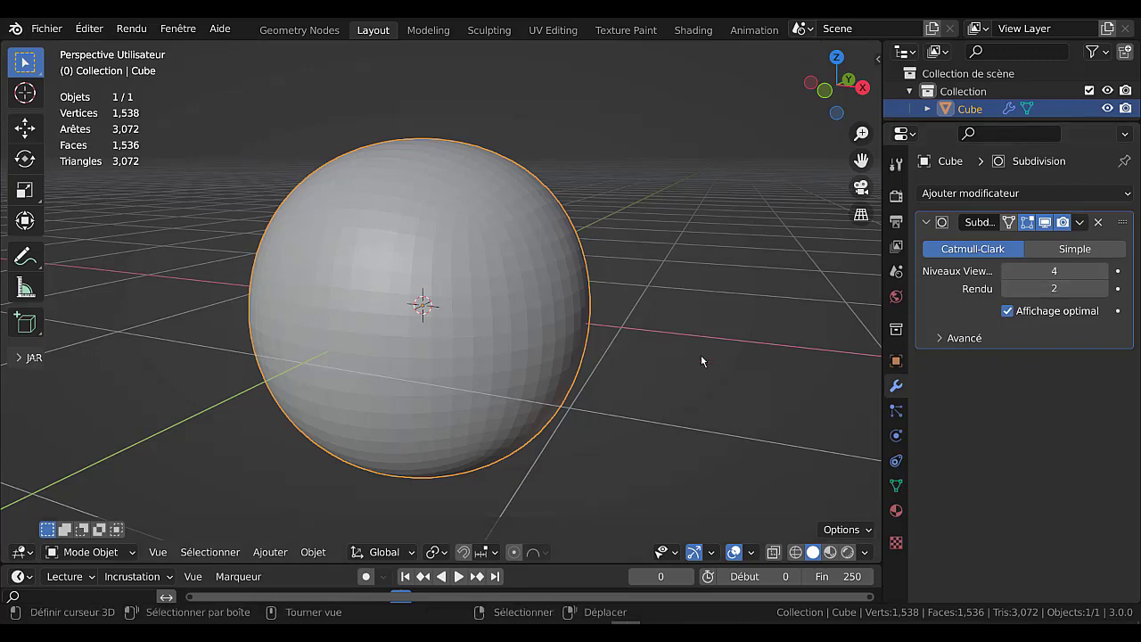
pyautogui.scroll(-1, 701, 360)
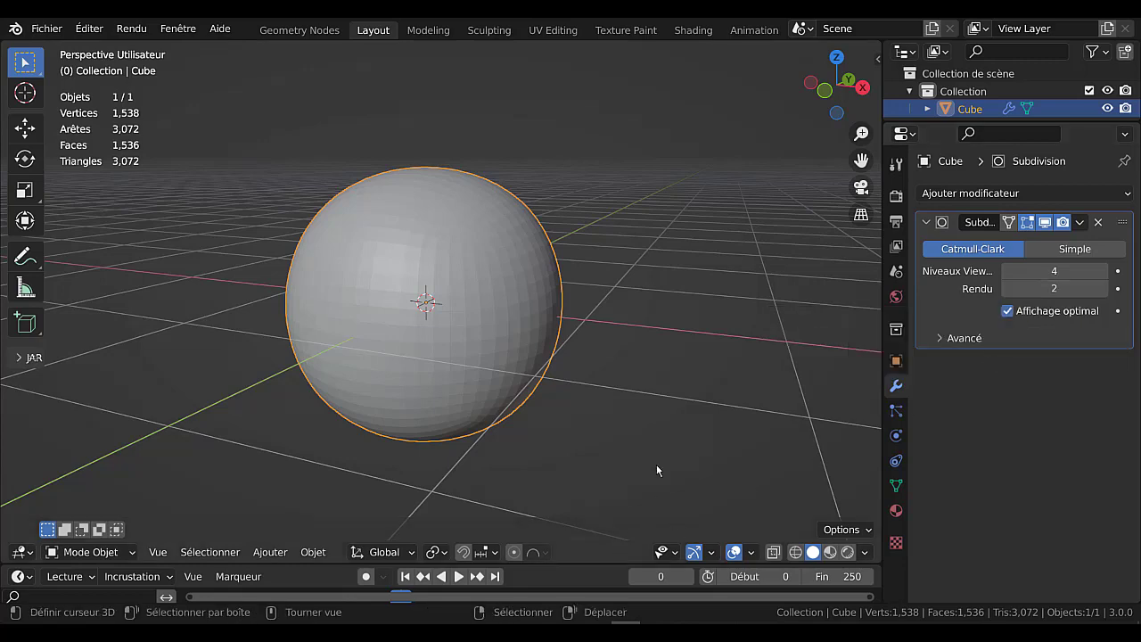
pyautogui.scroll(-2, 601, 460)
pyautogui.scroll(-1, 601, 460)
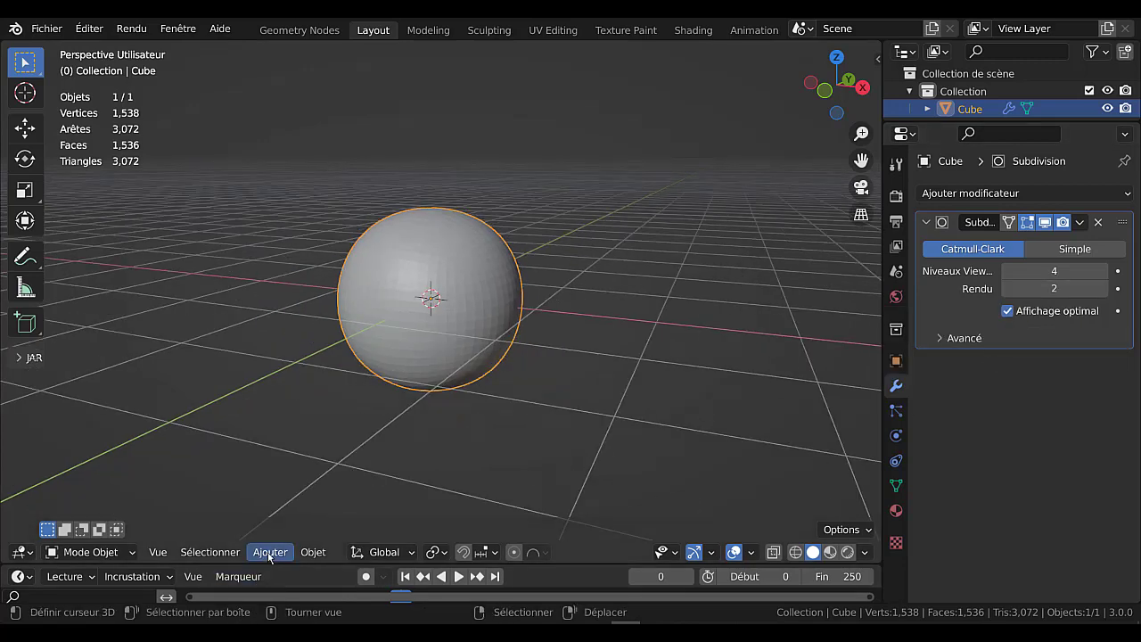
# - Add a camera and align it to the current view of the sphere with Ctrl+Alt+Numpad0
pyautogui.click(270, 552)
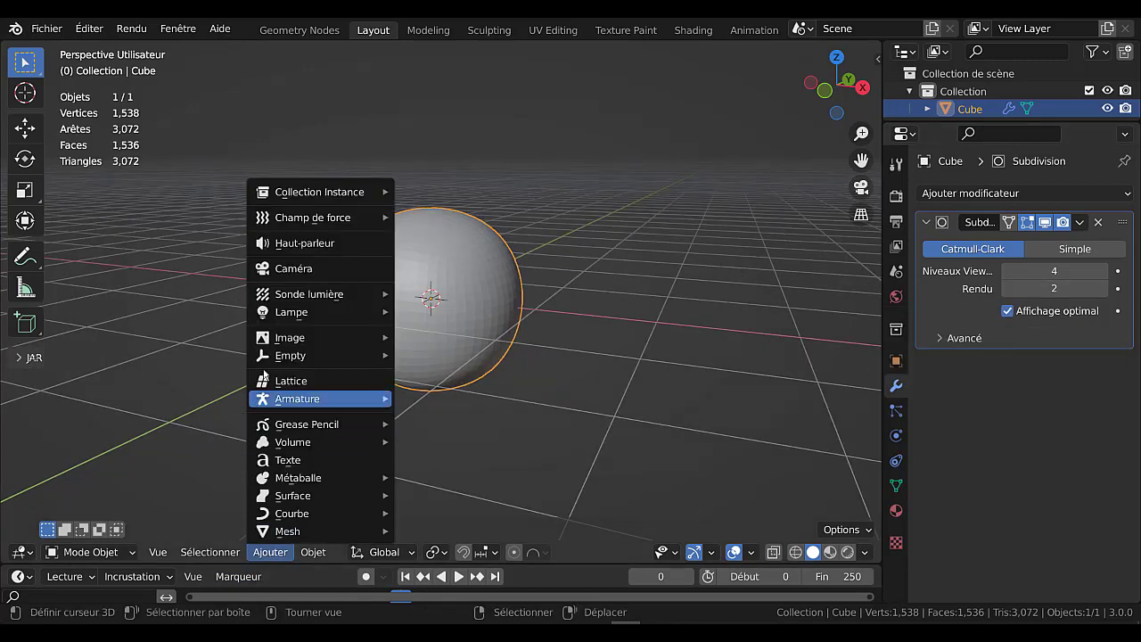
pyautogui.click(291, 270)
pyautogui.moveTo(695, 379); pyautogui.dragTo(730, 365, button='middle')
pyautogui.scroll(-2, 729, 361)
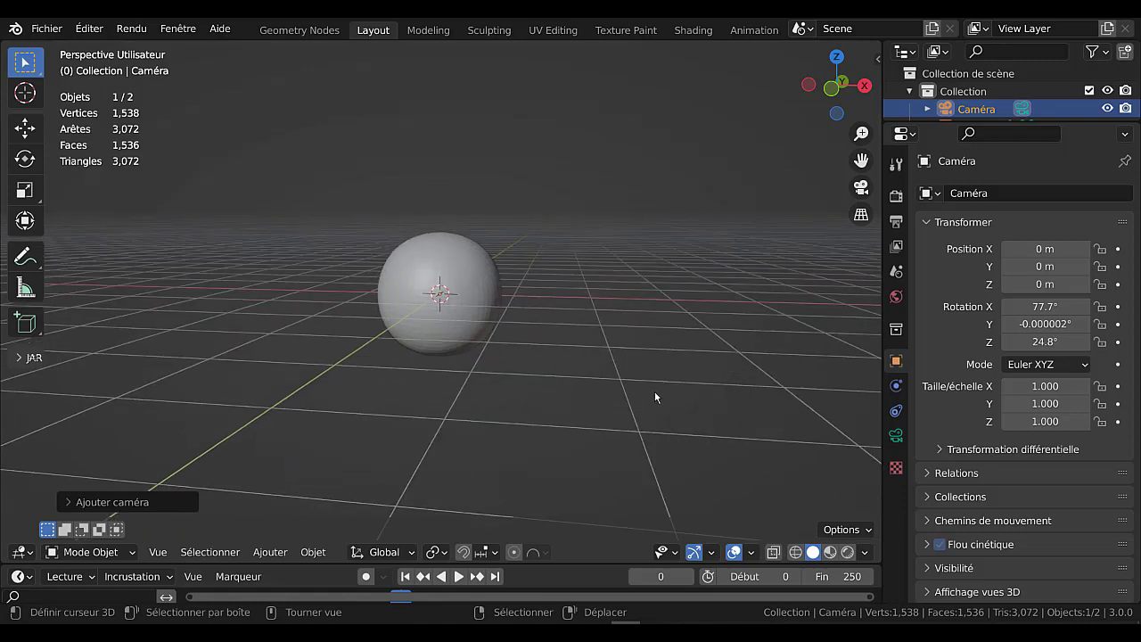
pyautogui.press('ctrl')
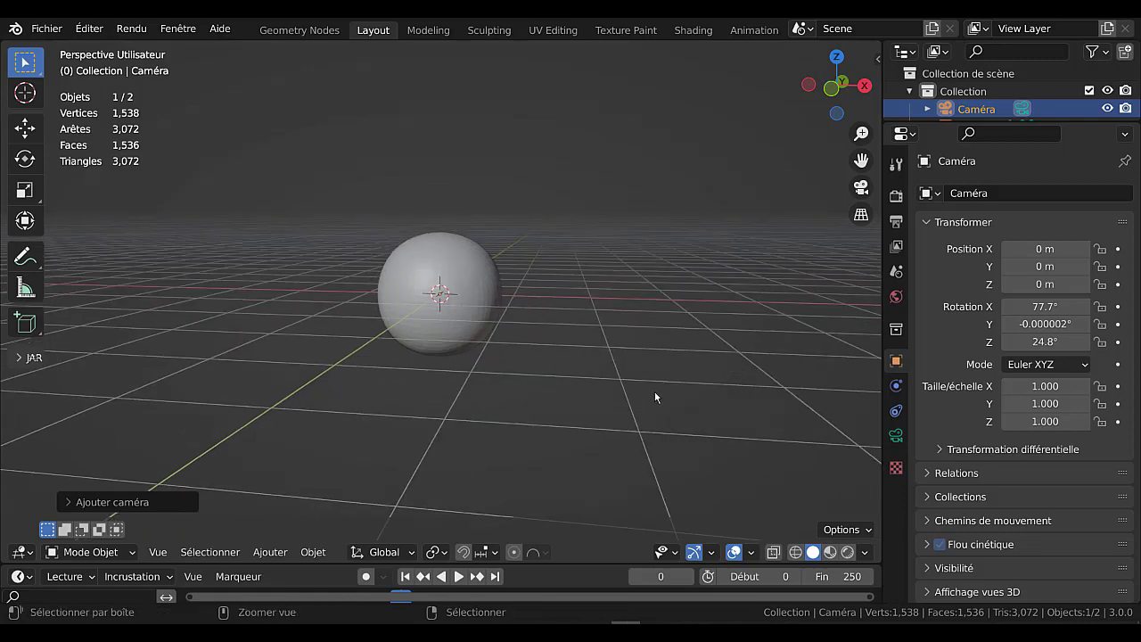
pyautogui.press('ctrl+alt+KP_0')
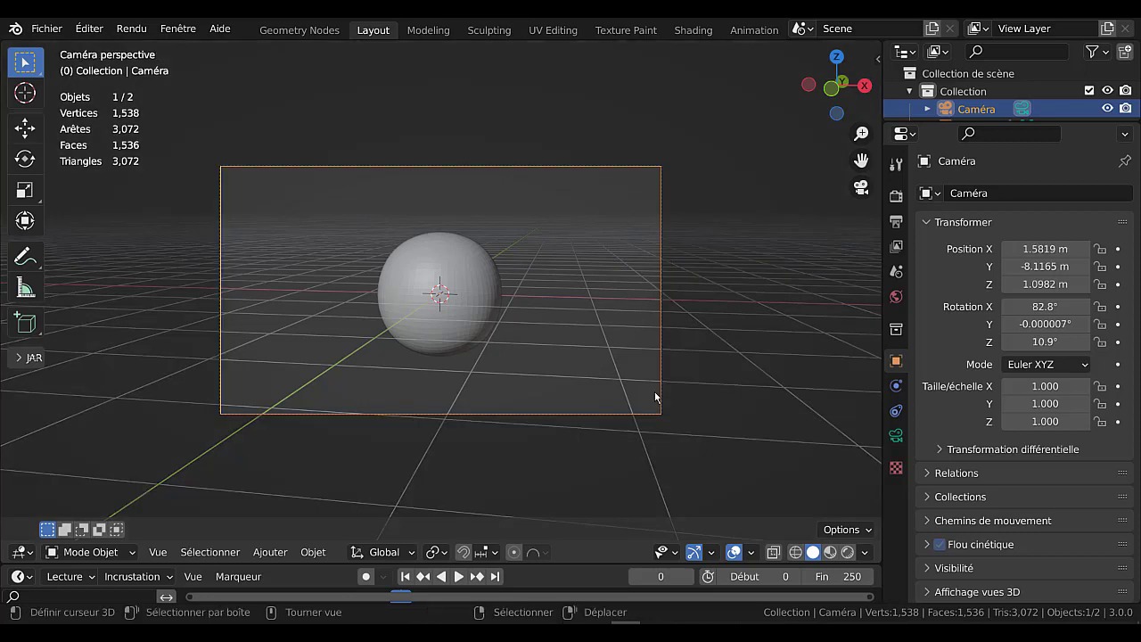
pyautogui.scroll(2, 577, 311)
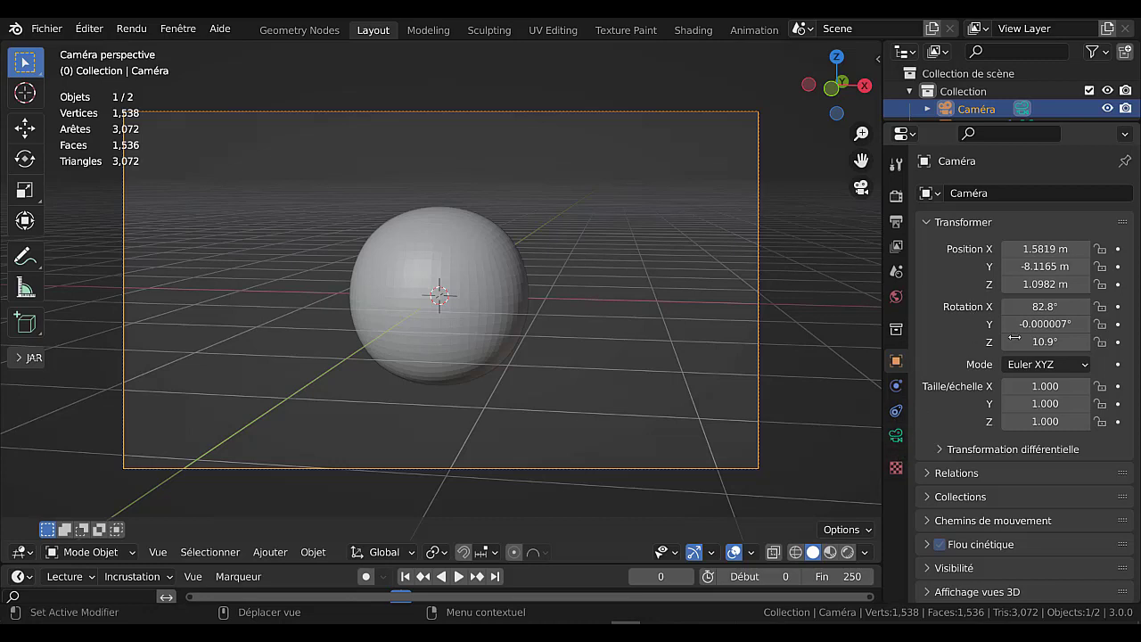
# - Set the camera's focal length to 87 mm
pyautogui.click(896, 436)
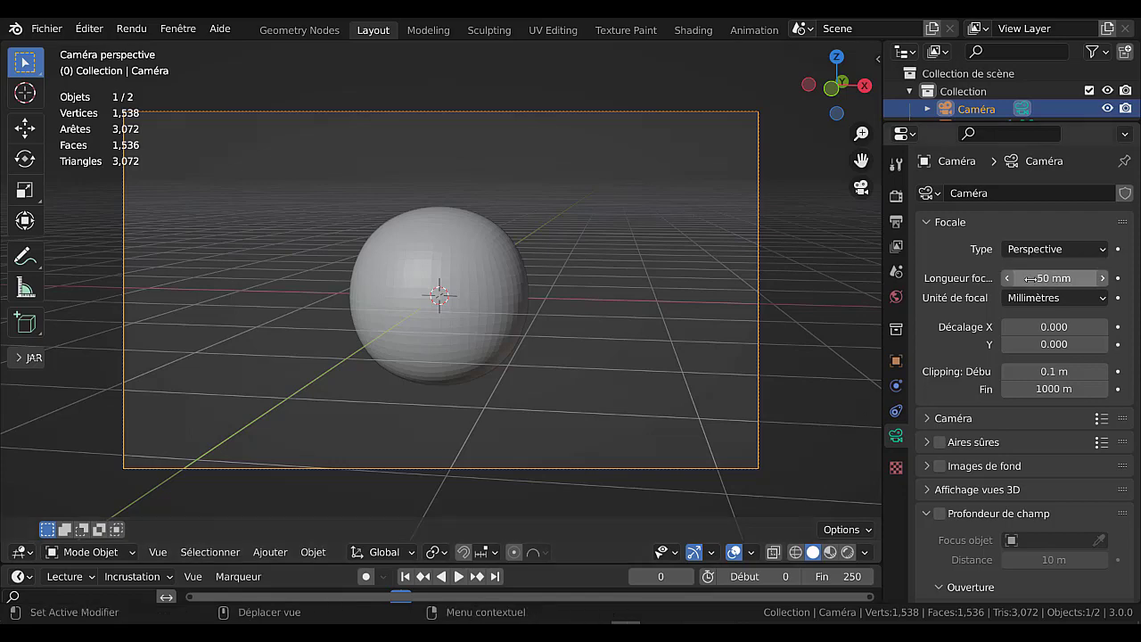
pyautogui.moveTo(1052, 278)
pyautogui.mouseDown()
pyautogui.moveTo(1070, 278)
pyautogui.moveTo(1035, 282)
pyautogui.mouseUp()
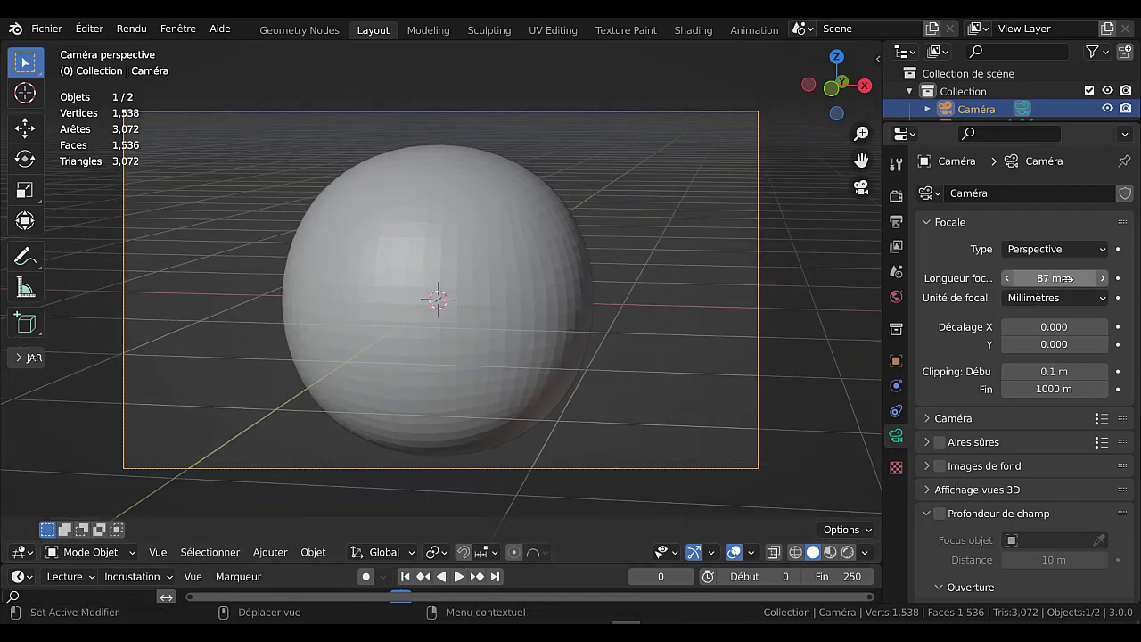
pyautogui.scroll(-2, 764, 419)
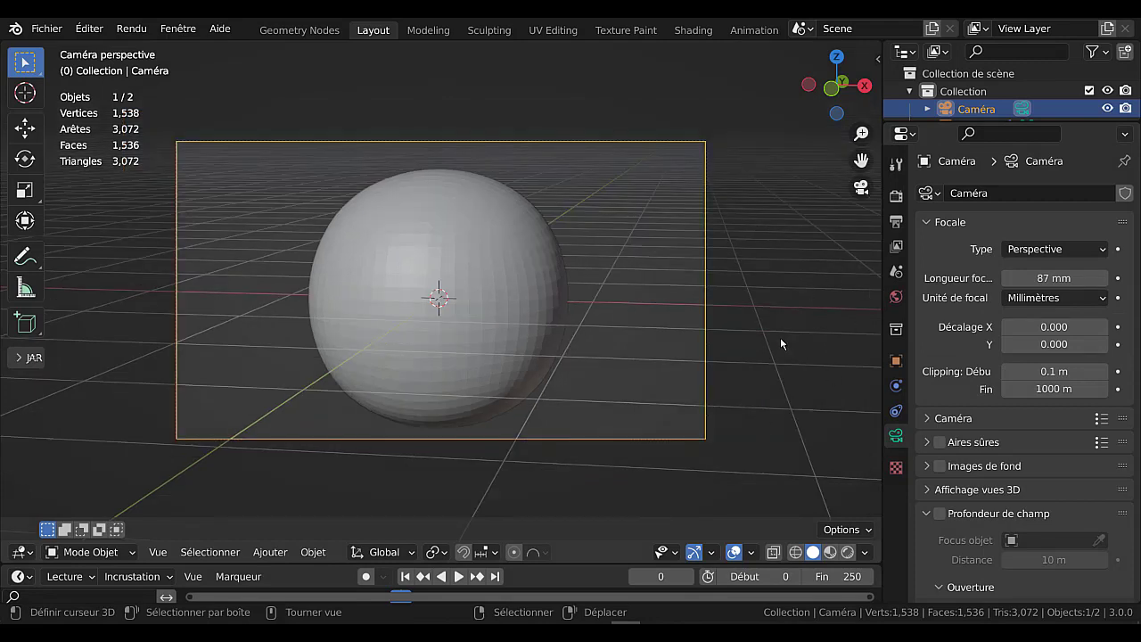
# - Hide the forest world from camera rays and render the frame with F12
pyautogui.click(896, 296)
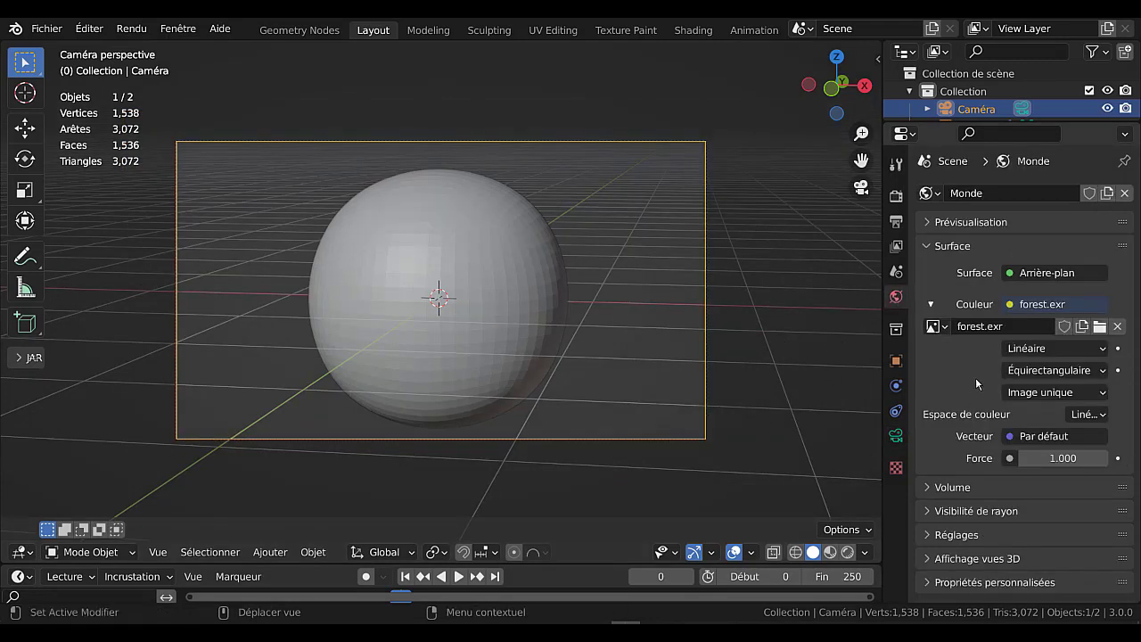
pyautogui.click(945, 511)
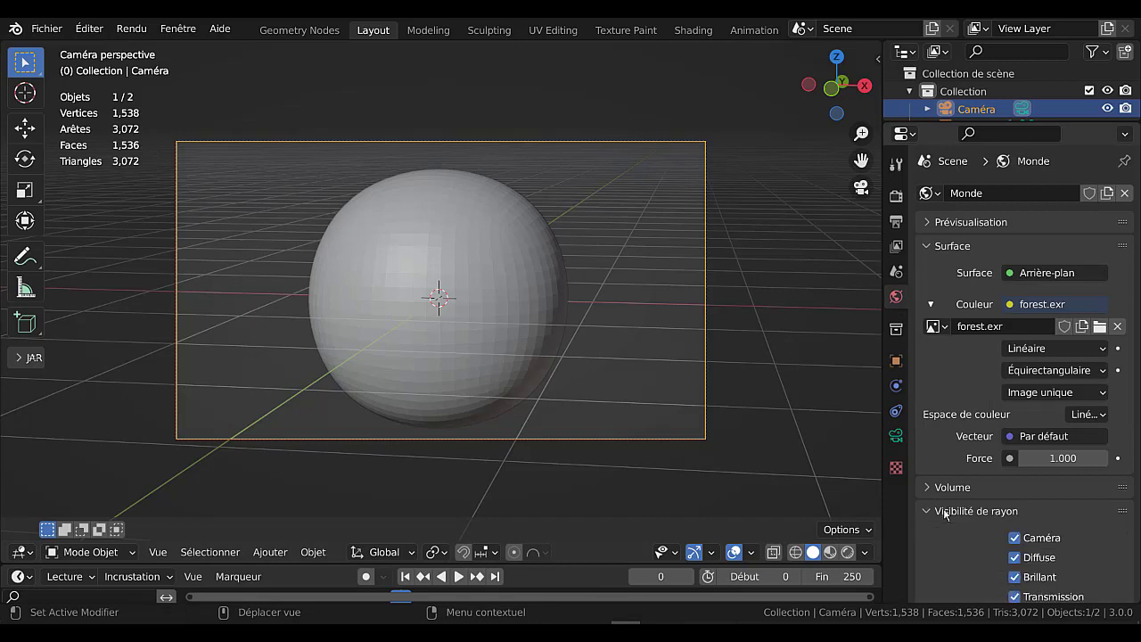
pyautogui.scroll(-2, 995, 521)
pyautogui.scroll(1, 968, 314)
pyautogui.scroll(1, 968, 314)
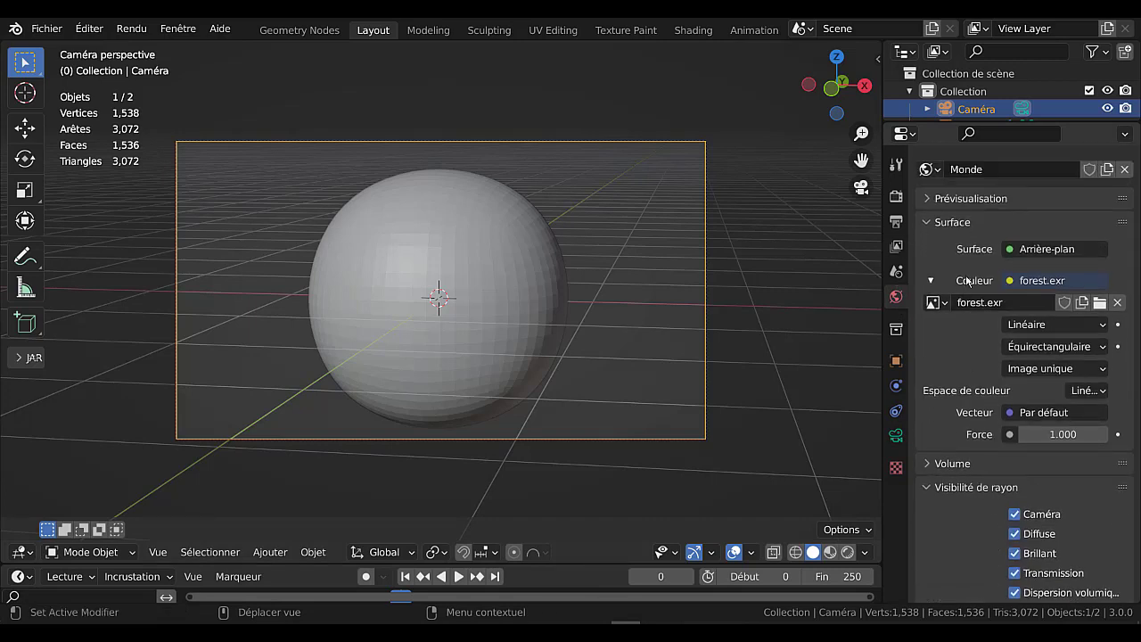
pyautogui.click(935, 303)
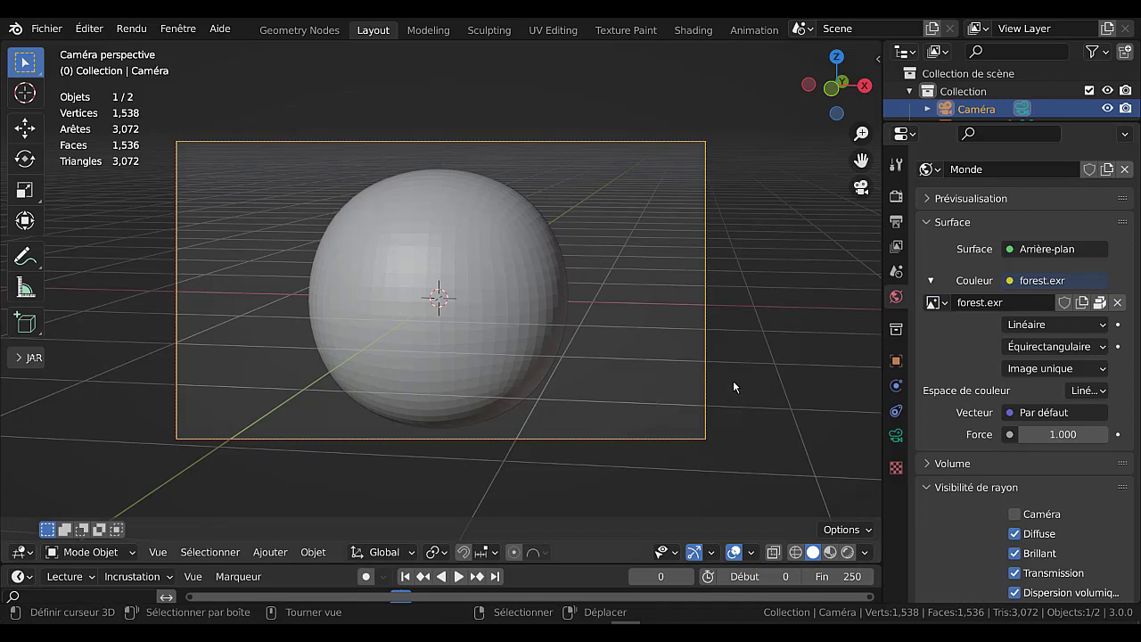
pyautogui.press('F12')
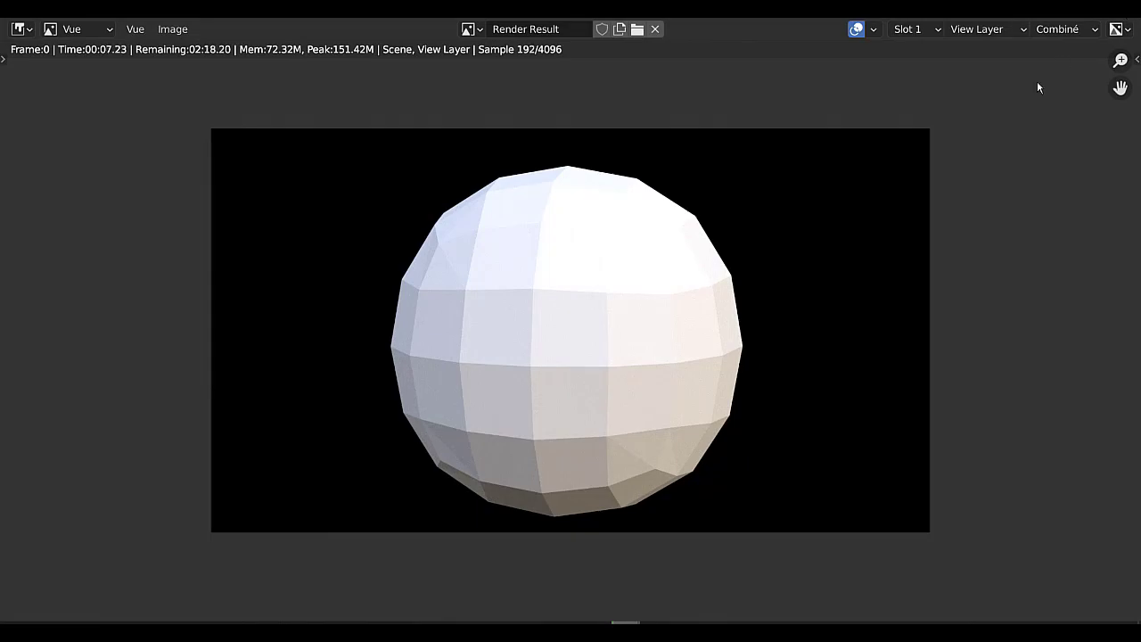
# - Close the Render Result window to return to the Layout viewport
pyautogui.press('Escape')
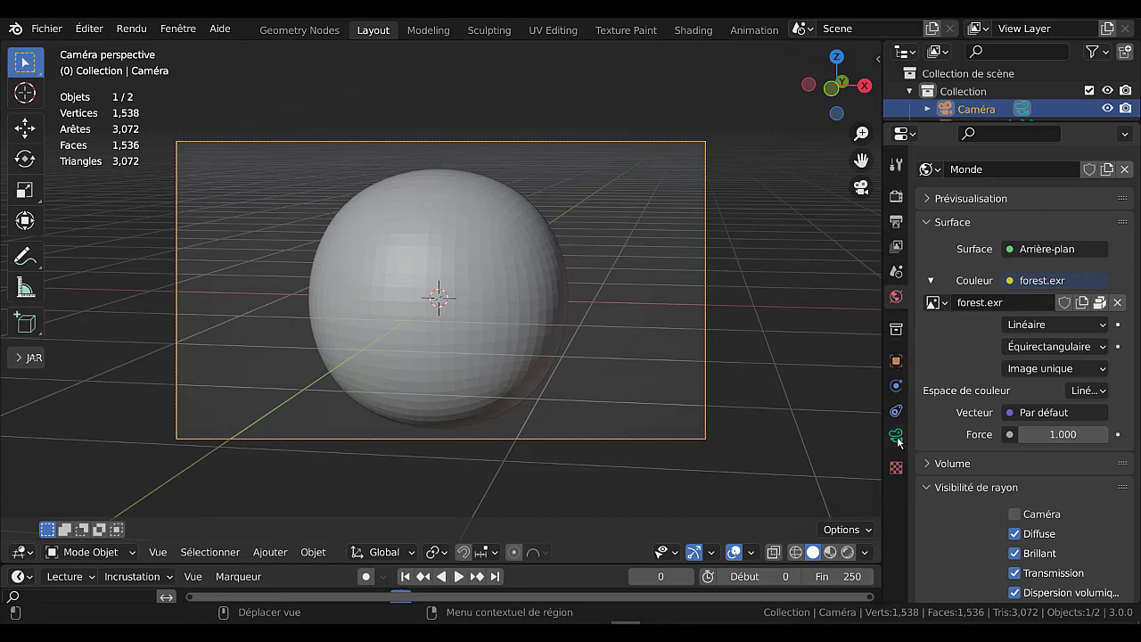
# - Select the sphere and raise its Subdivision render level from 2 to 4
pyautogui.click(434, 310)
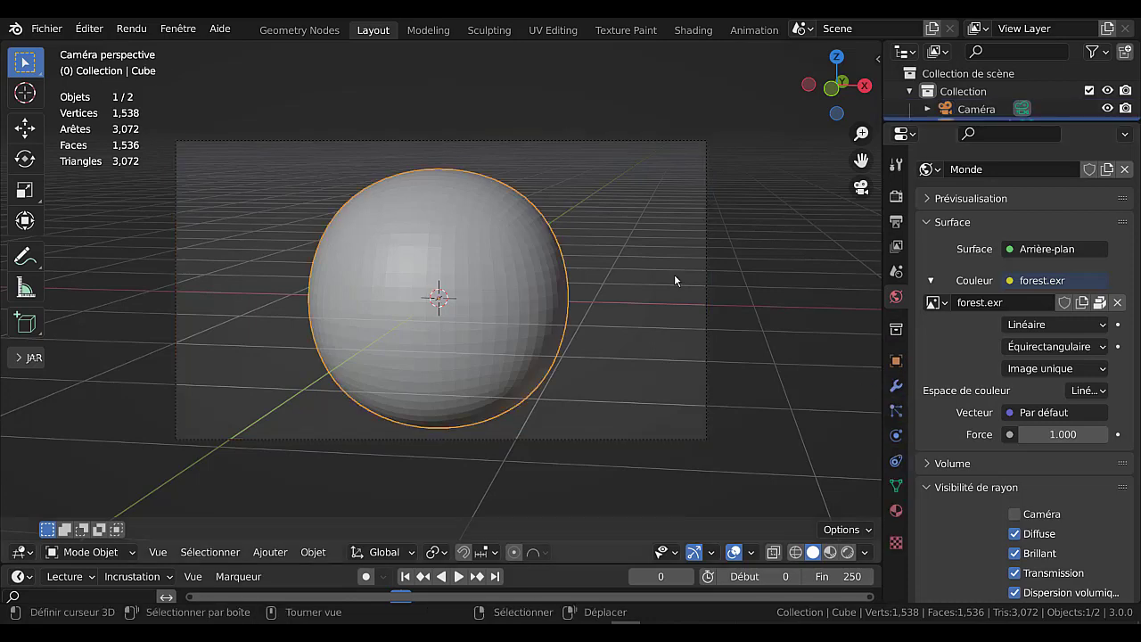
pyautogui.click(896, 385)
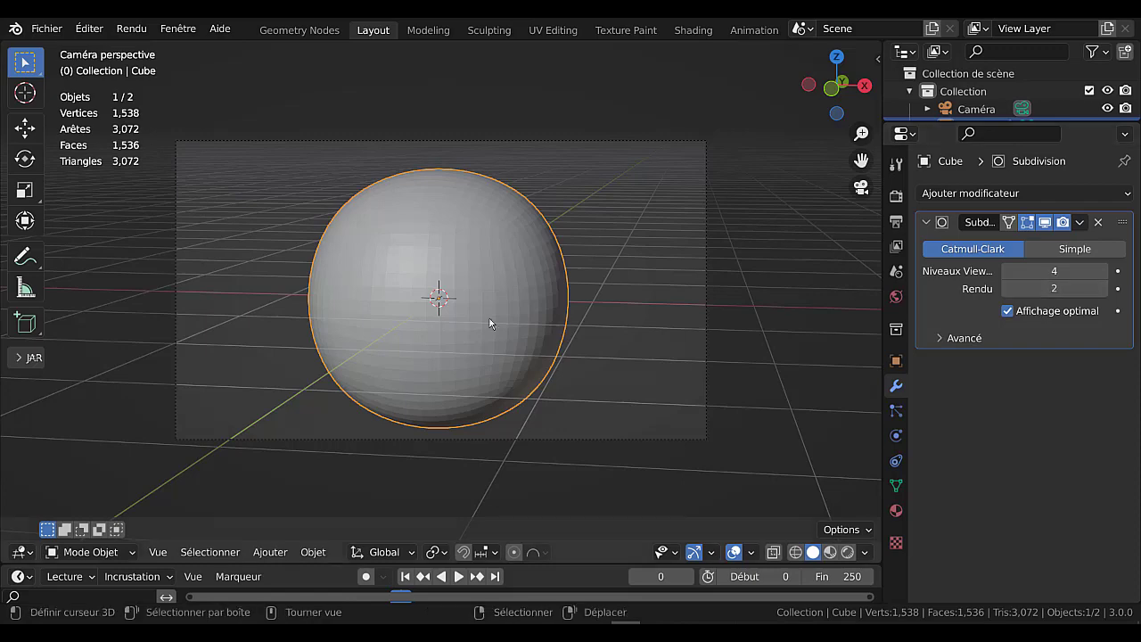
pyautogui.click(1101, 288)
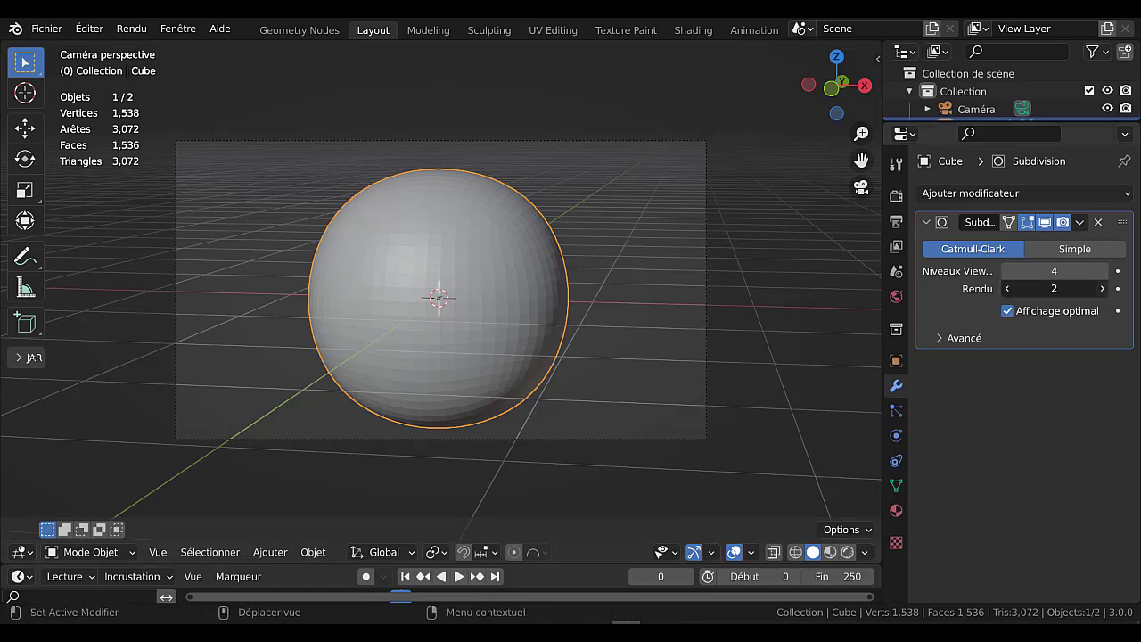
pyautogui.click(1101, 288)
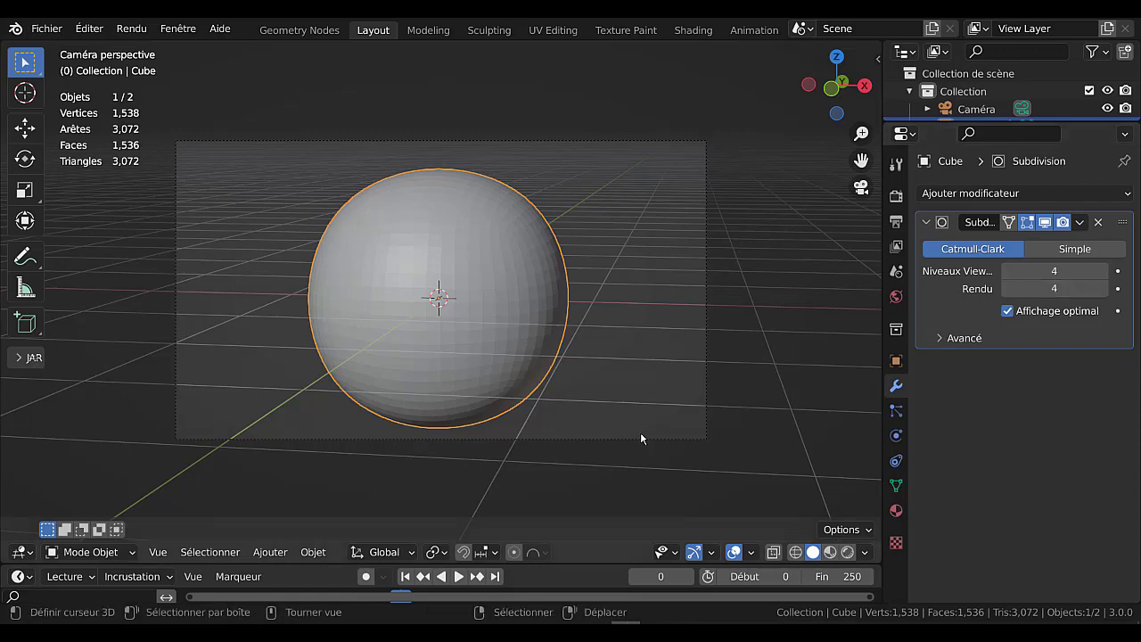
pyautogui.press('F12')
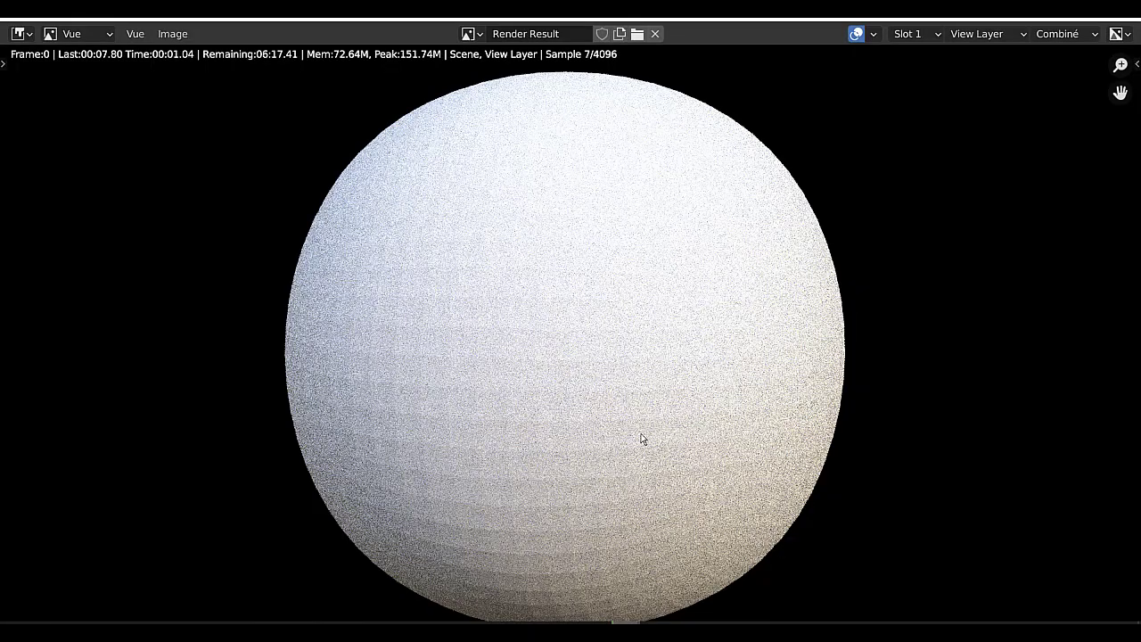
pyautogui.scroll(-2, 744, 395)
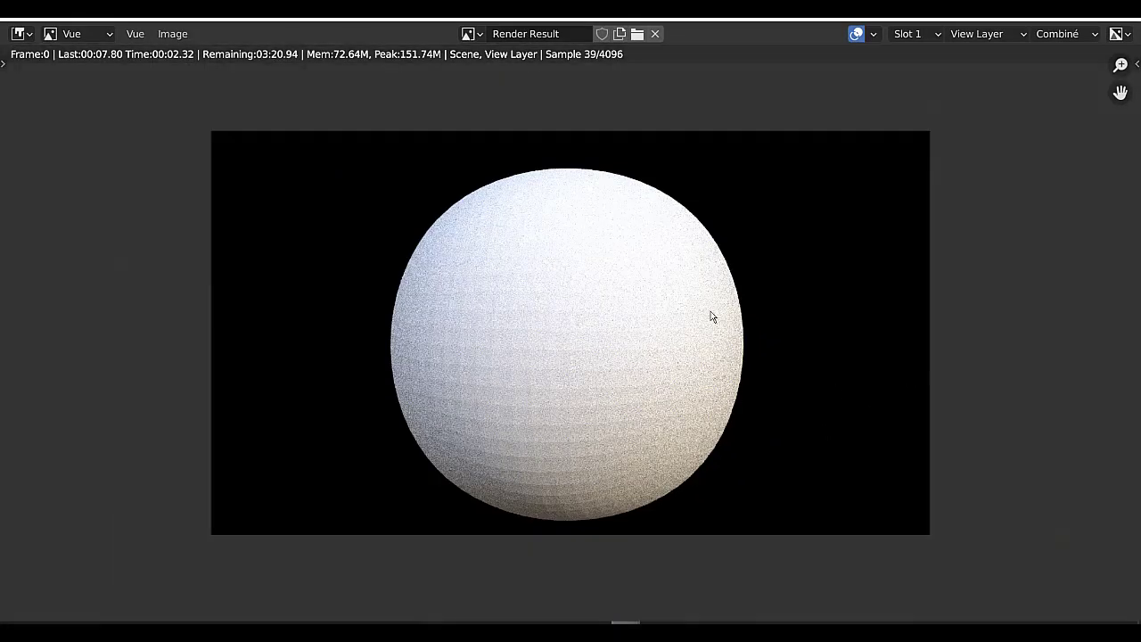
pyautogui.press('Escape')
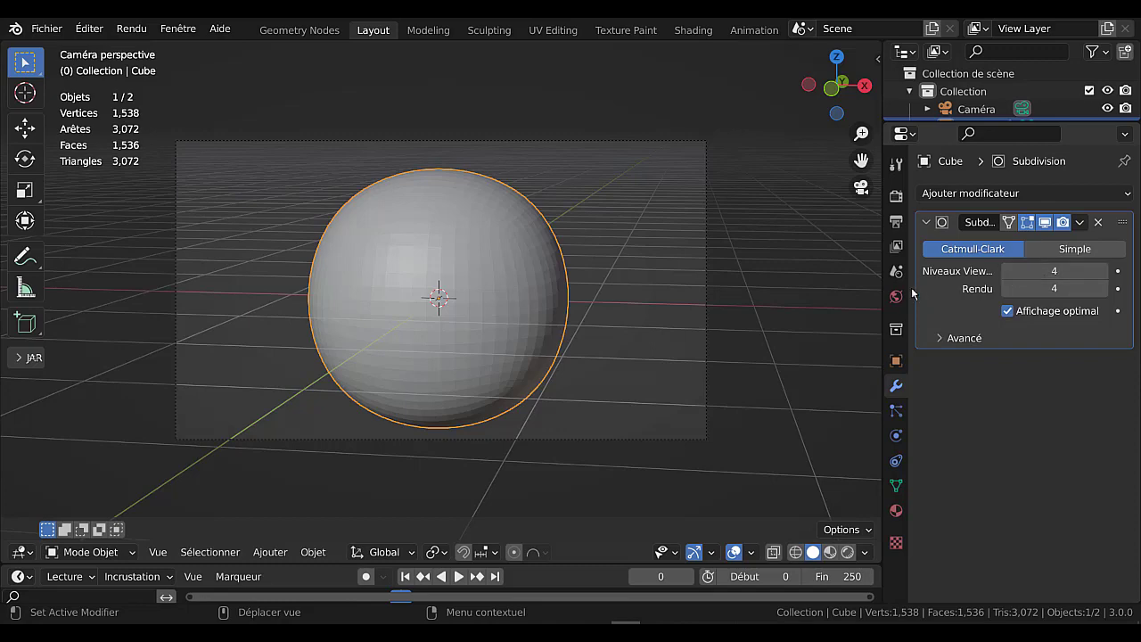
# - Widen the Properties editor, set the Subdivision viewport level to 3, and apply Shade Smooth to the sphere
pyautogui.moveTo(882, 286); pyautogui.dragTo(769, 286)
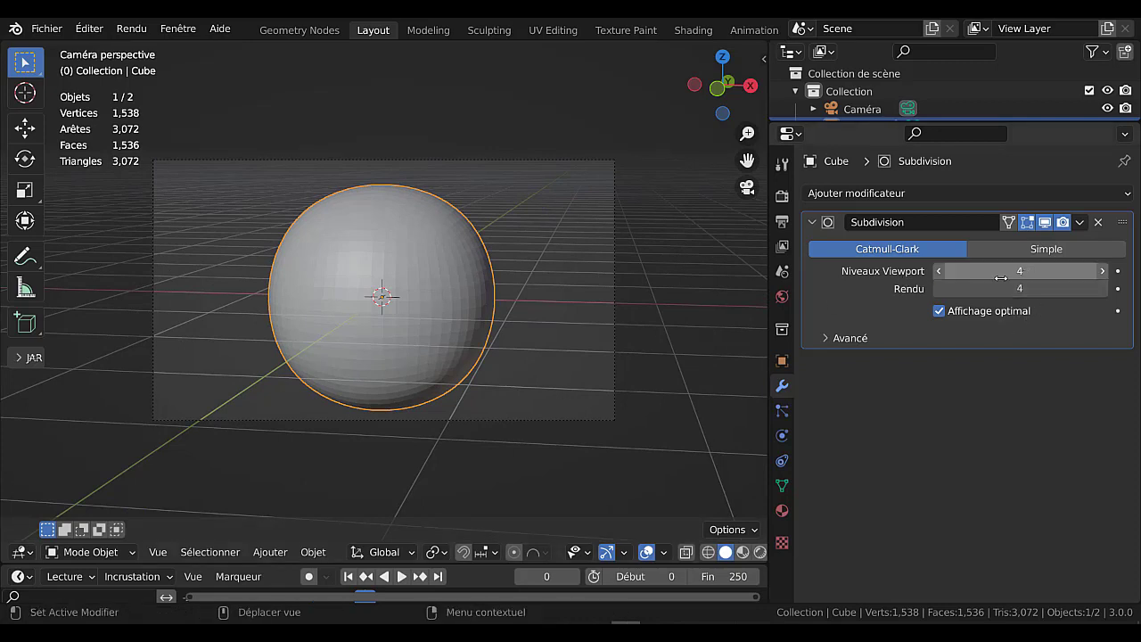
pyautogui.doubleClick(938, 273)
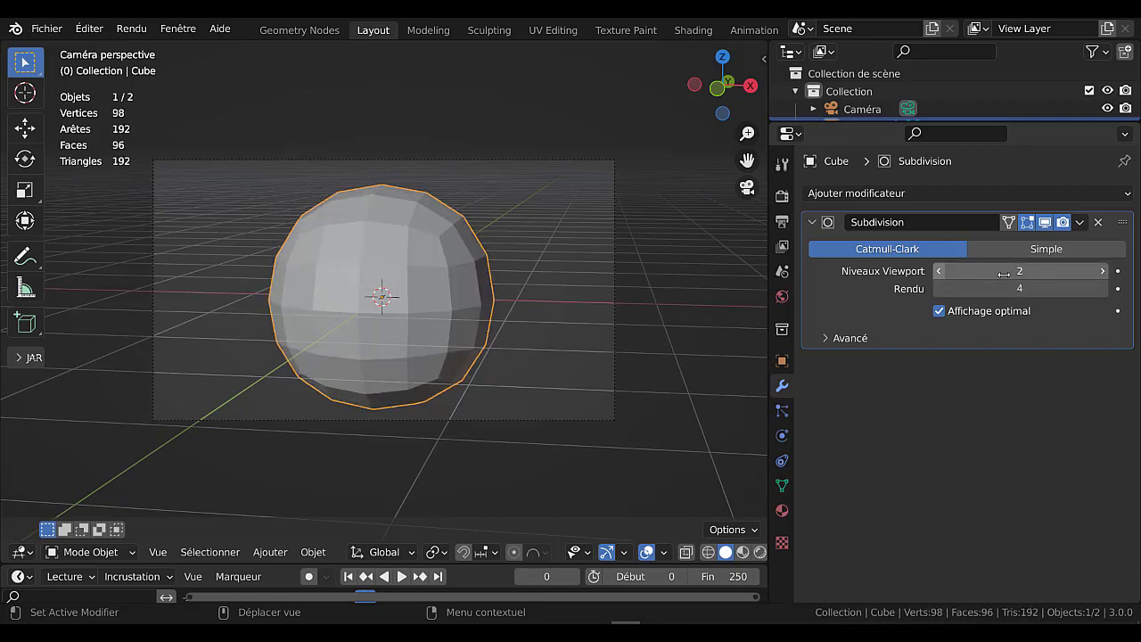
pyautogui.click(1102, 271)
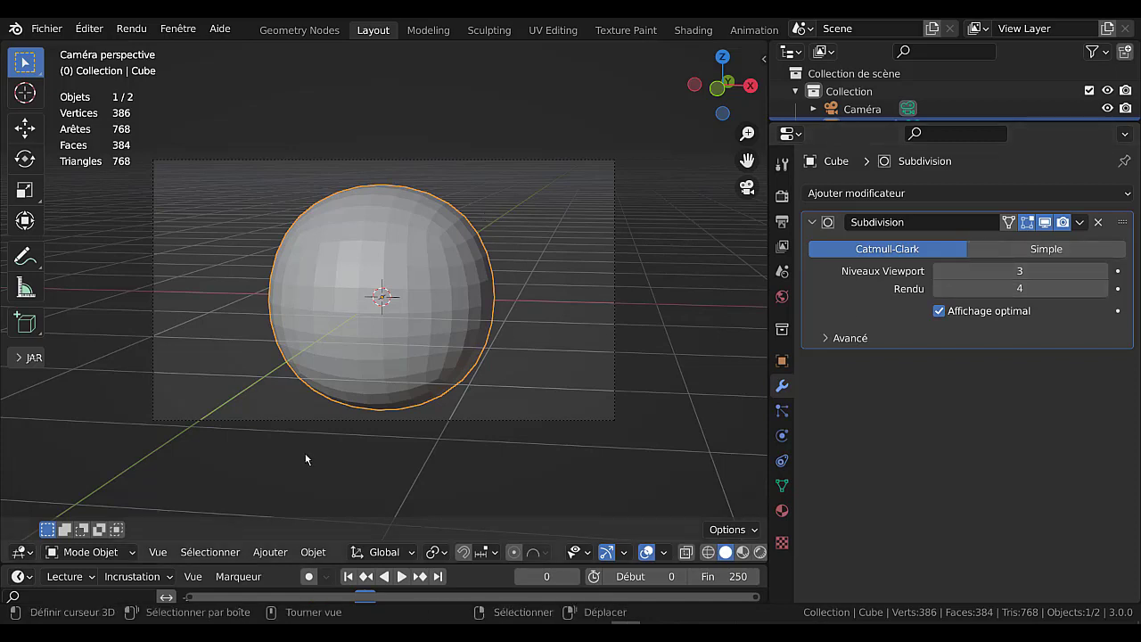
pyautogui.click(313, 553)
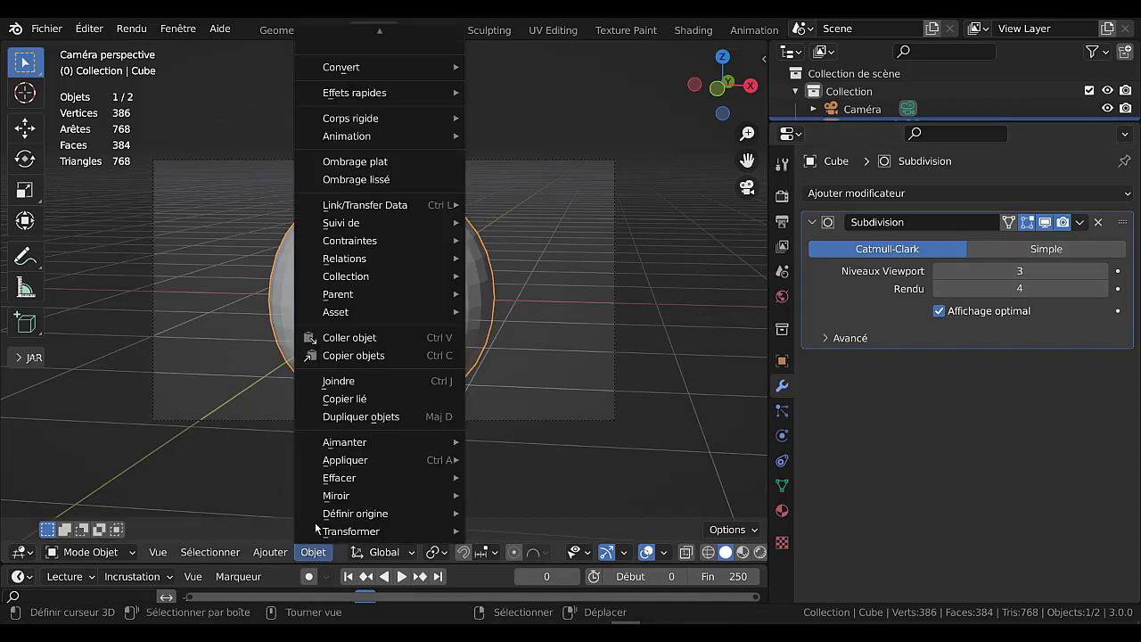
pyautogui.click(367, 182)
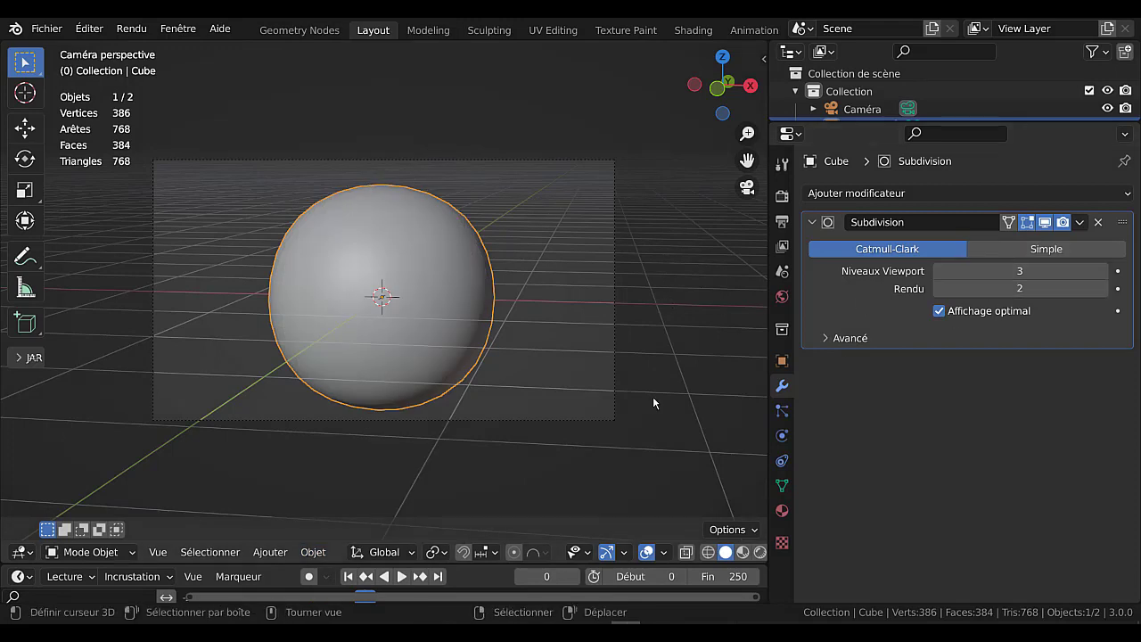
pyautogui.press('F12')
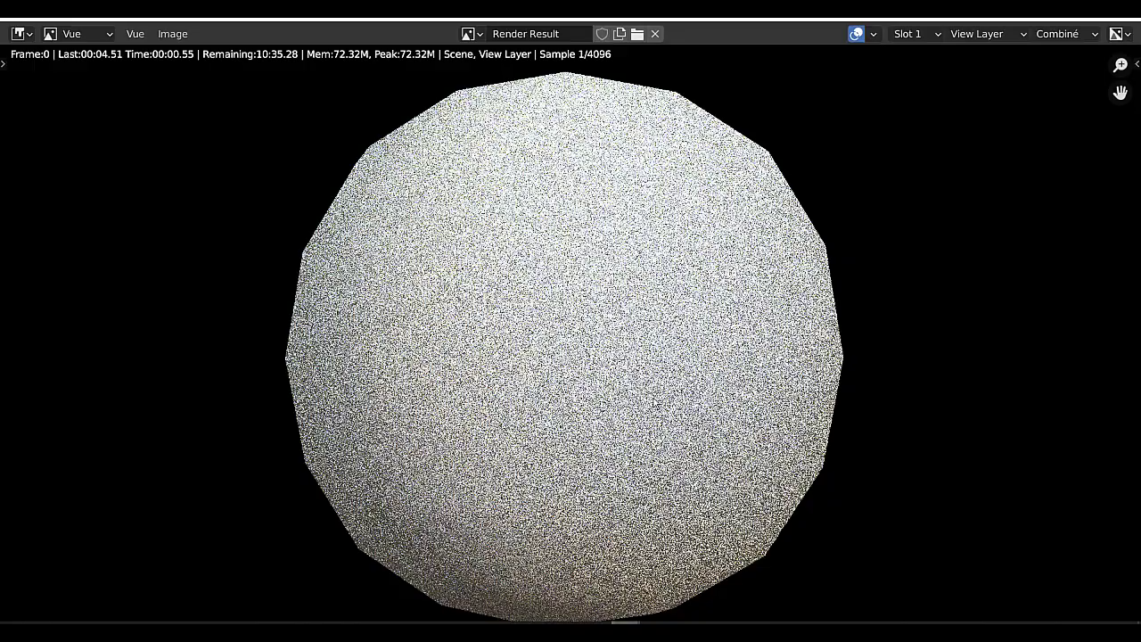
pyautogui.scroll(-1, 653, 401)
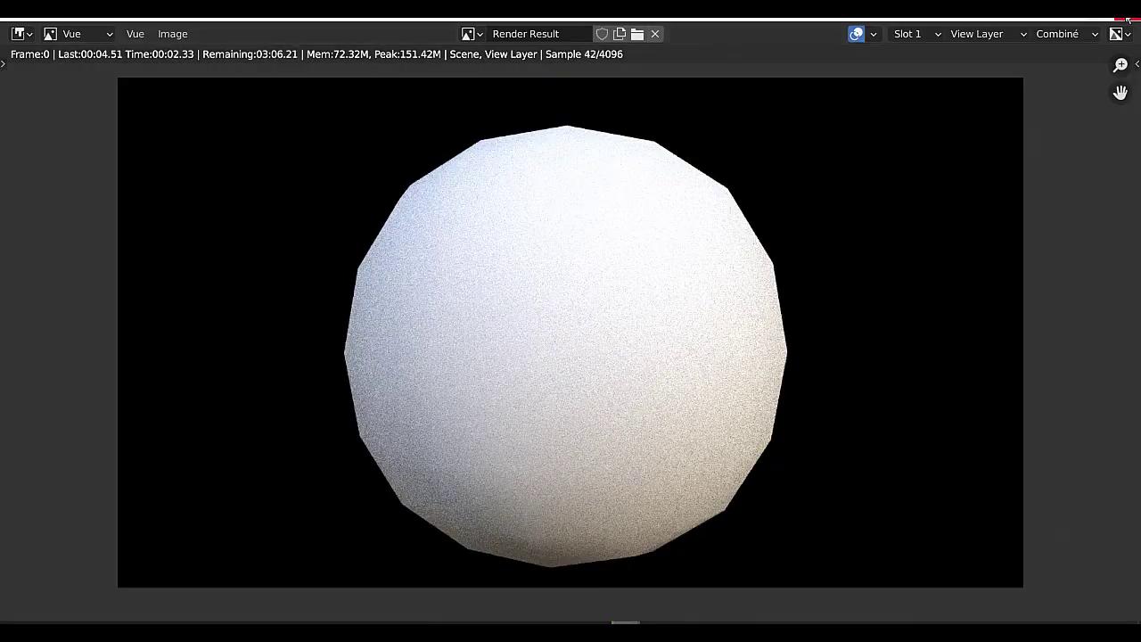
pyautogui.press('Escape')
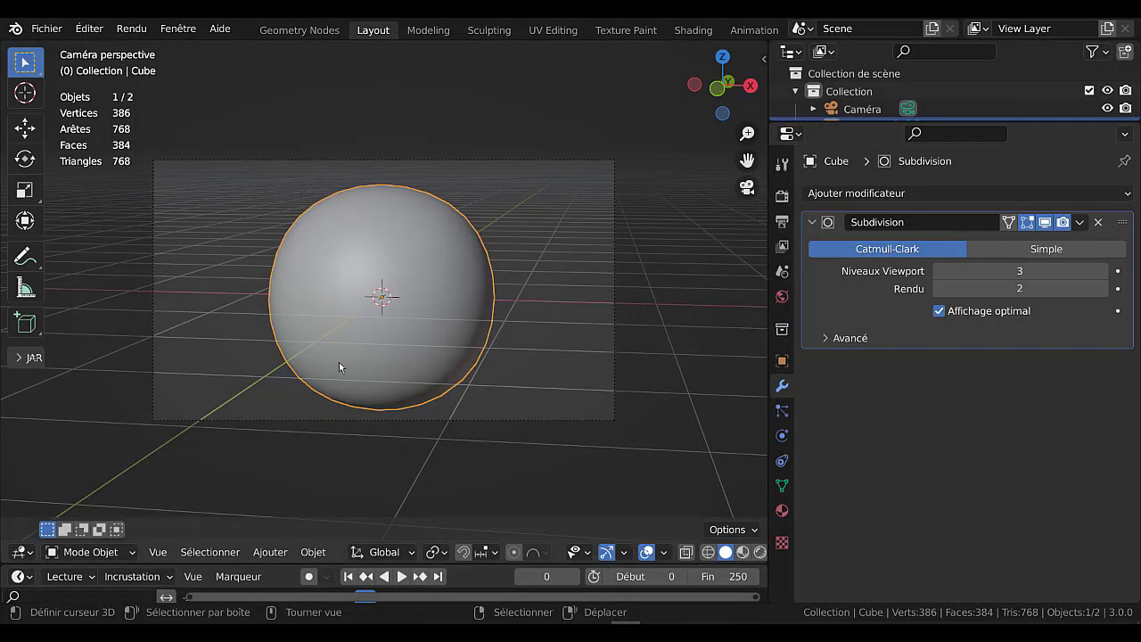
# - Raise the Subdivision render level to 4 and switch the viewport to wireframe shading
pyautogui.click(1103, 288)
pyautogui.click(708, 553)
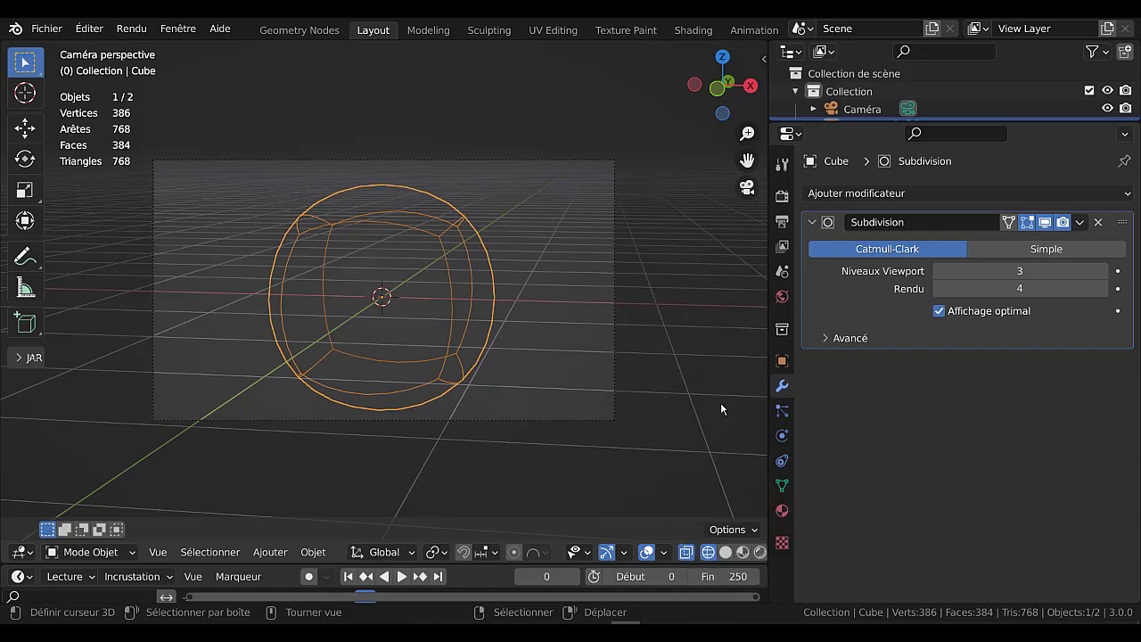
# - Toggle the Subdivision modifier's Optimal Display on and off to compare the wireframe edges
pyautogui.moveTo(720, 409); pyautogui.dragTo(522, 410, button='middle')
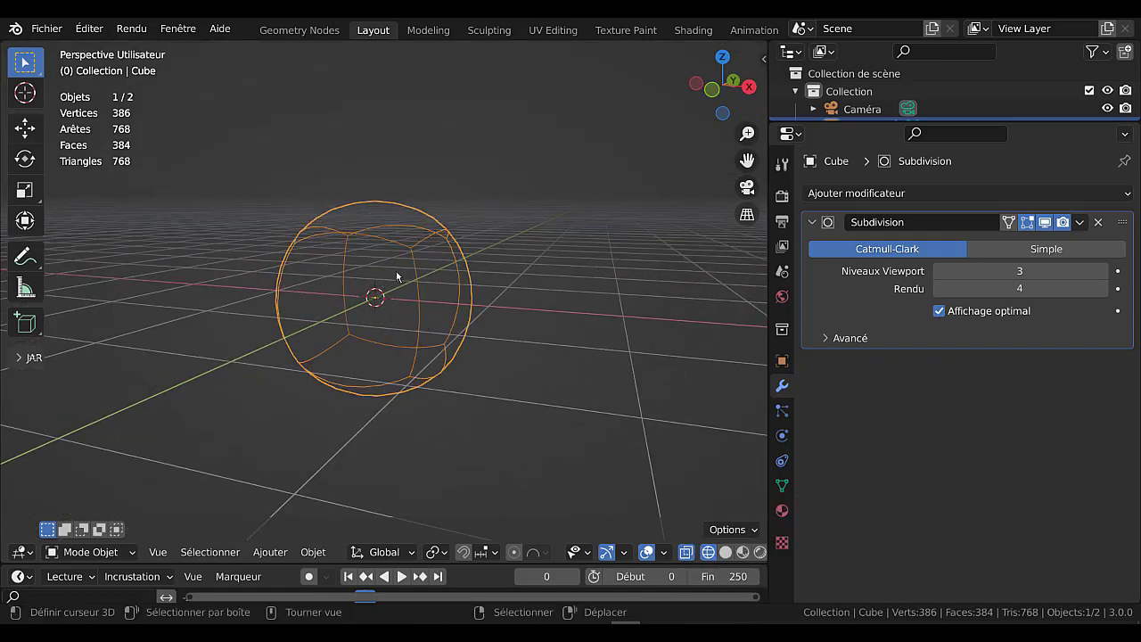
pyautogui.scroll(1, 413, 302)
pyautogui.scroll(1, 414, 302)
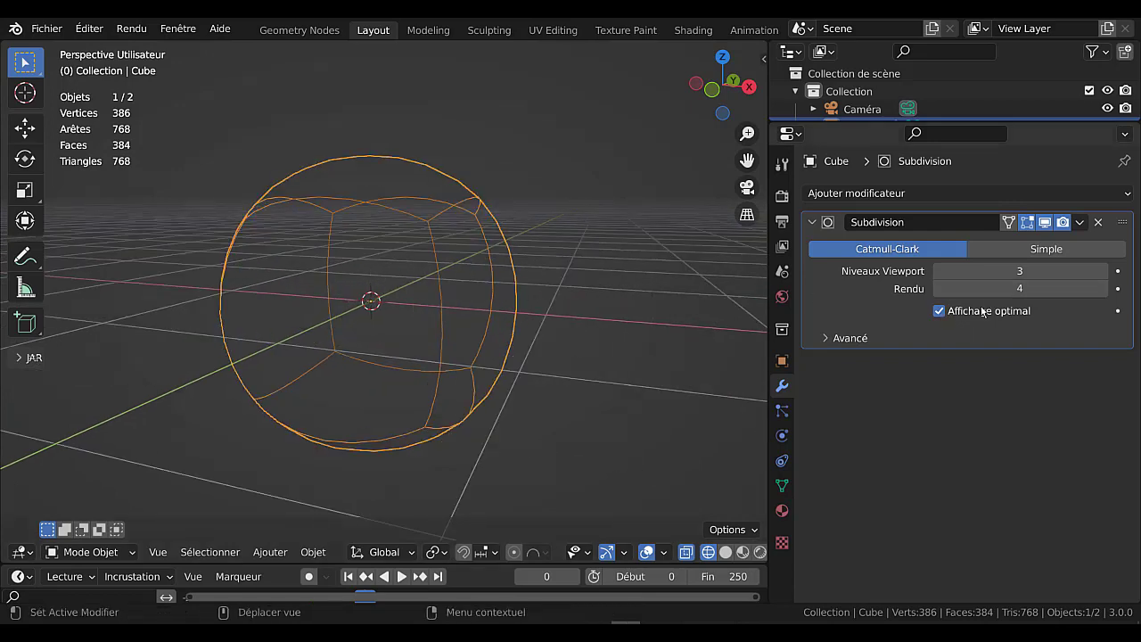
pyautogui.click(939, 311)
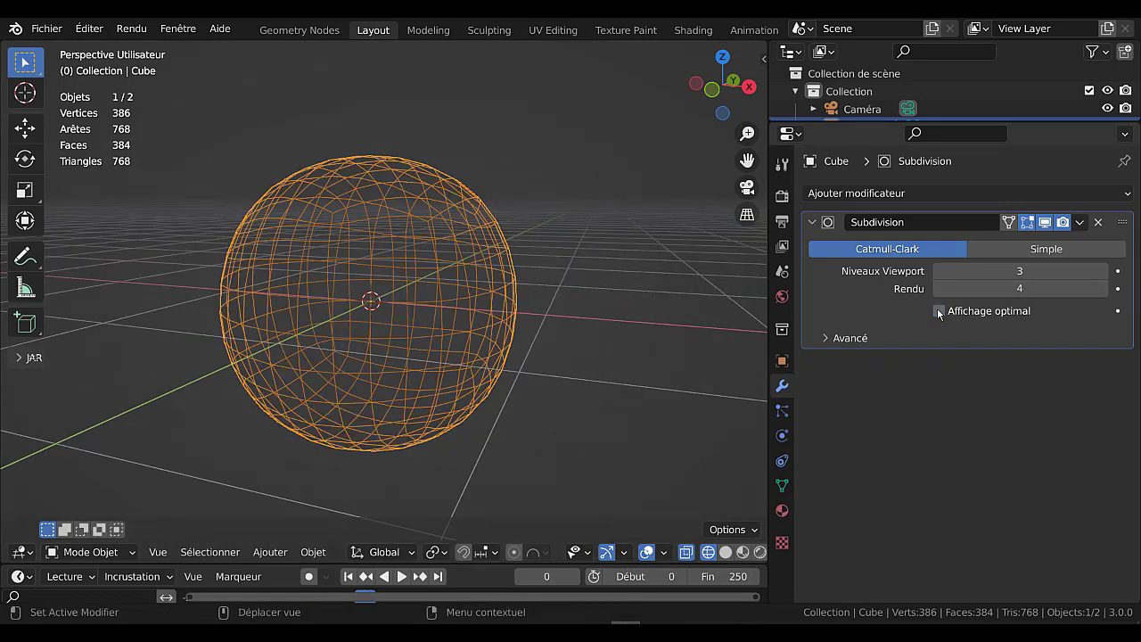
pyautogui.click(939, 312)
pyautogui.click(938, 310)
pyautogui.click(938, 310)
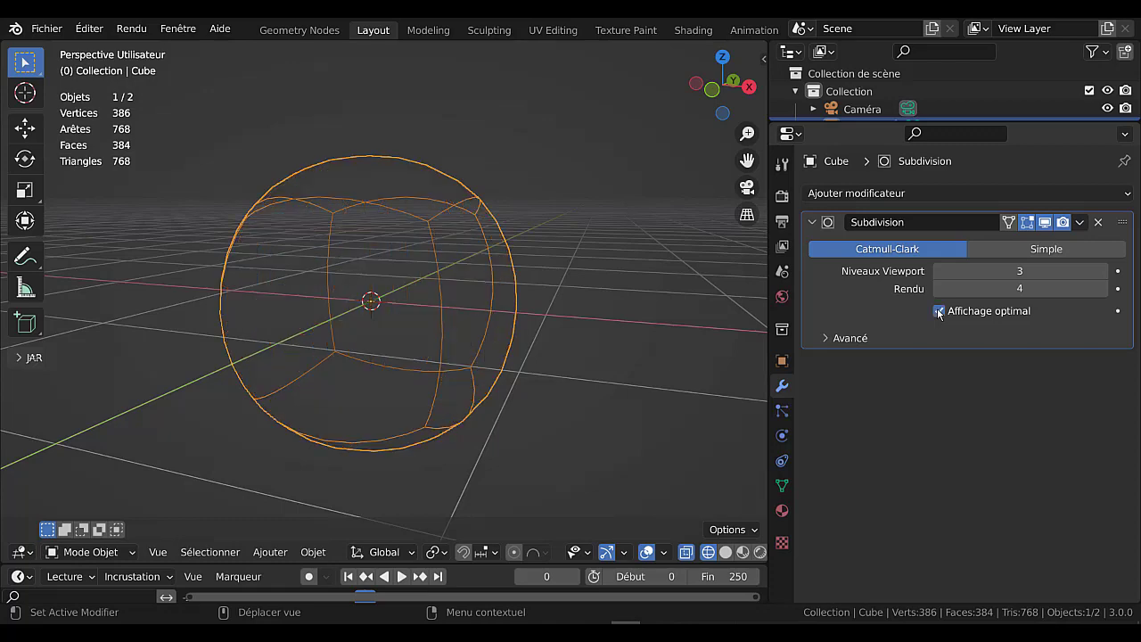
pyautogui.click(938, 311)
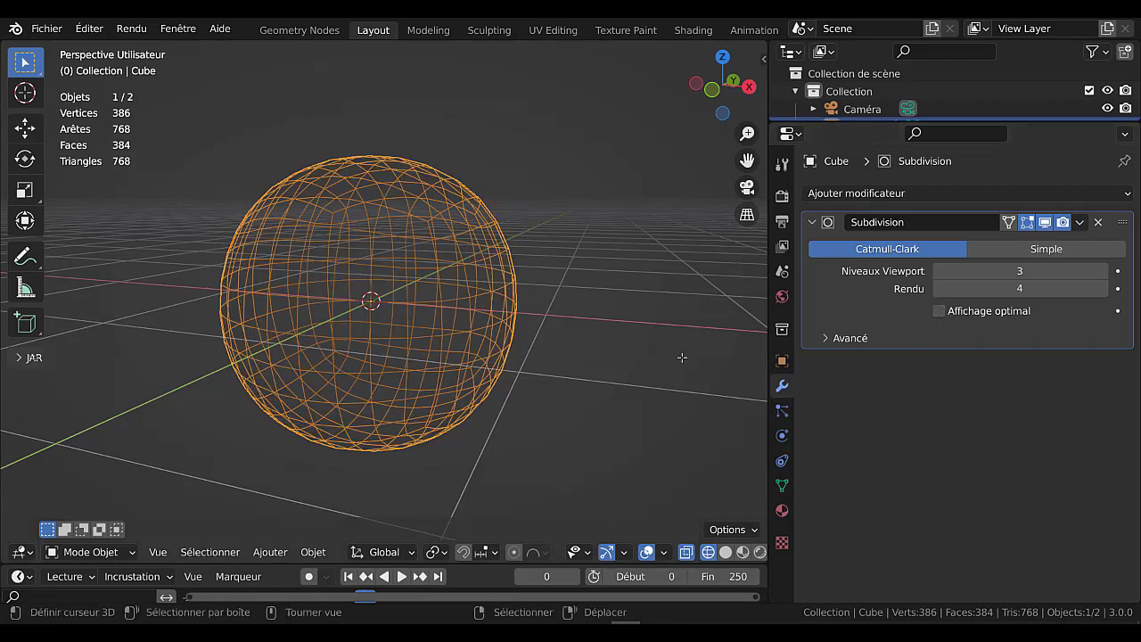
# - Compare the base cube in Edit Mode, then re-enable Optimal Display and orbit the sphere
pyautogui.press('Tab')
pyautogui.scroll(2, 469, 327)
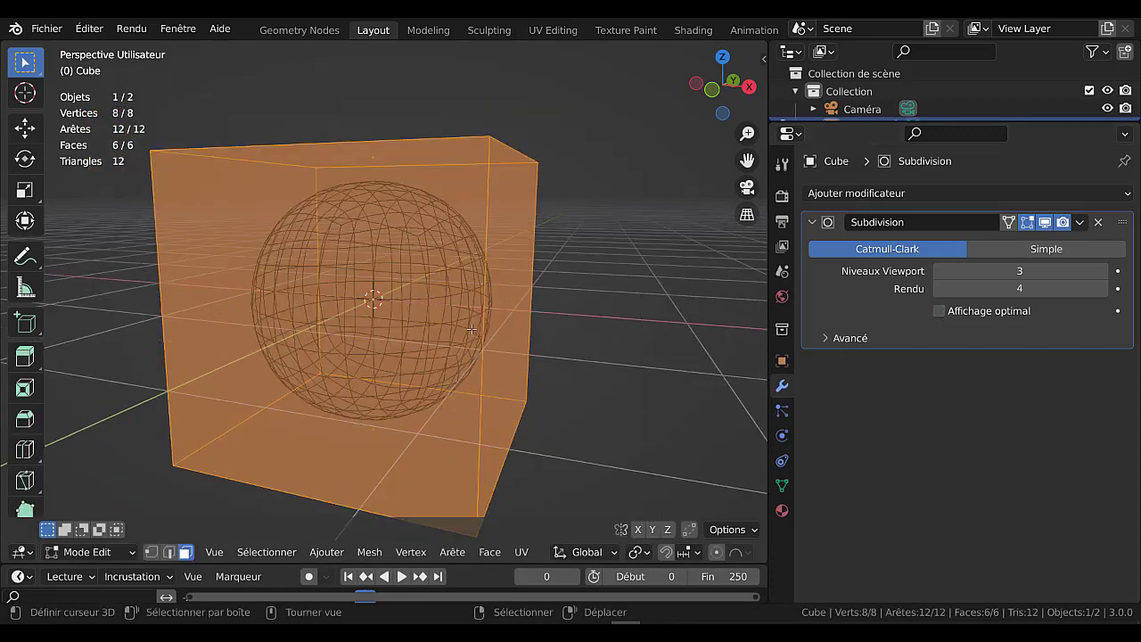
pyautogui.click(939, 311)
pyautogui.click(939, 311)
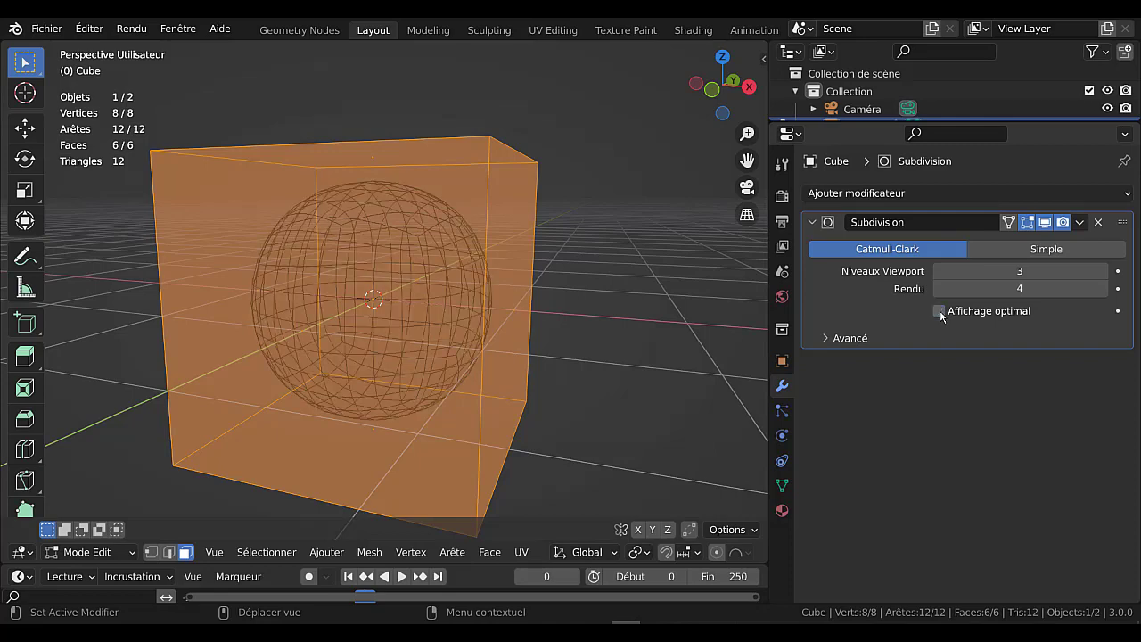
pyautogui.press('Tab')
pyautogui.click(938, 311)
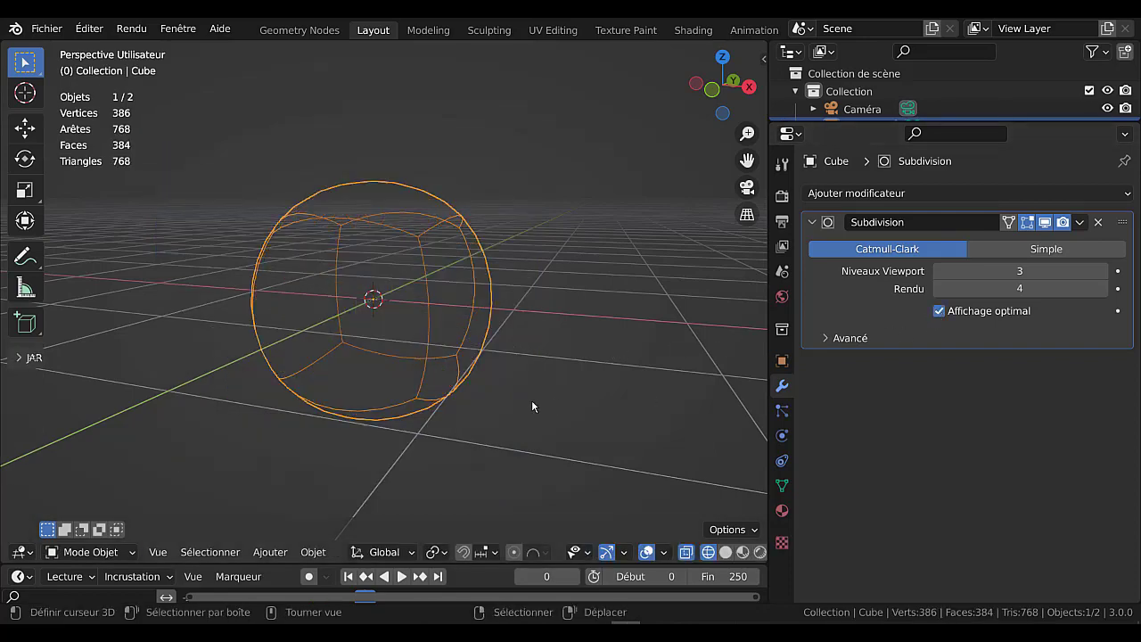
pyautogui.scroll(2, 530, 393)
pyautogui.moveTo(560, 390)
pyautogui.mouseDown(button='middle')
pyautogui.moveTo(484, 435)
pyautogui.moveTo(533, 424)
pyautogui.mouseUp(button='middle')
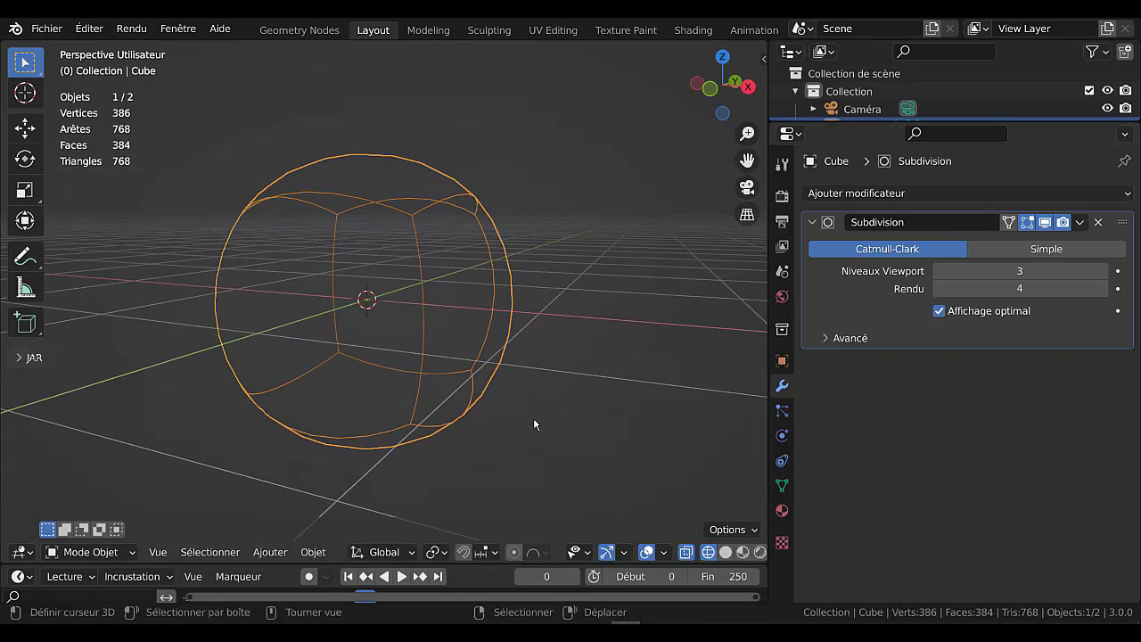
pyautogui.moveTo(604, 409); pyautogui.dragTo(392, 376, button='middle')
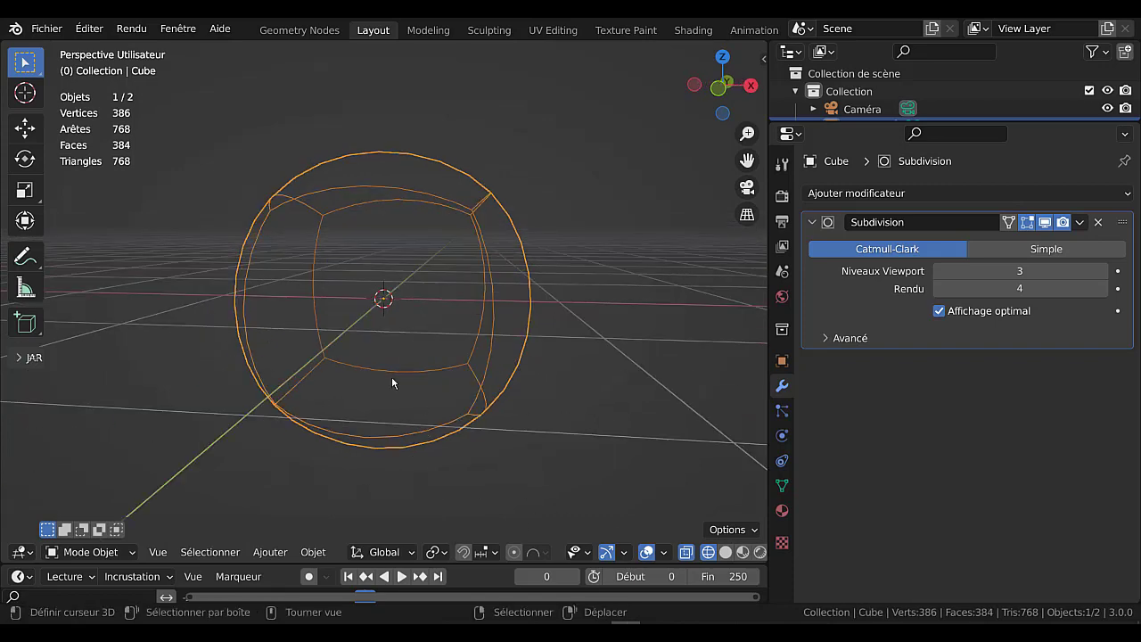
pyautogui.moveTo(514, 433)
pyautogui.mouseDown(button='middle')
pyautogui.moveTo(430, 391)
pyautogui.moveTo(478, 329)
pyautogui.moveTo(438, 287)
pyautogui.moveTo(612, 285)
pyautogui.moveTo(437, 305)
pyautogui.moveTo(351, 339)
pyautogui.moveTo(492, 288)
pyautogui.moveTo(642, 289)
pyautogui.mouseUp(button='middle')
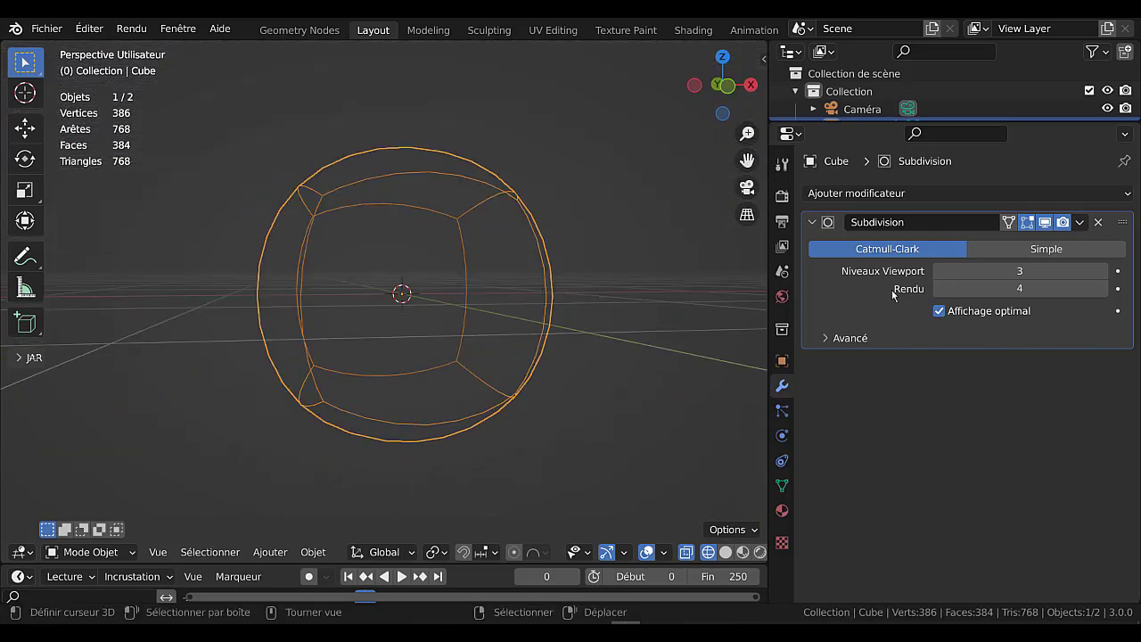
# - Expand the Subdivision modifier's Advanced options and view the smoothed cube in Solid shading
pyautogui.click(826, 343)
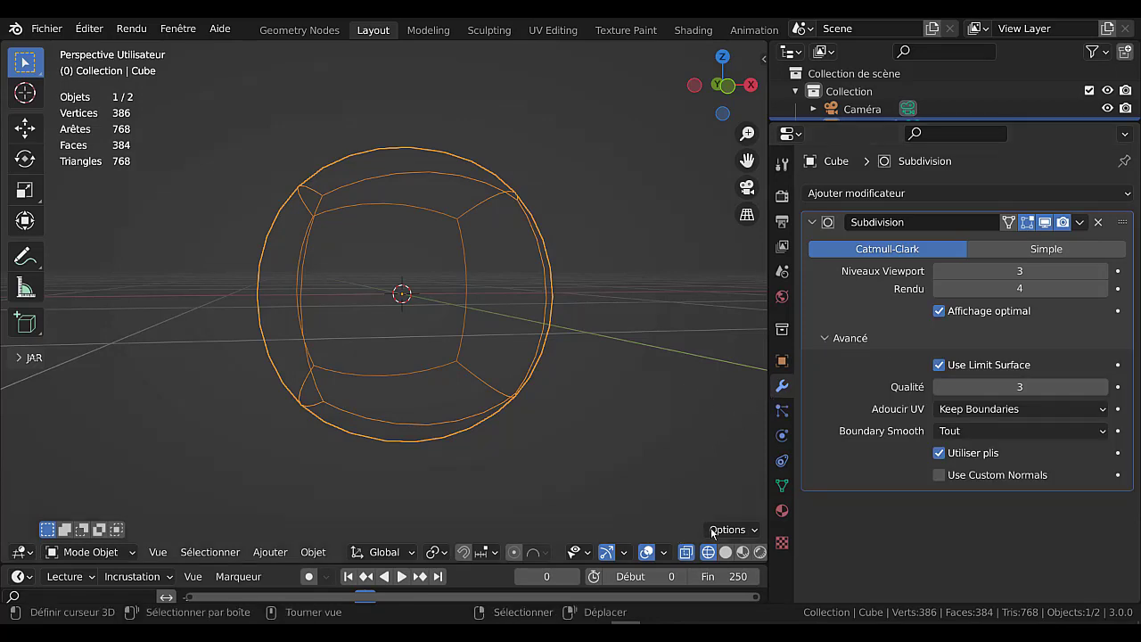
pyautogui.click(726, 552)
pyautogui.scroll(-1, 669, 455)
pyautogui.moveTo(669, 455); pyautogui.dragTo(565, 455, button='middle')
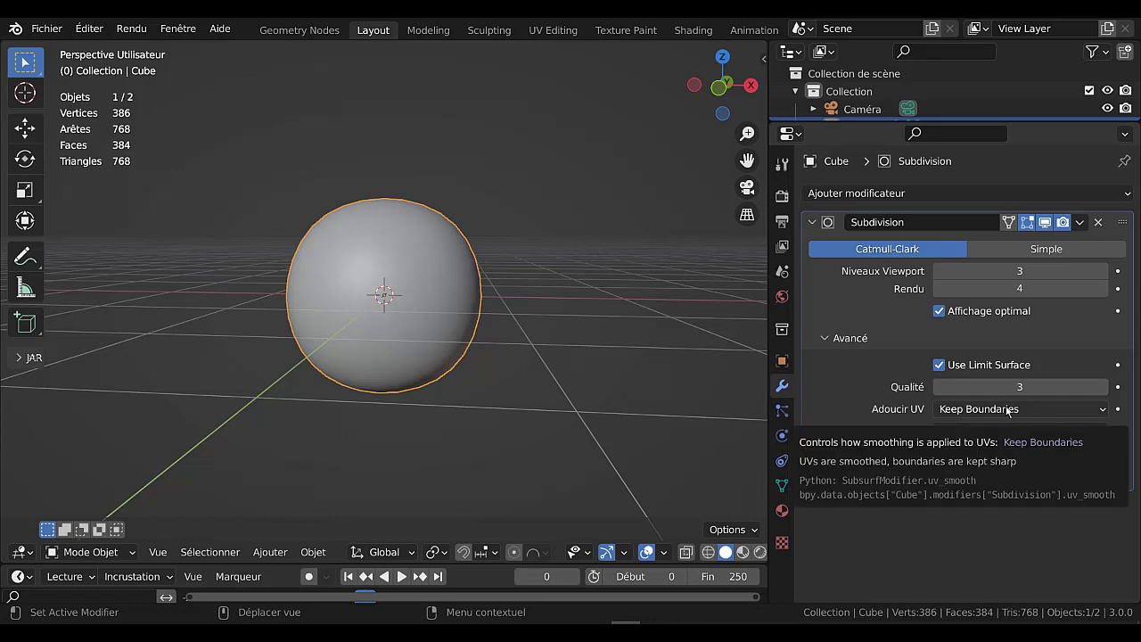
# - Check the UV Smooth choices, then open the online reference manual from Help > Manual
pyautogui.click(1006, 411)
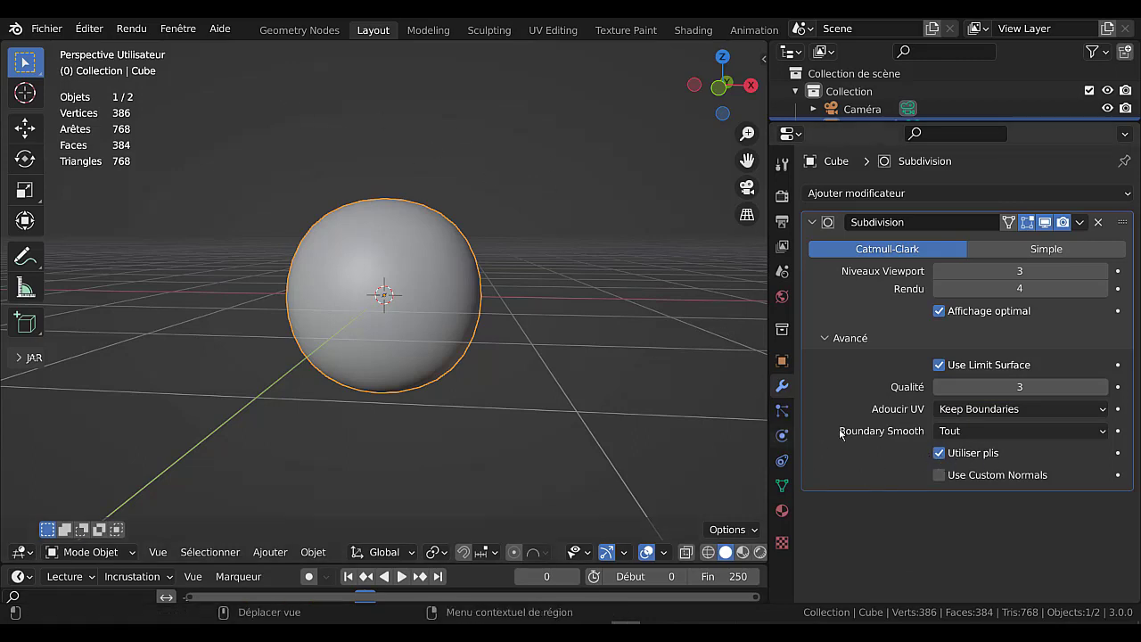
pyautogui.click(196, 32)
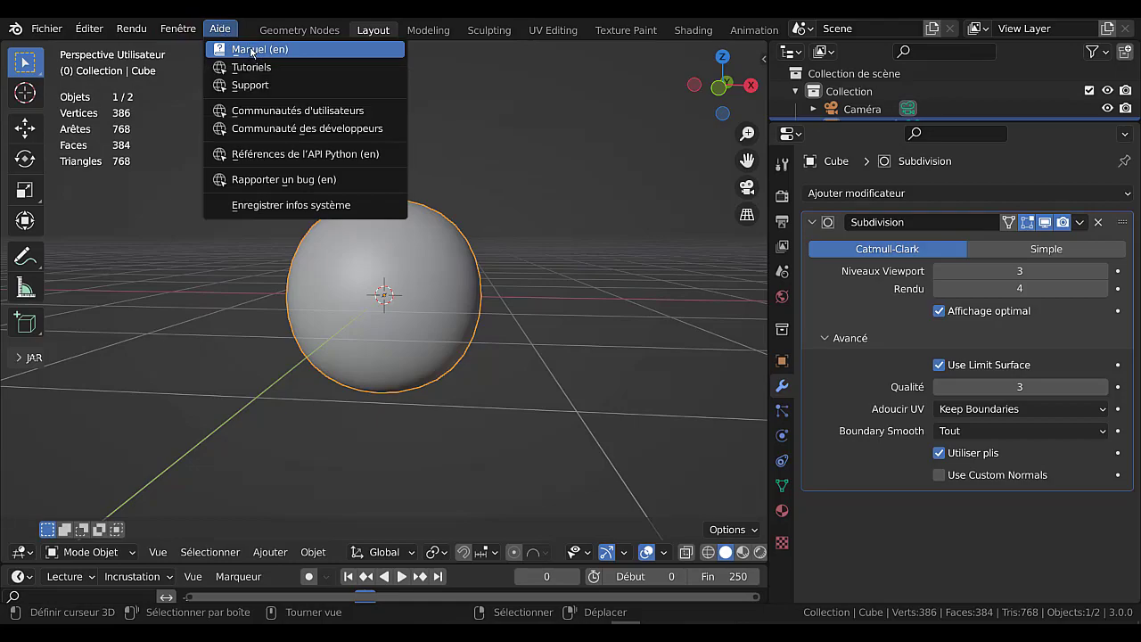
pyautogui.click(255, 49)
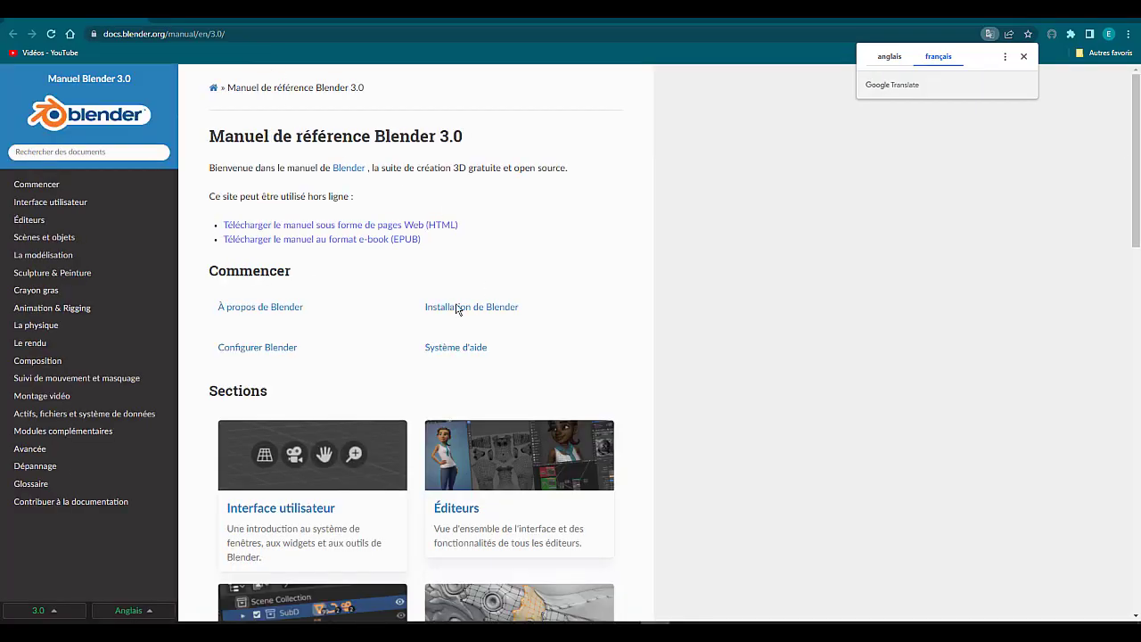
# - Go to the manual's La modélisation section and jump to its list of modifiers
pyautogui.scroll(-1, 428, 303)
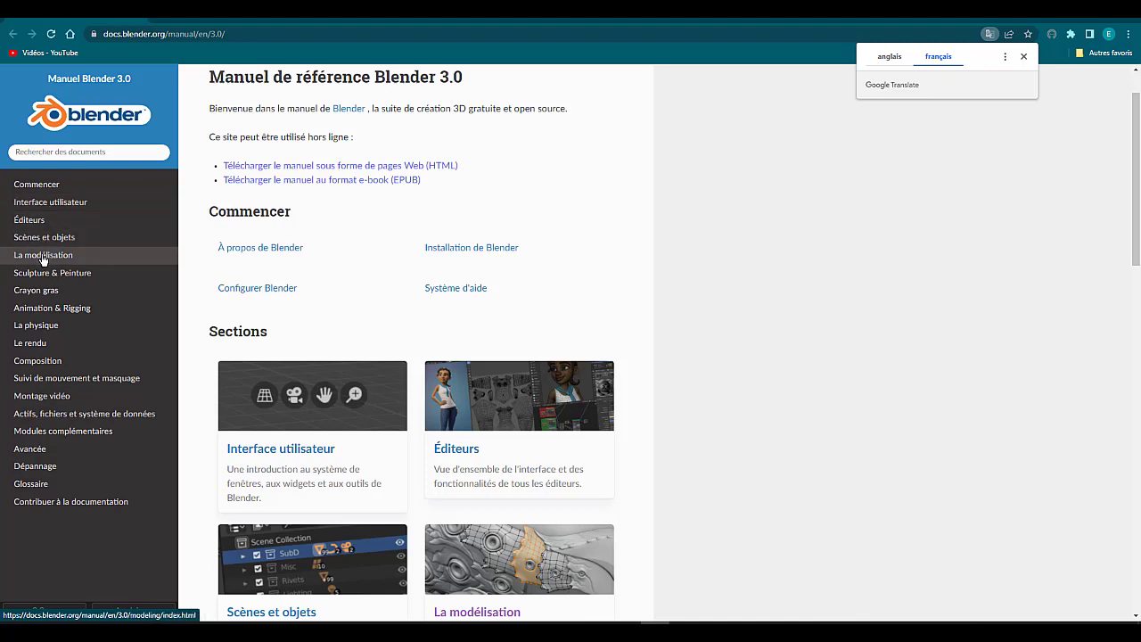
pyautogui.click(42, 256)
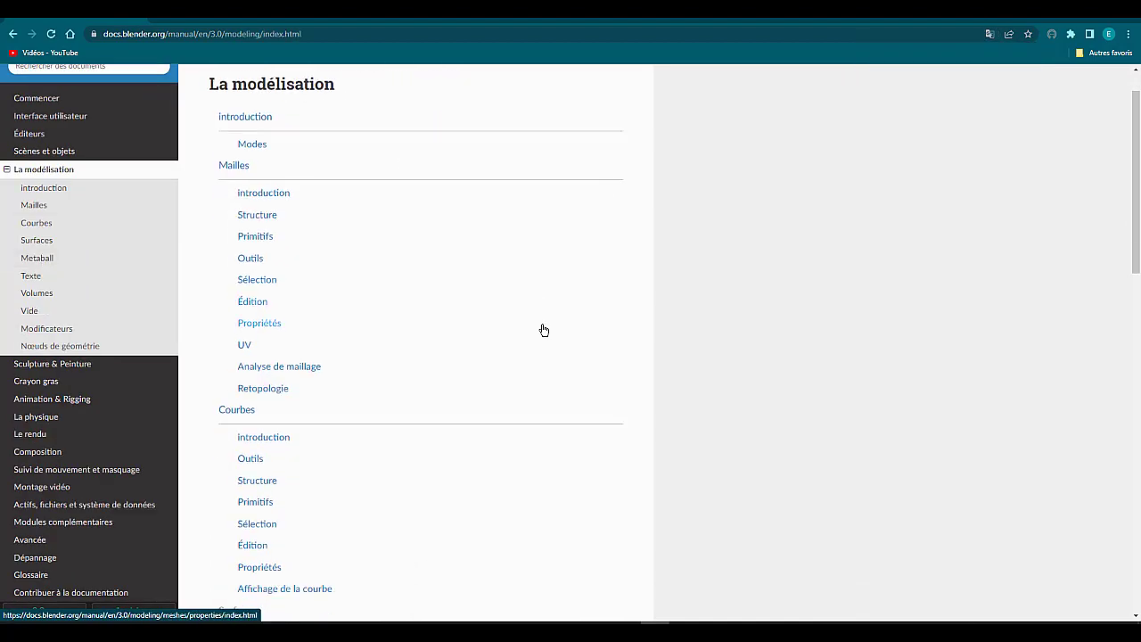
pyautogui.scroll(-4, 544, 329)
pyautogui.scroll(-3, 544, 330)
pyautogui.scroll(-1, 544, 329)
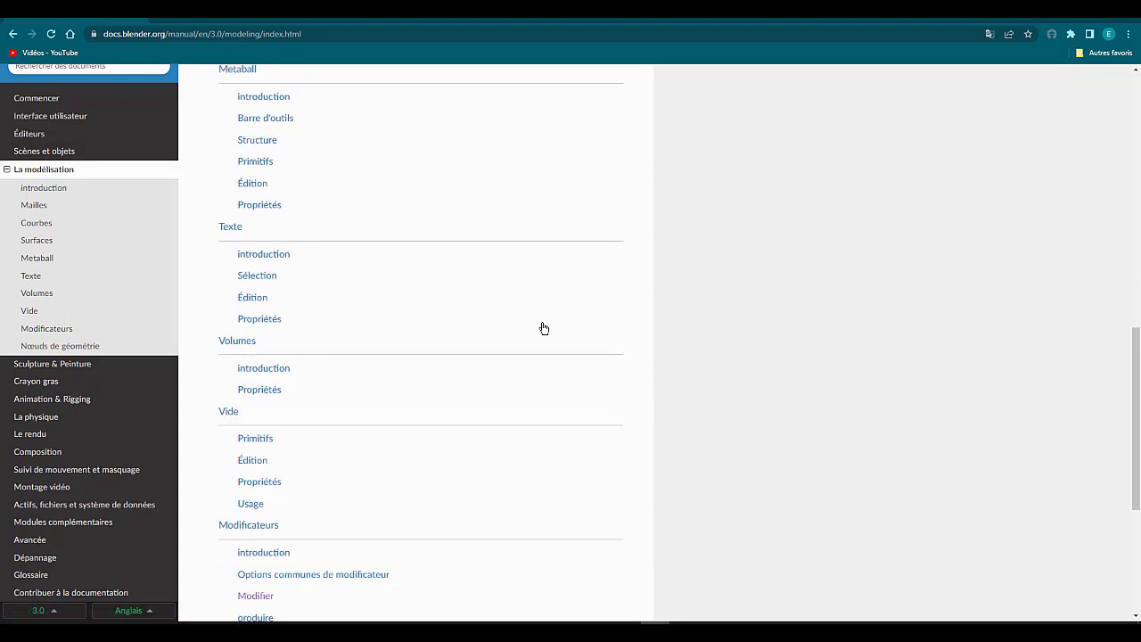
pyautogui.scroll(-1, 544, 329)
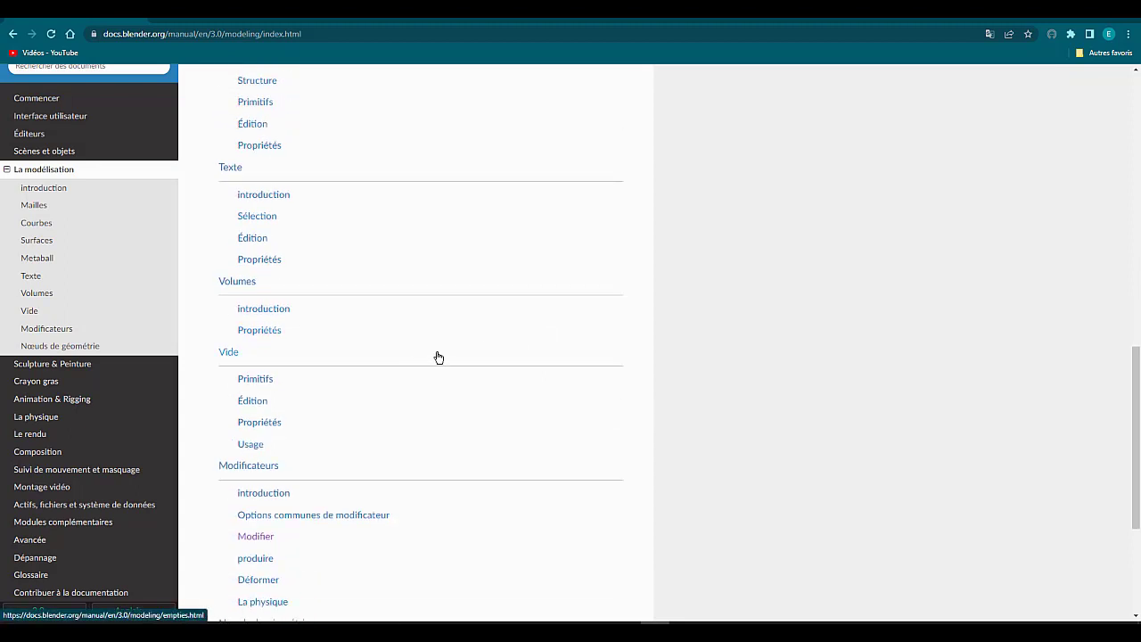
pyautogui.scroll(-3, 438, 358)
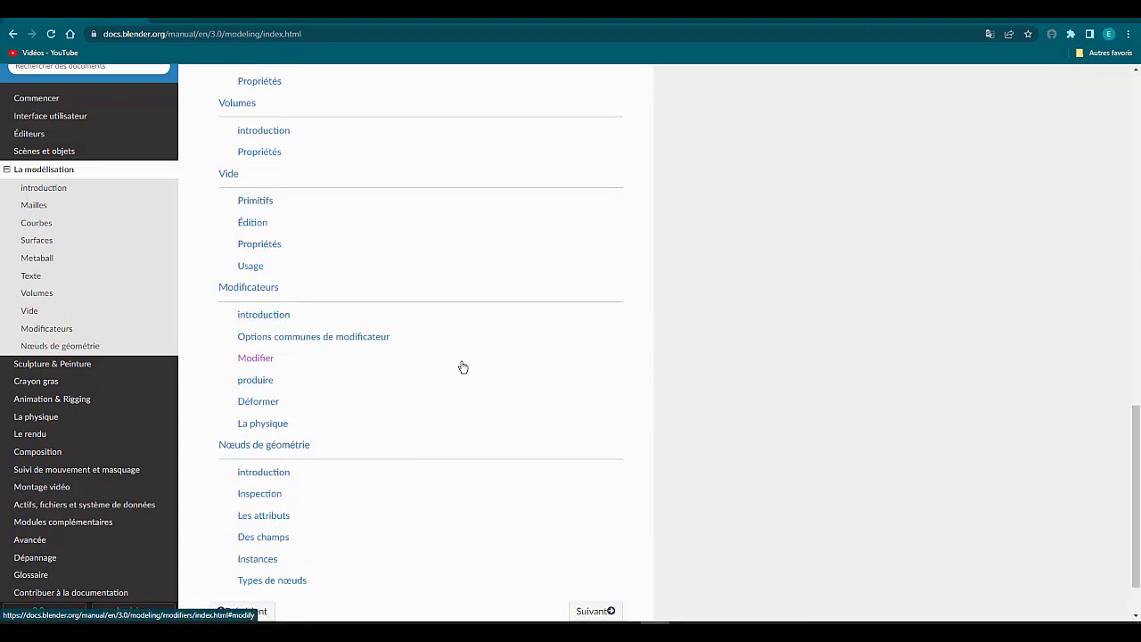
pyautogui.click(256, 358)
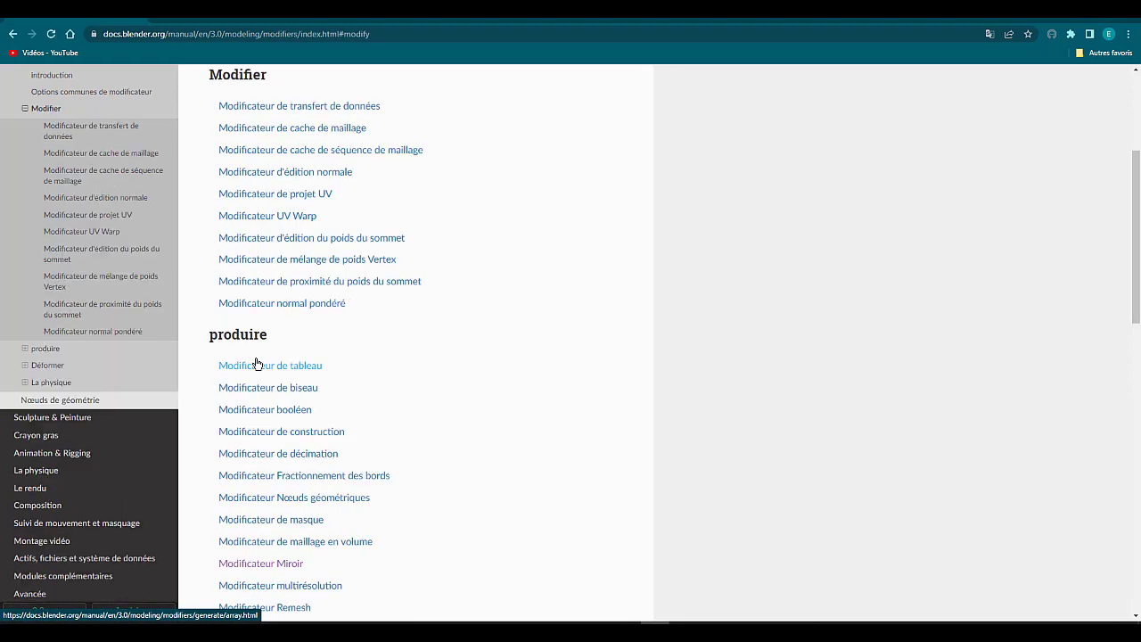
# - Find and open the Modificateur de surface de subdivision page in the modifiers list
pyautogui.scroll(2, 518, 269)
pyautogui.scroll(2, 512, 273)
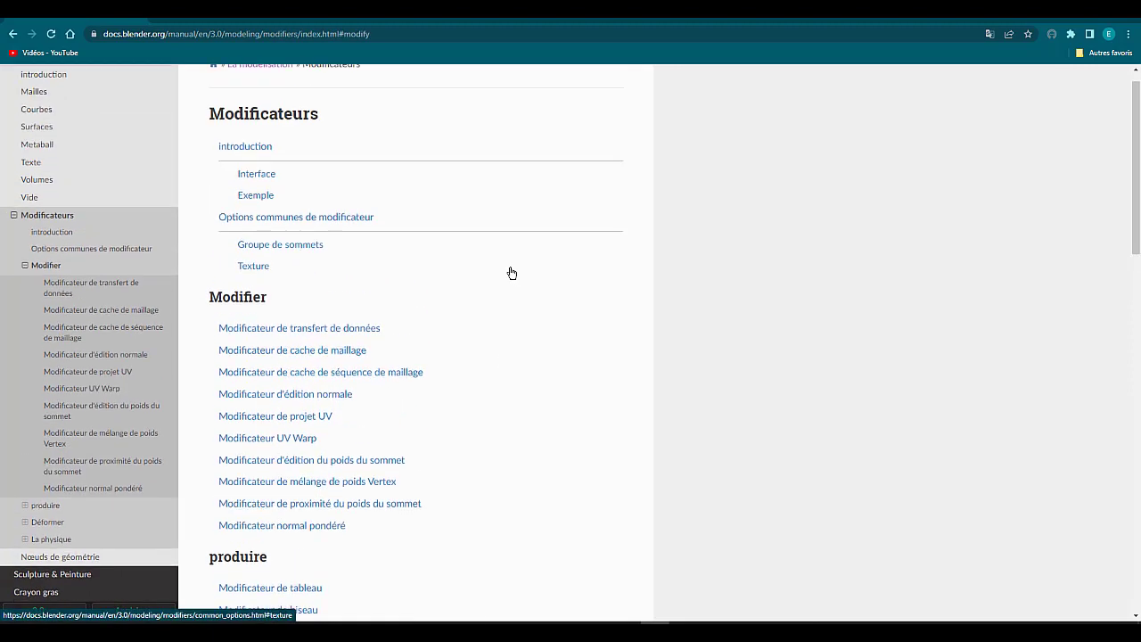
pyautogui.scroll(-3, 526, 266)
pyautogui.scroll(-2, 532, 262)
pyautogui.scroll(-4, 534, 264)
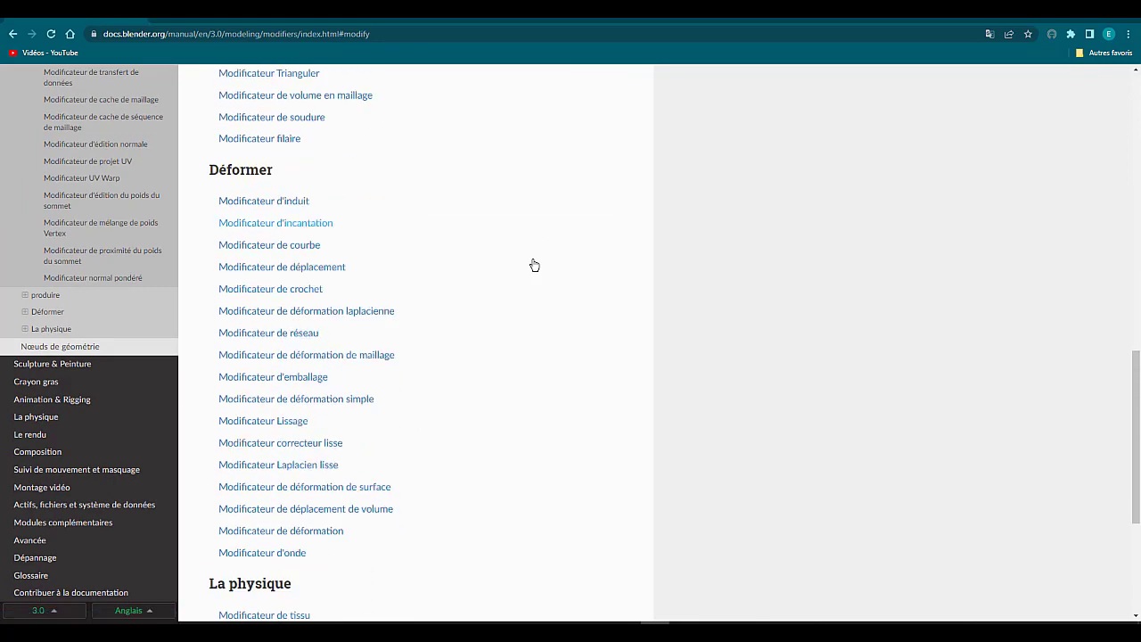
pyautogui.scroll(1, 532, 260)
pyautogui.scroll(1, 487, 265)
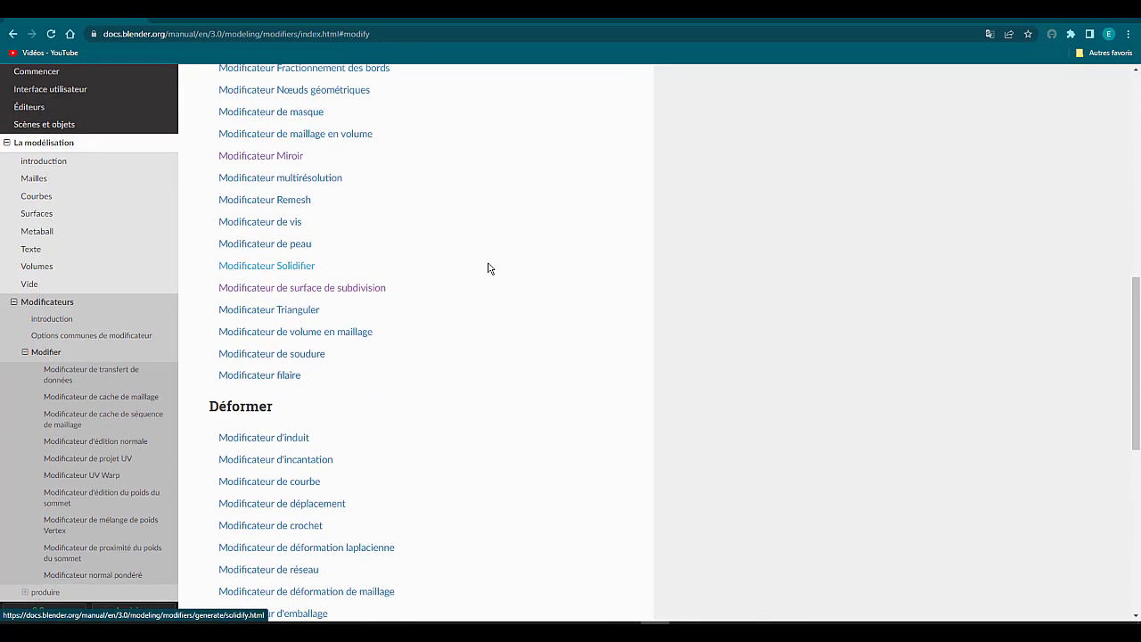
pyautogui.click(294, 294)
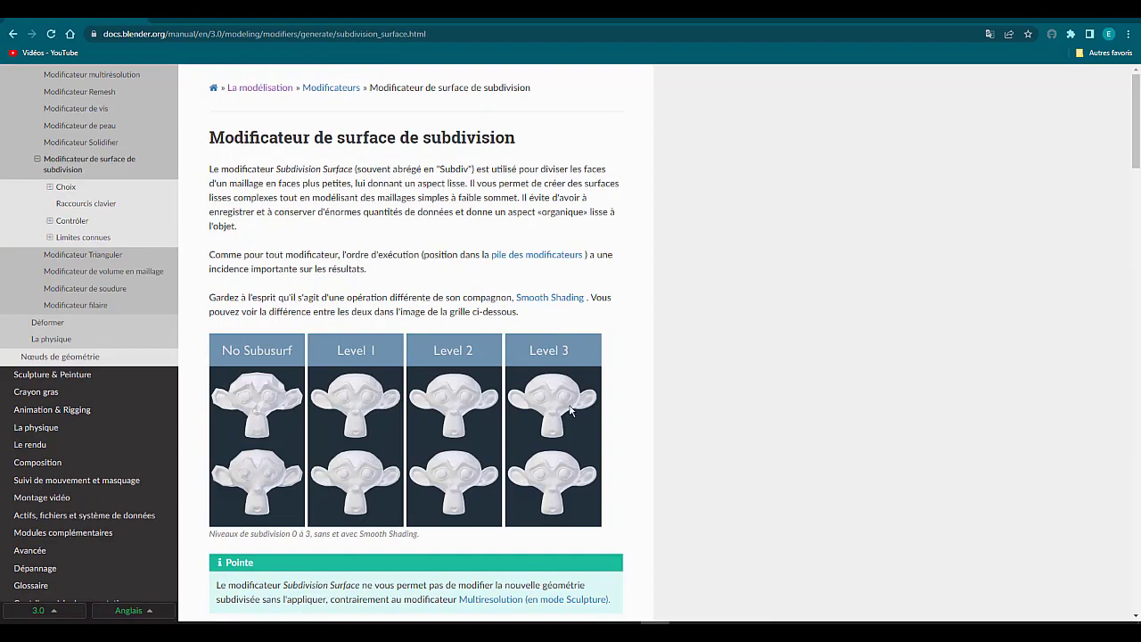
pyautogui.scroll(-2, 550, 389)
pyautogui.scroll(-4, 549, 389)
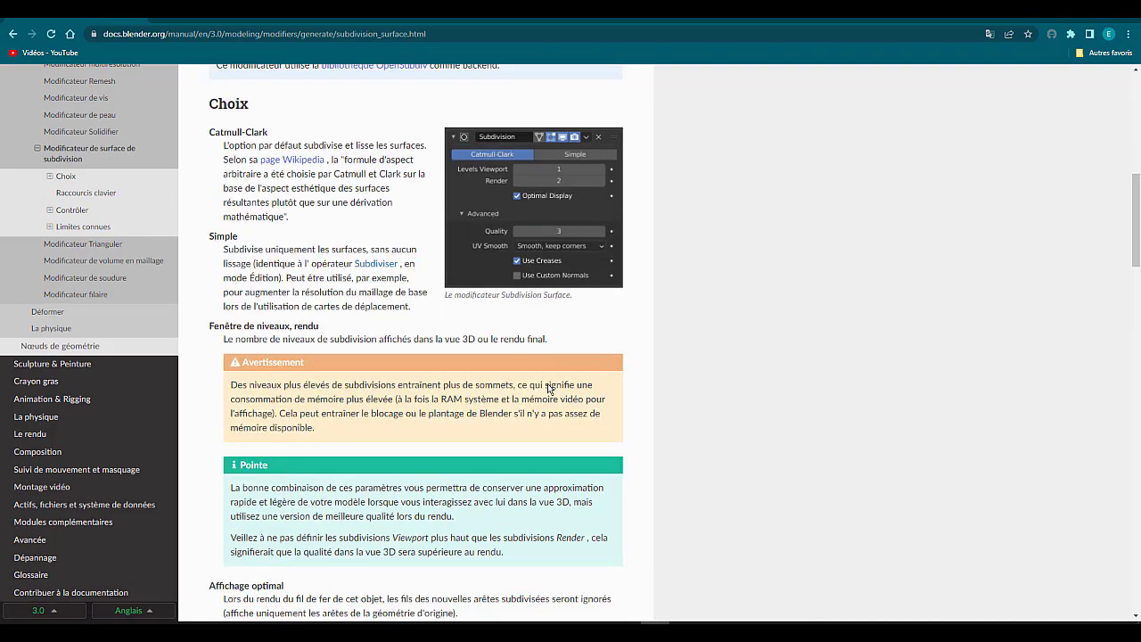
pyautogui.scroll(1, 549, 389)
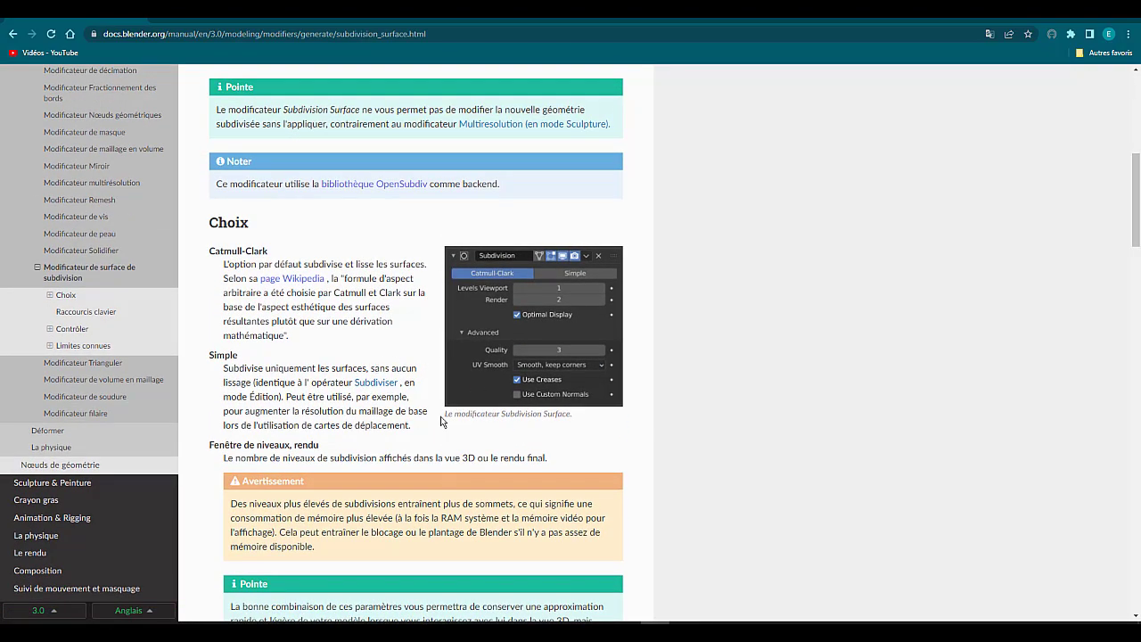
pyautogui.scroll(-3, 442, 422)
pyautogui.scroll(-1, 442, 419)
pyautogui.scroll(-1, 443, 415)
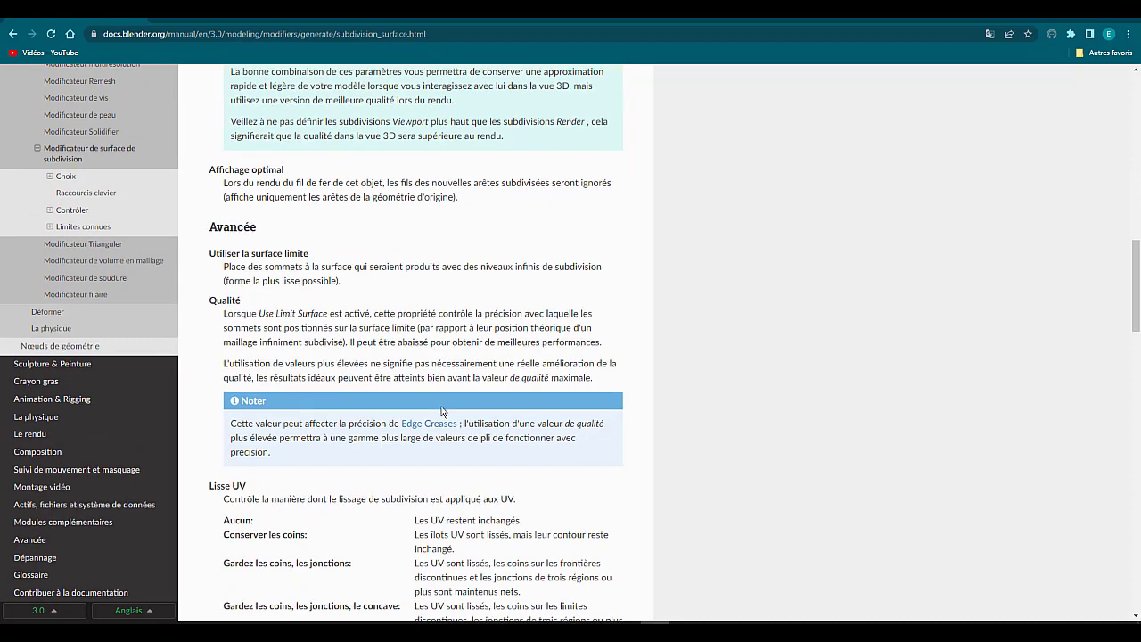
pyautogui.scroll(-3, 443, 410)
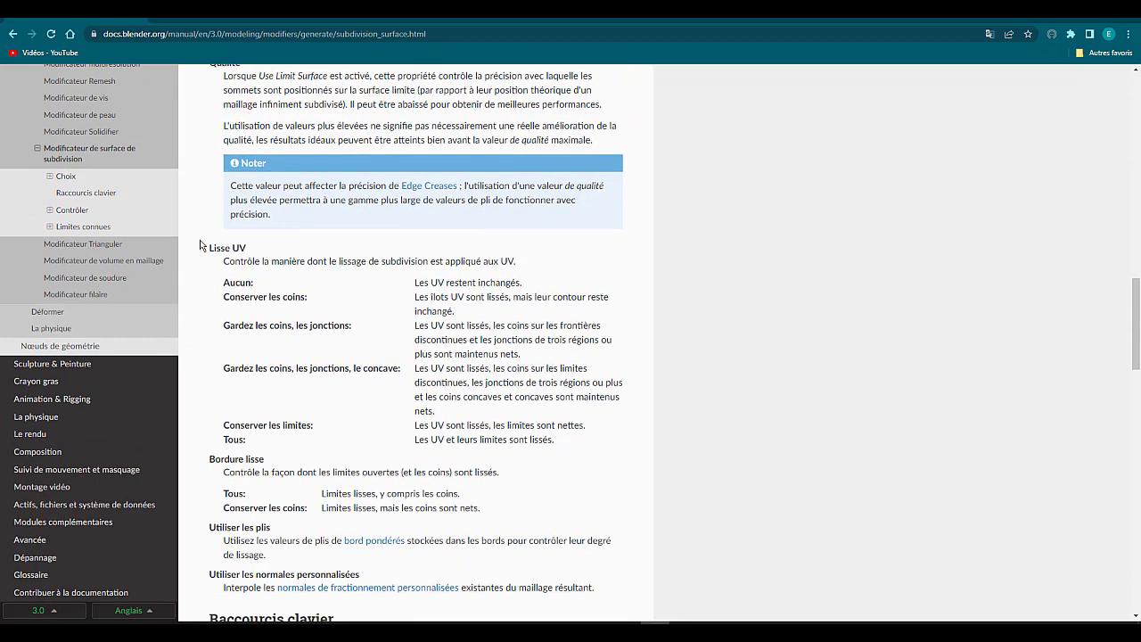
pyautogui.scroll(-1, 258, 499)
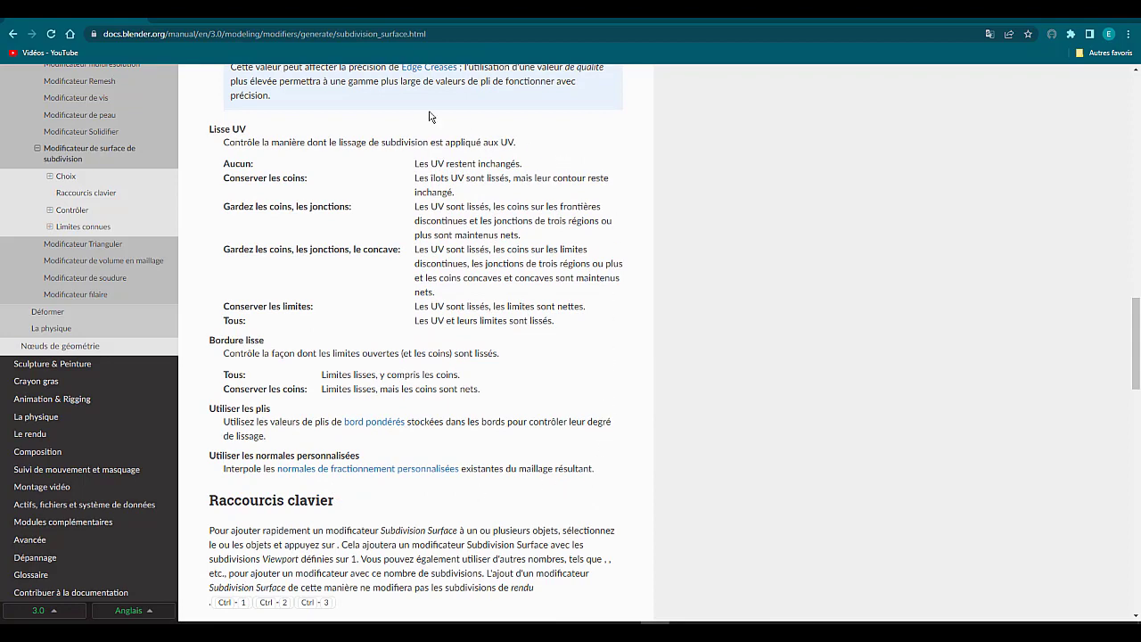
pyautogui.scroll(1, 354, 446)
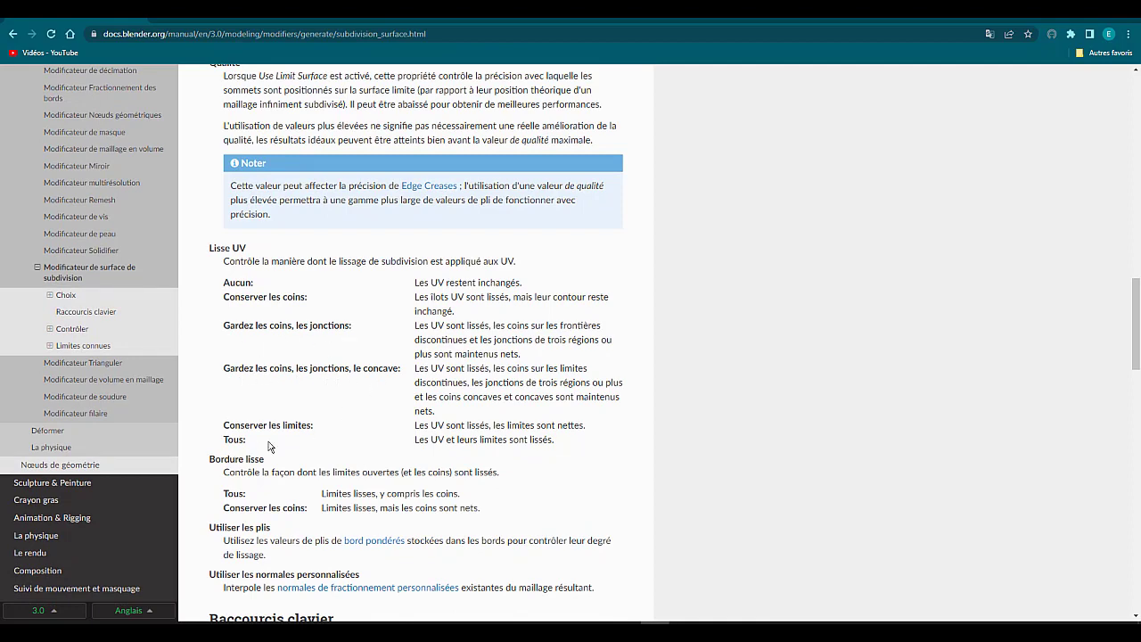
pyautogui.scroll(-2, 306, 437)
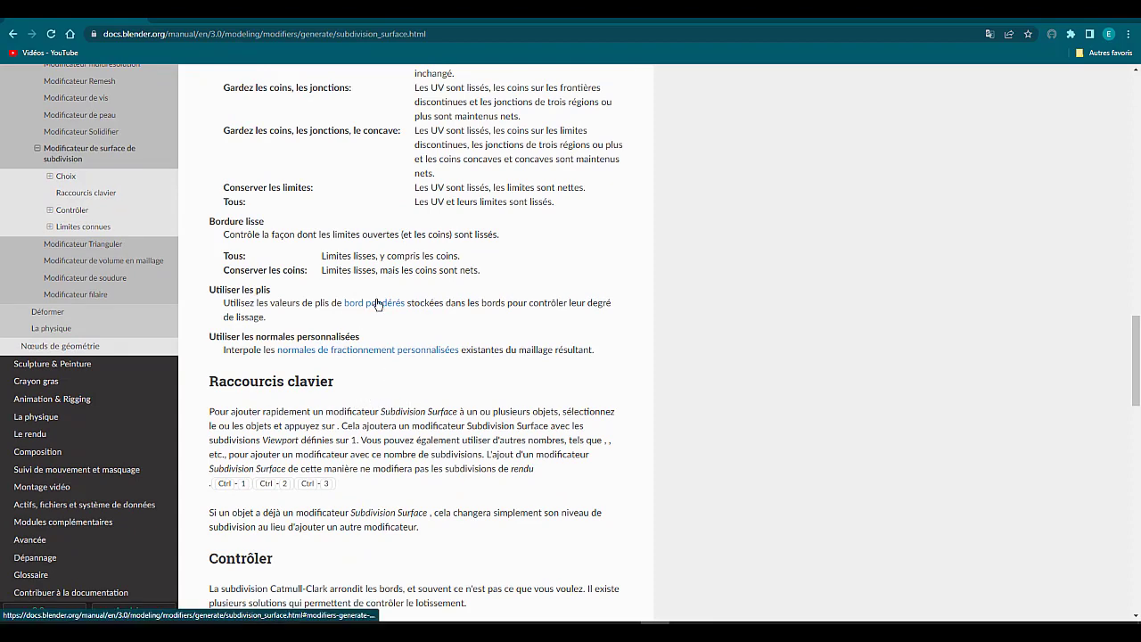
pyautogui.scroll(2, 399, 272)
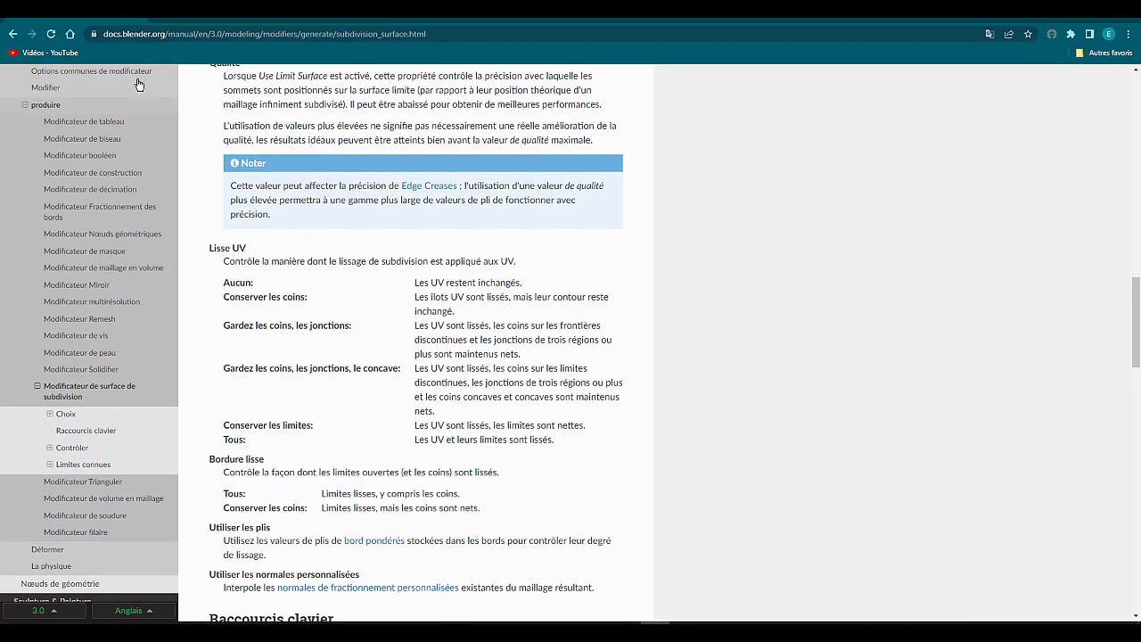
# - Return to Blender, put the cube in Edit Mode, and show the sidebar's Item tab
pyautogui.click(13, 36)
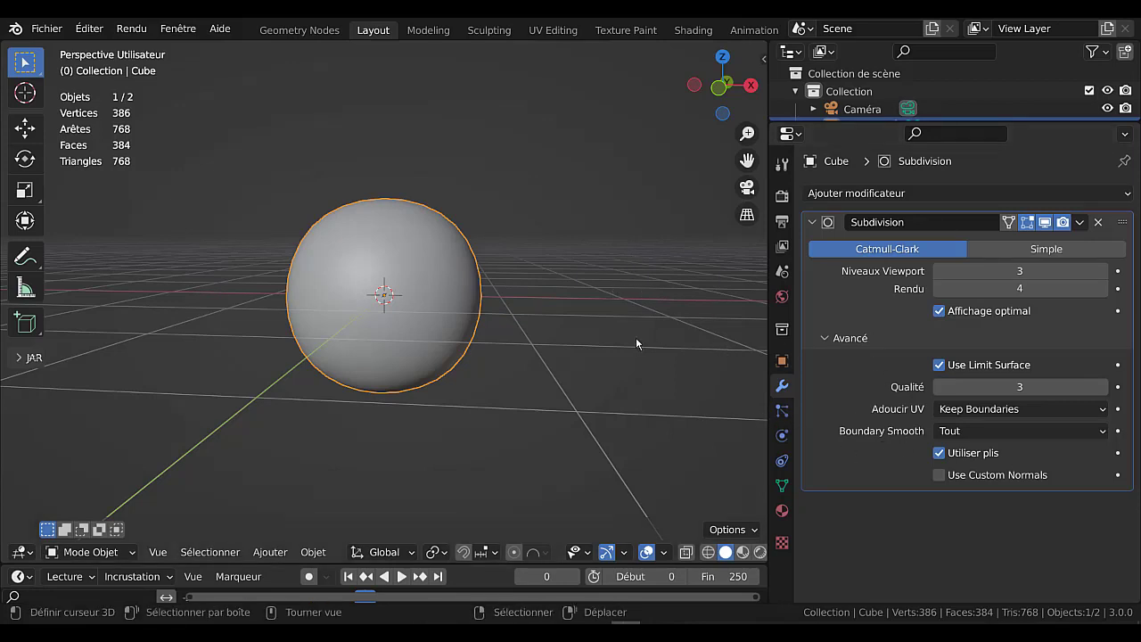
pyautogui.moveTo(621, 354); pyautogui.dragTo(584, 374, button='middle')
pyautogui.press('Tab')
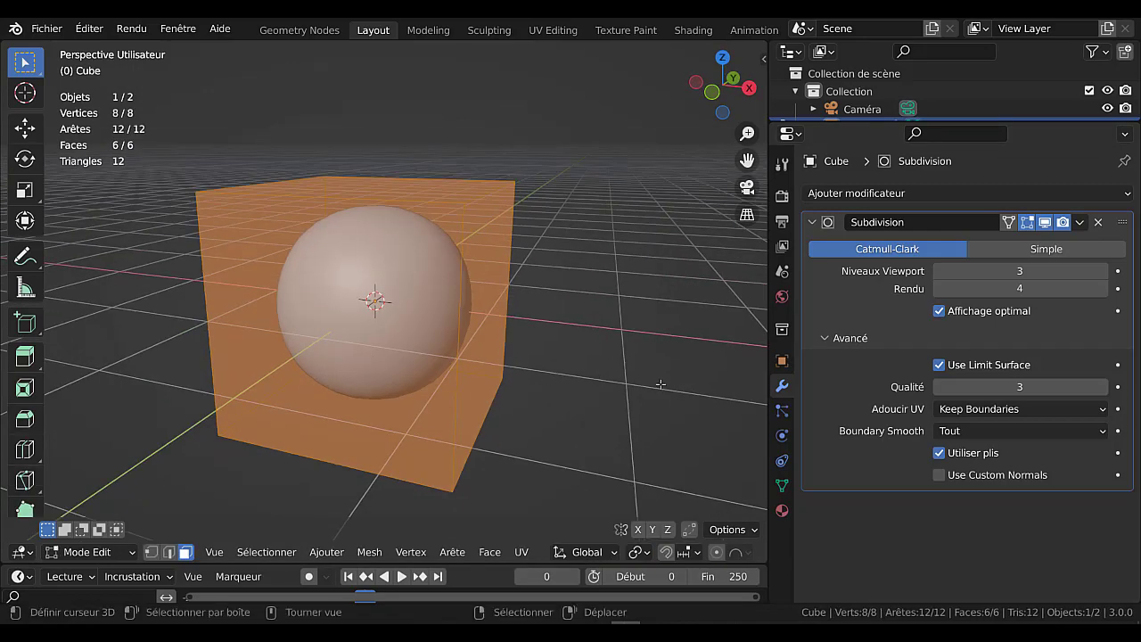
pyautogui.press('n')
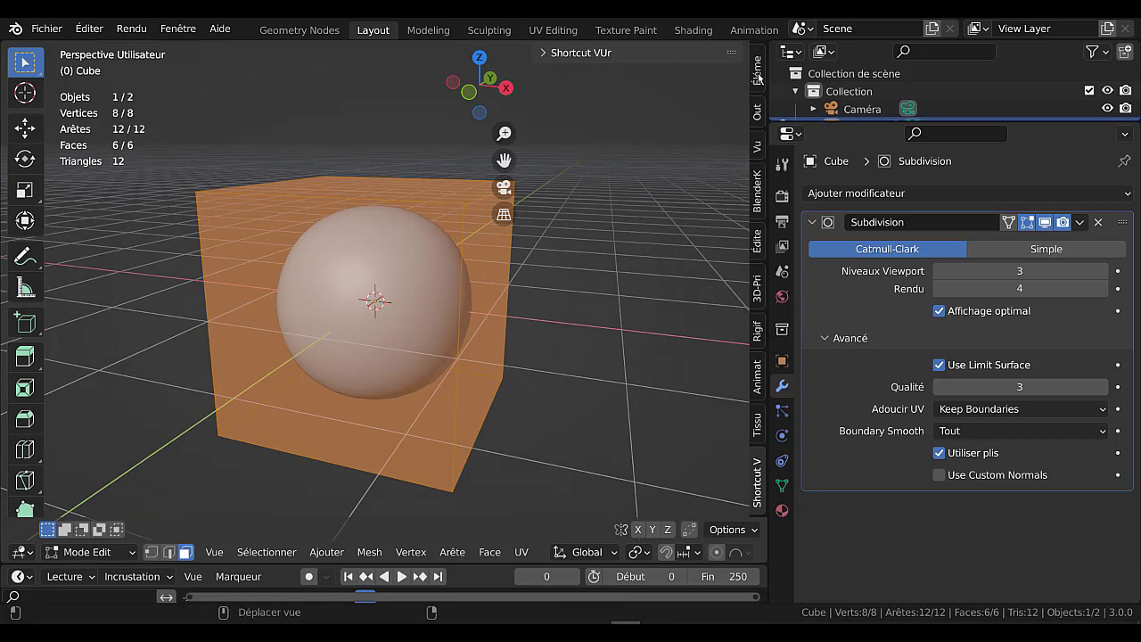
pyautogui.click(759, 77)
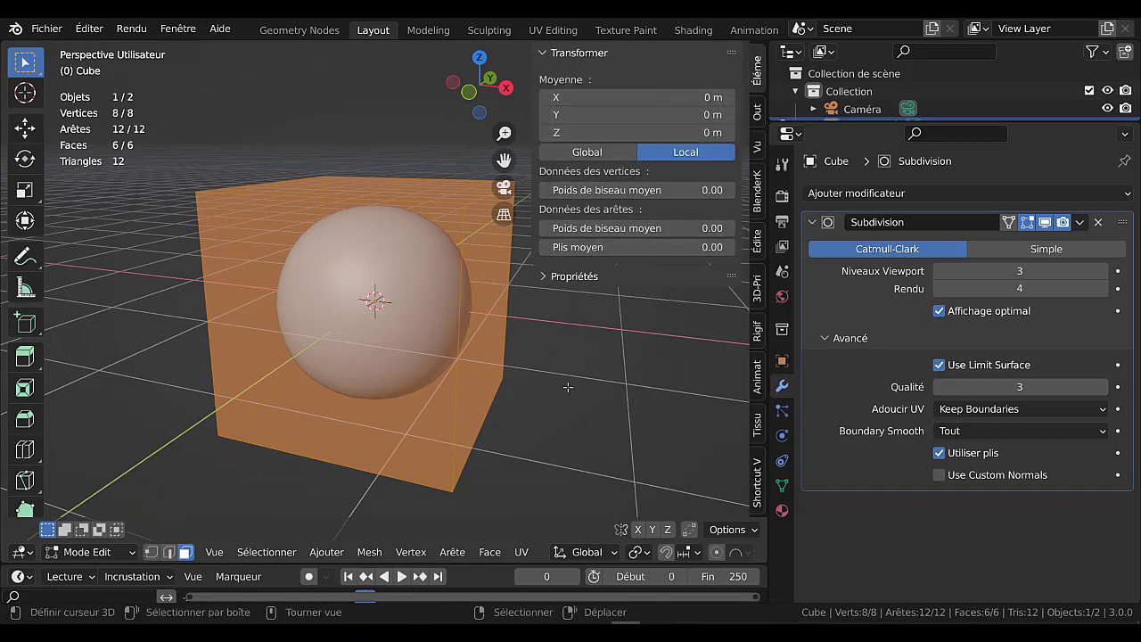
# - Select the cube's right face and set its Mean Crease to 1.00
pyautogui.click(467, 347)
pyautogui.scroll(-5, 488, 353)
pyautogui.scroll(1, 503, 359)
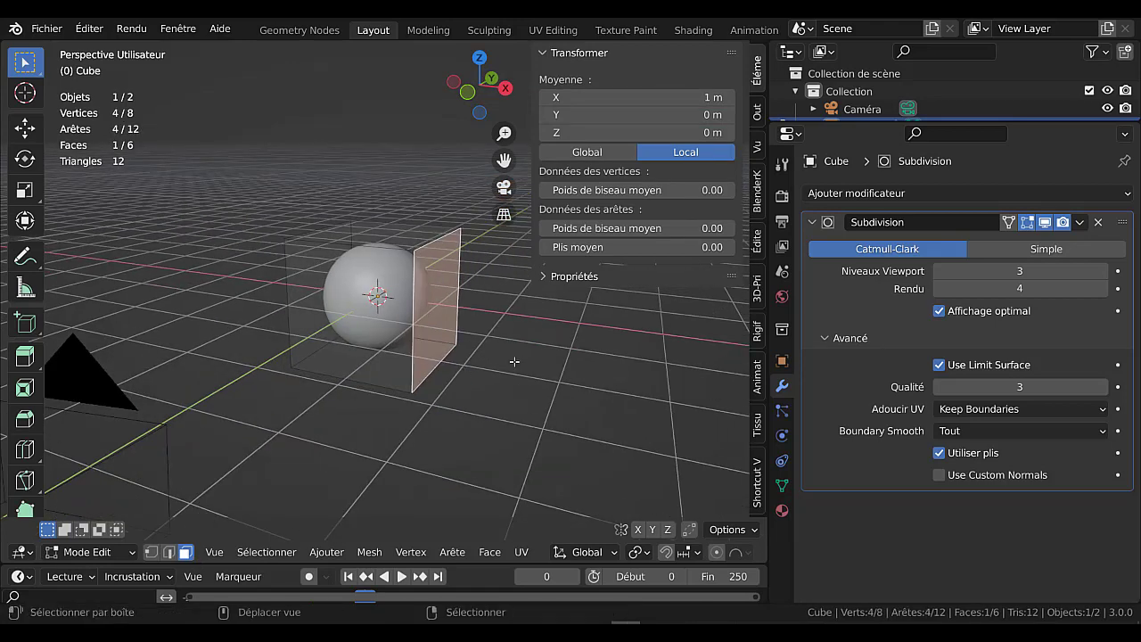
pyautogui.scroll(-1, 504, 356)
pyautogui.scroll(3, 495, 343)
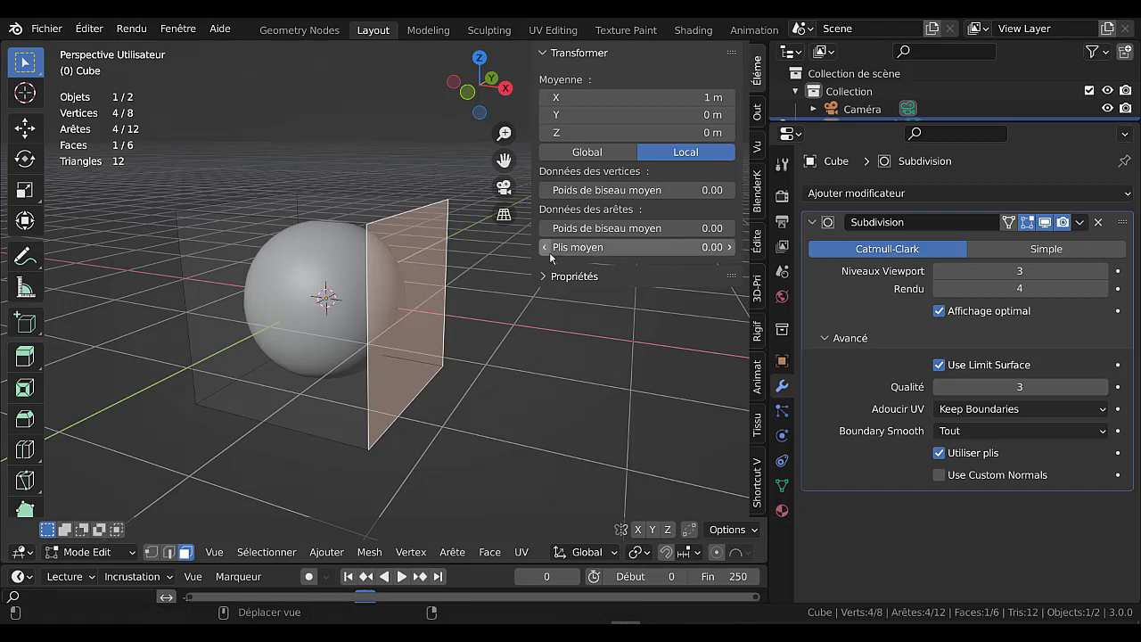
pyautogui.moveTo(622, 247); pyautogui.dragTo(696, 247)
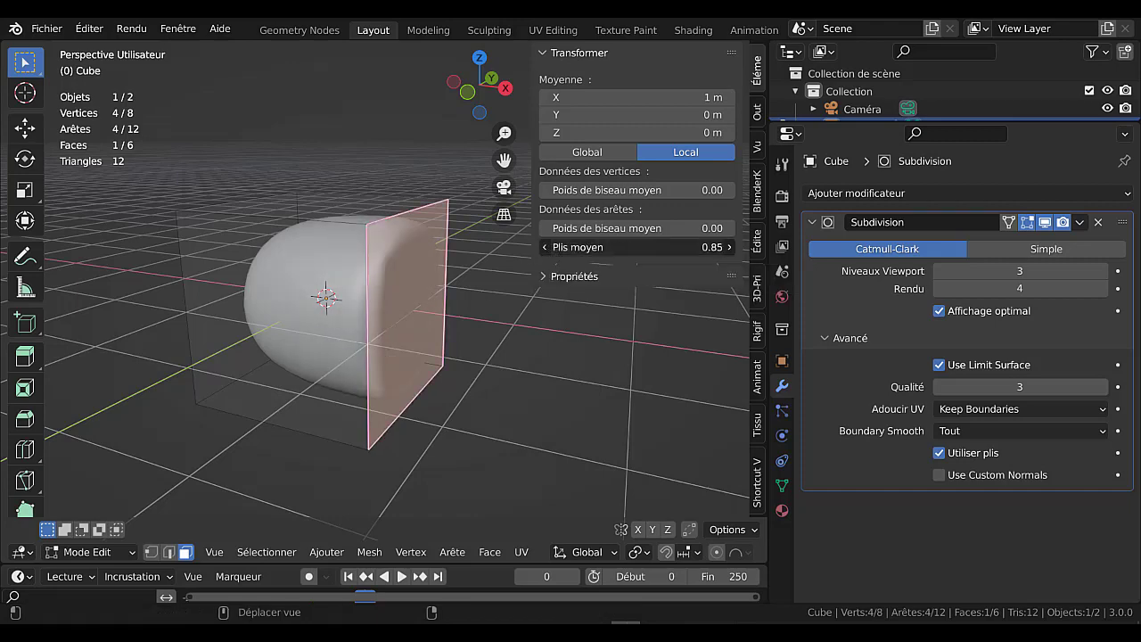
pyautogui.moveTo(412, 332); pyautogui.dragTo(460, 298, button='middle')
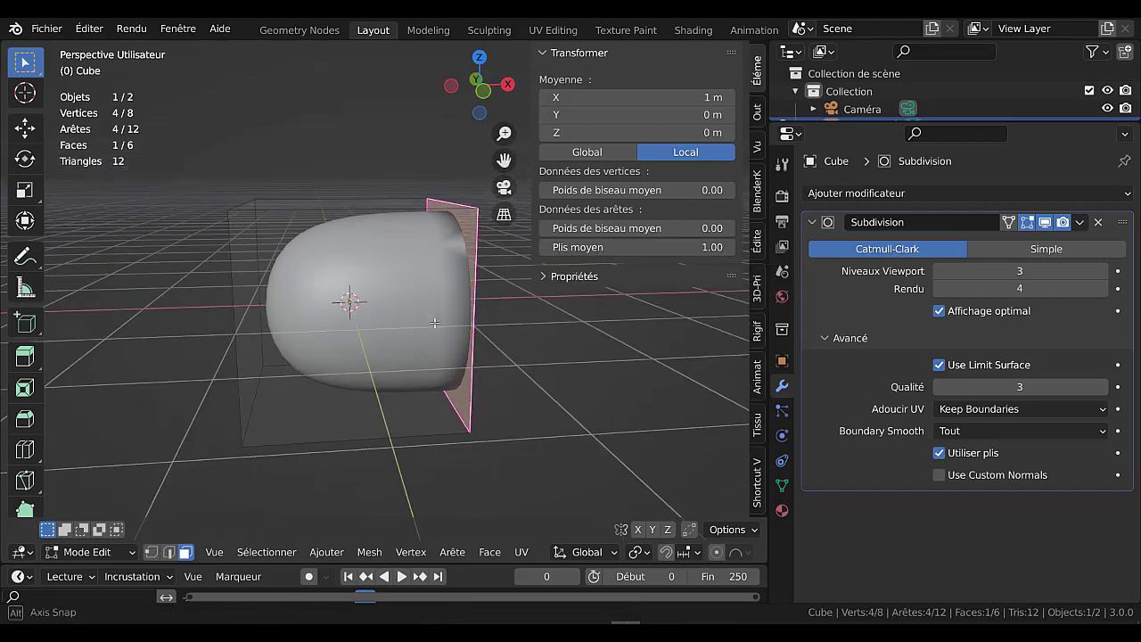
pyautogui.scroll(2, 460, 299)
pyautogui.moveTo(656, 250); pyautogui.dragTo(661, 301)
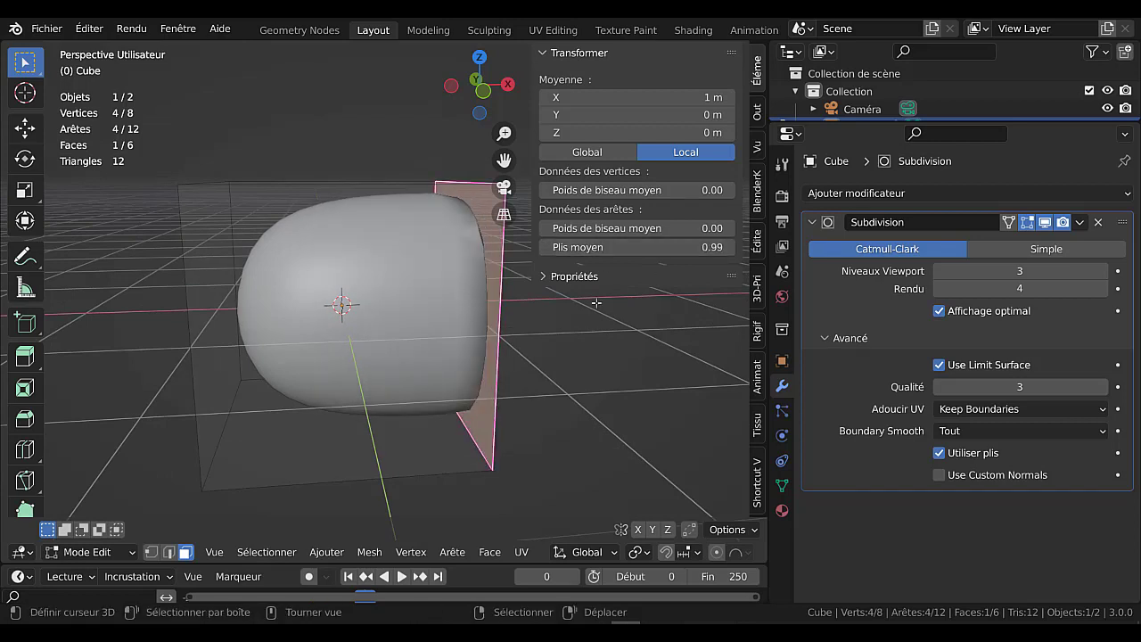
pyautogui.moveTo(629, 248); pyautogui.dragTo(455, 354)
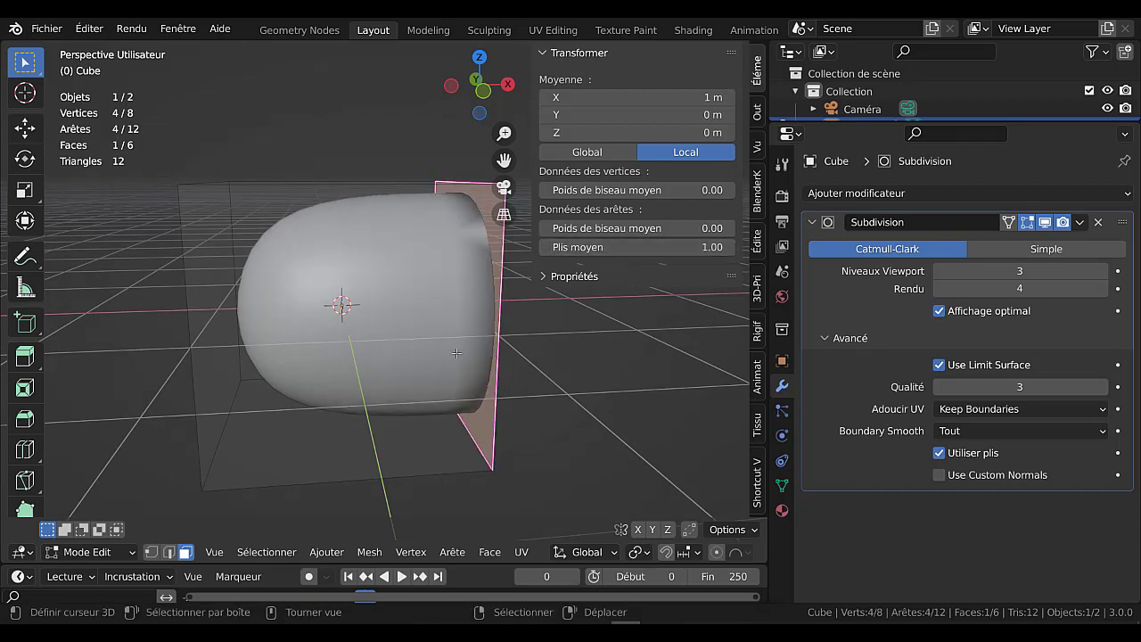
pyautogui.moveTo(456, 354); pyautogui.dragTo(419, 310, button='middle')
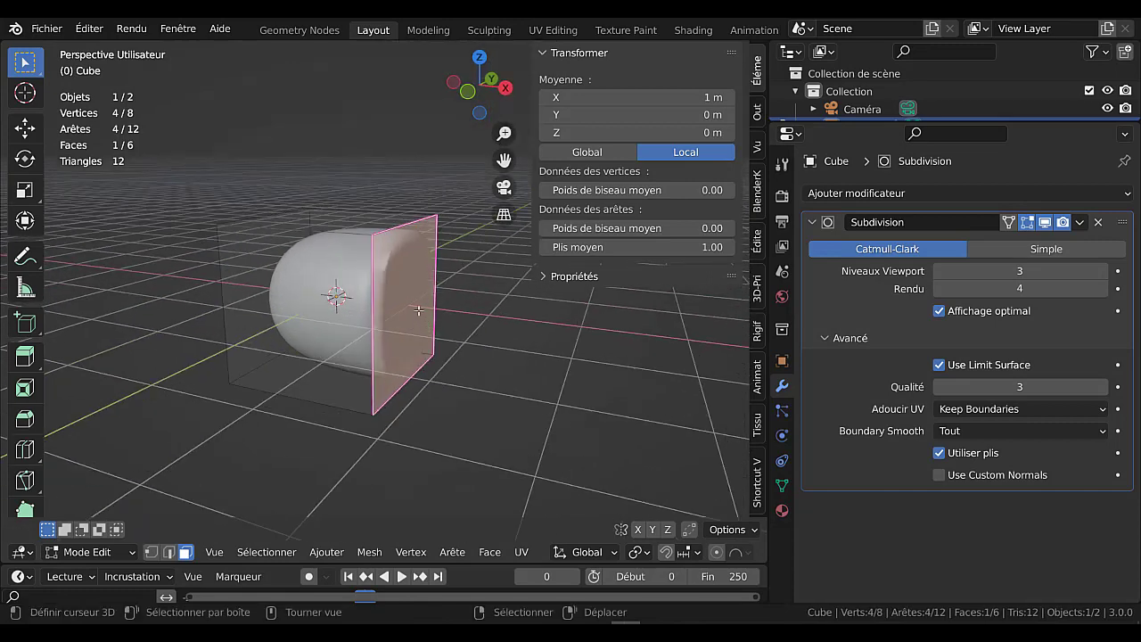
pyautogui.scroll(2, 418, 310)
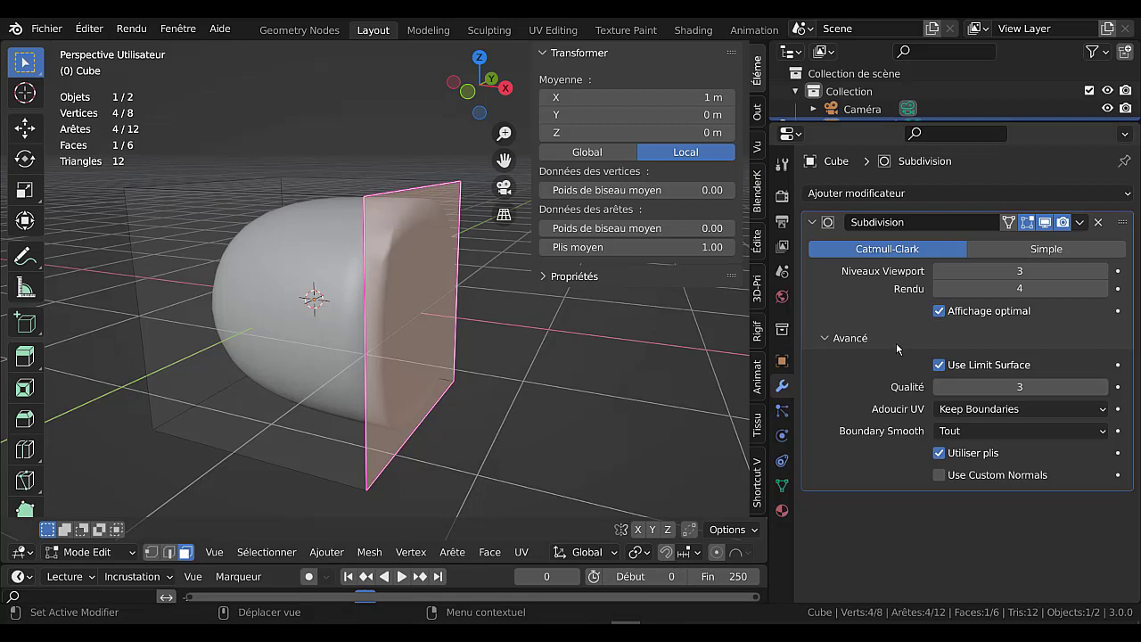
# - Turn off Use Custom Normals and give the face a 0.24 vertex bevel weight
pyautogui.click(938, 476)
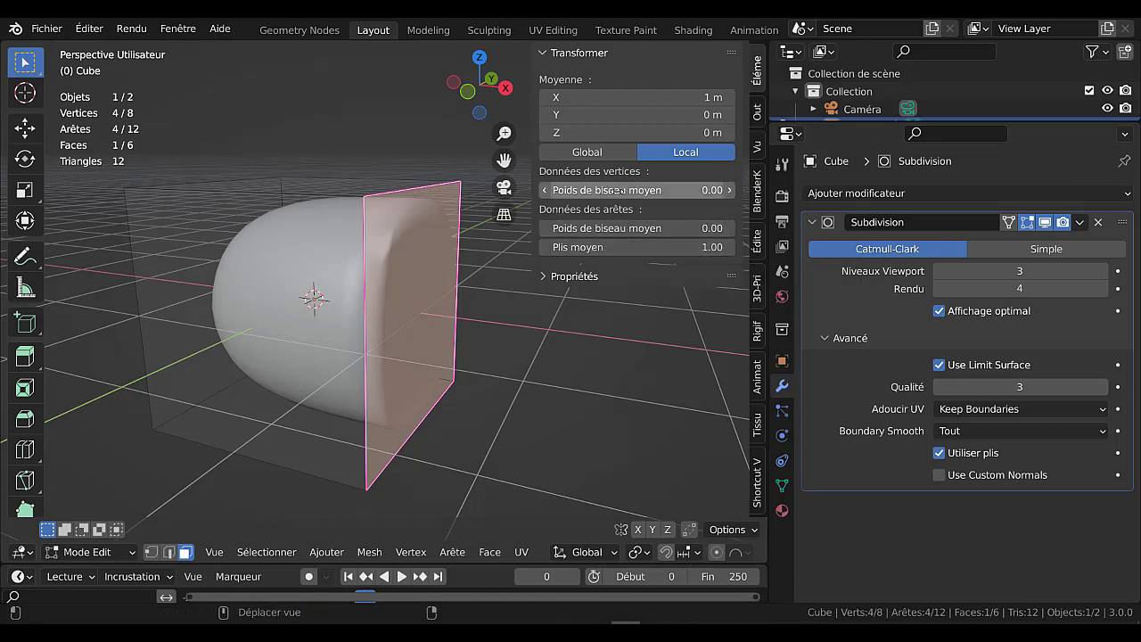
pyautogui.moveTo(637, 190)
pyautogui.moveTo(611, 191); pyautogui.dragTo(678, 191)
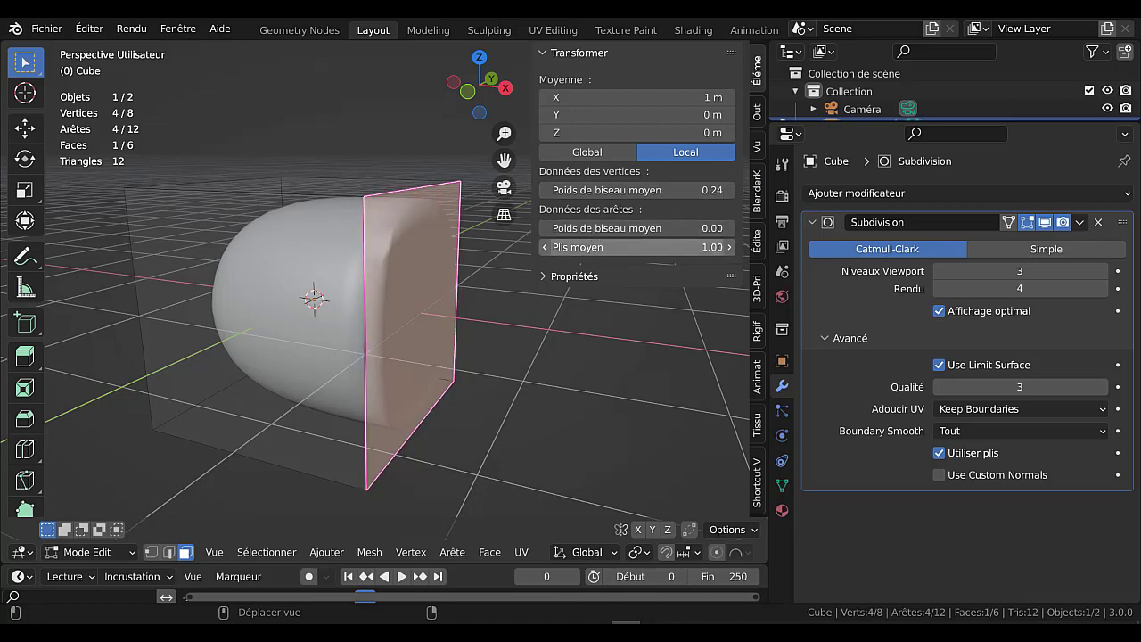
pyautogui.moveTo(624, 247); pyautogui.dragTo(642, 247)
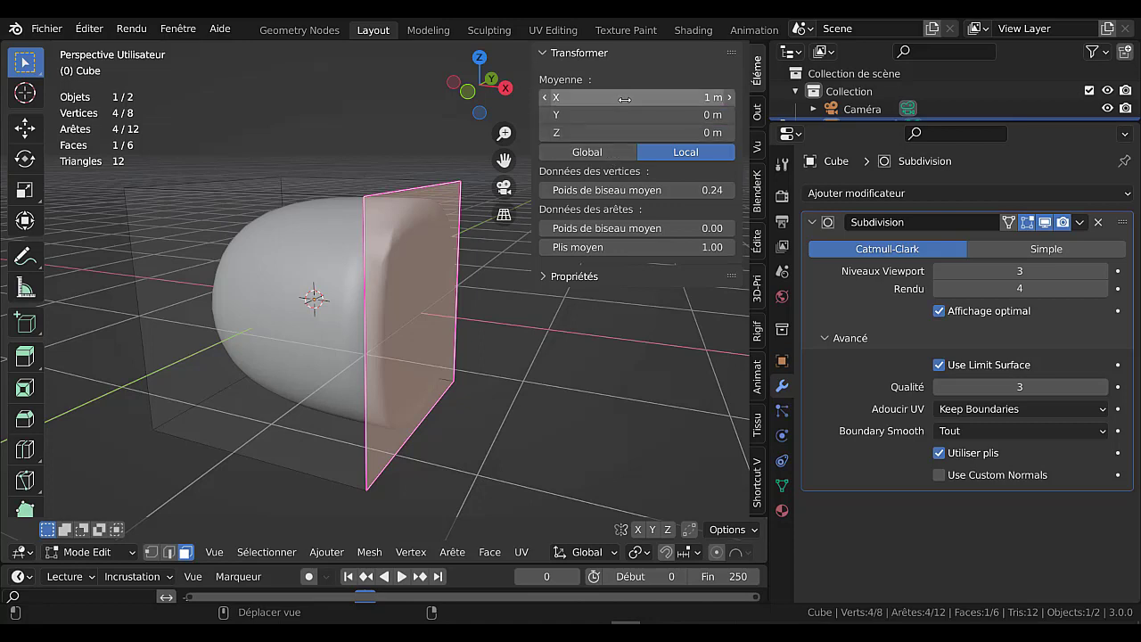
pyautogui.moveTo(624, 99)
pyautogui.mouseDown()
pyautogui.moveTo(665, 99)
pyautogui.moveTo(637, 99)
pyautogui.mouseUp()
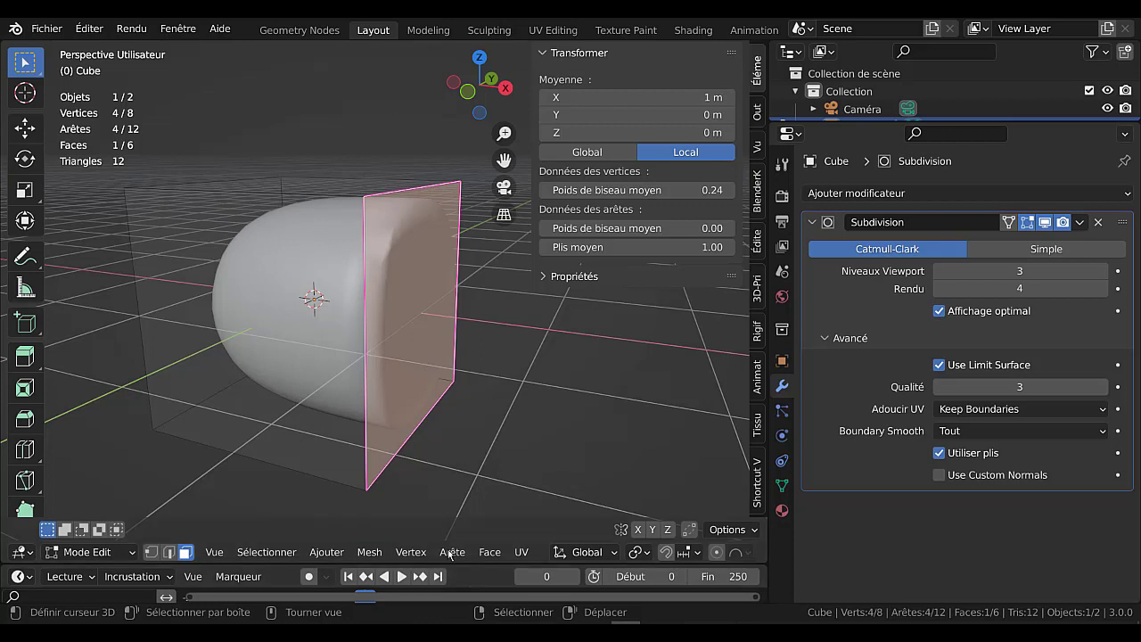
pyautogui.click(489, 554)
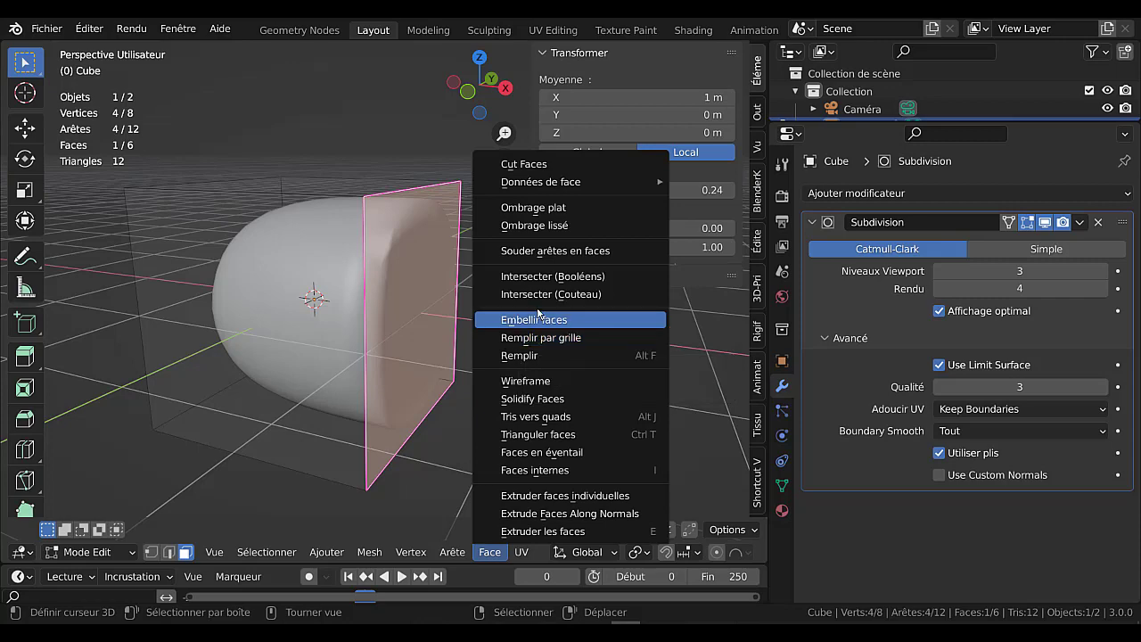
# - Apply Shade Flat to the selected right face
pyautogui.click(540, 209)
pyautogui.moveTo(431, 340); pyautogui.dragTo(627, 268, button='middle')
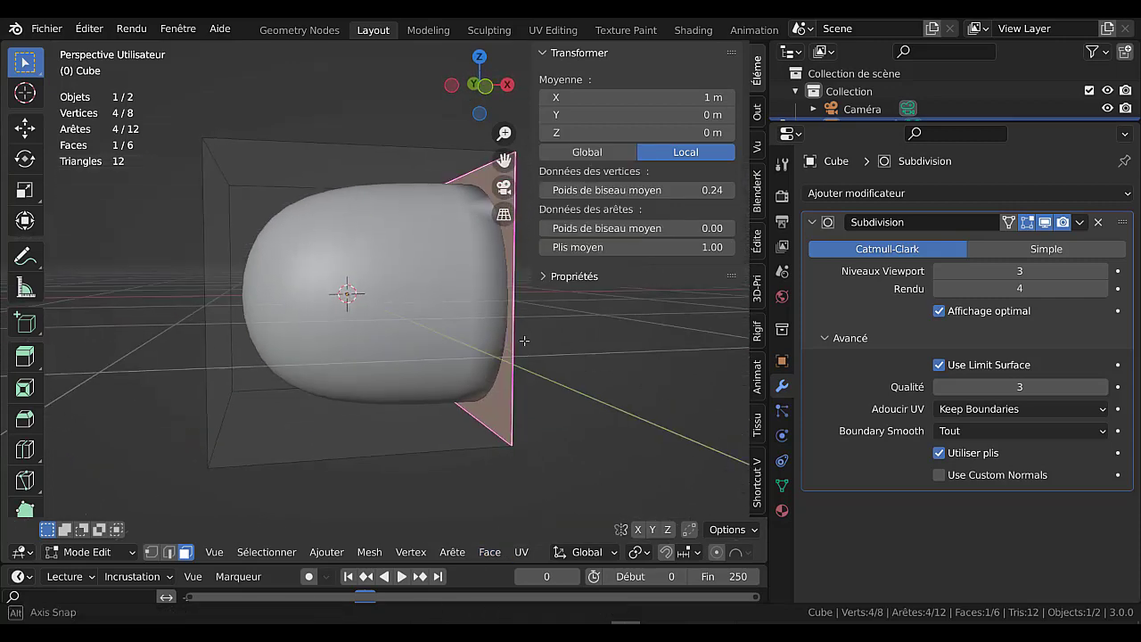
pyautogui.moveTo(642, 247); pyautogui.dragTo(645, 260)
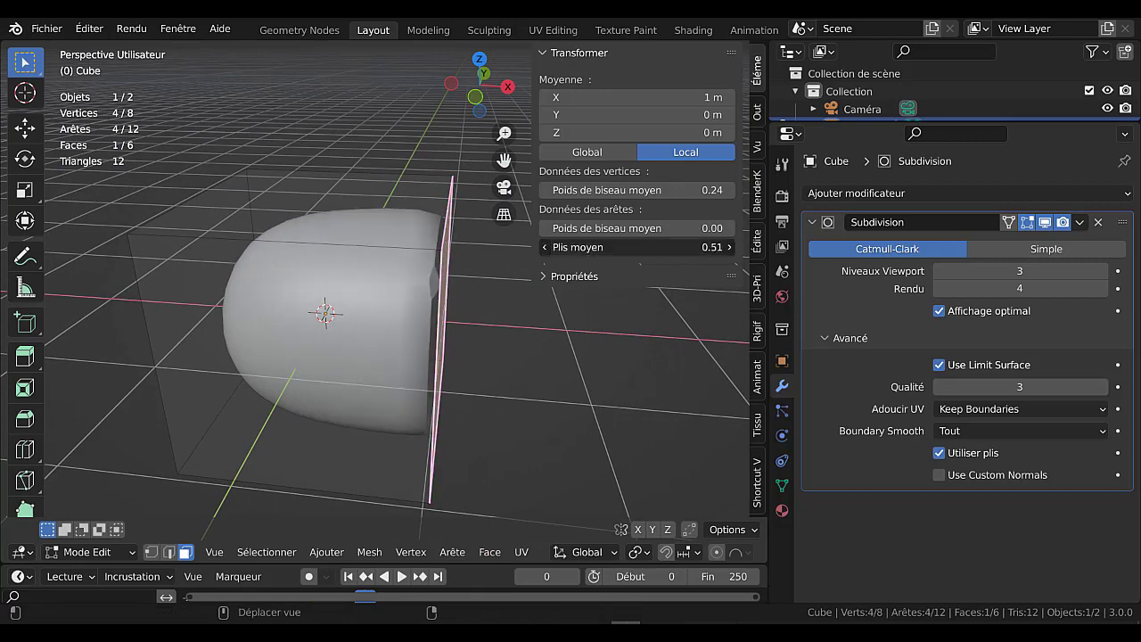
pyautogui.moveTo(646, 259); pyautogui.dragTo(441, 322, button='middle')
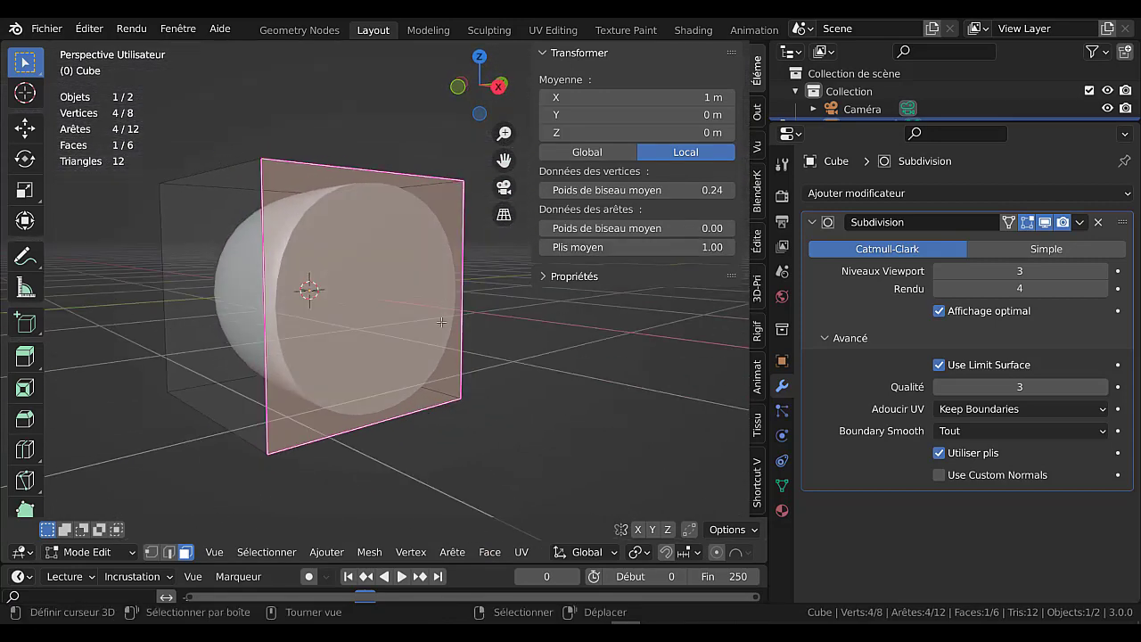
pyautogui.moveTo(410, 393)
pyautogui.mouseDown(button='middle')
pyautogui.moveTo(311, 295)
pyautogui.moveTo(336, 306)
pyautogui.moveTo(358, 356)
pyautogui.moveTo(424, 353)
pyautogui.mouseUp(button='middle')
# - Fully crease the front and bottom faces to Mean Crease 1.00
pyautogui.click(359, 356)
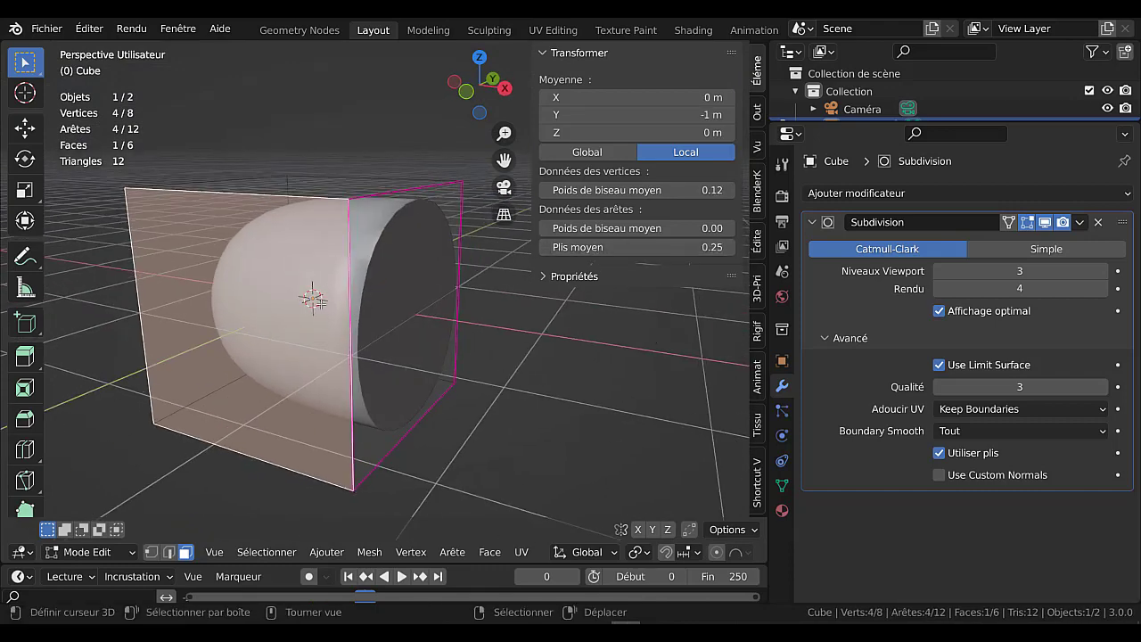
pyautogui.moveTo(595, 250); pyautogui.dragTo(800, 265)
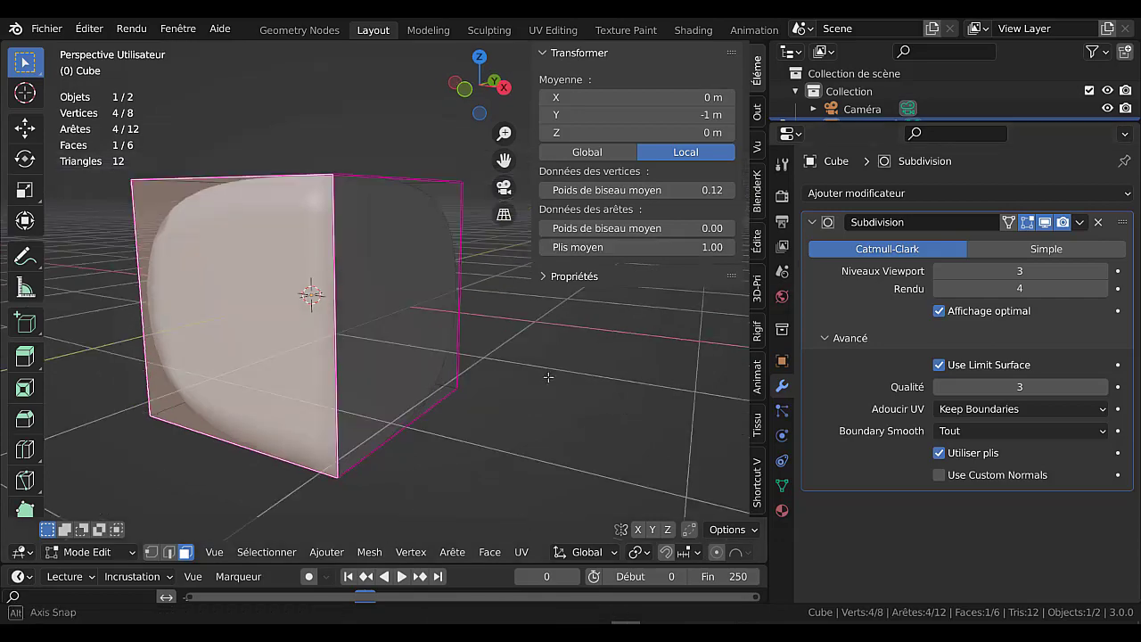
pyautogui.moveTo(309, 294); pyautogui.dragTo(323, 375, button='middle')
pyautogui.click(323, 374)
pyautogui.moveTo(610, 249); pyautogui.dragTo(678, 250)
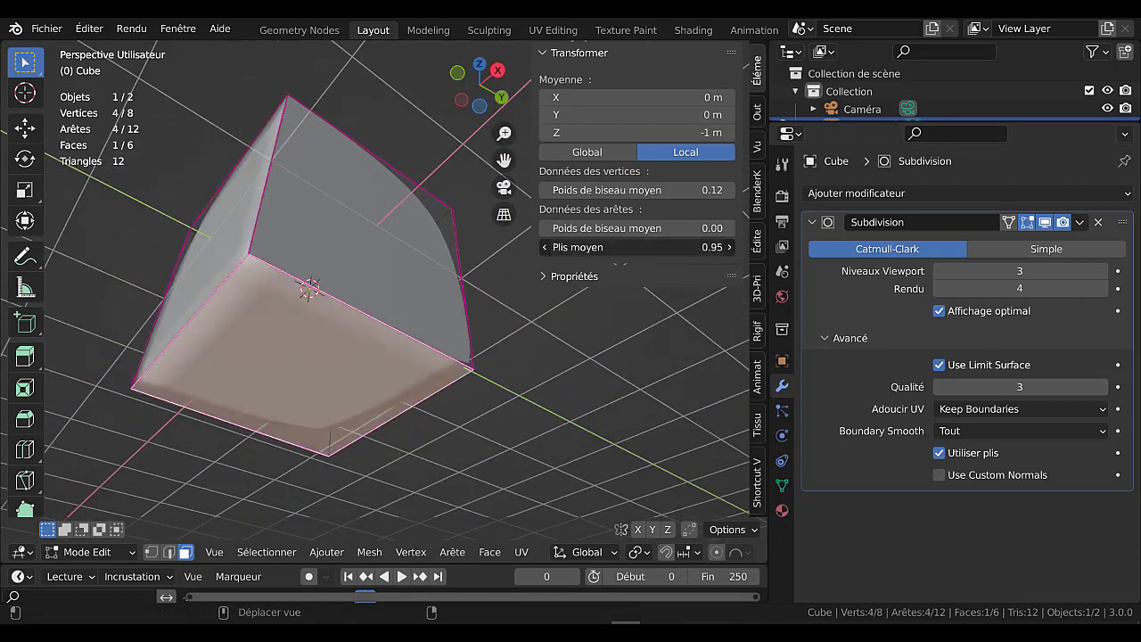
pyautogui.moveTo(387, 369)
pyautogui.mouseDown(button='middle')
pyautogui.moveTo(545, 415)
pyautogui.moveTo(446, 301)
pyautogui.moveTo(420, 312)
pyautogui.moveTo(451, 304)
pyautogui.moveTo(587, 326)
pyautogui.moveTo(426, 353)
pyautogui.mouseUp(button='middle')
# - Select the whole mesh and apply Face > Shade Flat
pyautogui.press('Tab')
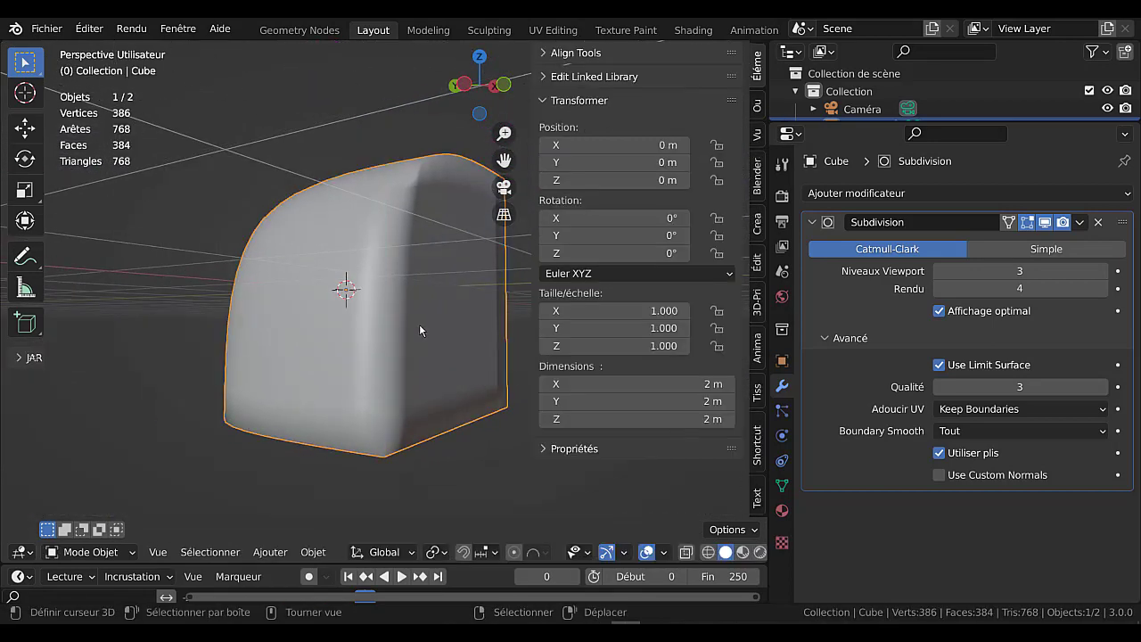
pyautogui.press('Tab')
pyautogui.press('a')
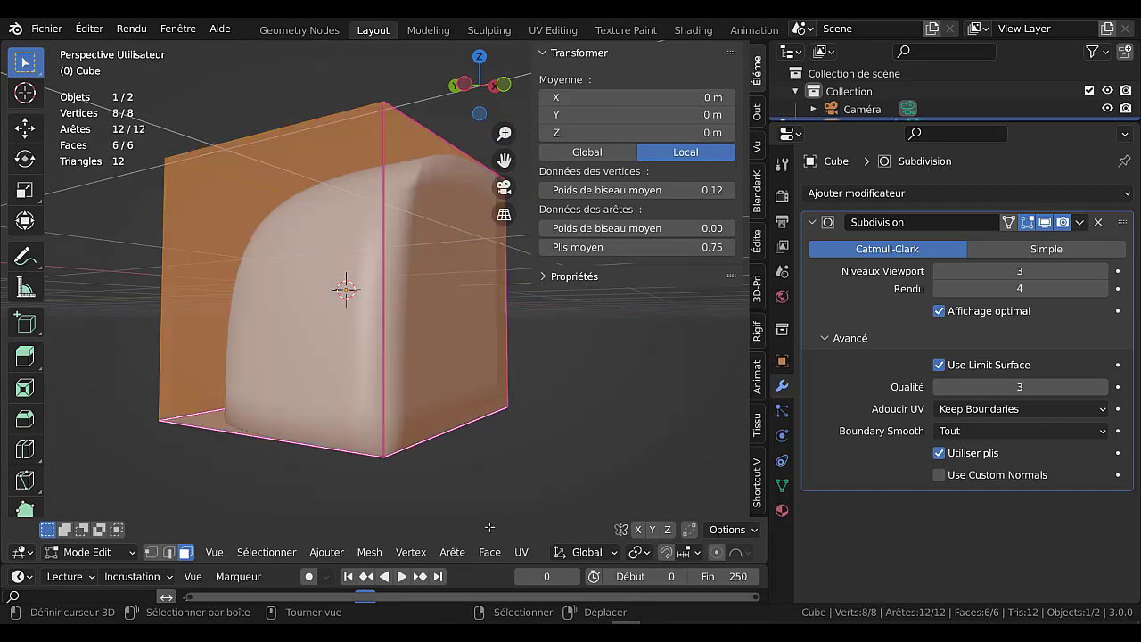
pyautogui.click(491, 552)
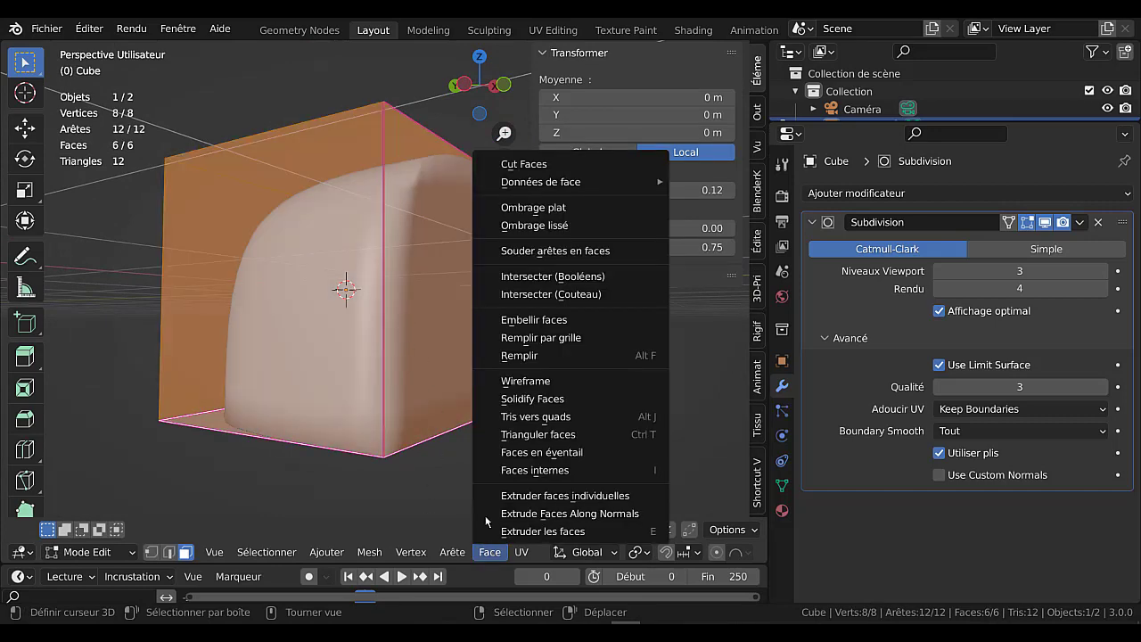
pyautogui.click(530, 210)
# - Inspect the flat-shaded cube in Object Mode, then return to Edit Mode
pyautogui.press('Tab')
pyautogui.scroll(-3, 339, 367)
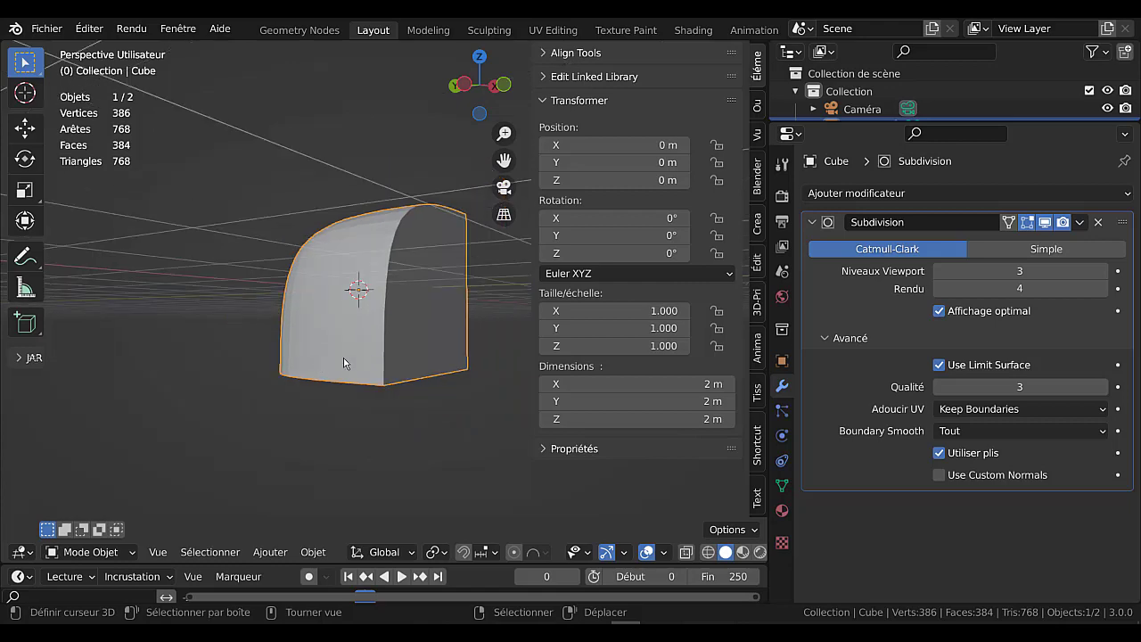
pyautogui.moveTo(338, 366)
pyautogui.mouseDown(button='middle')
pyautogui.moveTo(365, 355)
pyautogui.moveTo(331, 377)
pyautogui.mouseUp(button='middle')
pyautogui.scroll(3, 392, 340)
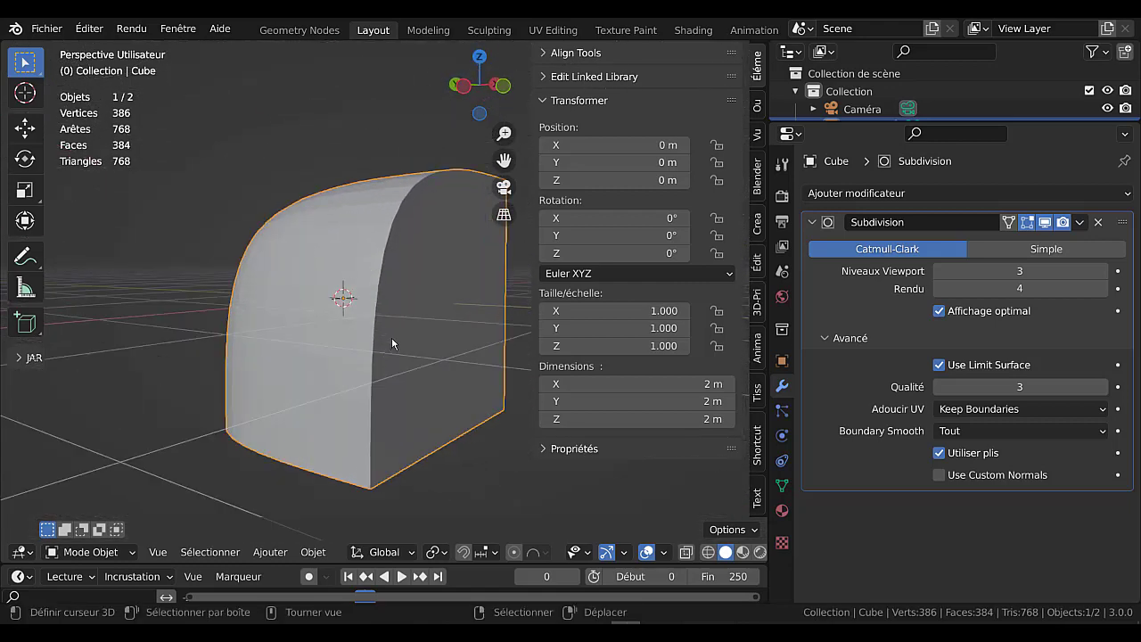
pyautogui.press('Tab')
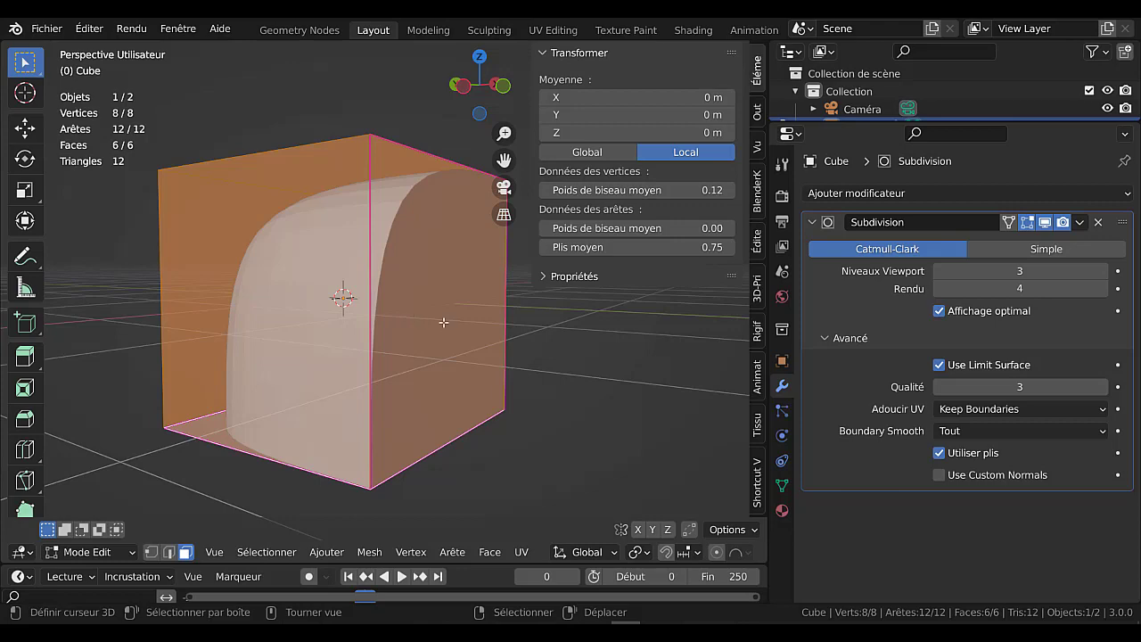
pyautogui.press('Tab')
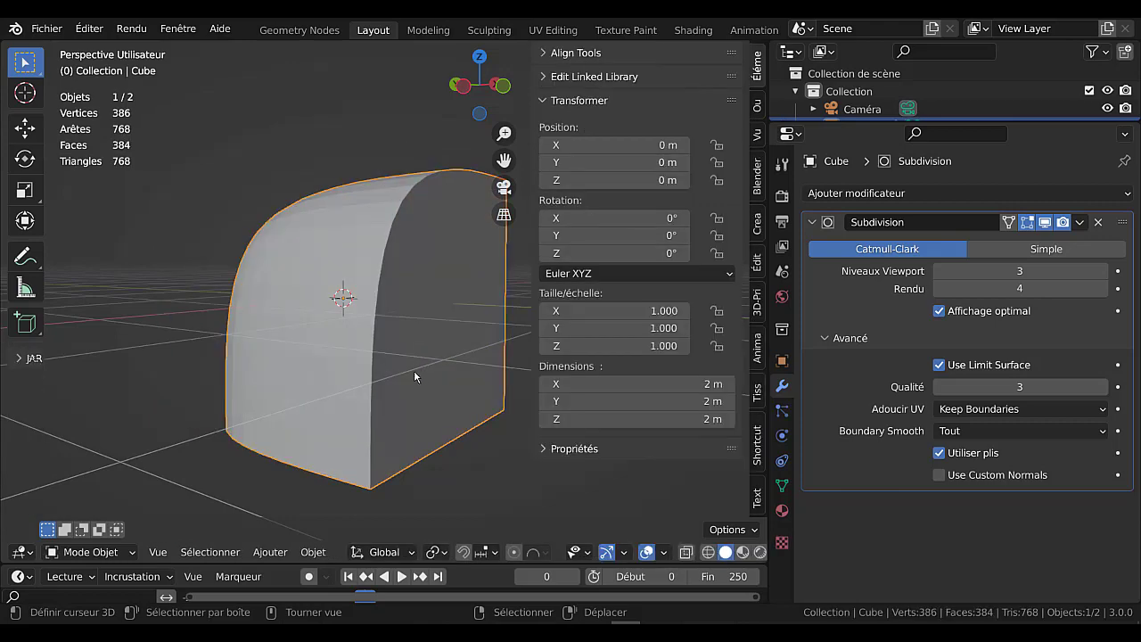
pyautogui.scroll(-2, 419, 352)
pyautogui.press('Tab')
# - In edge select mode, pick two top edges of the cube and fully crease them
pyautogui.moveTo(435, 346); pyautogui.dragTo(393, 374, button='middle')
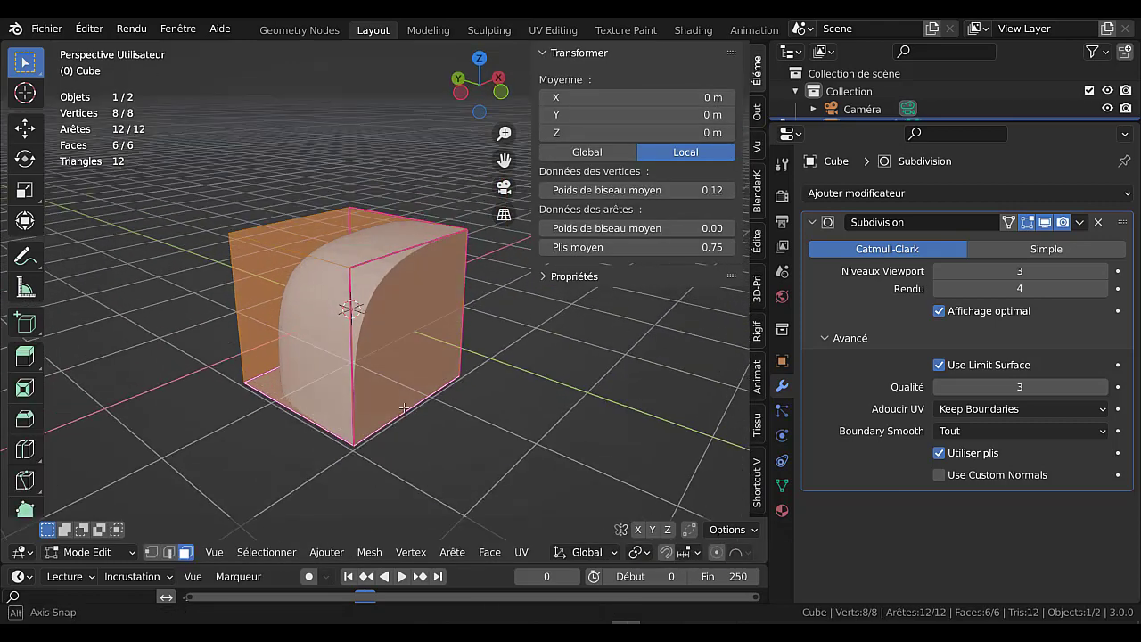
pyautogui.click(168, 552)
pyautogui.click(288, 282)
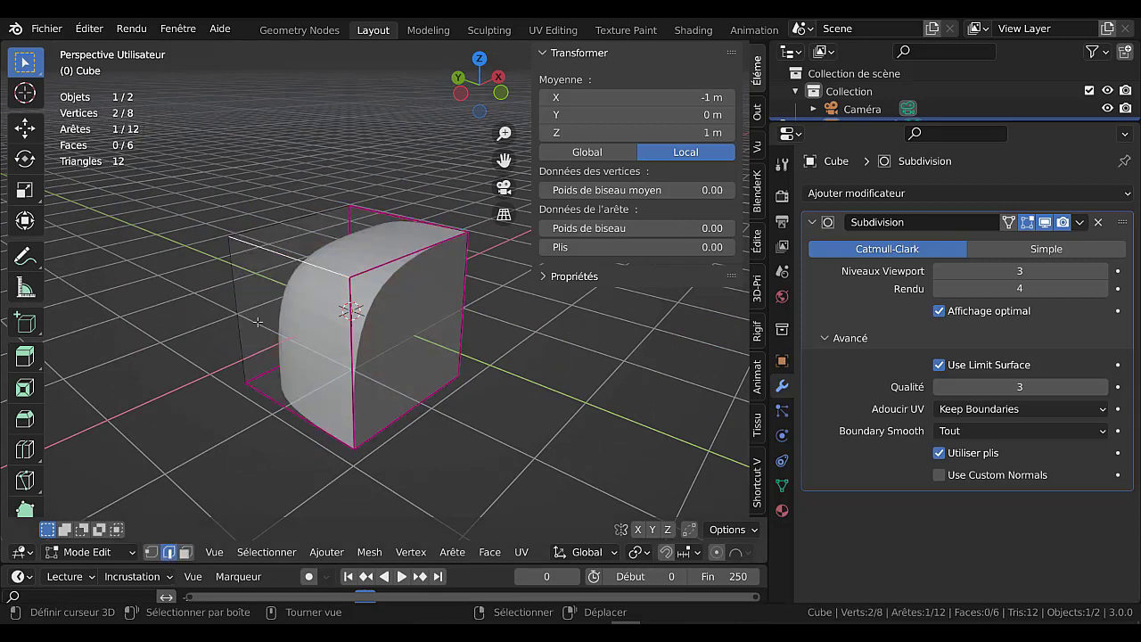
pyautogui.moveTo(232, 360); pyautogui.dragTo(383, 358, button='middle')
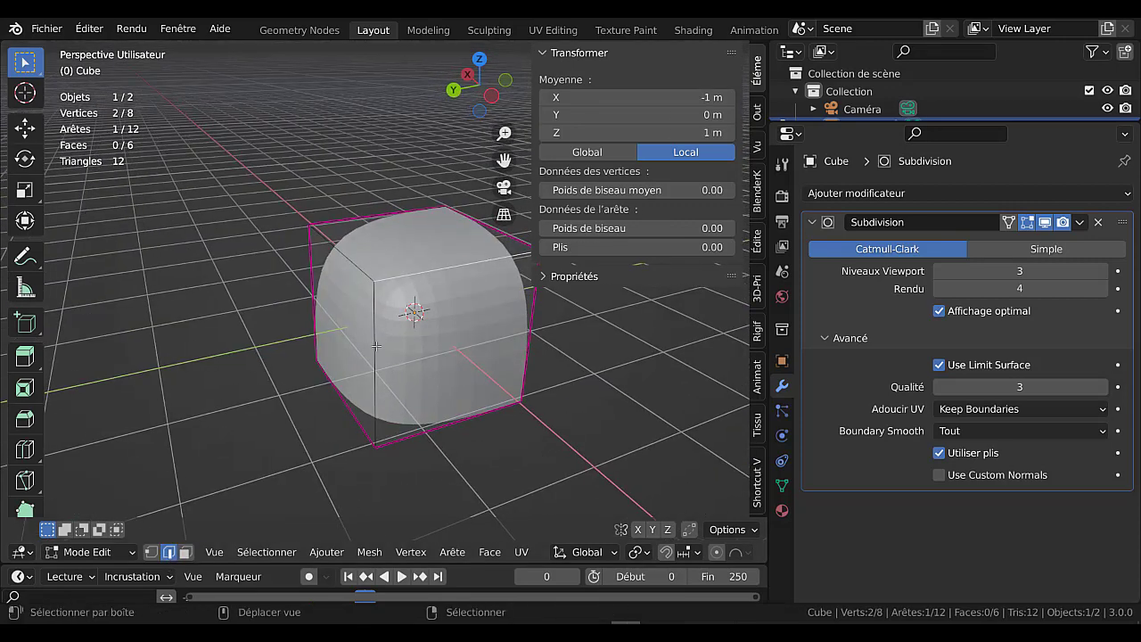
pyautogui.keyDown('shift'); pyautogui.click(410, 272); pyautogui.keyUp('shift')
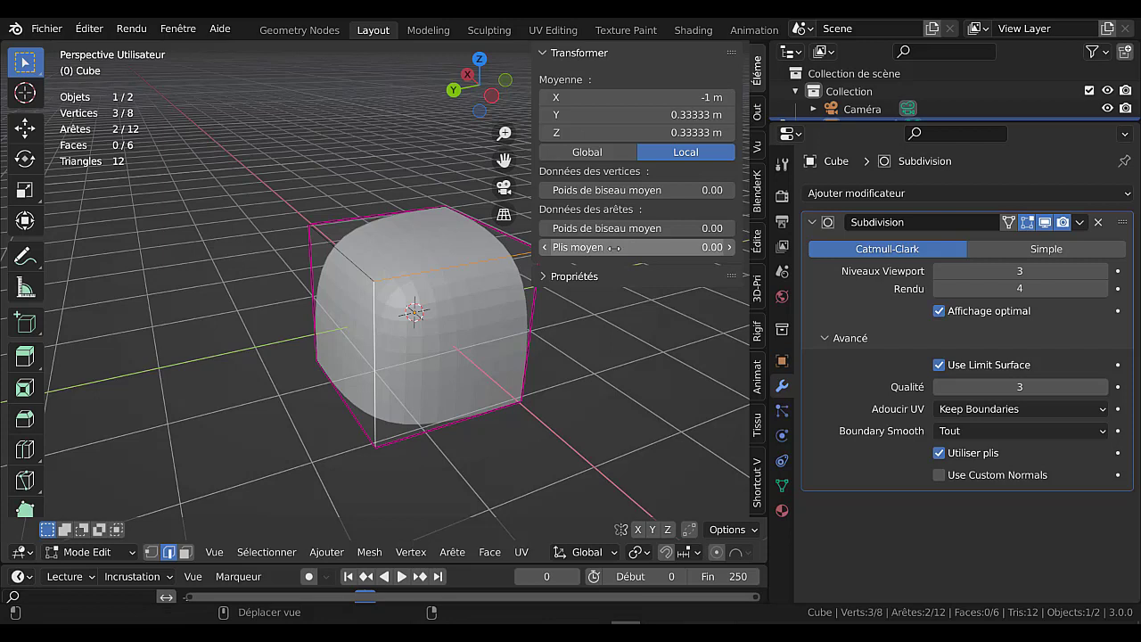
pyautogui.moveTo(615, 247)
pyautogui.mouseDown()
pyautogui.moveTo(678, 247)
pyautogui.moveTo(616, 247)
pyautogui.mouseUp()
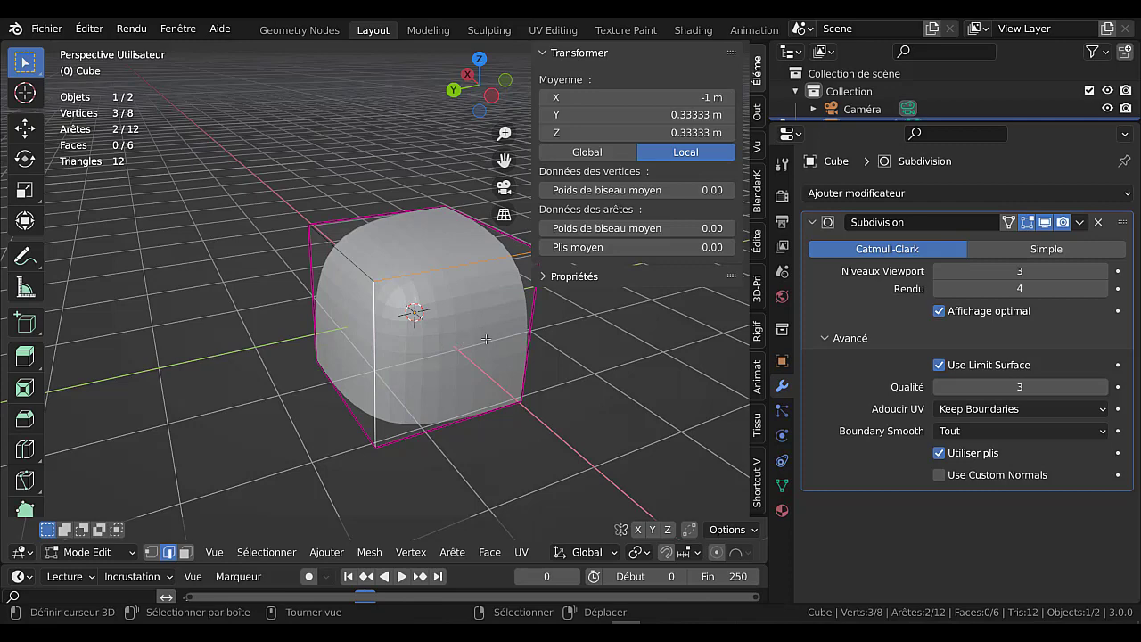
pyautogui.moveTo(486, 339); pyautogui.dragTo(360, 244, button='middle')
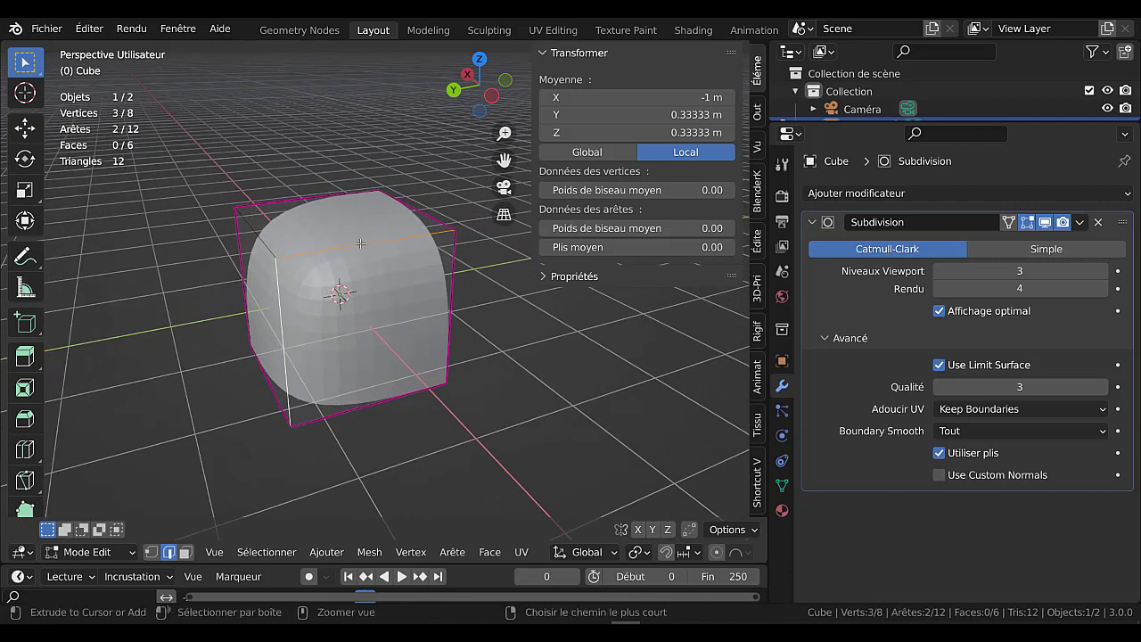
pyautogui.hotkey('ctrl', 'r')
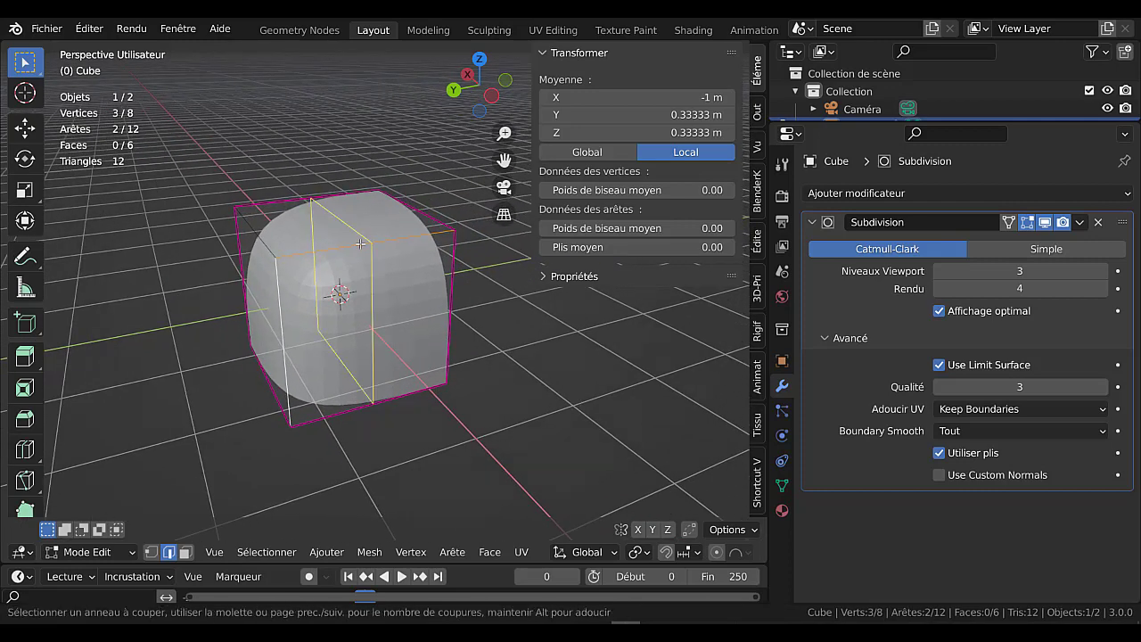
# - Place a centred vertical edge loop and add a horizontal edge loop around the cube
pyautogui.click(373, 246)
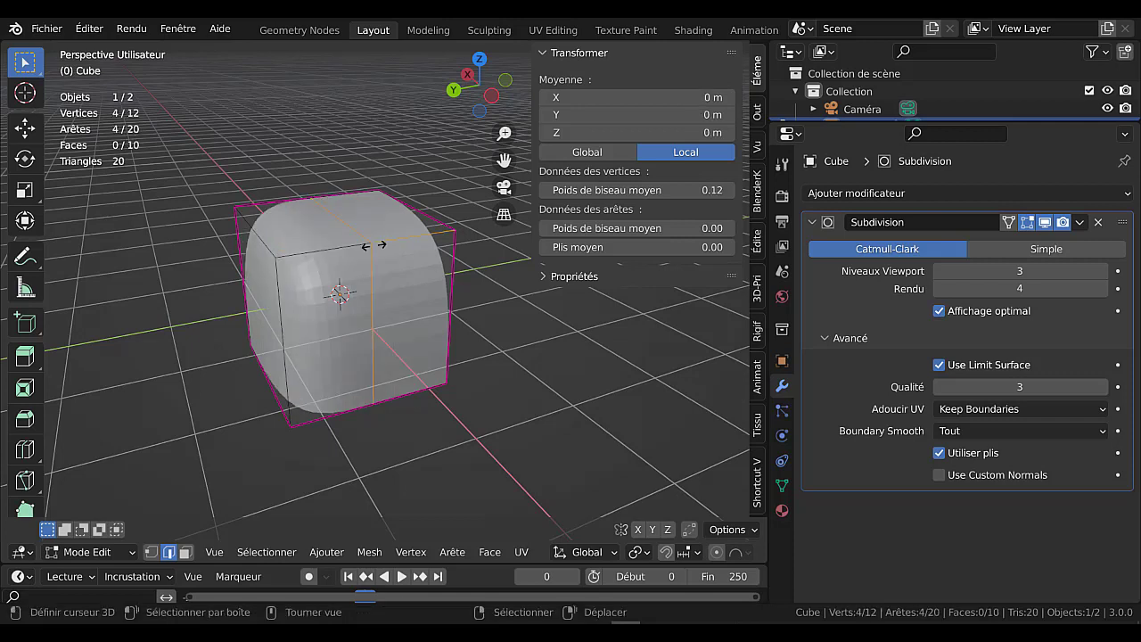
pyautogui.click(376, 246)
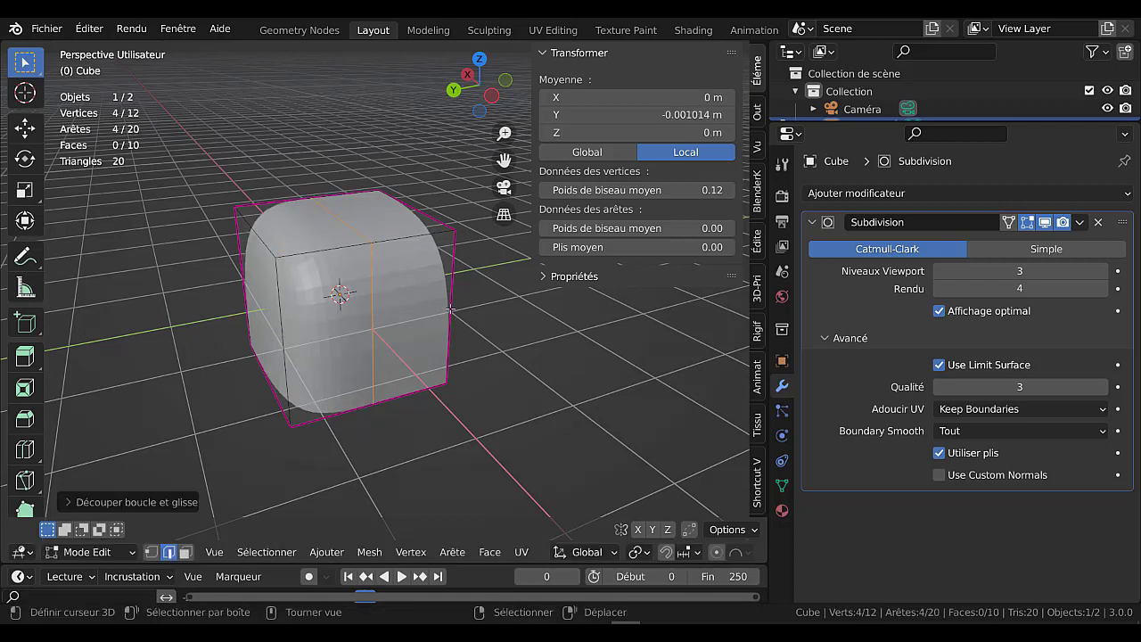
pyautogui.hotkey('ctrl', 'r')
pyautogui.click(451, 309)
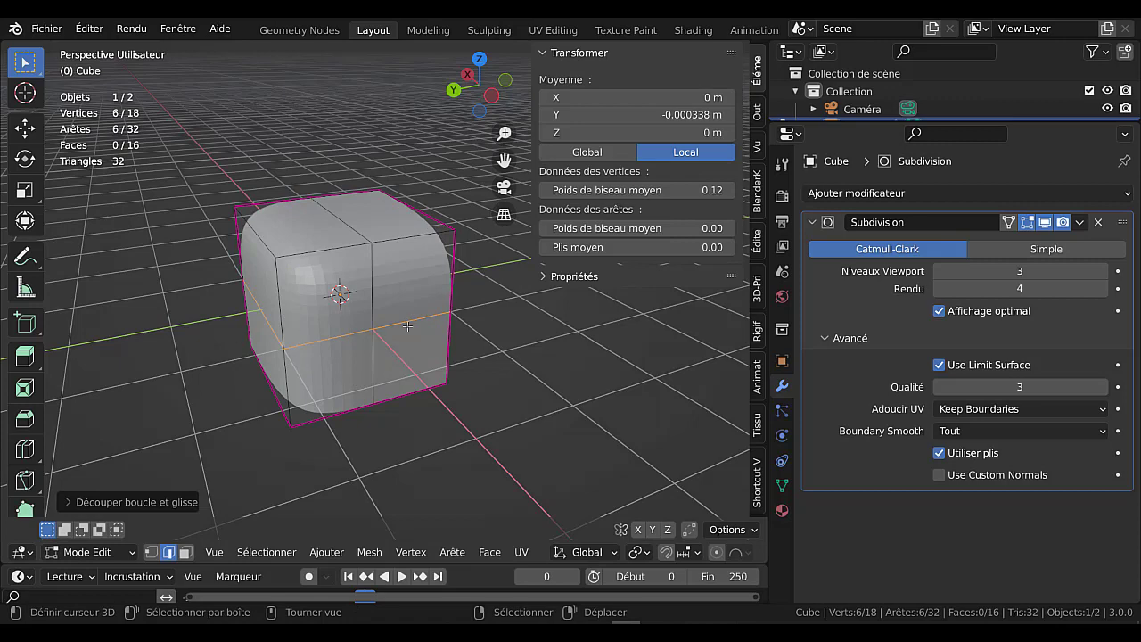
# - Select the upper right face, crease it to 1, and extrude it into an arm
pyautogui.click(184, 552)
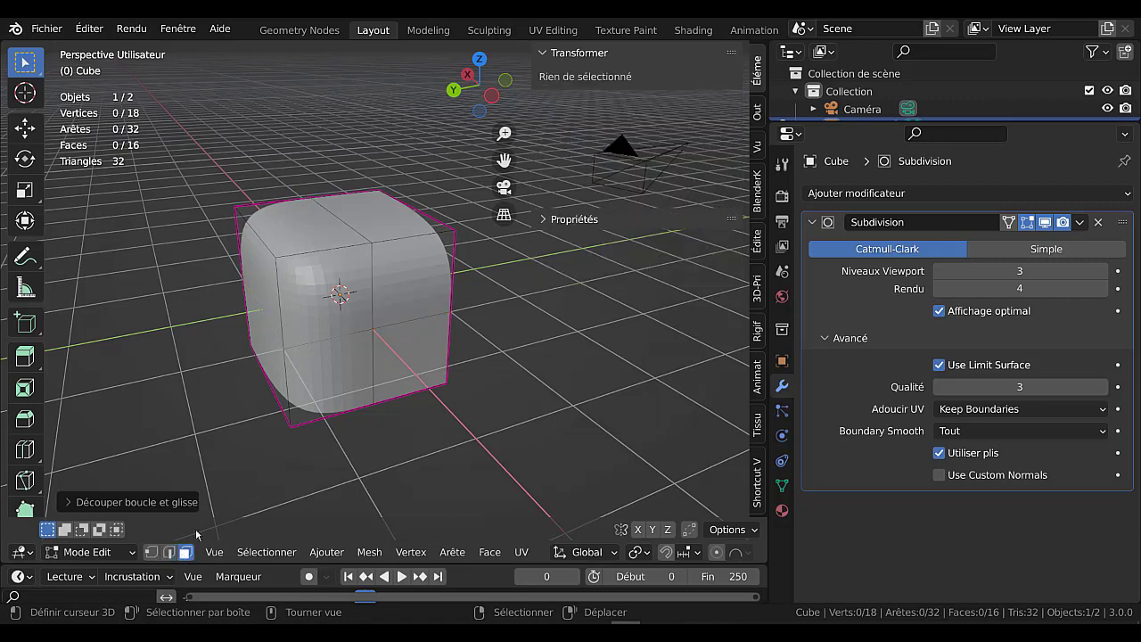
pyautogui.click(406, 281)
pyautogui.moveTo(405, 281); pyautogui.dragTo(627, 260, button='middle')
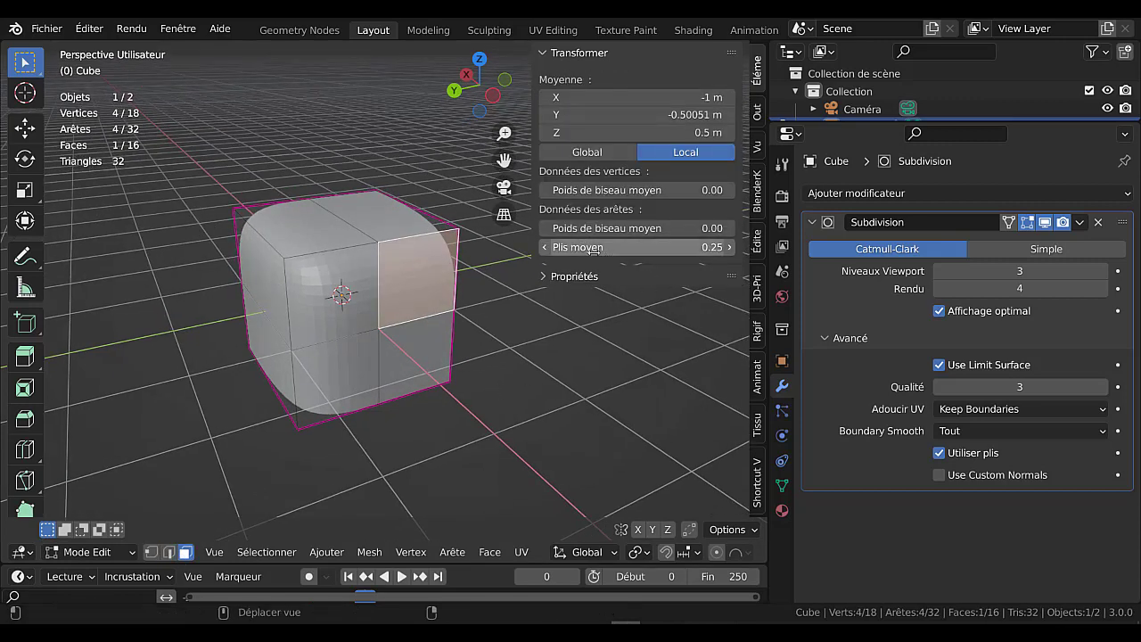
pyautogui.moveTo(627, 248); pyautogui.dragTo(705, 248)
pyautogui.moveTo(429, 329); pyautogui.dragTo(433, 318, button='middle')
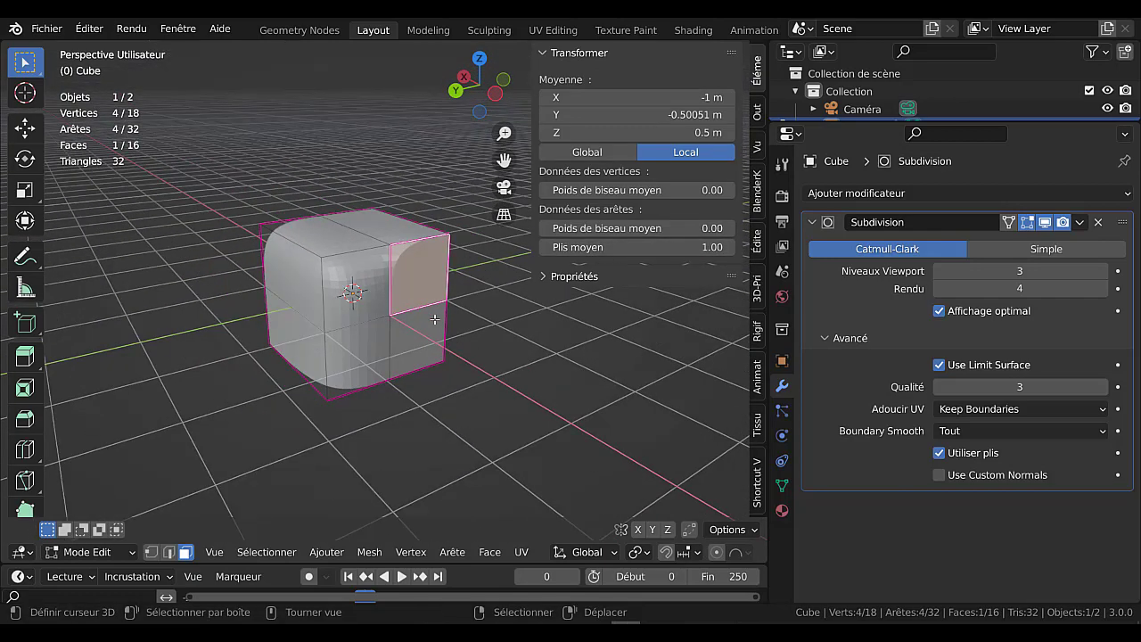
pyautogui.press('e')
pyautogui.click(478, 308)
pyautogui.press('Tab')
pyautogui.moveTo(477, 308)
pyautogui.mouseDown(button='middle')
pyautogui.moveTo(396, 403)
pyautogui.moveTo(352, 346)
pyautogui.moveTo(366, 350)
pyautogui.mouseUp(button='middle')
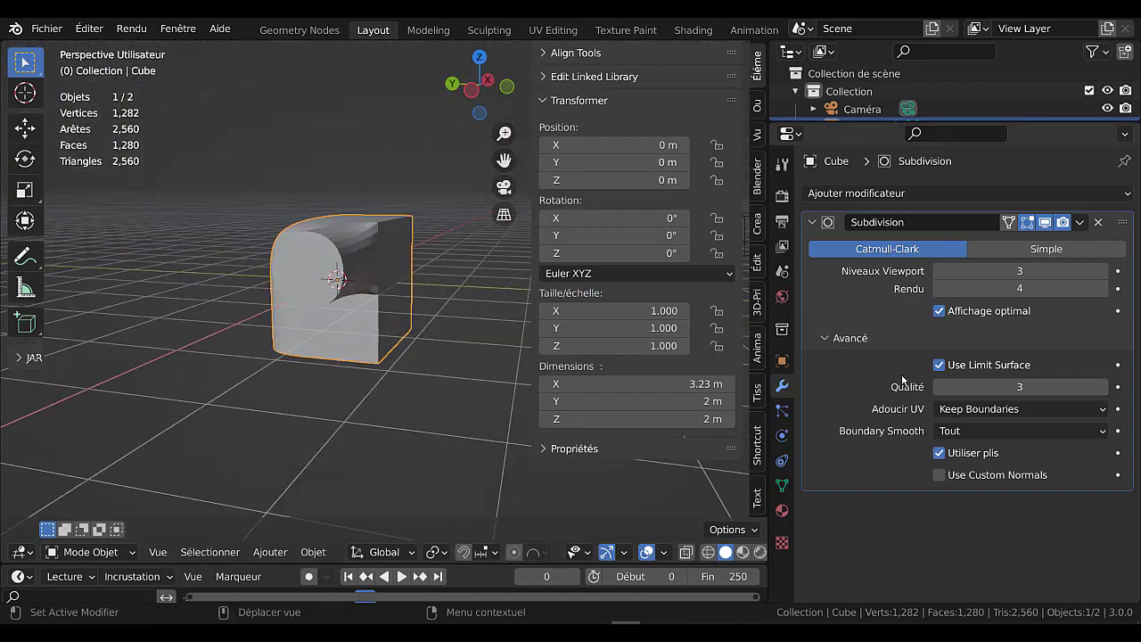
# - Raise the Subdivision viewport level to 4 and run a test render with F12
pyautogui.click(1103, 271)
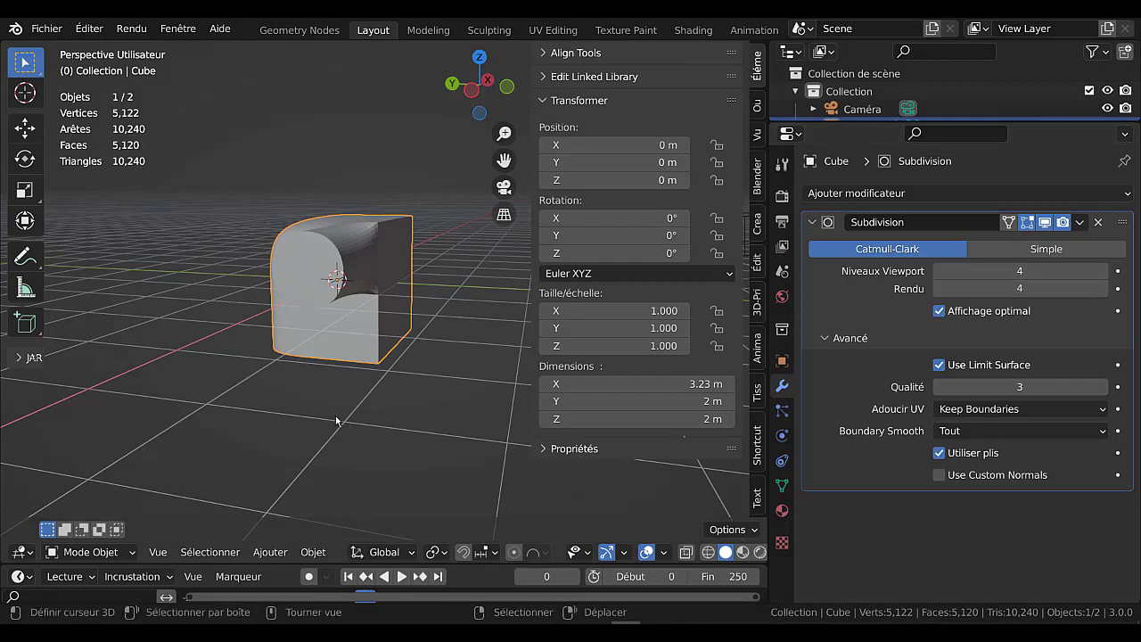
pyautogui.moveTo(375, 419); pyautogui.dragTo(459, 417, button='middle')
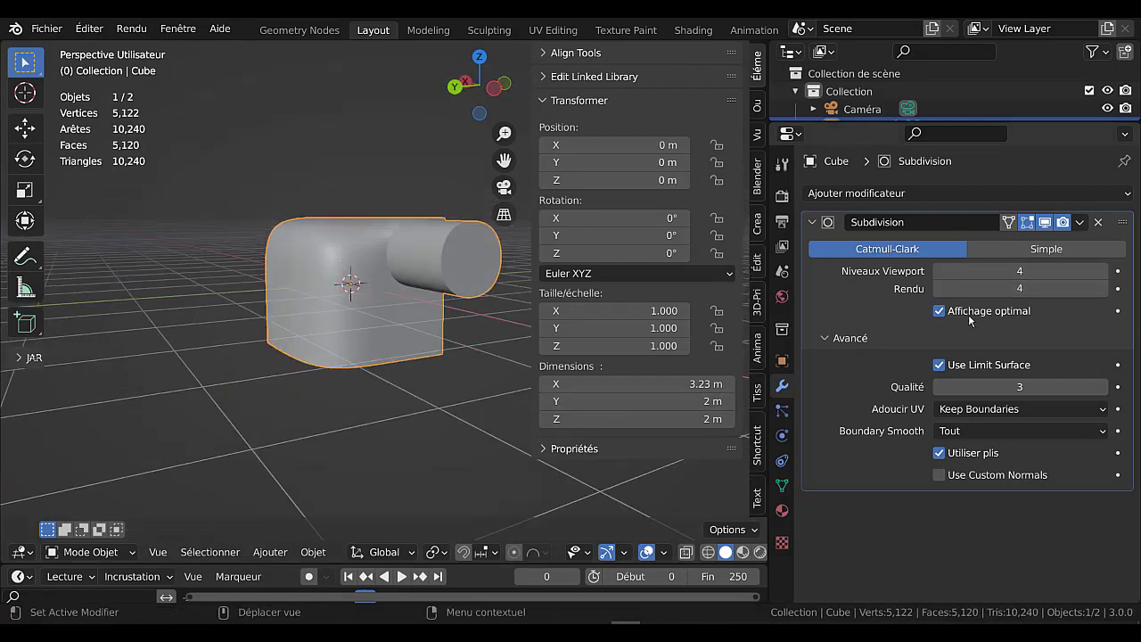
pyautogui.press('F12')
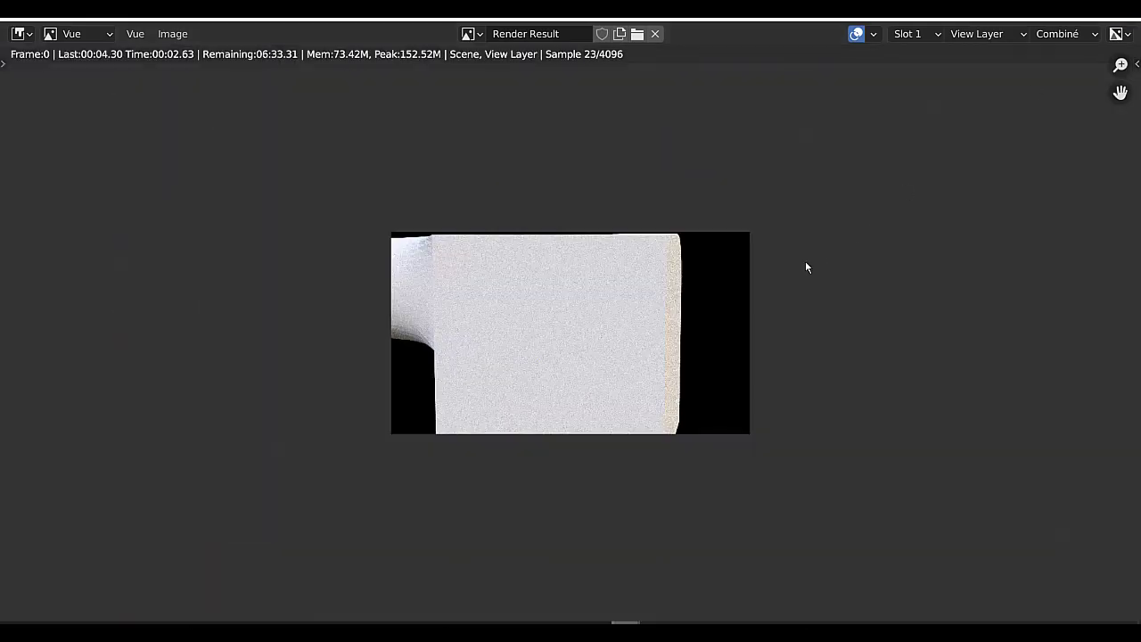
pyautogui.press('Escape')
# - Switch to the scene camera view and render the model again
pyautogui.moveTo(544, 299); pyautogui.dragTo(506, 305, button='middle')
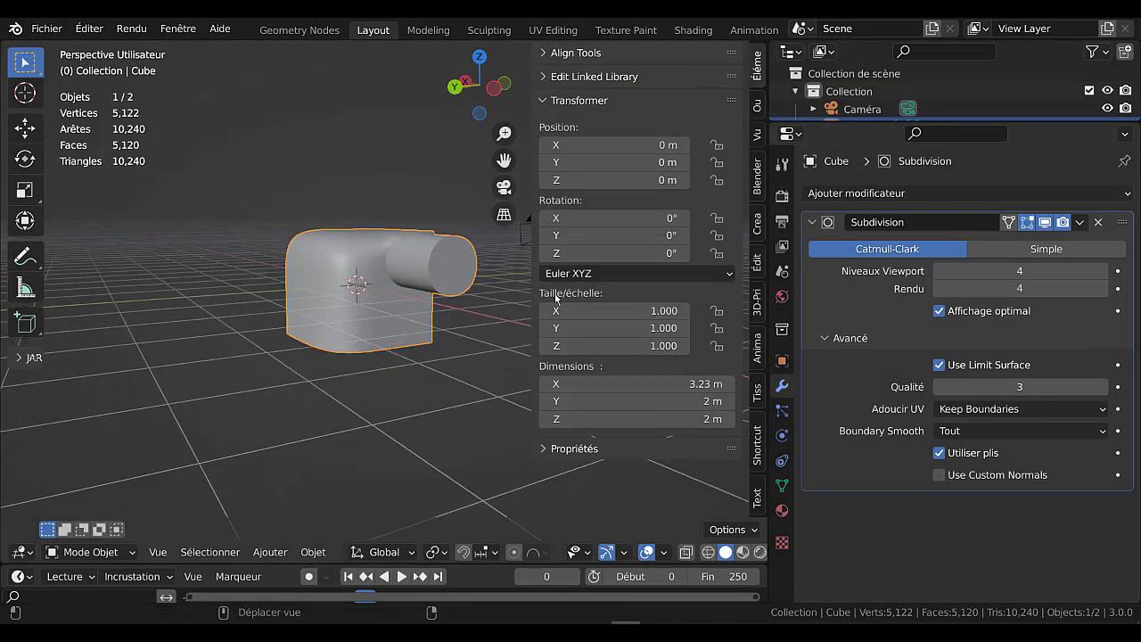
pyautogui.moveTo(533, 287); pyautogui.dragTo(633, 303)
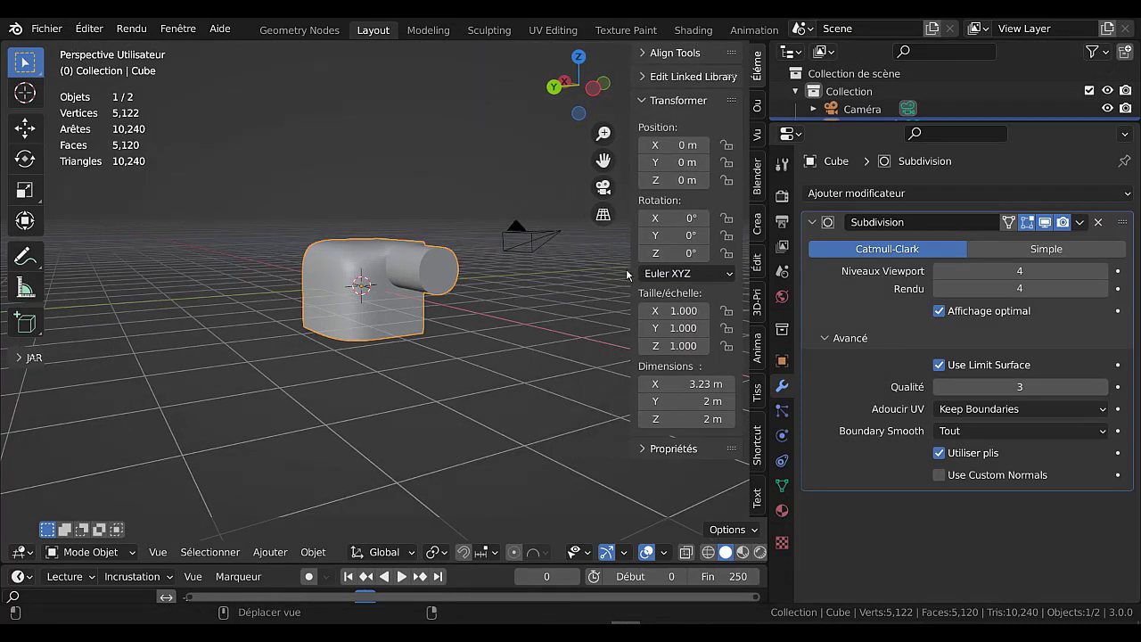
pyautogui.press('KP_0')
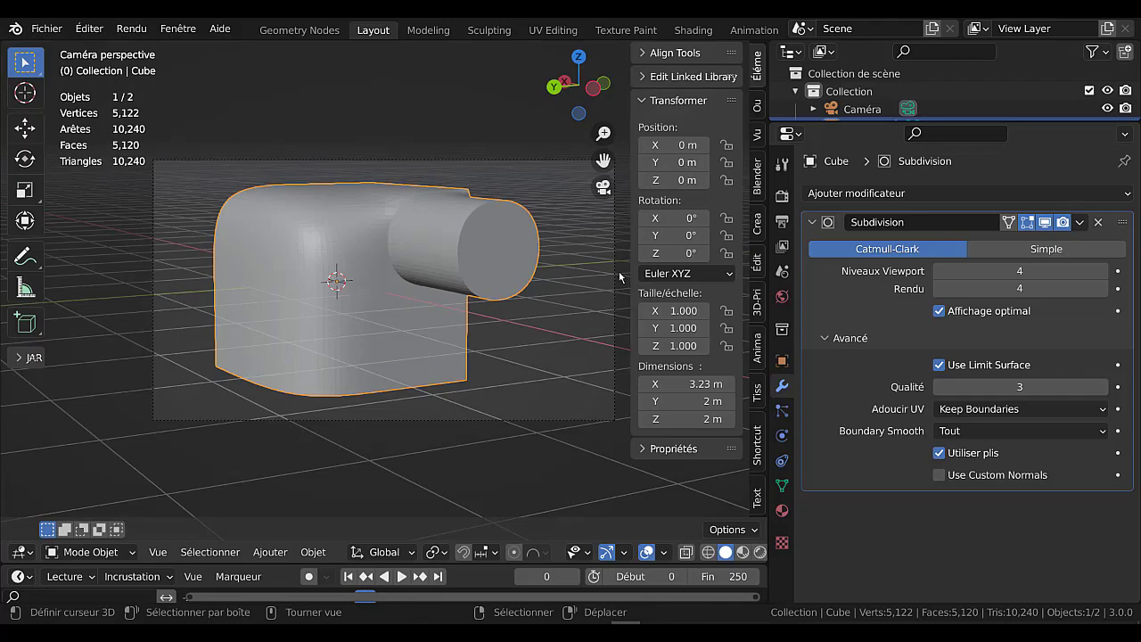
pyautogui.press('F12')
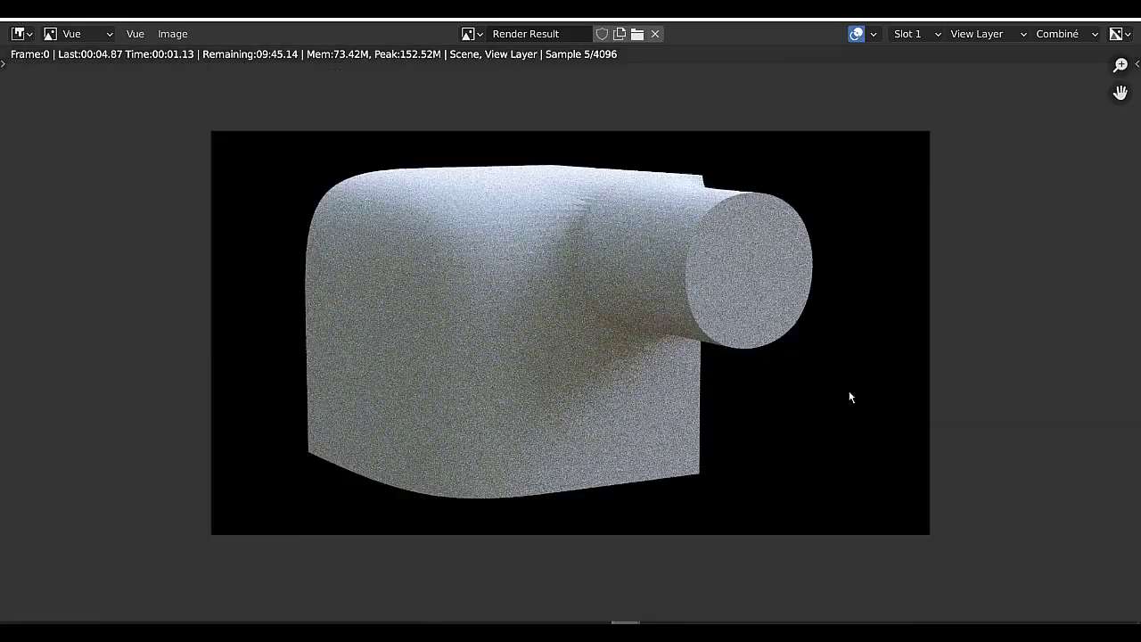
pyautogui.click(1129, 17)
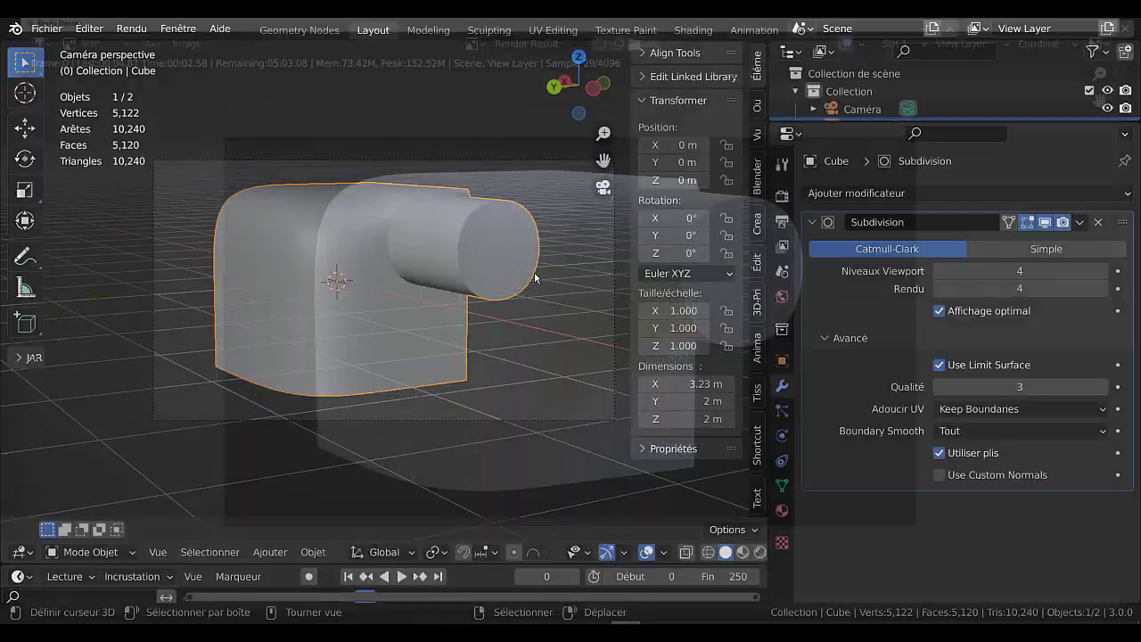
pyautogui.press('Tab')
pyautogui.press('Tab')
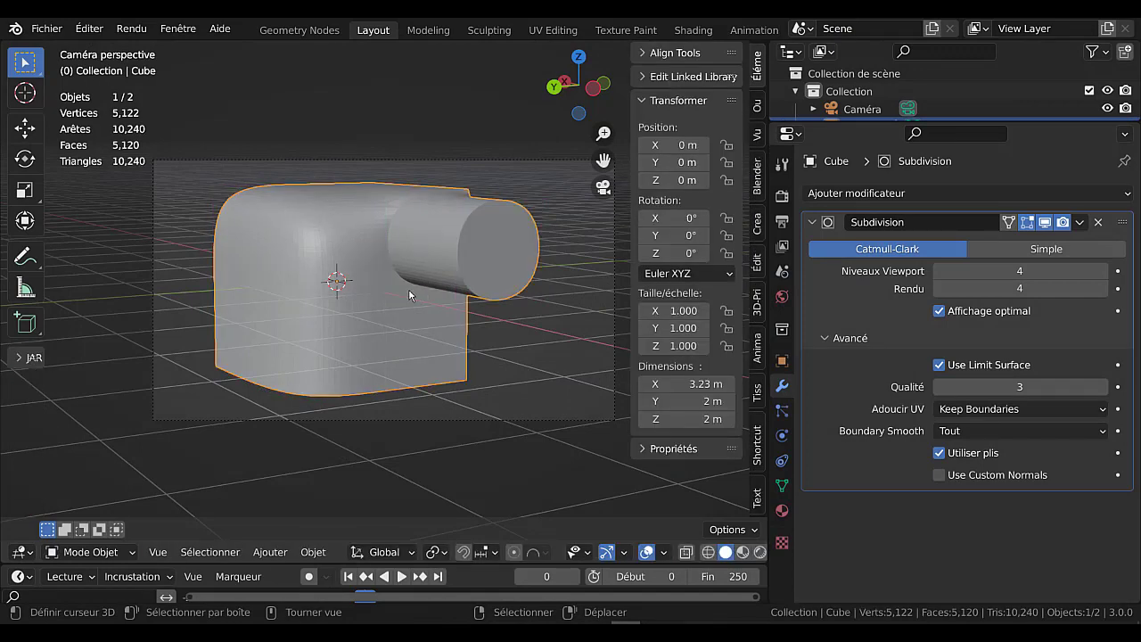
# - Apply Shade Smooth to the cube from the Object menu
pyautogui.click(312, 552)
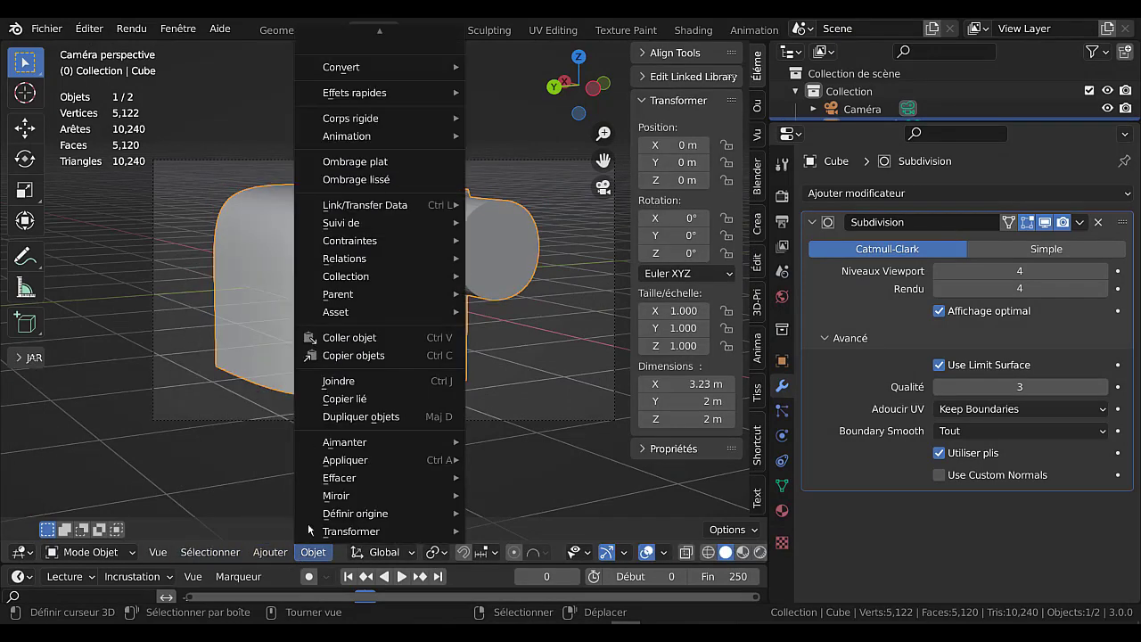
pyautogui.click(352, 181)
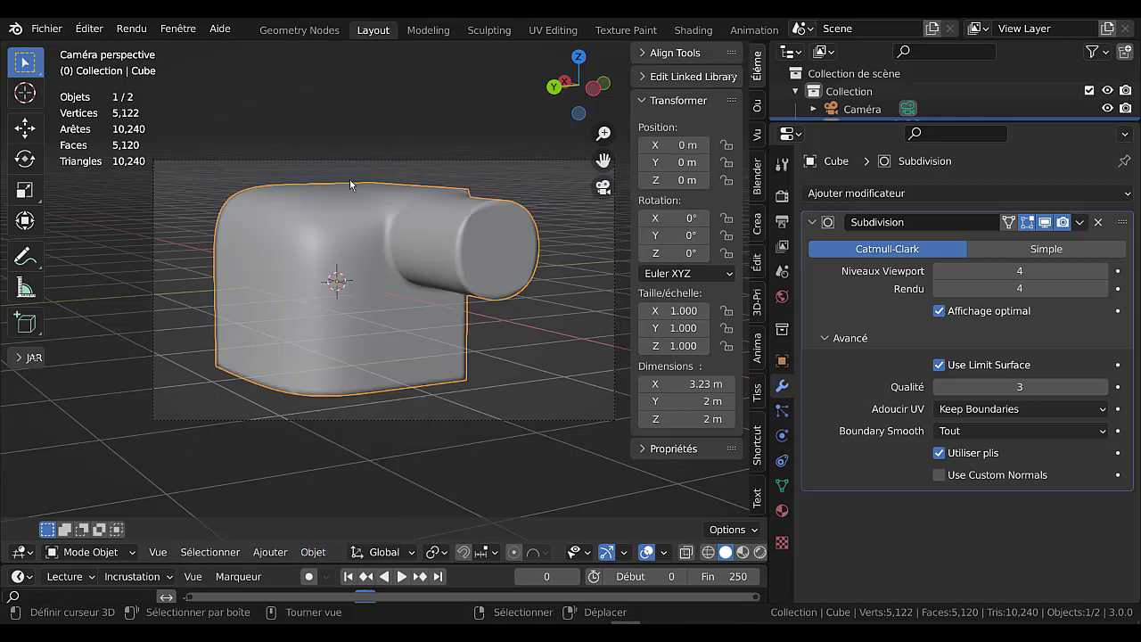
pyautogui.press('Tab')
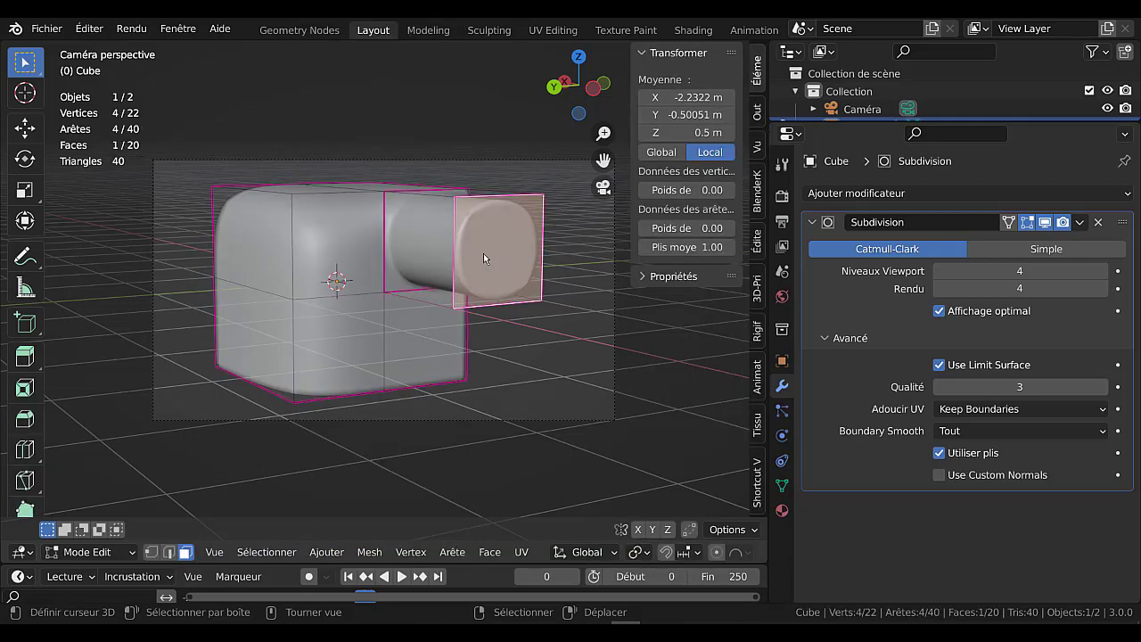
pyautogui.press('Tab')
pyautogui.moveTo(477, 272); pyautogui.dragTo(415, 259, button='middle')
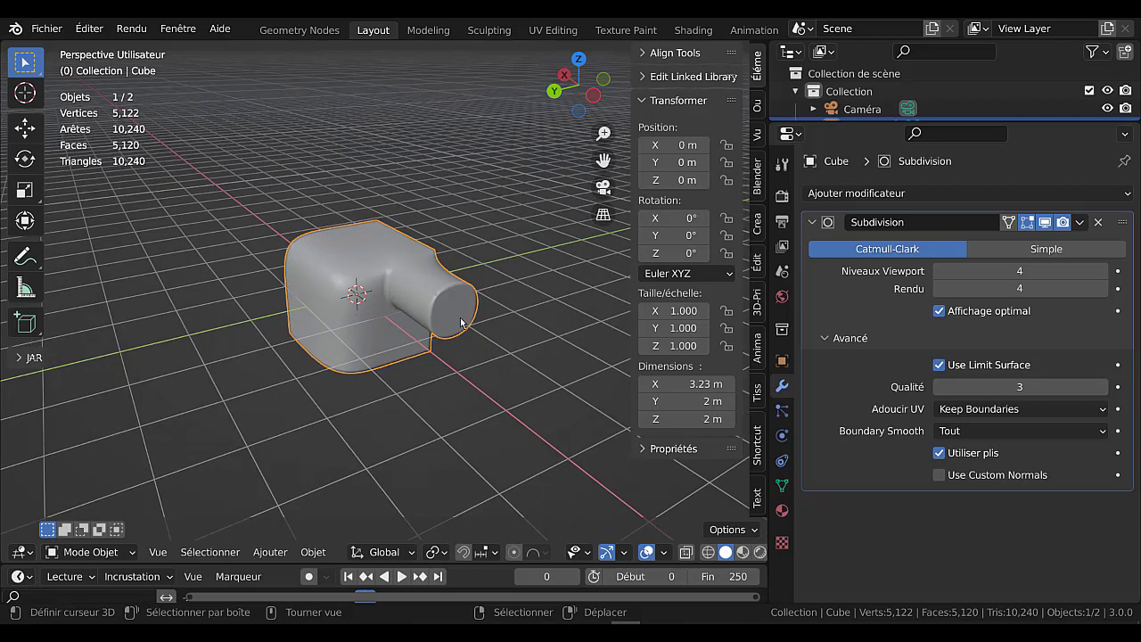
pyautogui.scroll(3, 409, 257)
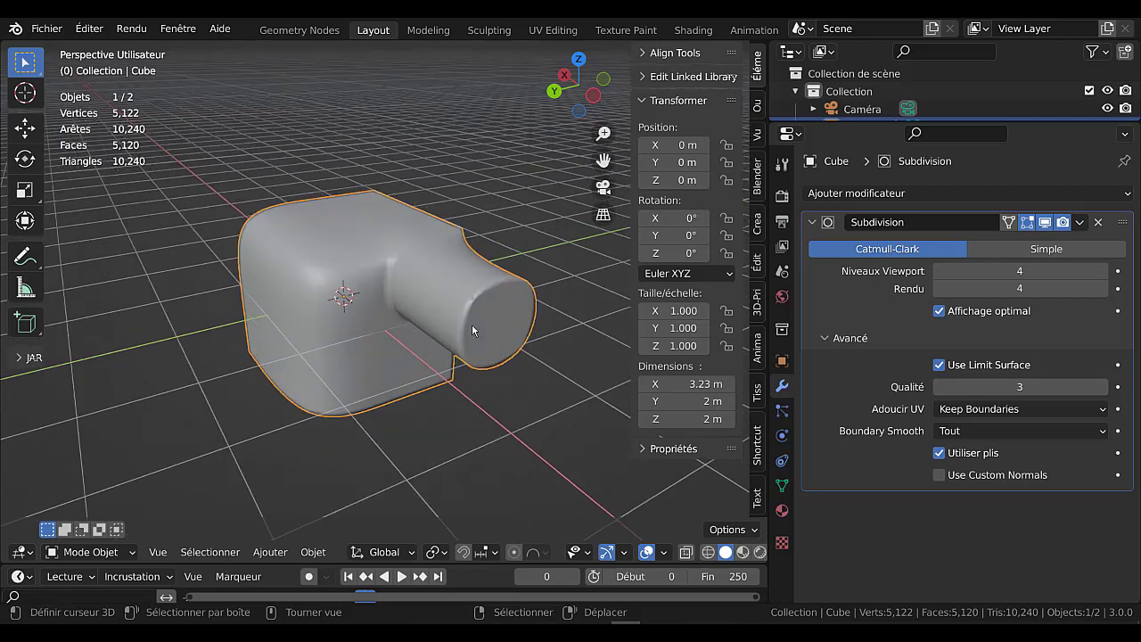
# - In Edit Mode, switch to edge select and pick two vertical edges on the cube's left side
pyautogui.press('Tab')
pyautogui.press('Tab')
pyautogui.press('Tab')
pyautogui.click(291, 295)
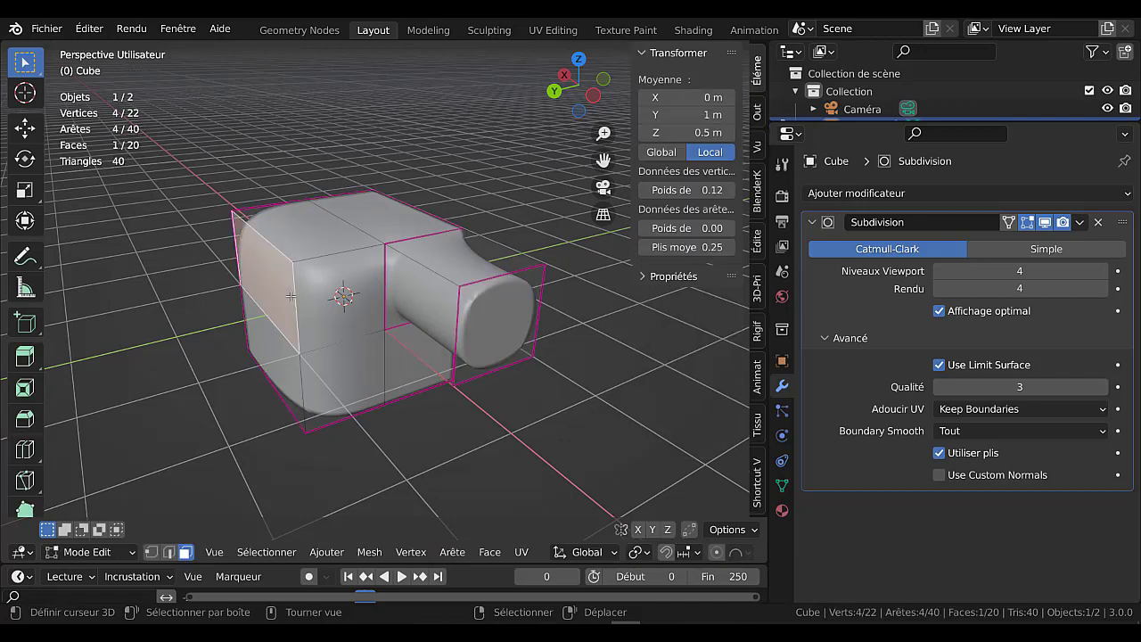
pyautogui.click(168, 552)
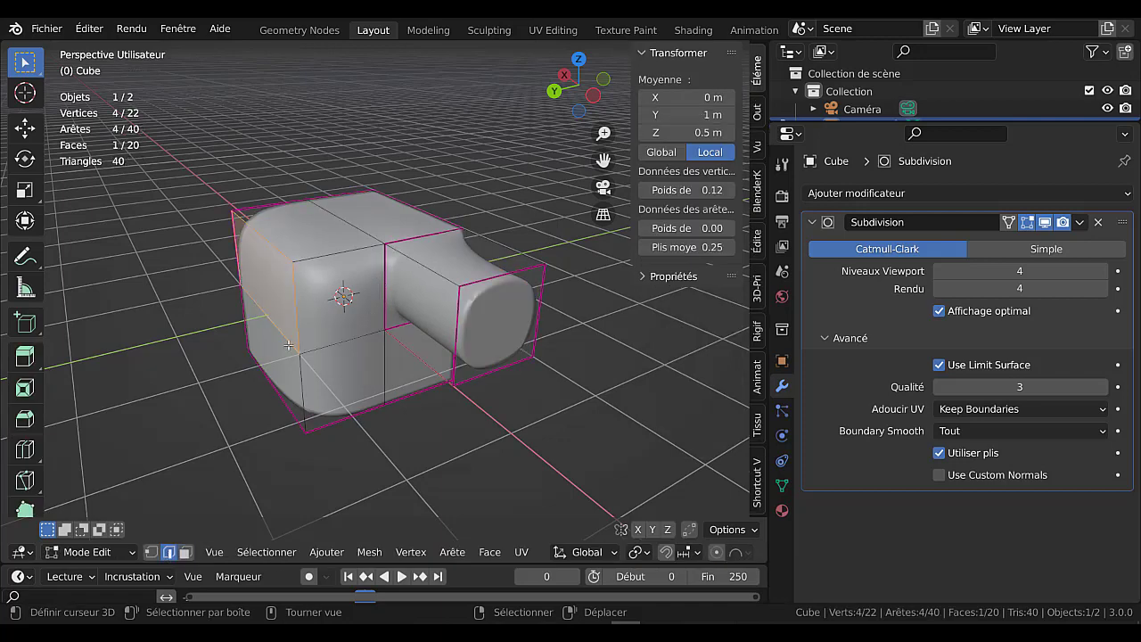
pyautogui.click(299, 315)
pyautogui.keyDown('shift'); pyautogui.click(321, 390); pyautogui.keyUp('shift')
pyautogui.moveTo(331, 390); pyautogui.dragTo(374, 384, button='middle')
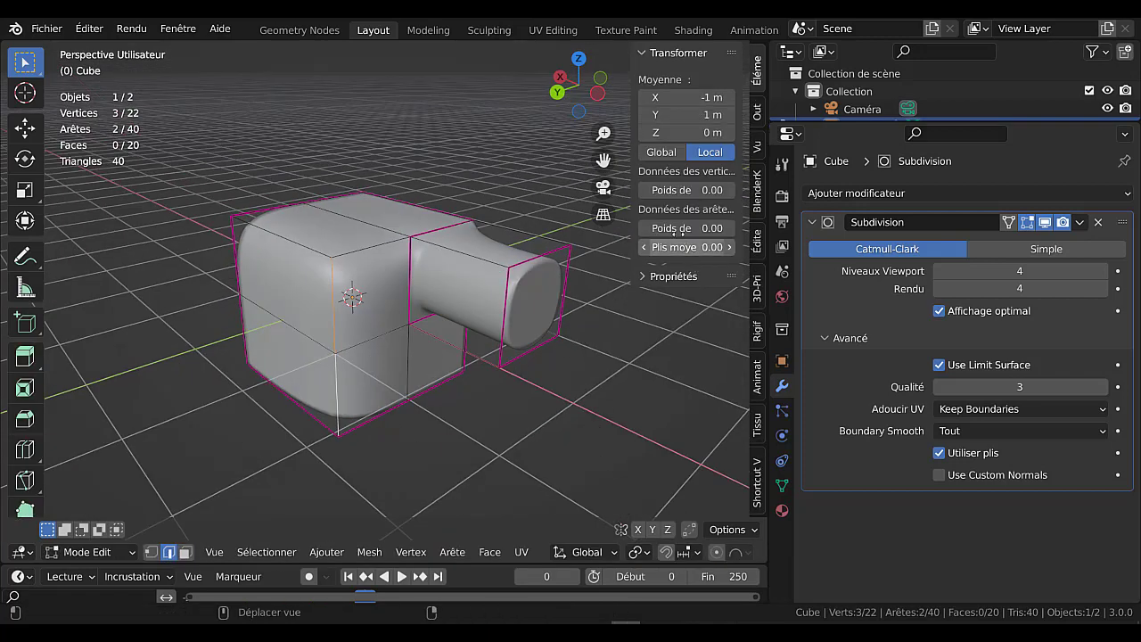
# - Try bevel weight values, reset them to 0, and set the two edges' Mean Crease to about 0.96
pyautogui.moveTo(660, 247); pyautogui.dragTo(714, 247)
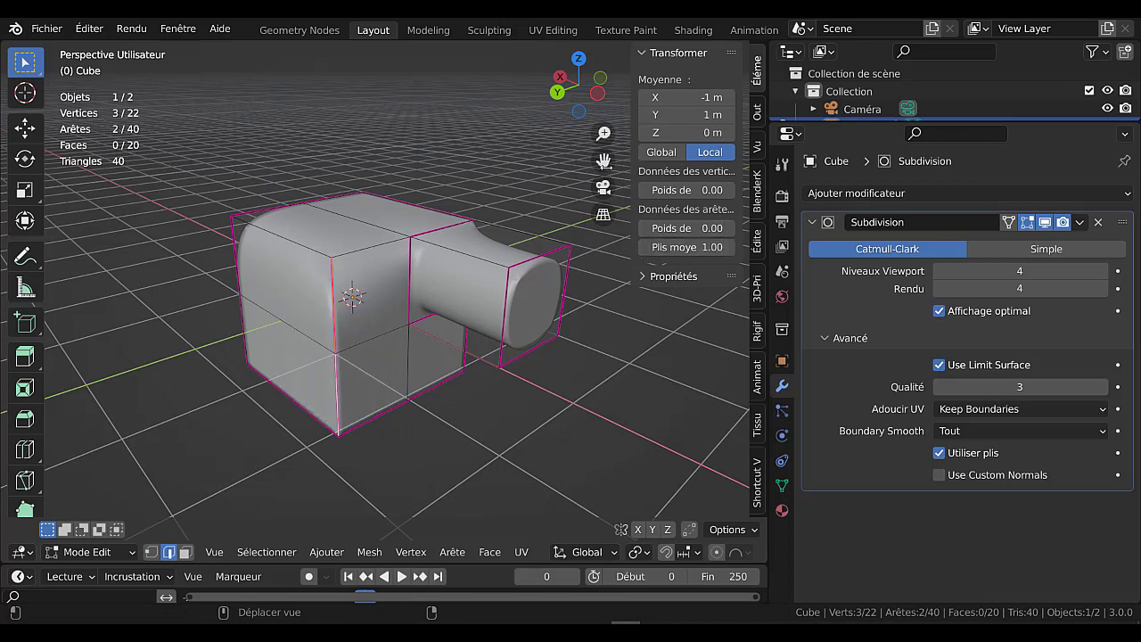
pyautogui.moveTo(631, 268)
pyautogui.mouseDown()
pyautogui.moveTo(486, 267)
pyautogui.moveTo(556, 267)
pyautogui.mouseUp()
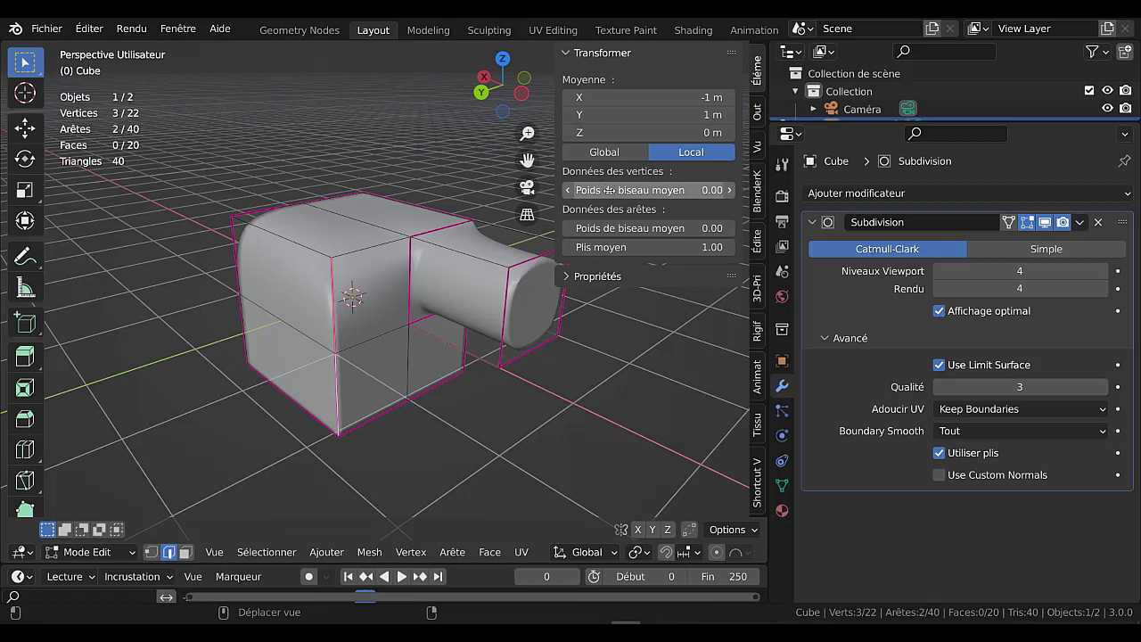
pyautogui.moveTo(609, 190)
pyautogui.mouseDown()
pyautogui.moveTo(662, 190)
pyautogui.moveTo(603, 190)
pyautogui.moveTo(647, 190)
pyautogui.mouseUp()
pyautogui.moveTo(633, 228)
pyautogui.mouseDown()
pyautogui.moveTo(713, 229)
pyautogui.moveTo(660, 229)
pyautogui.mouseUp()
pyautogui.moveTo(446, 303); pyautogui.dragTo(255, 273, button='middle')
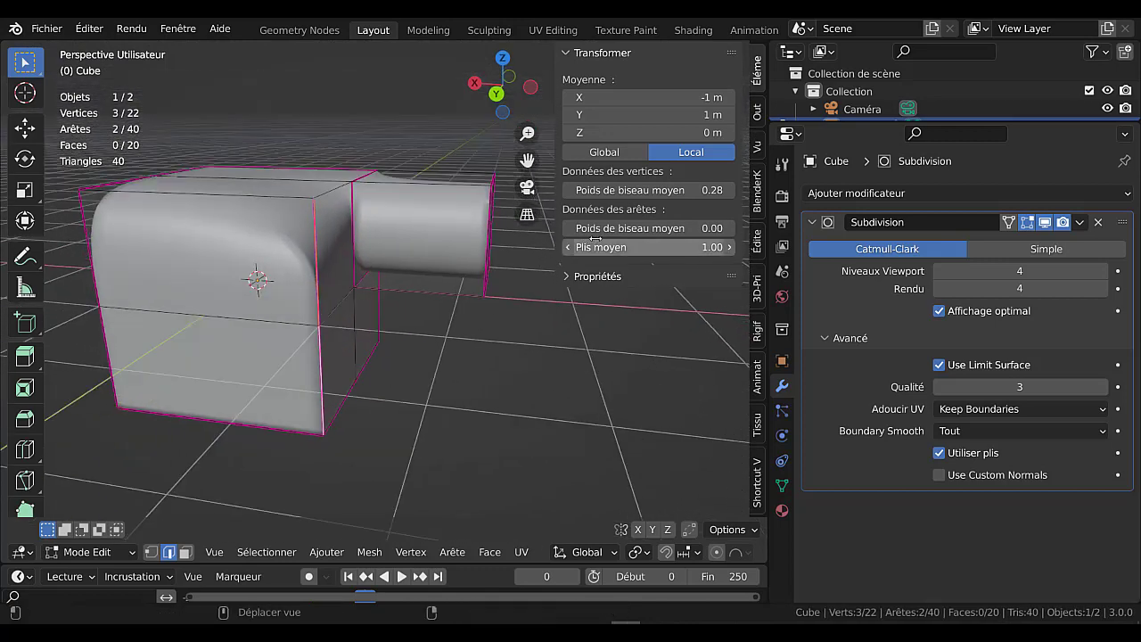
pyautogui.moveTo(595, 242); pyautogui.dragTo(611, 255)
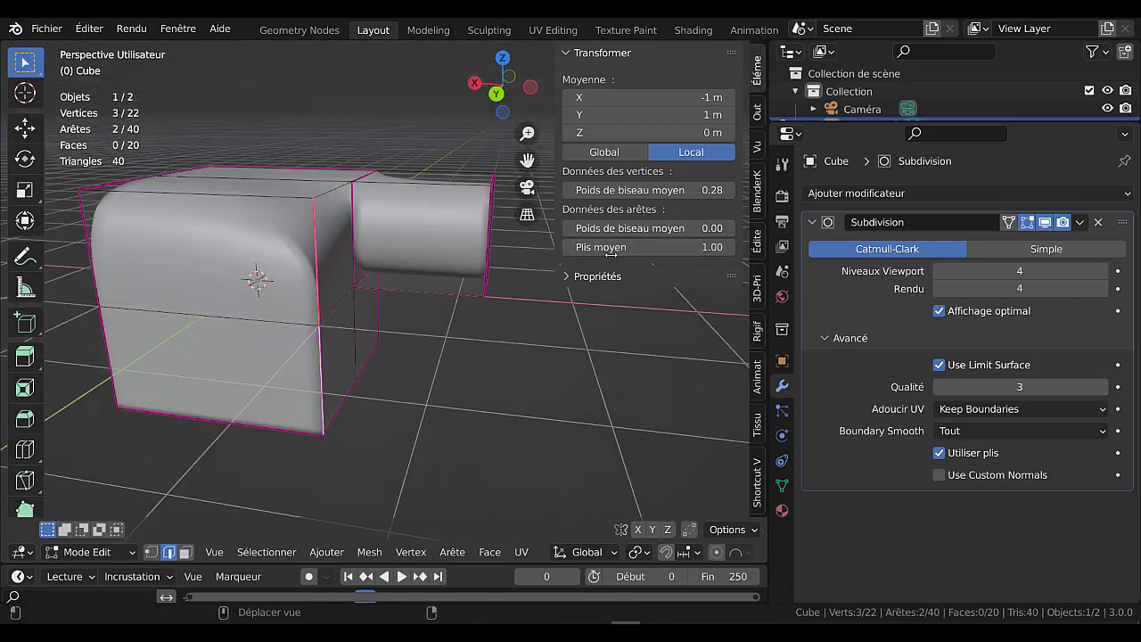
pyautogui.moveTo(648, 247)
pyautogui.moveTo(624, 247)
pyautogui.mouseDown()
pyautogui.moveTo(659, 228)
pyautogui.moveTo(633, 212)
pyautogui.mouseUp()
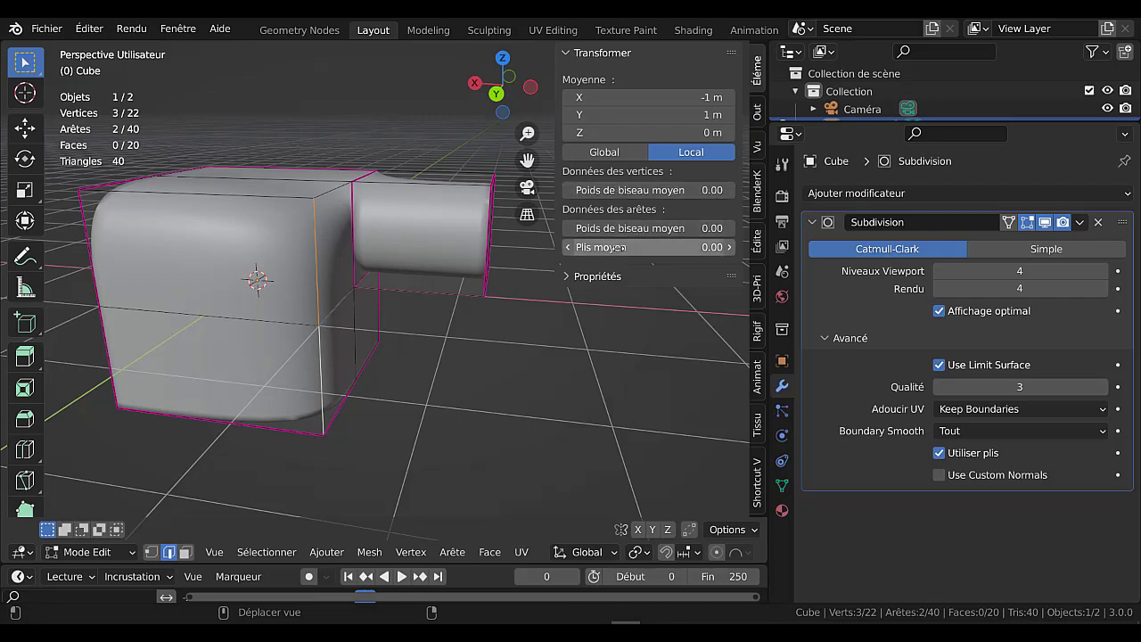
pyautogui.moveTo(642, 247); pyautogui.dragTo(695, 247)
# - Add an edge loop across the cube's cage with Ctrl+R
pyautogui.scroll(-4, 383, 326)
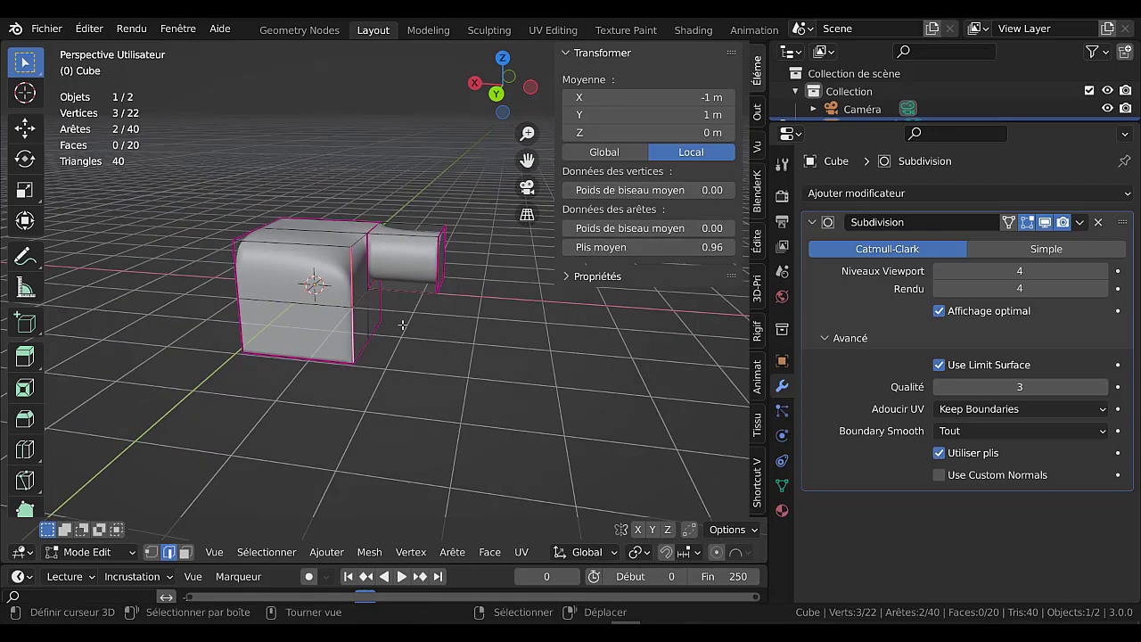
pyautogui.moveTo(384, 327); pyautogui.dragTo(362, 324, button='middle')
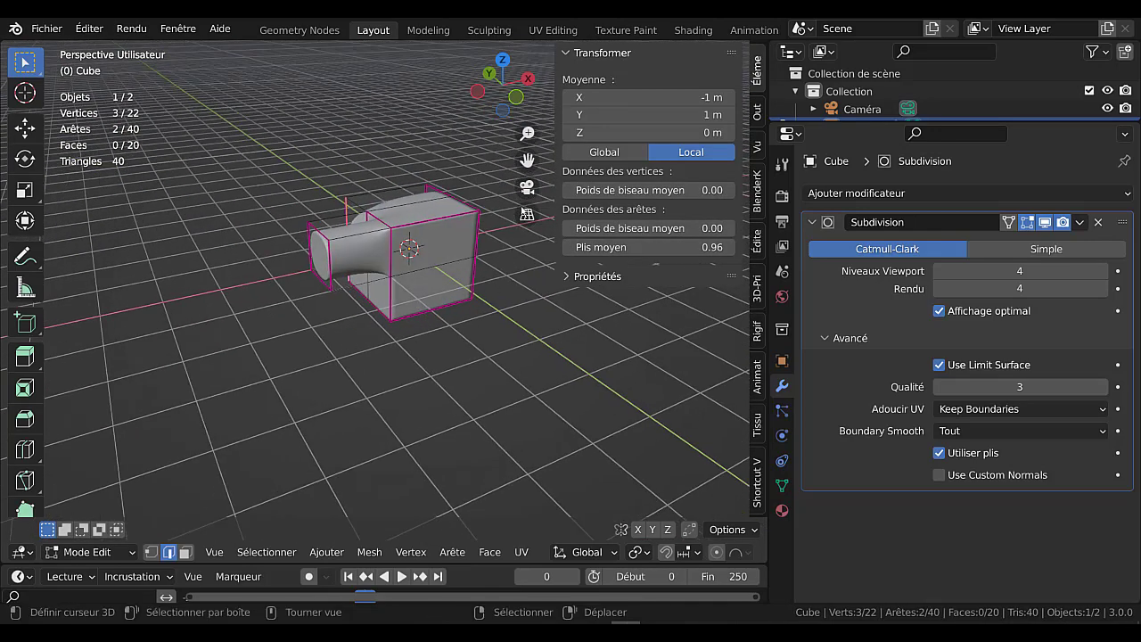
pyautogui.moveTo(553, 172); pyautogui.dragTo(610, 172)
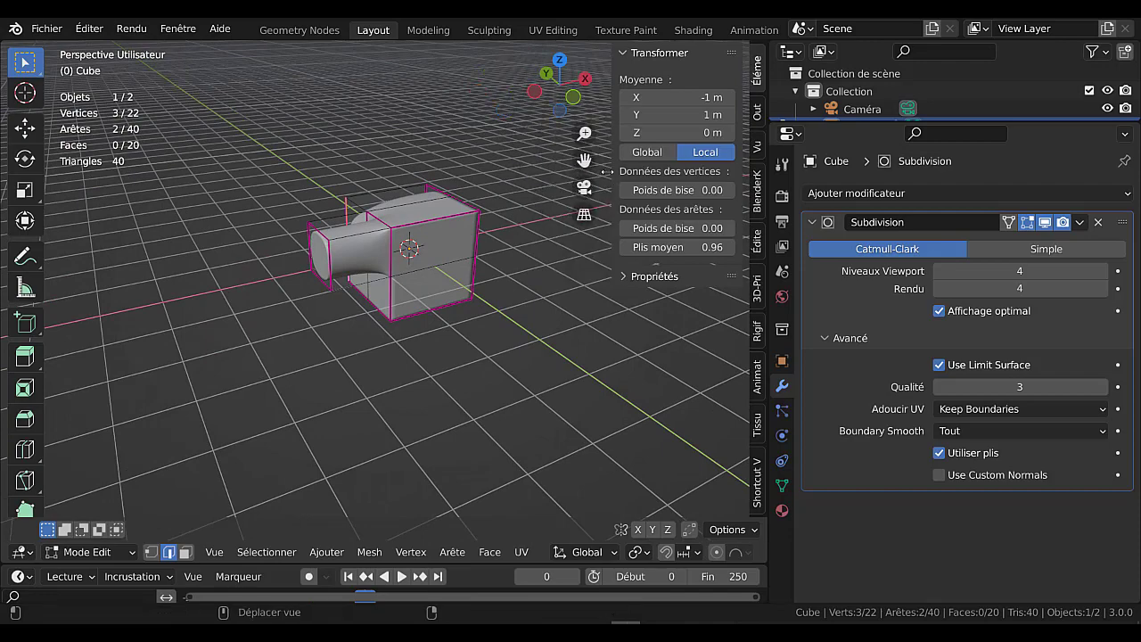
pyautogui.scroll(3, 429, 230)
pyautogui.moveTo(429, 231); pyautogui.dragTo(342, 191, button='middle')
pyautogui.hotkey('ctrl', 'r')
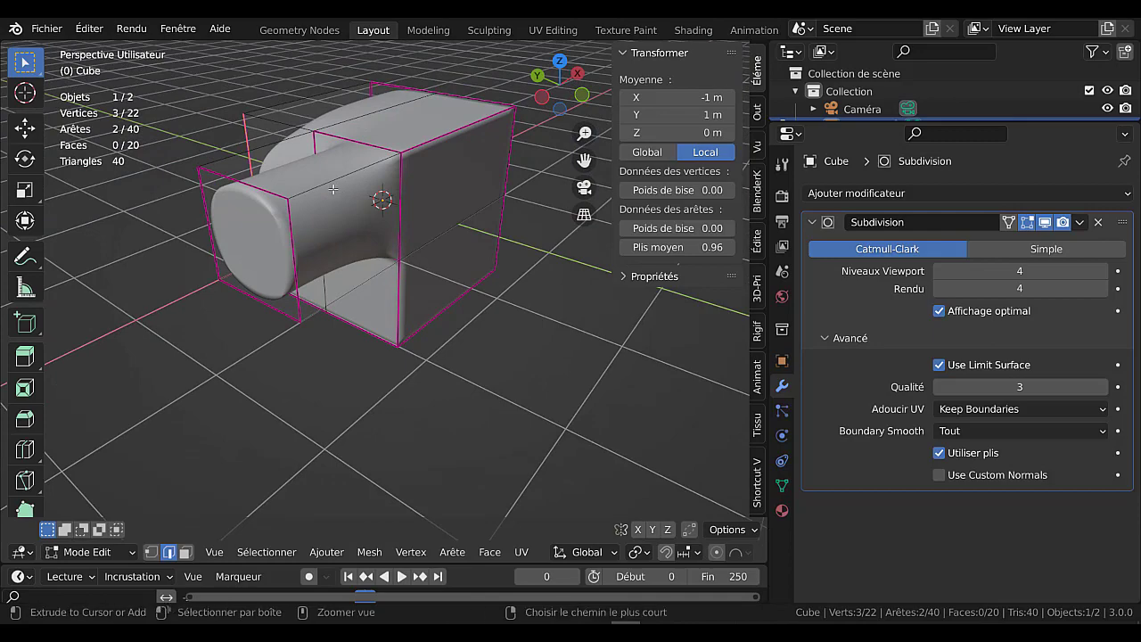
pyautogui.click(337, 187)
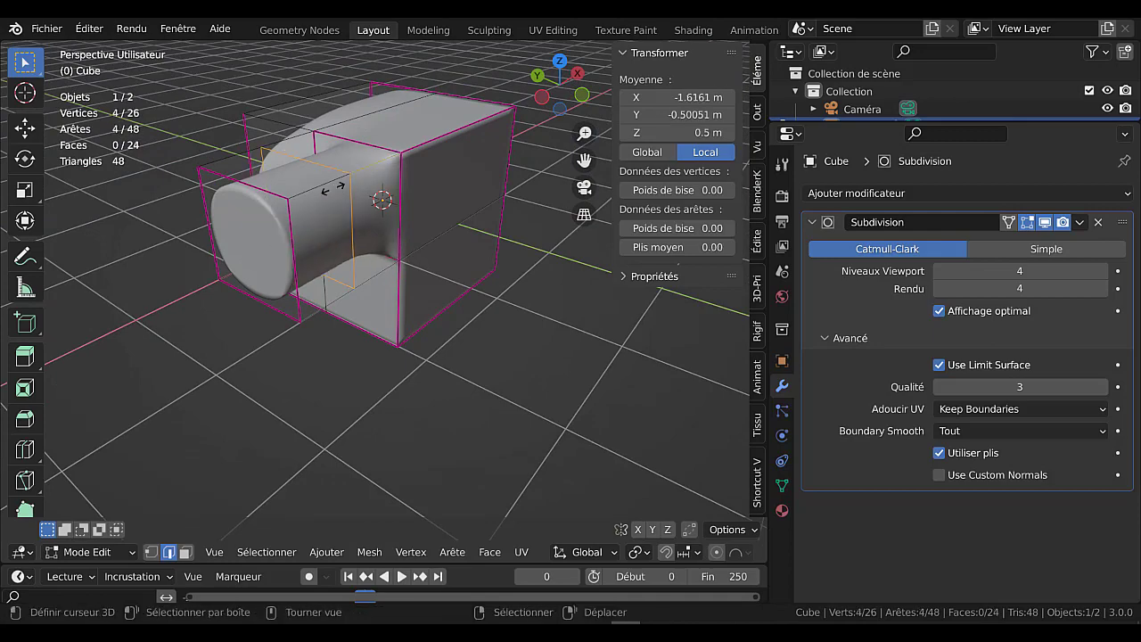
pyautogui.click(383, 169)
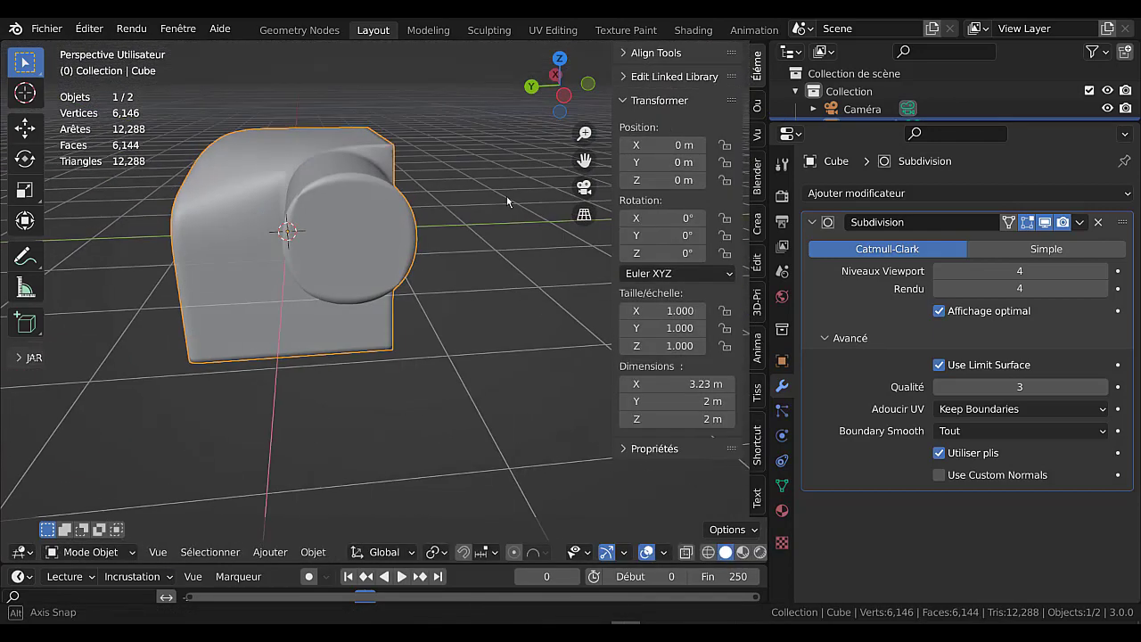
# - Edge-slide the selected loop to a new position along the cage
pyautogui.moveTo(506, 197); pyautogui.dragTo(439, 206, button='middle')
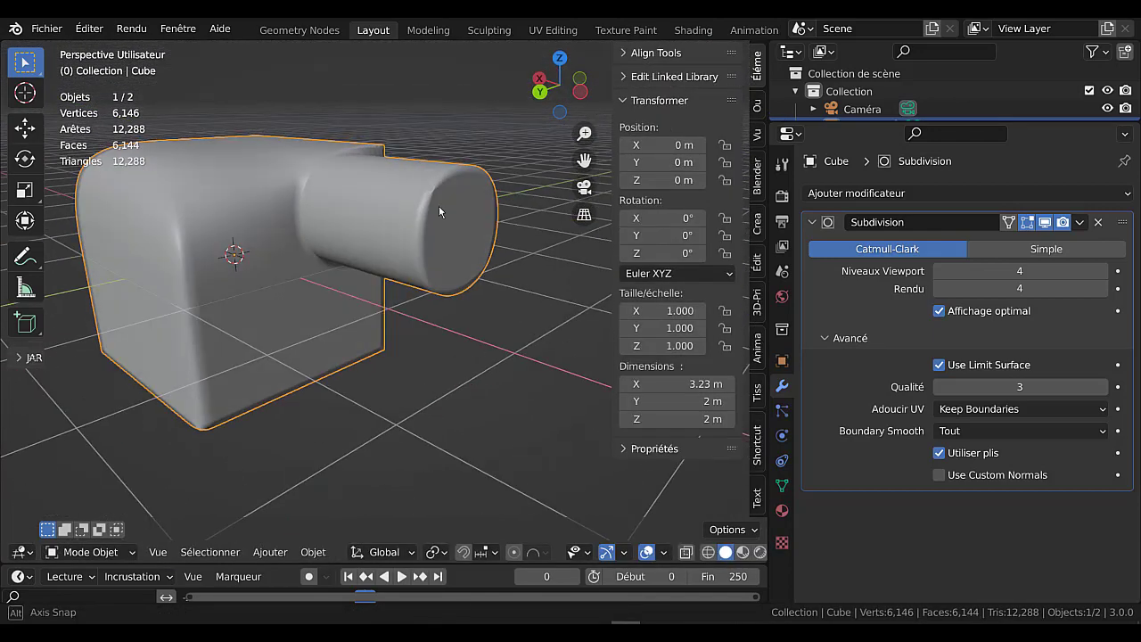
pyautogui.scroll(3, 389, 198)
pyautogui.press('Tab')
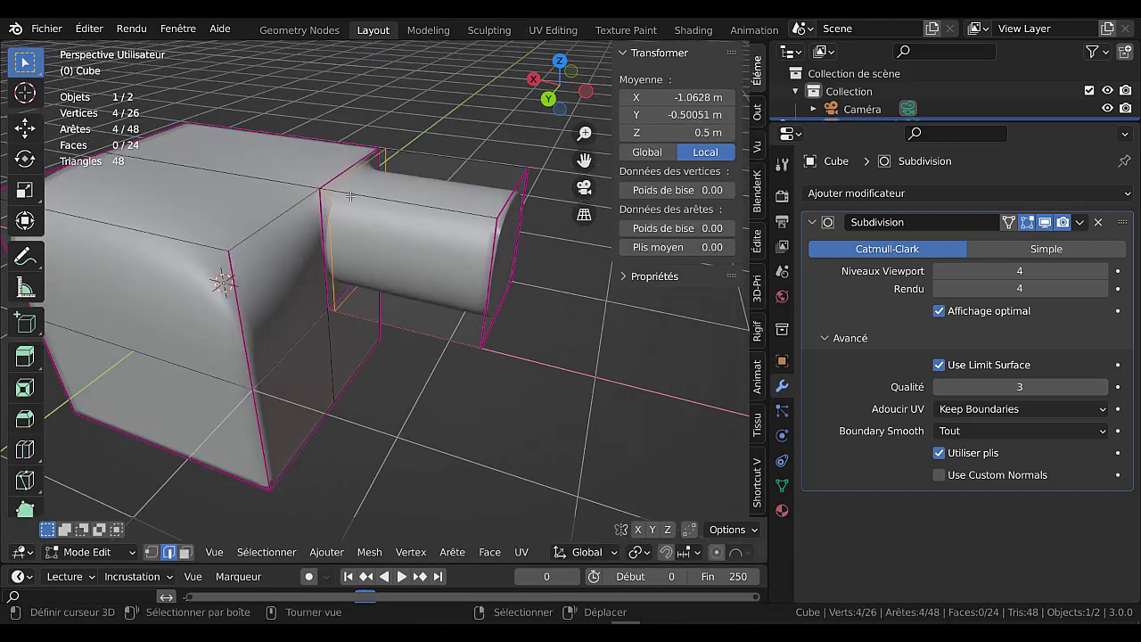
pyautogui.press('g')
pyautogui.press('g')
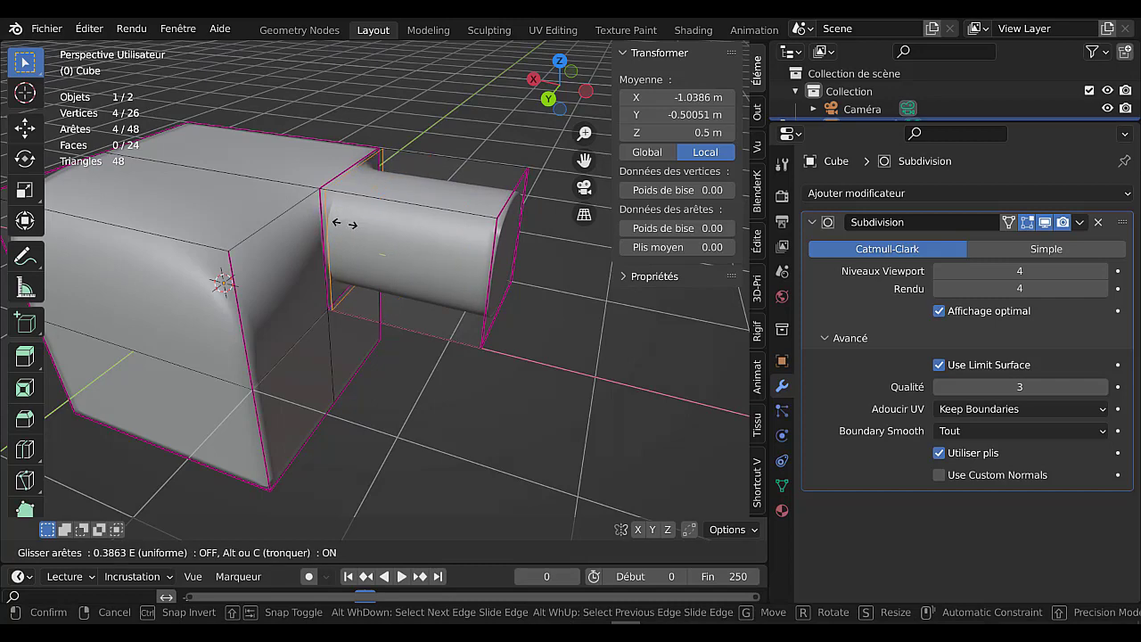
pyautogui.click(361, 218)
pyautogui.moveTo(362, 218); pyautogui.dragTo(362, 235, button='middle')
pyautogui.scroll(-3, 362, 235)
# - Add a second centred edge loop across the block and slide it into place
pyautogui.hotkey('ctrl', 'r')
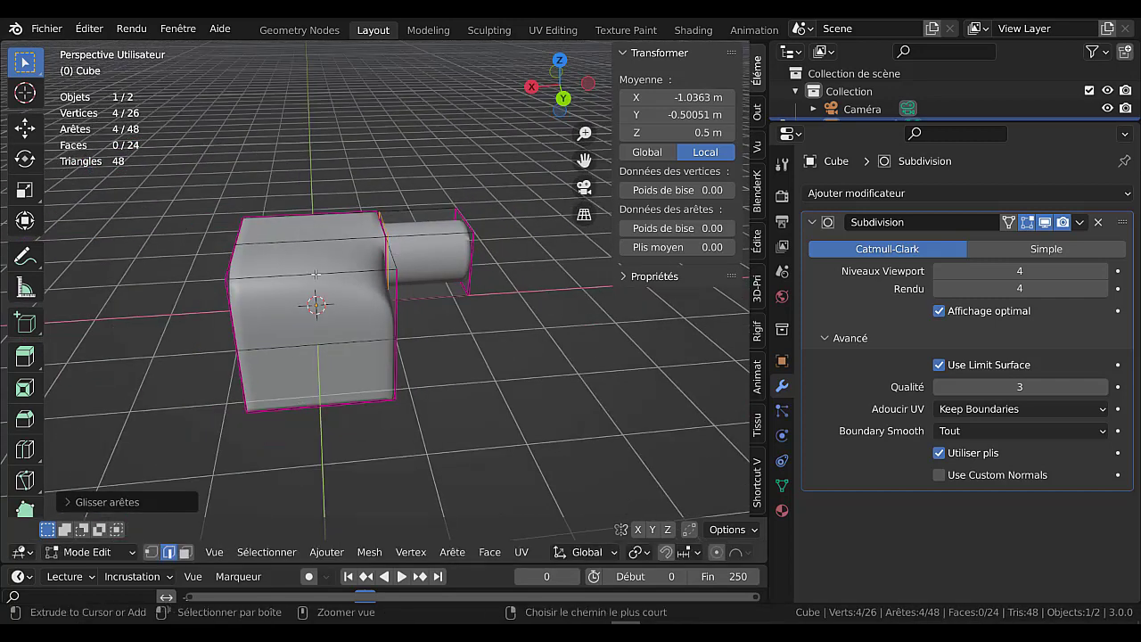
pyautogui.click(316, 275)
pyautogui.rightClick(317, 287)
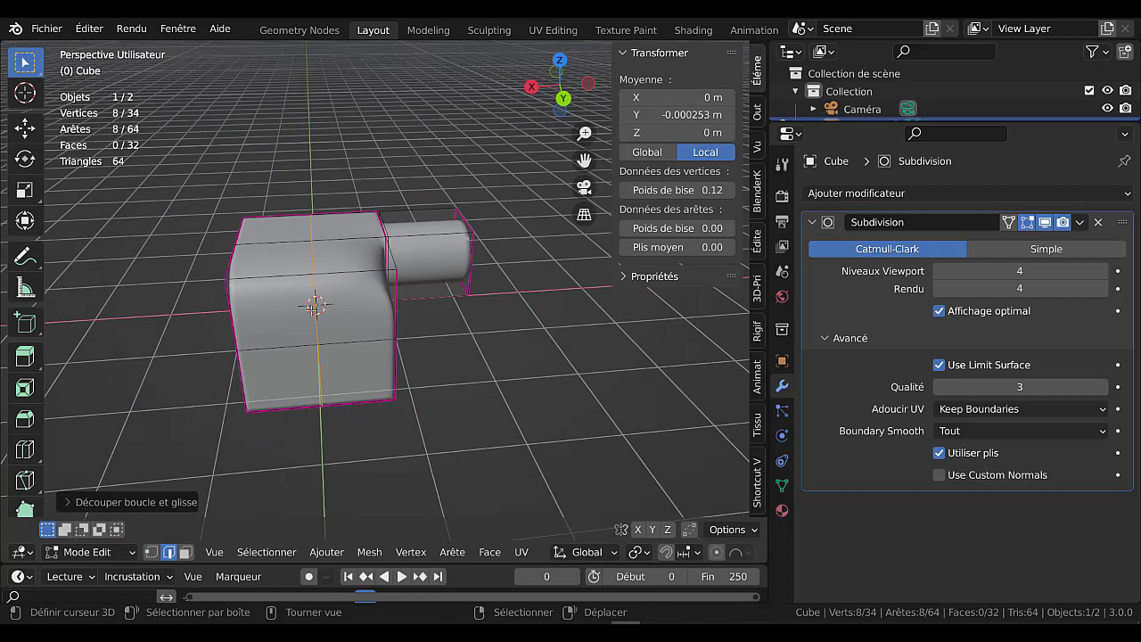
pyautogui.moveTo(422, 323); pyautogui.dragTo(461, 336, button='middle')
pyautogui.press('g')
pyautogui.press('g')
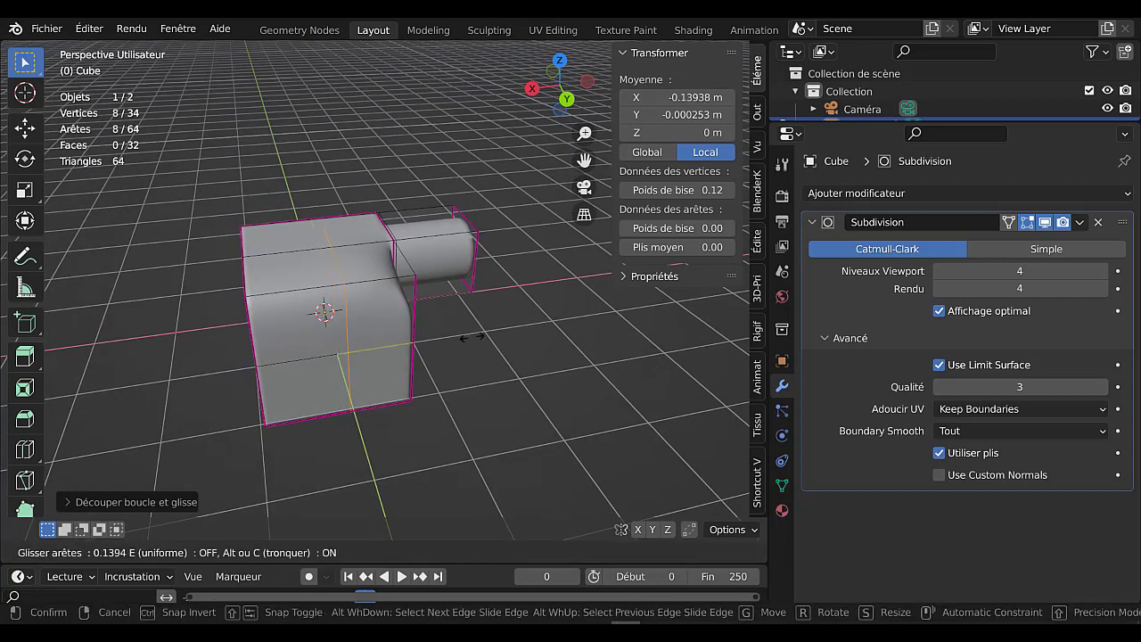
pyautogui.click(528, 336)
pyautogui.press('Tab')
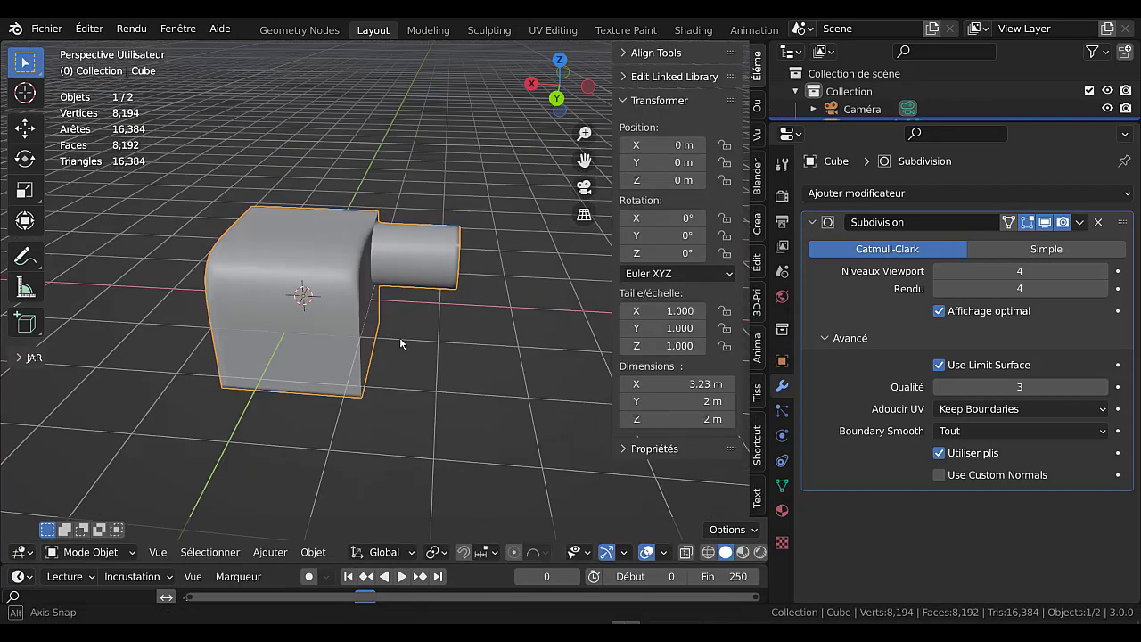
pyautogui.moveTo(395, 339); pyautogui.dragTo(352, 334, button='middle')
pyautogui.scroll(4, 338, 212)
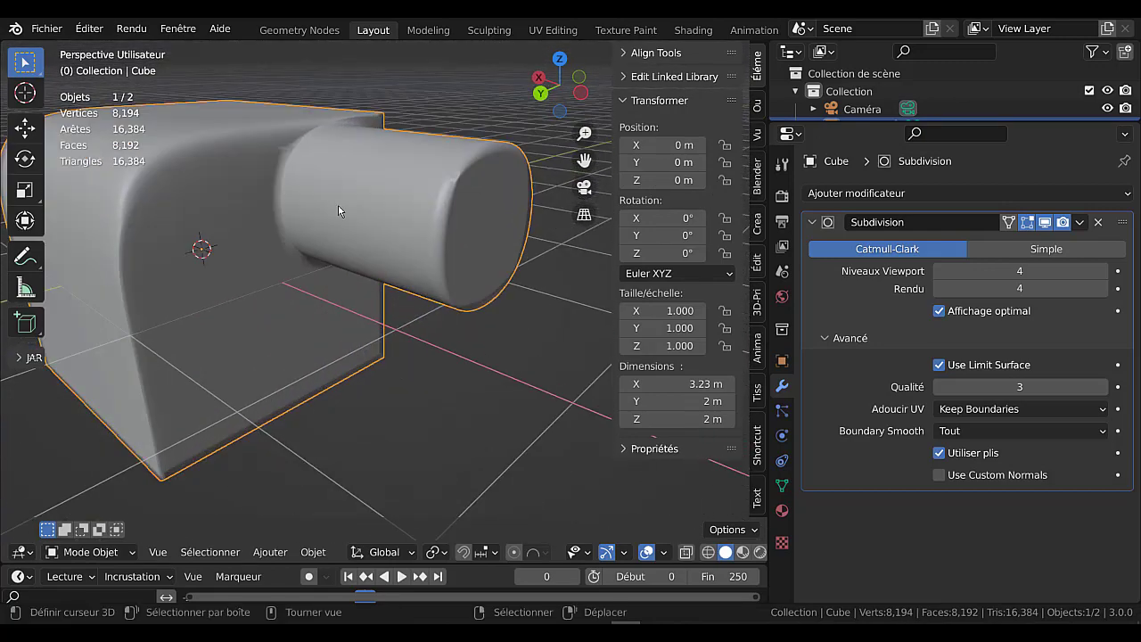
pyautogui.scroll(-4, 338, 211)
pyautogui.scroll(4, 411, 239)
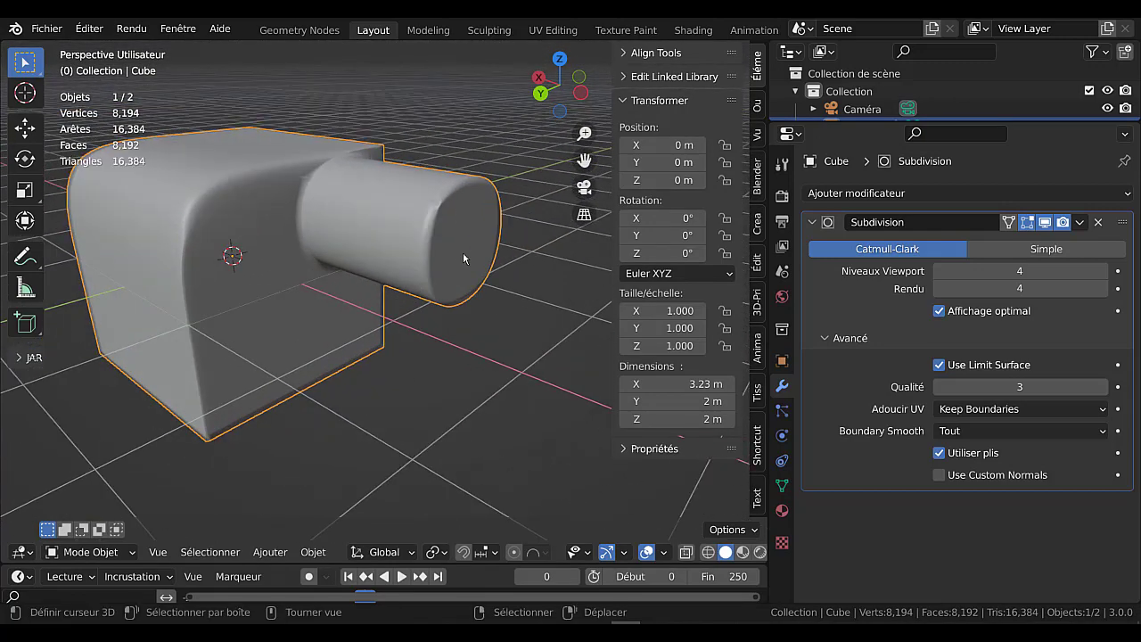
pyautogui.scroll(-2, 473, 261)
pyautogui.scroll(4, 371, 252)
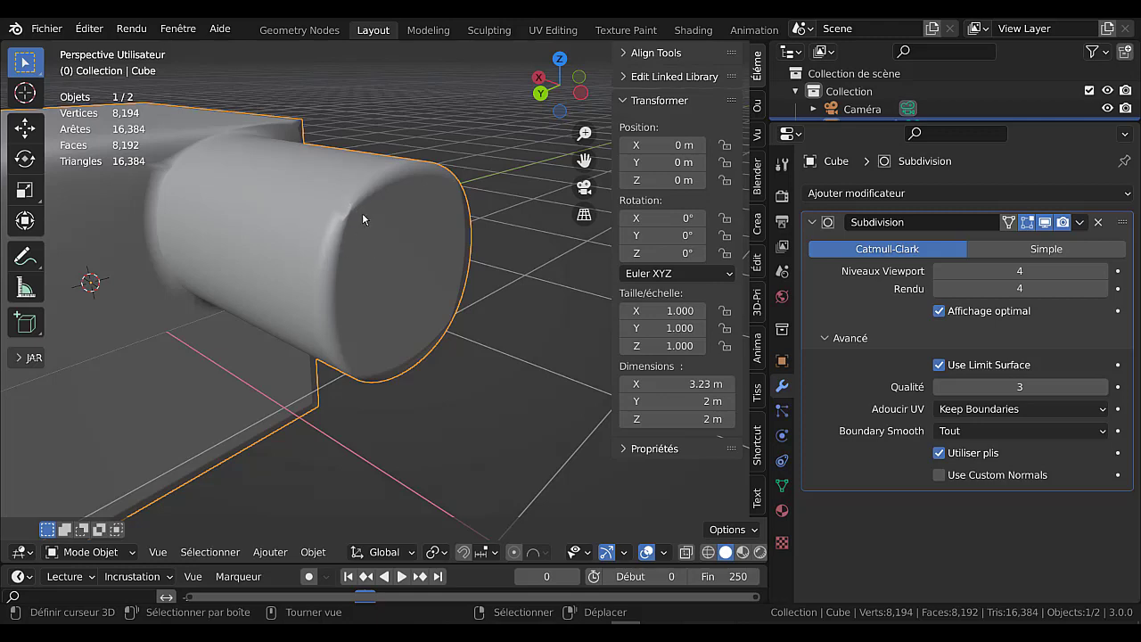
pyautogui.scroll(-2, 332, 249)
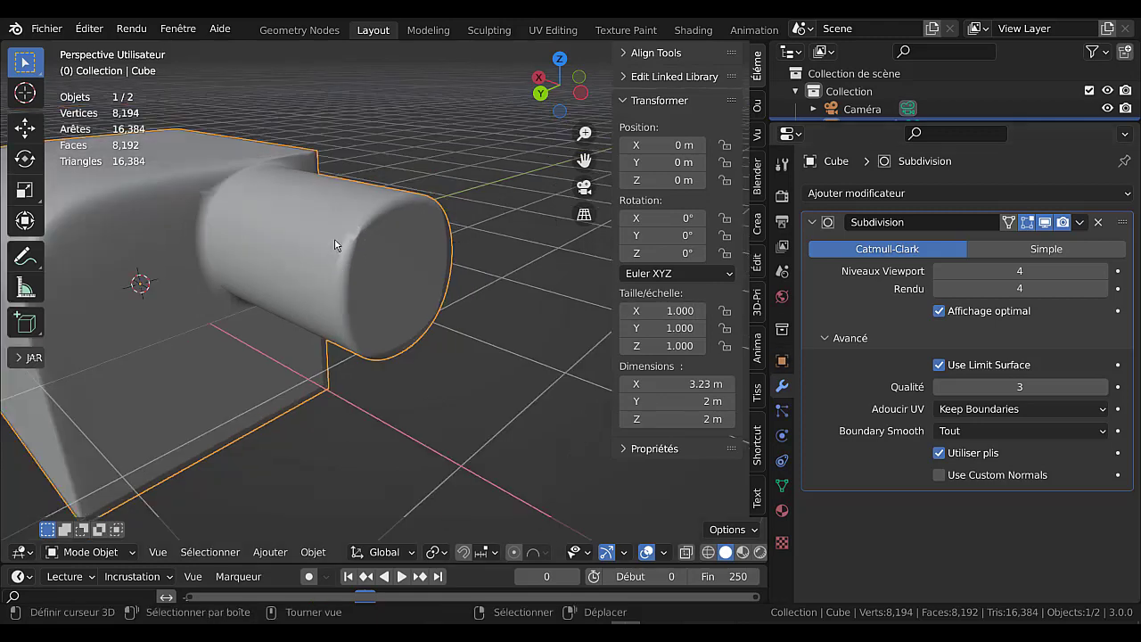
pyautogui.scroll(-1, 356, 247)
pyautogui.press('Tab')
pyautogui.press('Tab')
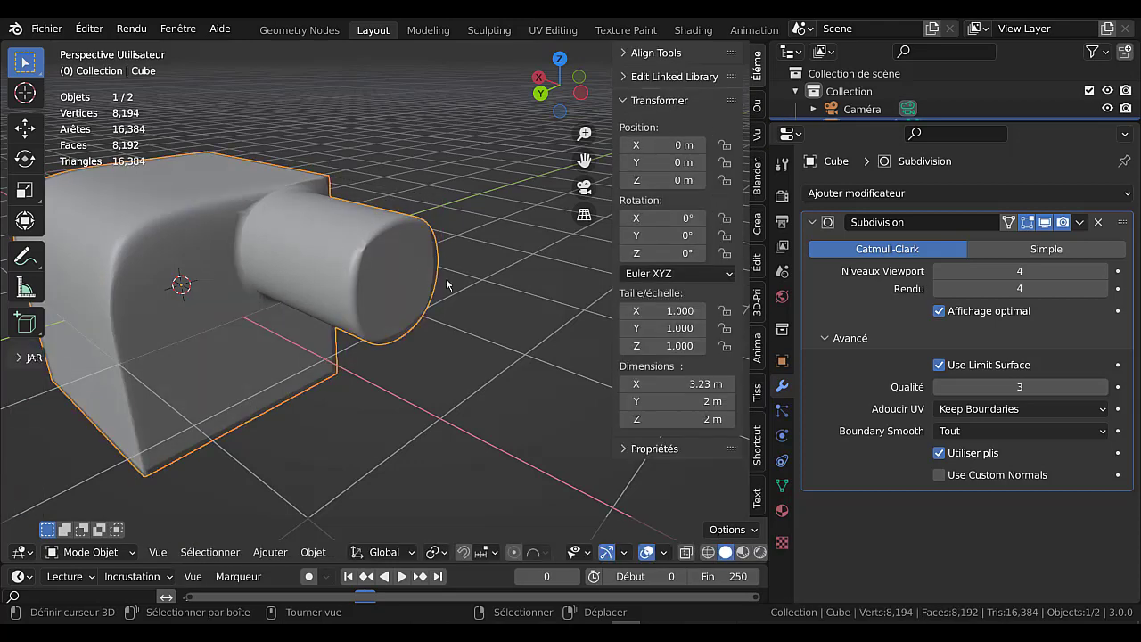
pyautogui.press('Tab')
pyautogui.press('Tab')
pyautogui.press('Tab')
pyautogui.scroll(-1, 398, 284)
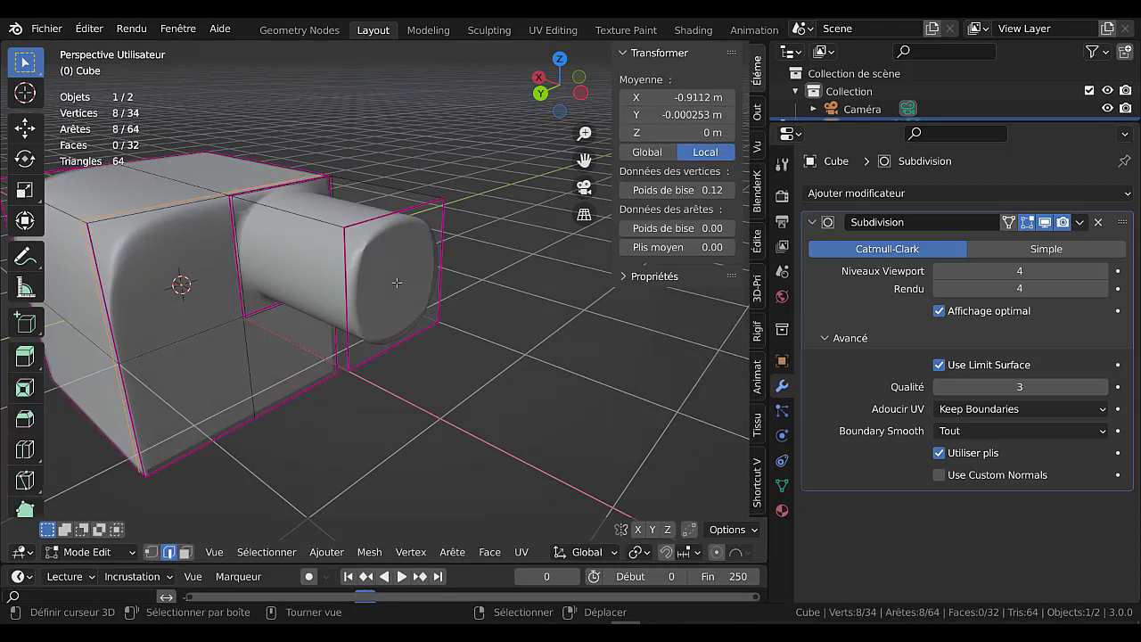
pyautogui.scroll(-2, 397, 281)
pyautogui.press('a')
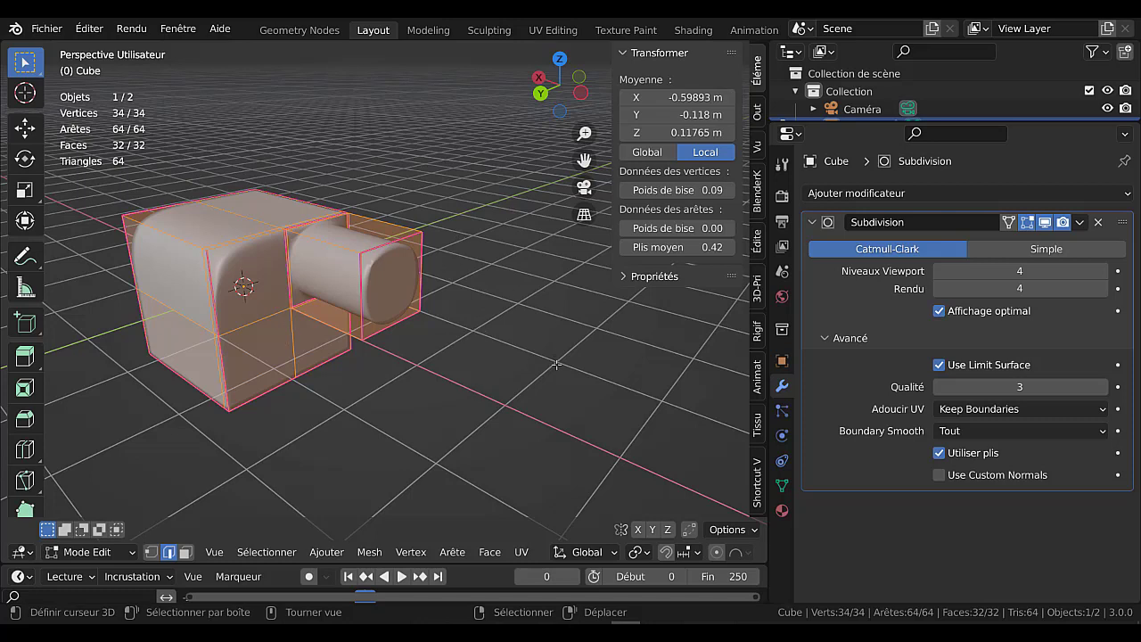
pyautogui.press('m')
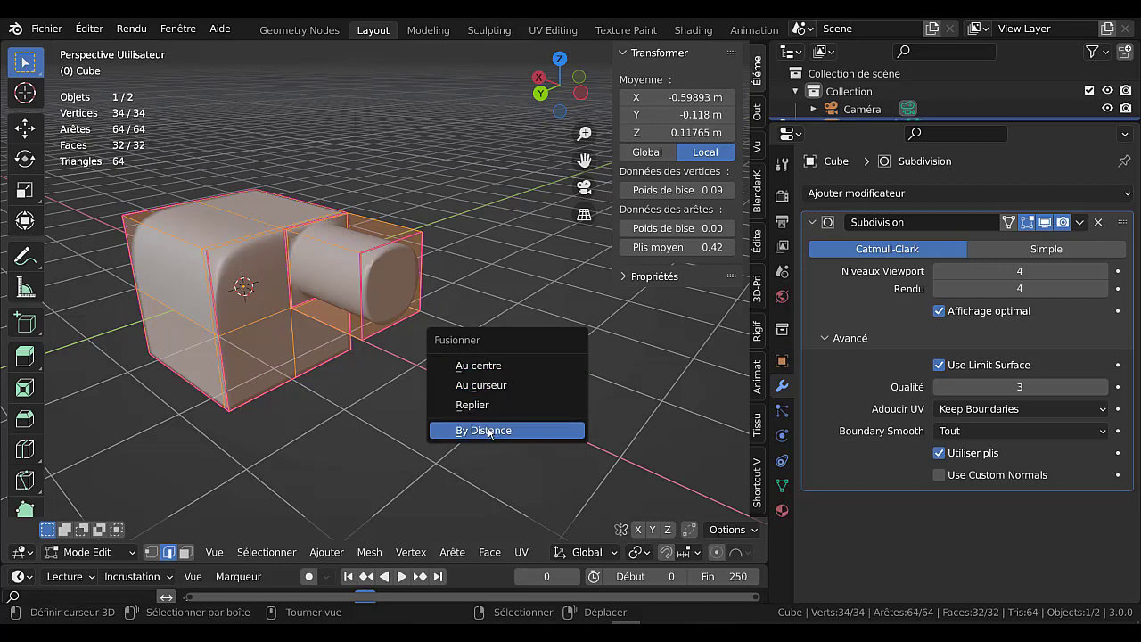
pyautogui.click(489, 432)
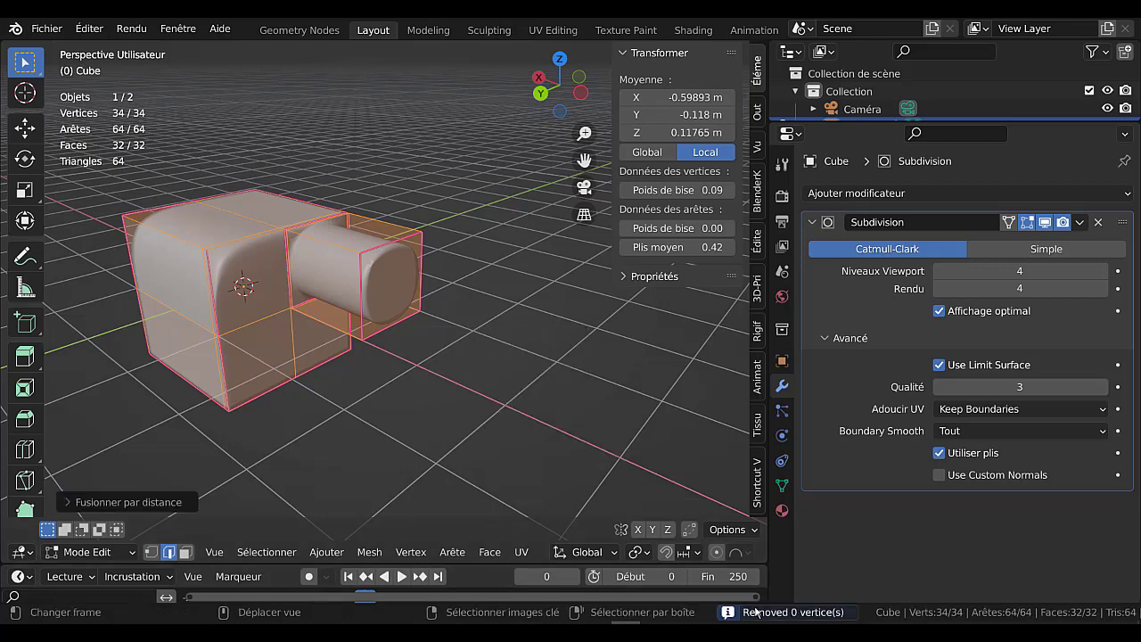
pyautogui.press('Tab')
pyautogui.scroll(5, 401, 303)
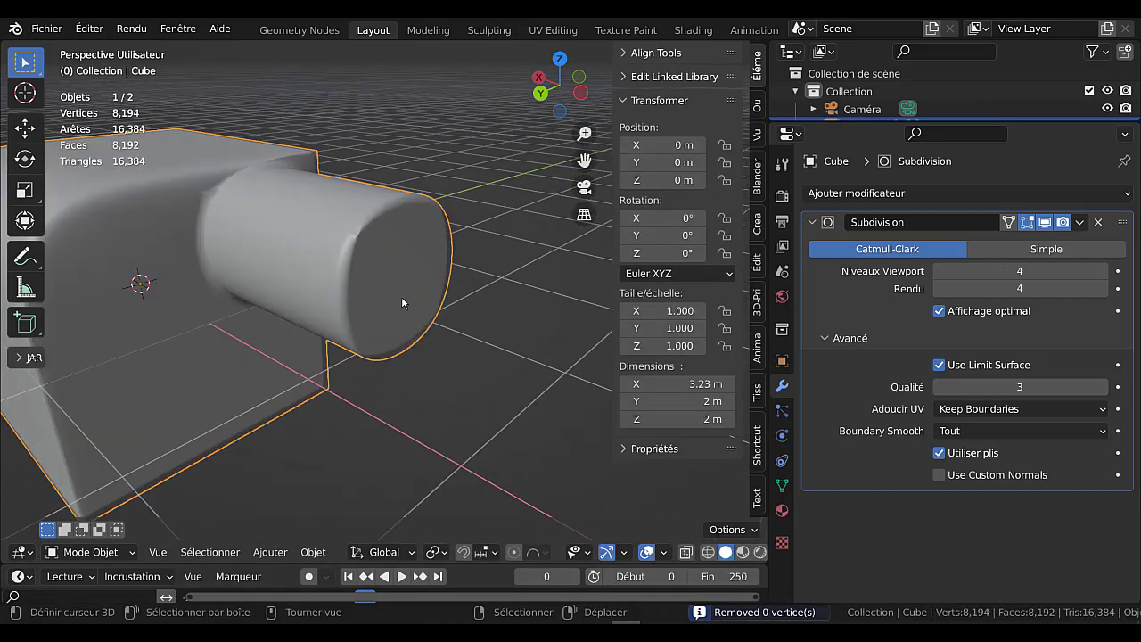
# - Show the Material properties and make the mesh see-through with X-ray
pyautogui.keyDown('shift'); pyautogui.moveTo(385, 276); pyautogui.dragTo(482, 282, button='middle'); pyautogui.keyUp('shift')
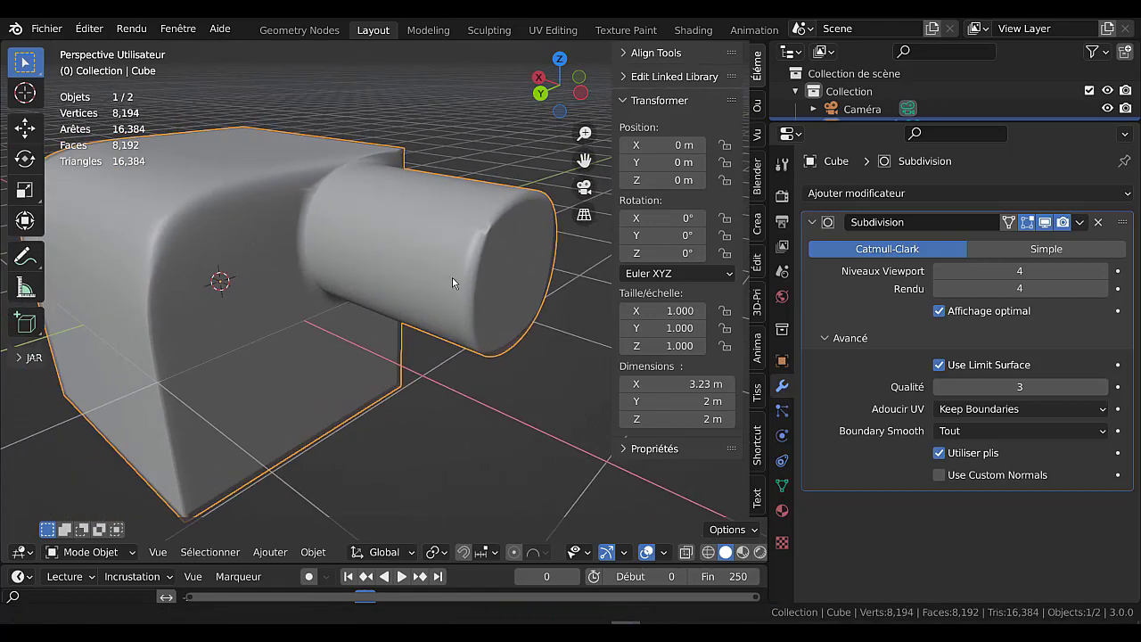
pyautogui.click(783, 512)
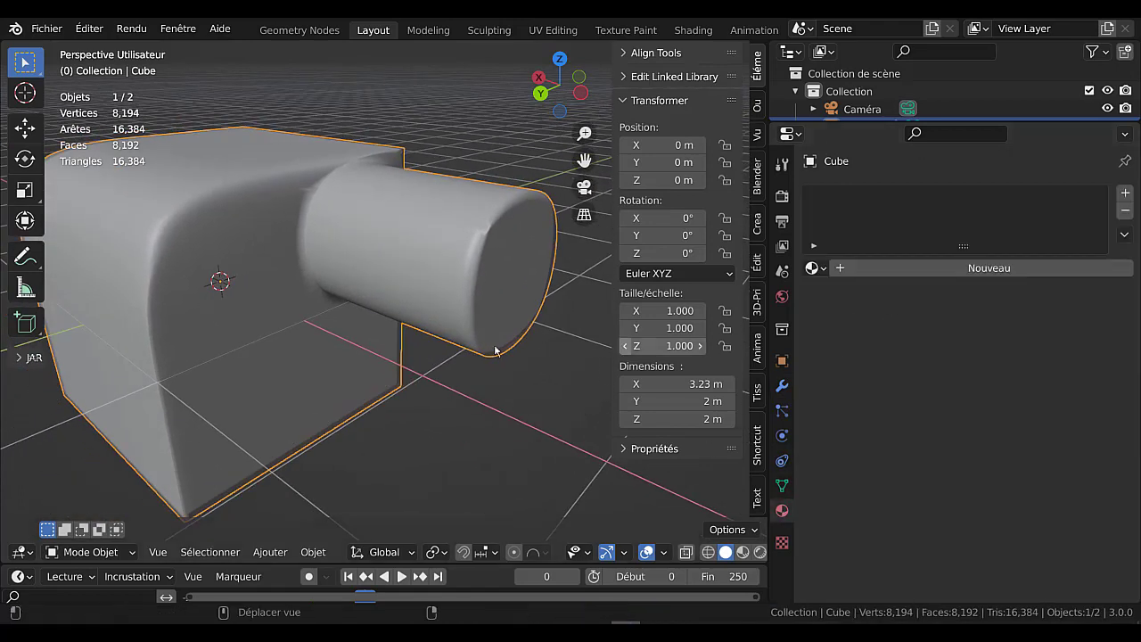
pyautogui.hotkey('alt', 'z')
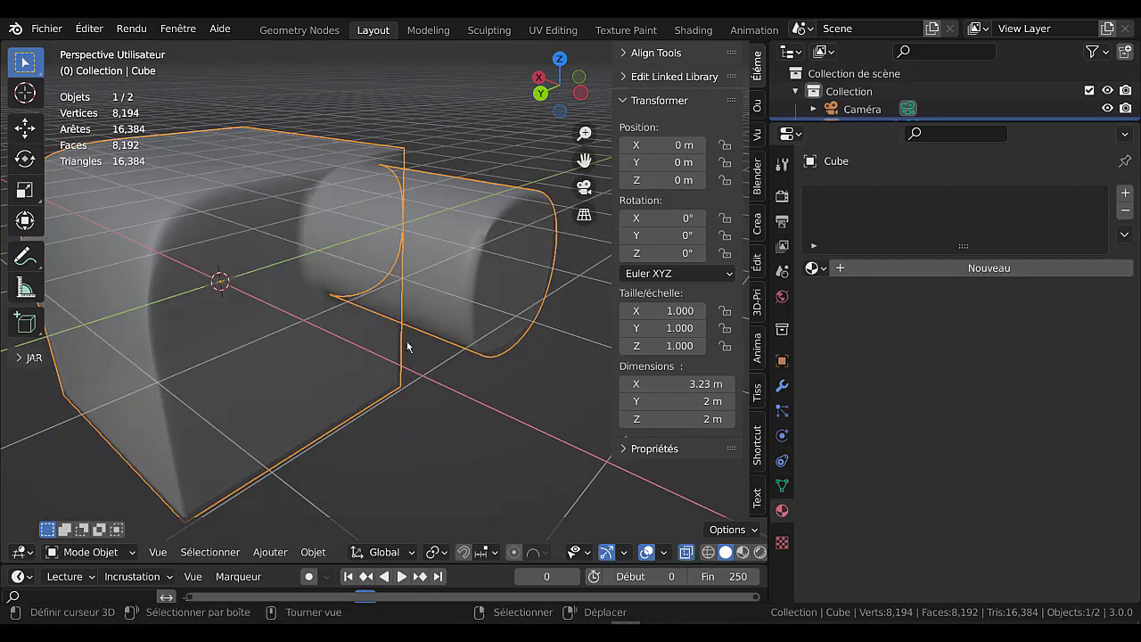
pyautogui.moveTo(406, 340)
pyautogui.mouseDown(button='middle')
pyautogui.moveTo(490, 322)
pyautogui.moveTo(469, 253)
pyautogui.moveTo(401, 331)
pyautogui.moveTo(288, 224)
pyautogui.moveTo(265, 338)
pyautogui.moveTo(232, 419)
pyautogui.mouseUp(button='middle')
# - Enter Edit Mode in face select mode and widen the properties area
pyautogui.press('Tab')
pyautogui.click(186, 552)
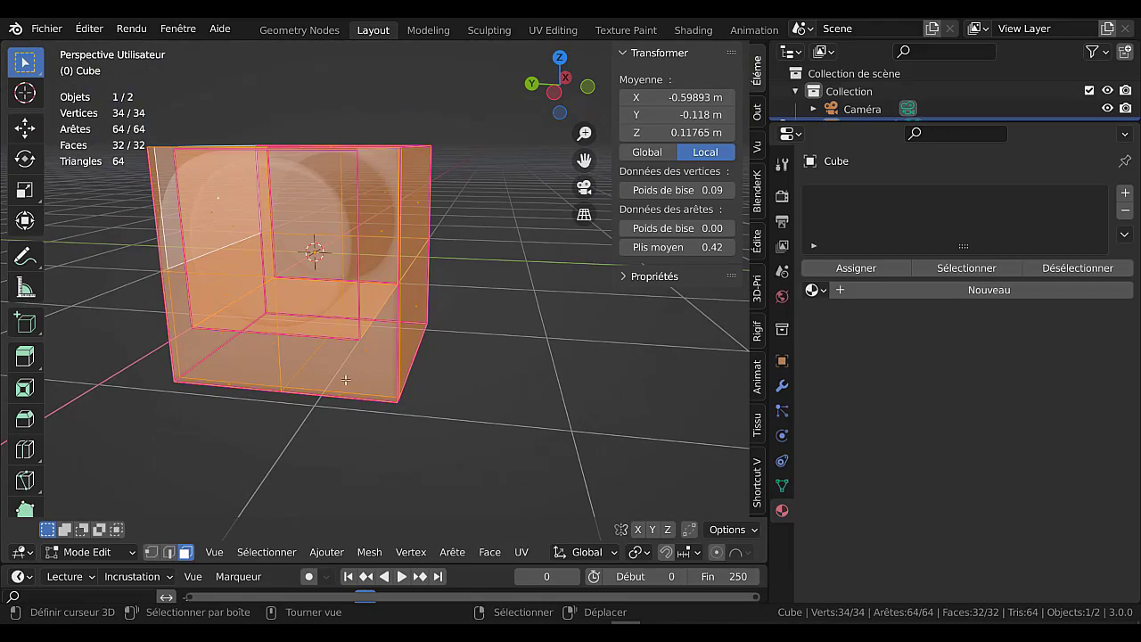
pyautogui.moveTo(345, 380)
pyautogui.mouseDown(button='middle')
pyautogui.moveTo(255, 415)
pyautogui.moveTo(170, 397)
pyautogui.moveTo(324, 372)
pyautogui.moveTo(307, 361)
pyautogui.moveTo(555, 280)
pyautogui.moveTo(285, 338)
pyautogui.moveTo(358, 289)
pyautogui.mouseUp(button='middle')
pyautogui.moveTo(399, 250)
pyautogui.mouseDown(button='middle')
pyautogui.moveTo(505, 255)
pyautogui.moveTo(425, 224)
pyautogui.moveTo(492, 305)
pyautogui.moveTo(437, 295)
pyautogui.mouseUp(button='middle')
pyautogui.scroll(3, 464, 301)
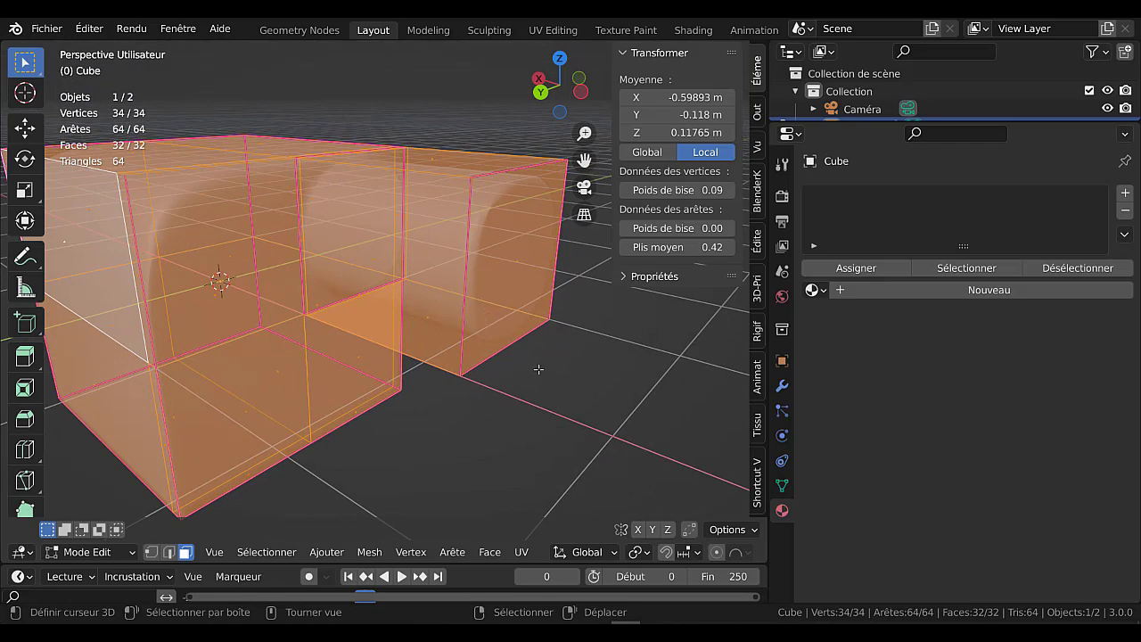
pyautogui.scroll(-3, 539, 370)
pyautogui.moveTo(499, 377); pyautogui.dragTo(532, 384, button='middle')
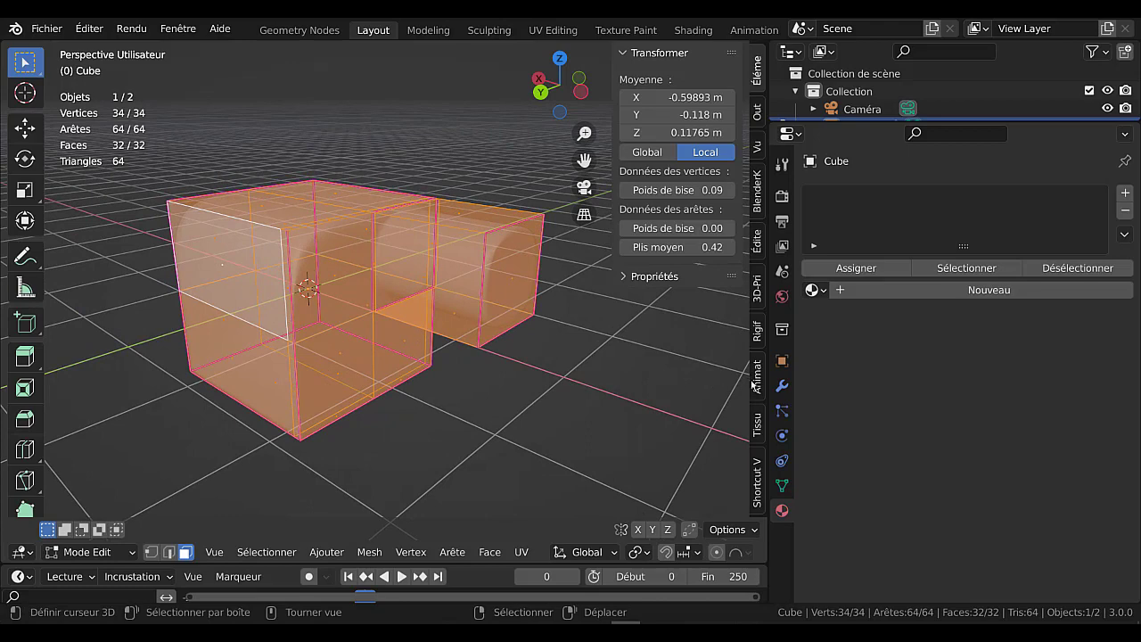
pyautogui.moveTo(770, 379); pyautogui.dragTo(732, 393)
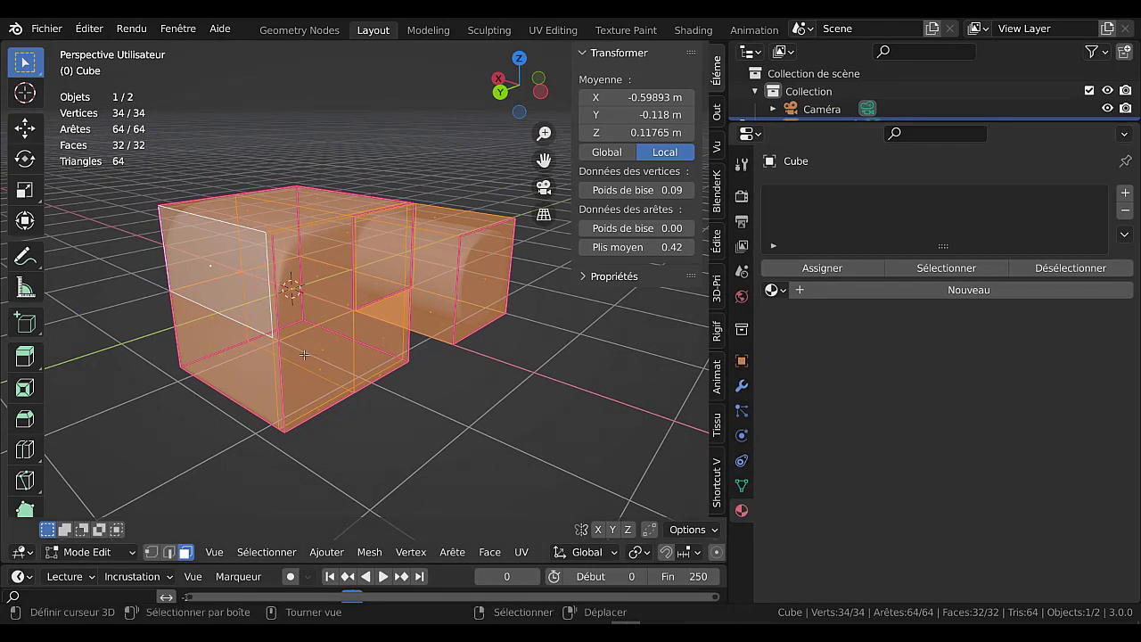
pyautogui.moveTo(304, 355); pyautogui.dragTo(300, 364, button='middle')
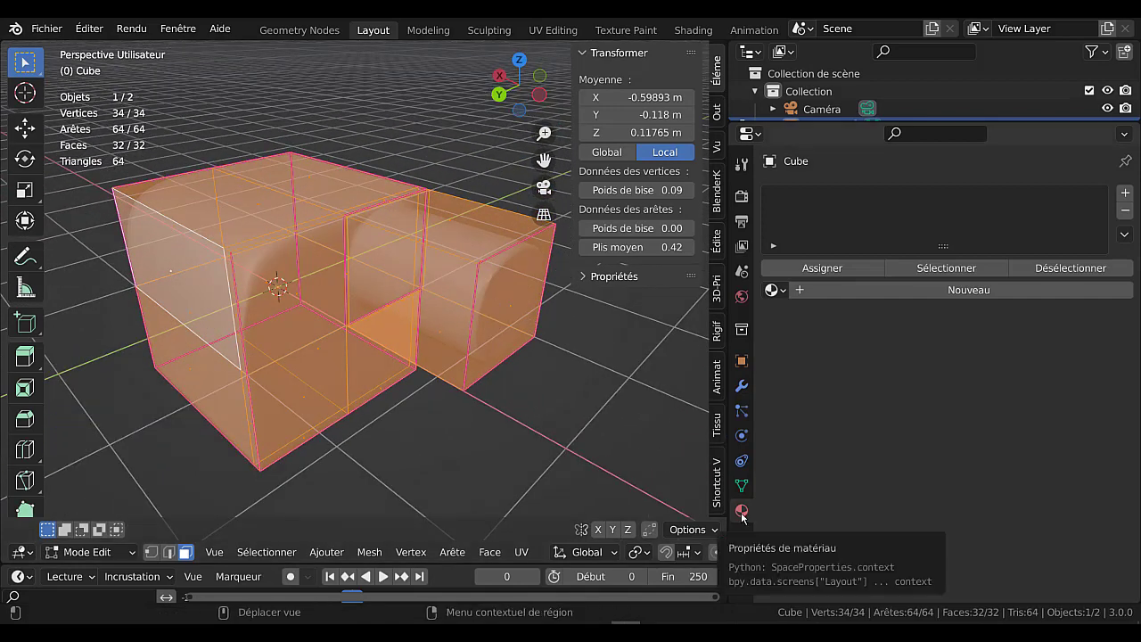
# - Create a new material with a red base colour, assign it to the mesh, and exit Edit Mode
pyautogui.click(955, 290)
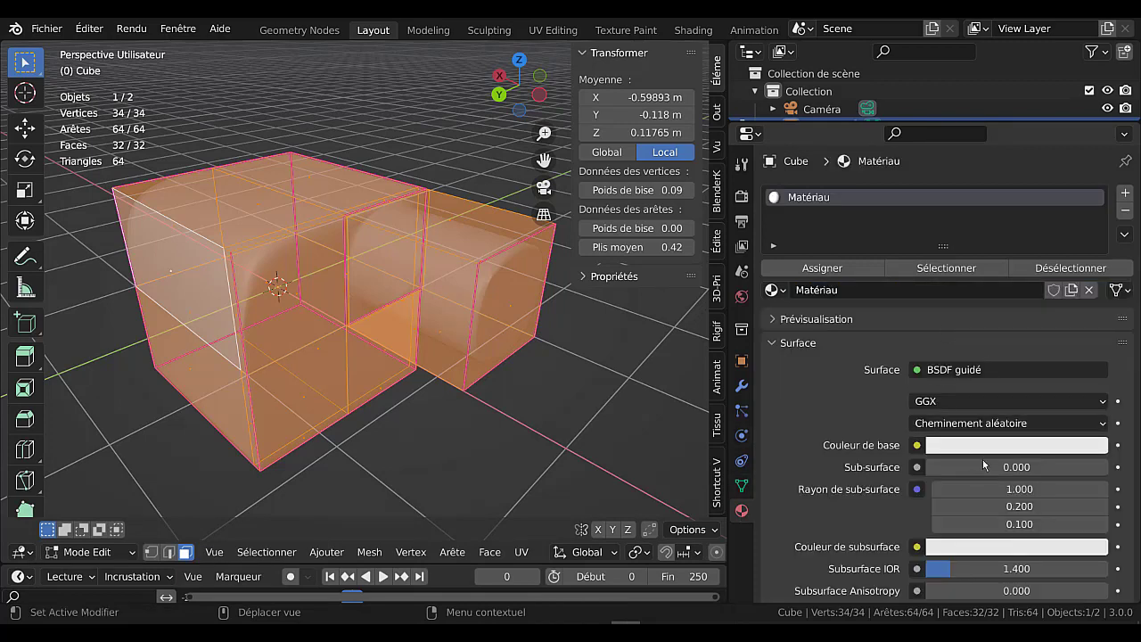
pyautogui.click(990, 445)
pyautogui.click(1010, 307)
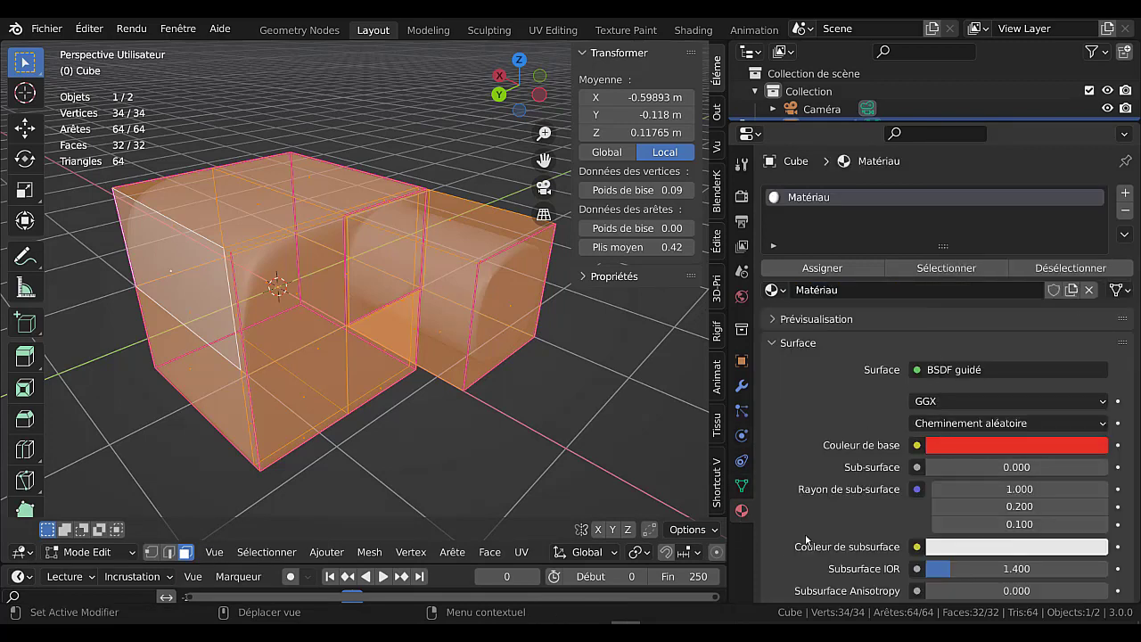
pyautogui.click(841, 269)
pyautogui.press('Tab')
# - Switch the viewport to Material Preview to see the red model
pyautogui.scroll(-3, 678, 557)
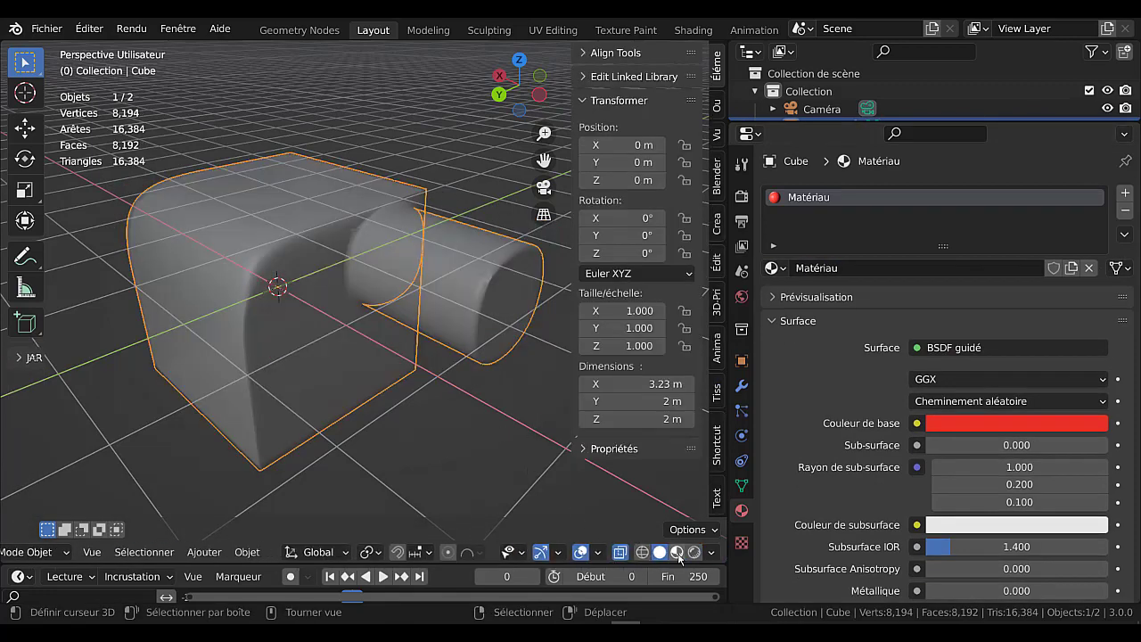
pyautogui.click(677, 553)
pyautogui.moveTo(418, 440)
pyautogui.mouseDown(button='middle')
pyautogui.moveTo(392, 391)
pyautogui.moveTo(373, 401)
pyautogui.moveTo(402, 408)
pyautogui.mouseUp(button='middle')
pyautogui.scroll(5, 375, 399)
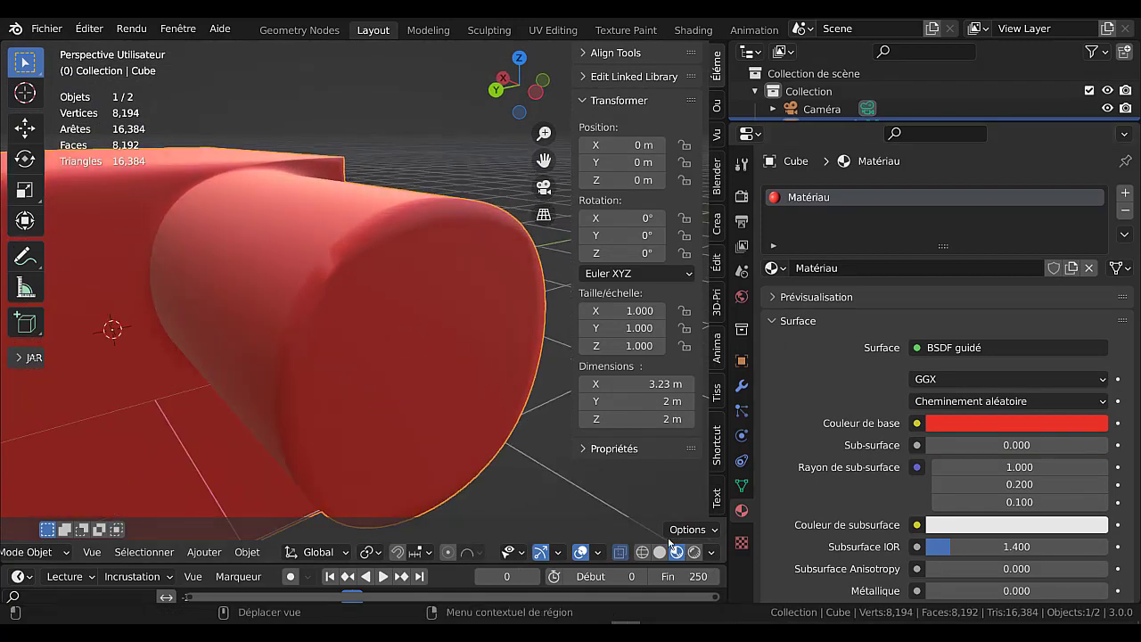
pyautogui.press('Tab')
pyautogui.press('Tab')
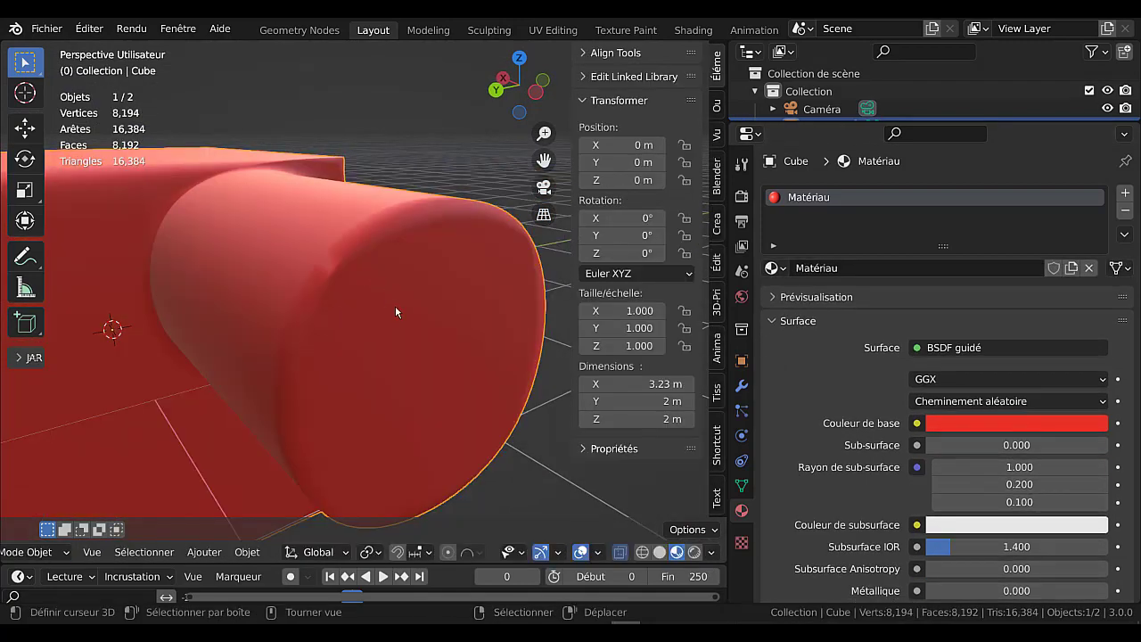
pyautogui.press('Tab')
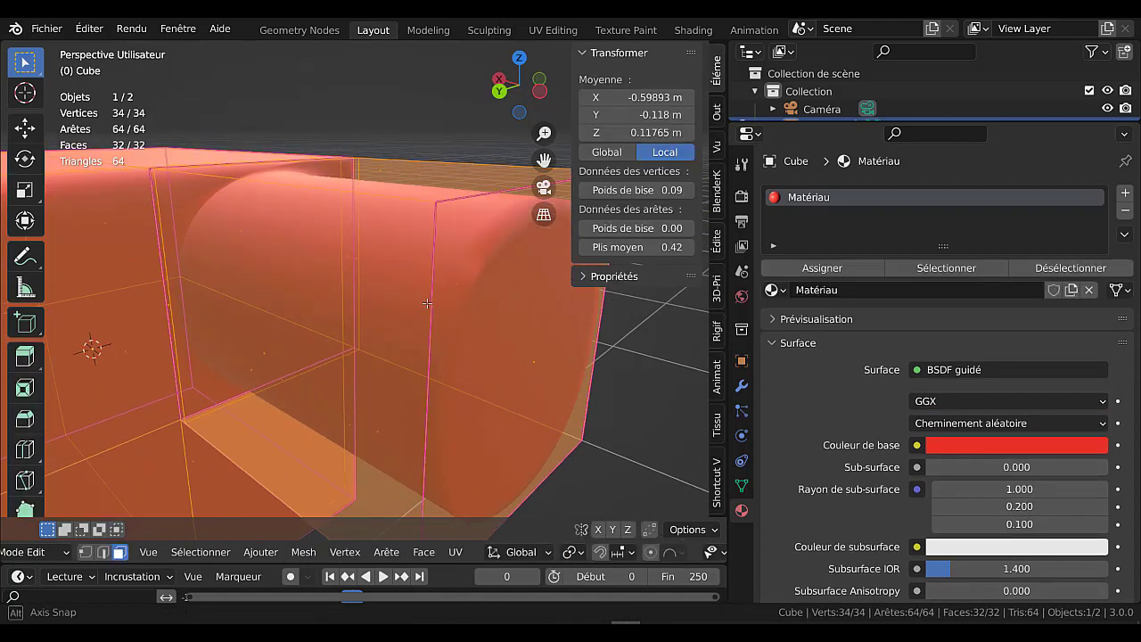
pyautogui.scroll(-2, 396, 246)
pyautogui.scroll(-2, 392, 248)
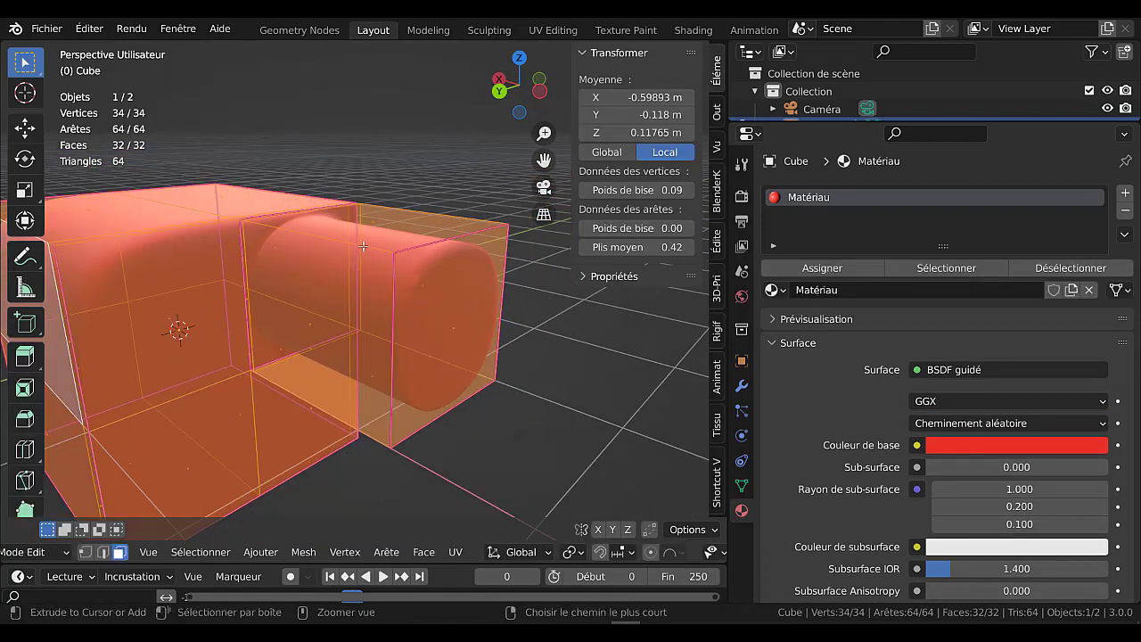
# - Add a loop cut near the cylinder's end and return to Object Mode
pyautogui.hotkey('ctrl', 'r')
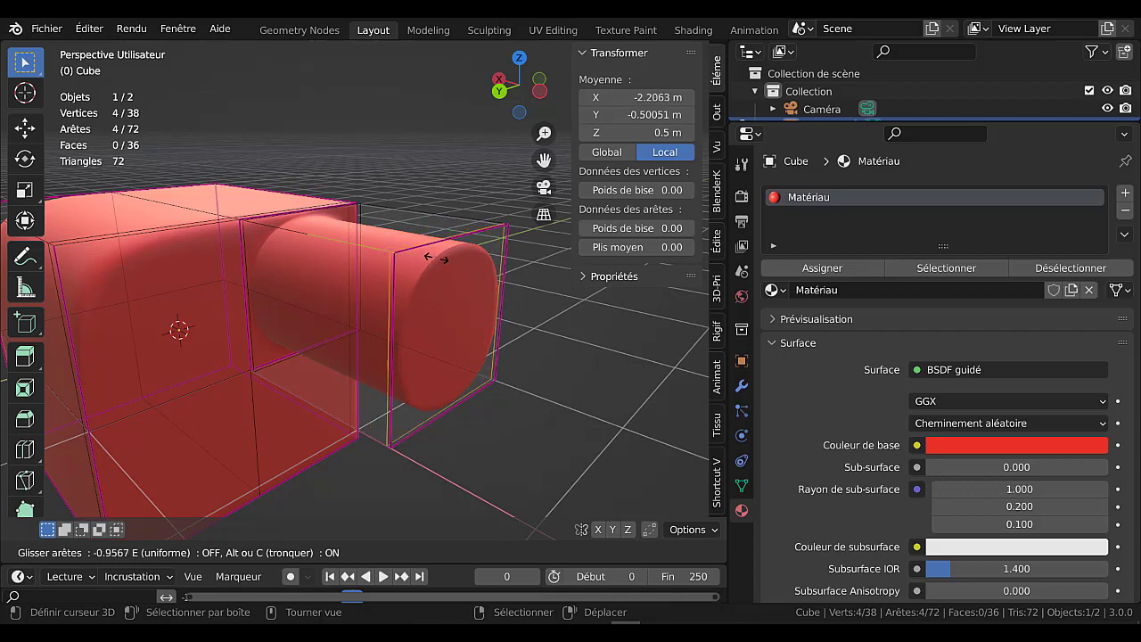
pyautogui.click(435, 257)
pyautogui.press('Tab')
pyautogui.moveTo(435, 273)
pyautogui.mouseDown(button='middle')
pyautogui.moveTo(339, 336)
pyautogui.moveTo(308, 315)
pyautogui.moveTo(351, 282)
pyautogui.moveTo(387, 301)
pyautogui.moveTo(471, 226)
pyautogui.moveTo(446, 330)
pyautogui.mouseUp(button='middle')
pyautogui.scroll(-4, 436, 343)
# - Briefly check the mesh in Edit Mode and orbit to inspect the cube and cylinder from the side
pyautogui.scroll(1, 435, 343)
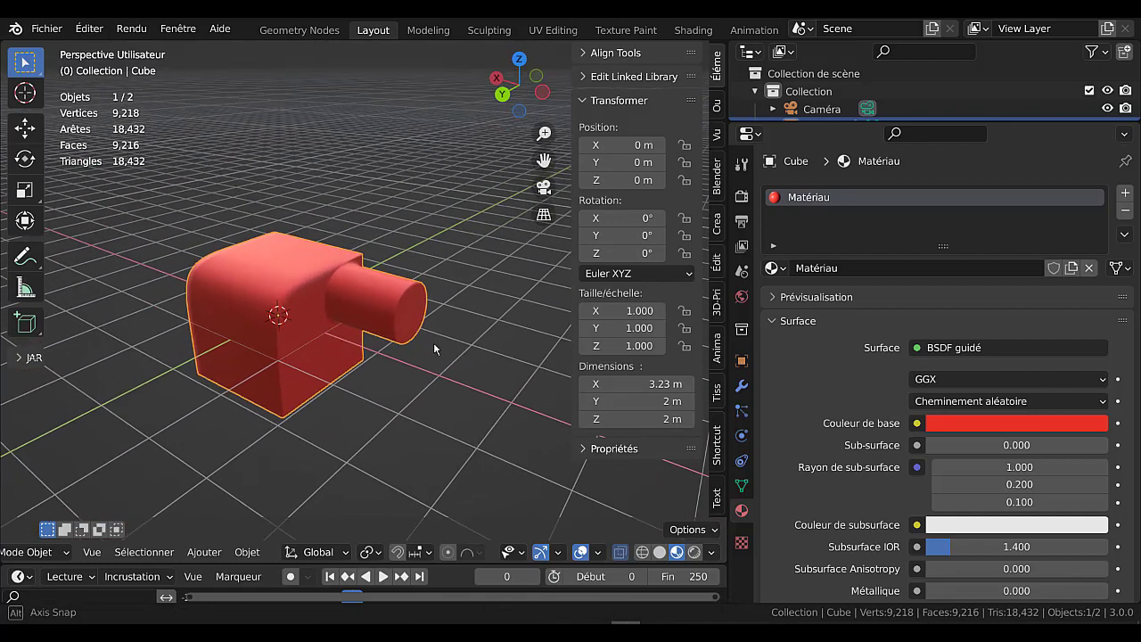
pyautogui.scroll(2, 435, 344)
pyautogui.press('Tab')
pyautogui.press('Tab')
pyautogui.scroll(-3, 420, 340)
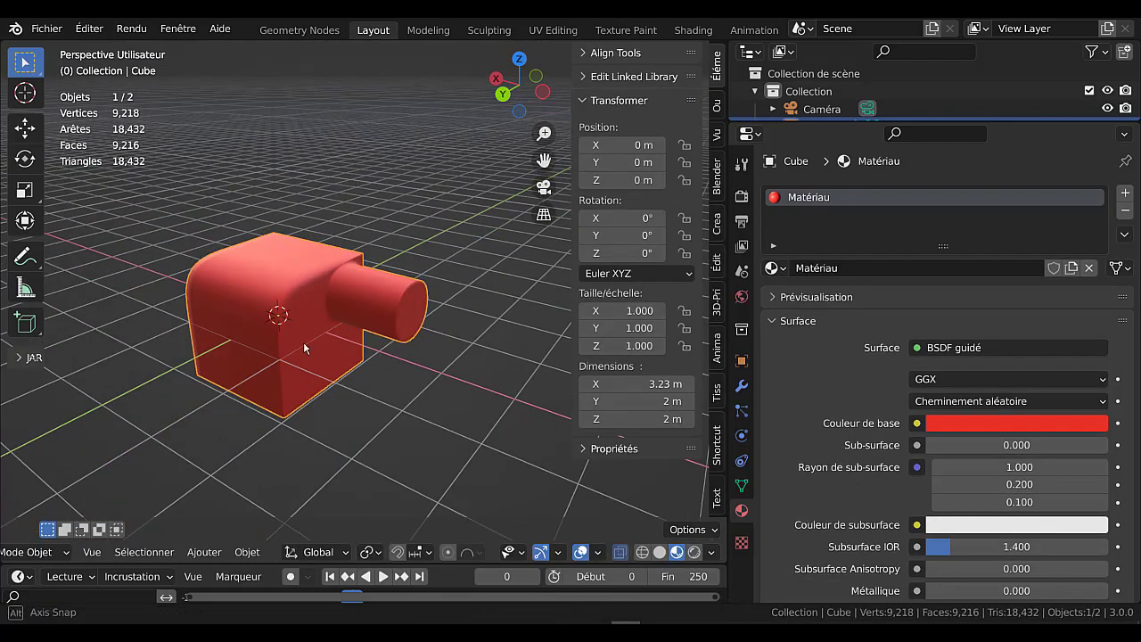
pyautogui.moveTo(303, 342)
pyautogui.mouseDown(button='middle')
pyautogui.moveTo(278, 310)
pyautogui.moveTo(310, 328)
pyautogui.moveTo(528, 328)
pyautogui.mouseUp(button='middle')
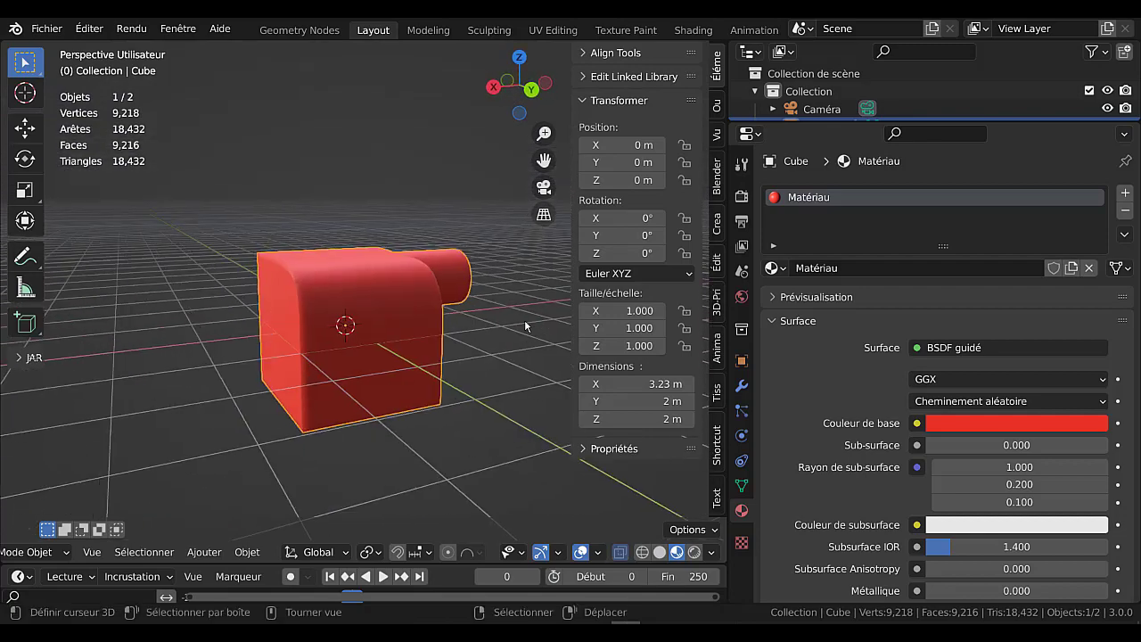
pyautogui.moveTo(399, 377)
pyautogui.mouseDown(button='middle')
pyautogui.moveTo(478, 325)
pyautogui.moveTo(405, 330)
pyautogui.moveTo(415, 321)
pyautogui.mouseUp(button='middle')
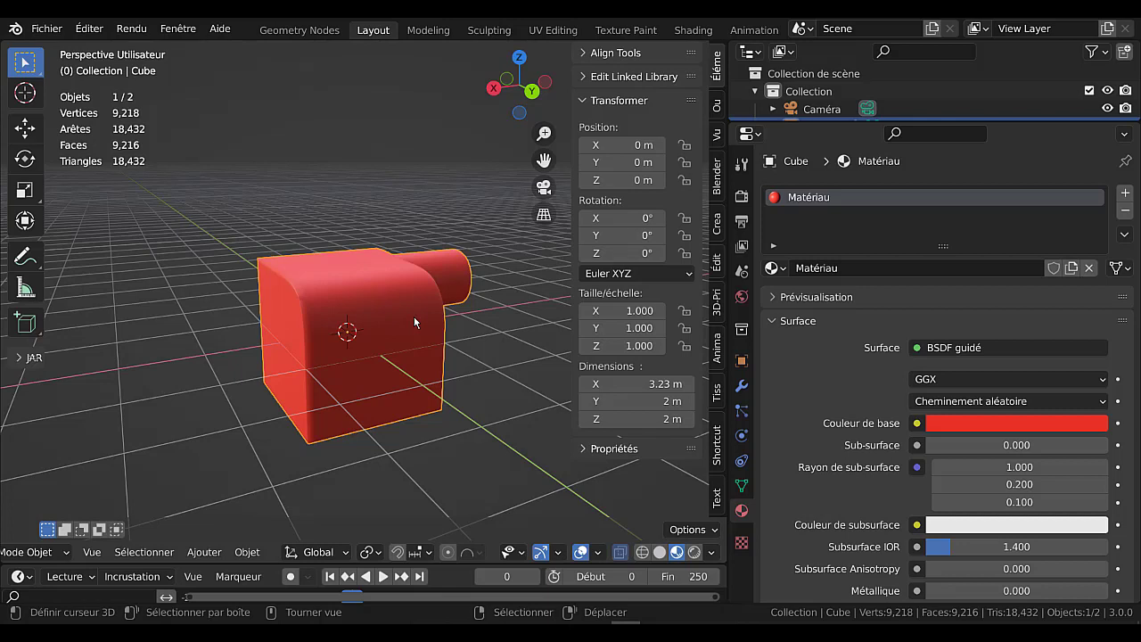
# - Delete the red cube-and-cylinder model
pyautogui.press('x')
pyautogui.click(378, 349)
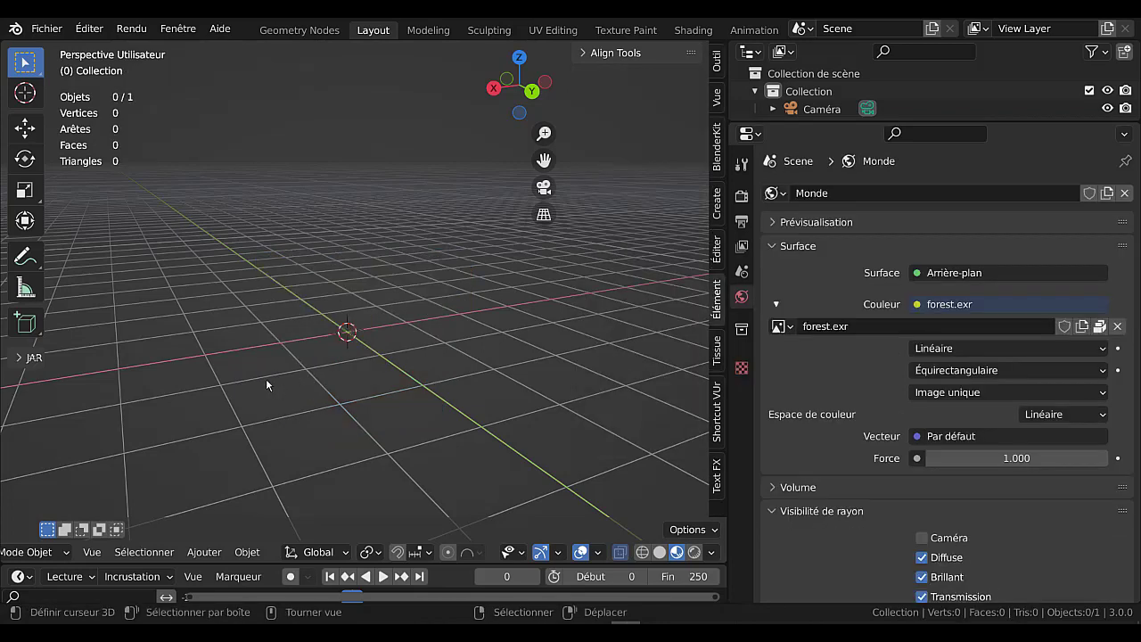
pyautogui.moveTo(438, 409); pyautogui.dragTo(528, 394, button='middle')
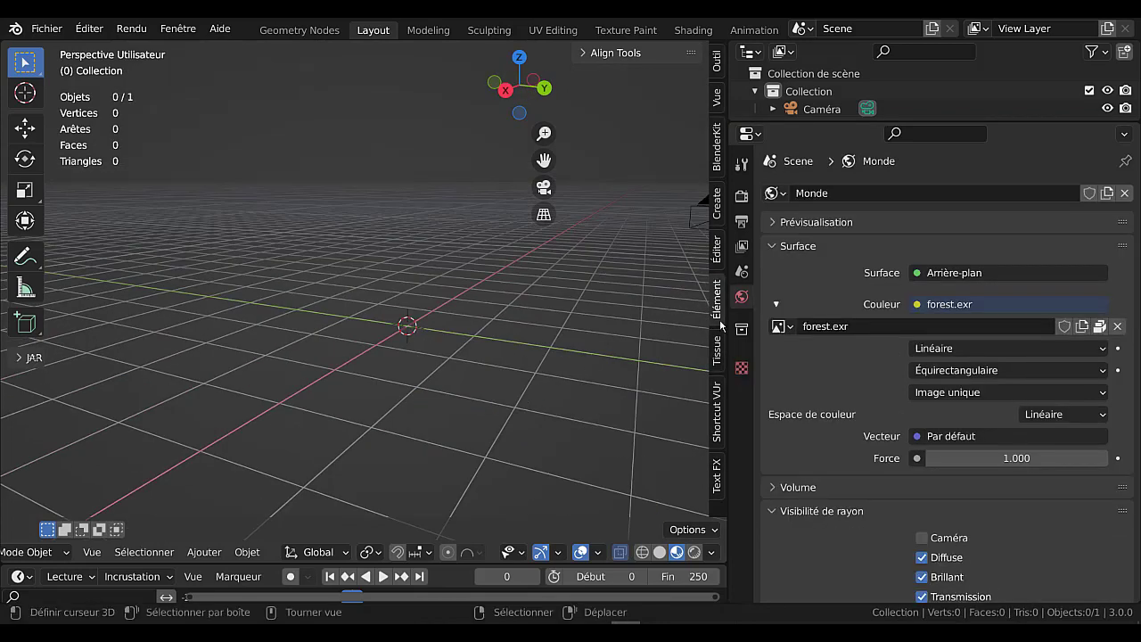
# - Widen the viewport and add a new default cube at the origin
pyautogui.moveTo(728, 324); pyautogui.dragTo(872, 318)
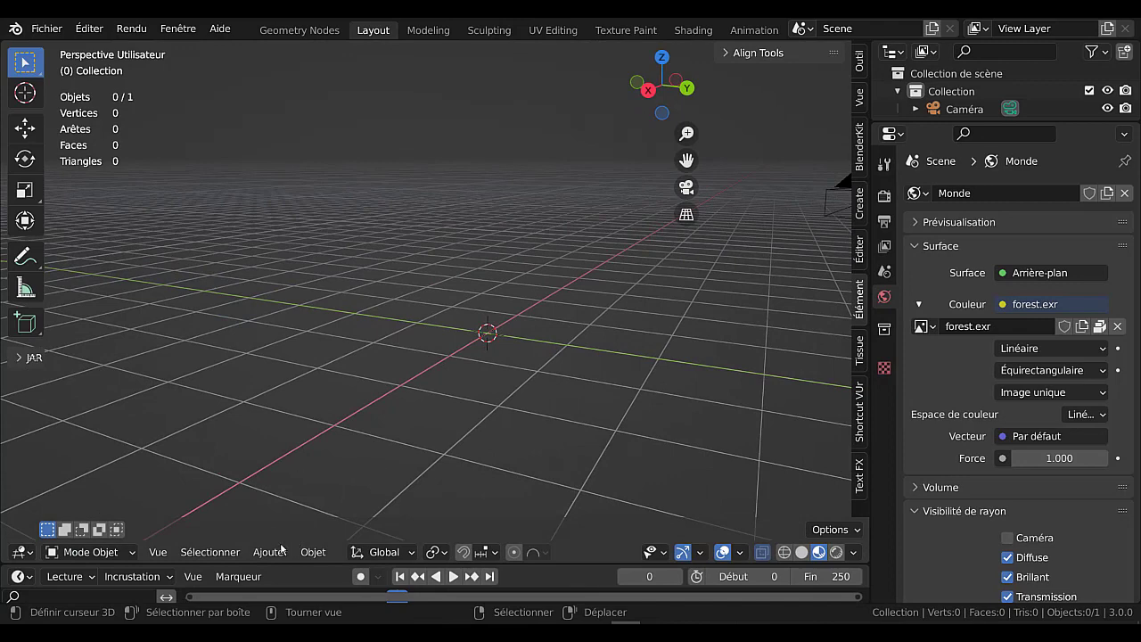
pyautogui.click(308, 553)
pyautogui.moveTo(288, 532)
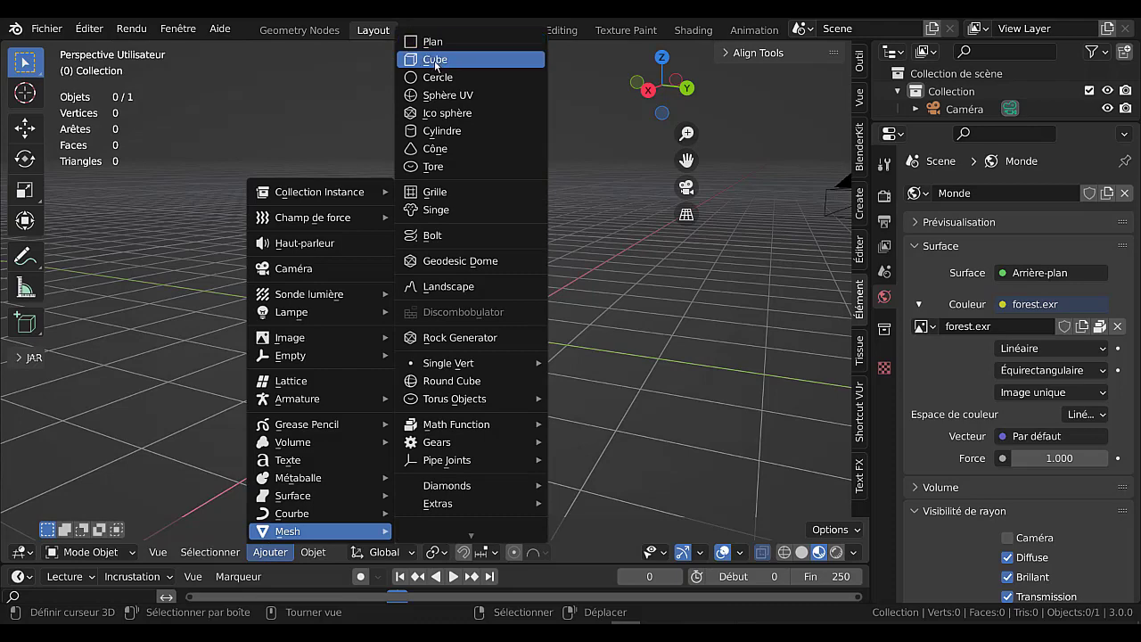
pyautogui.click(436, 59)
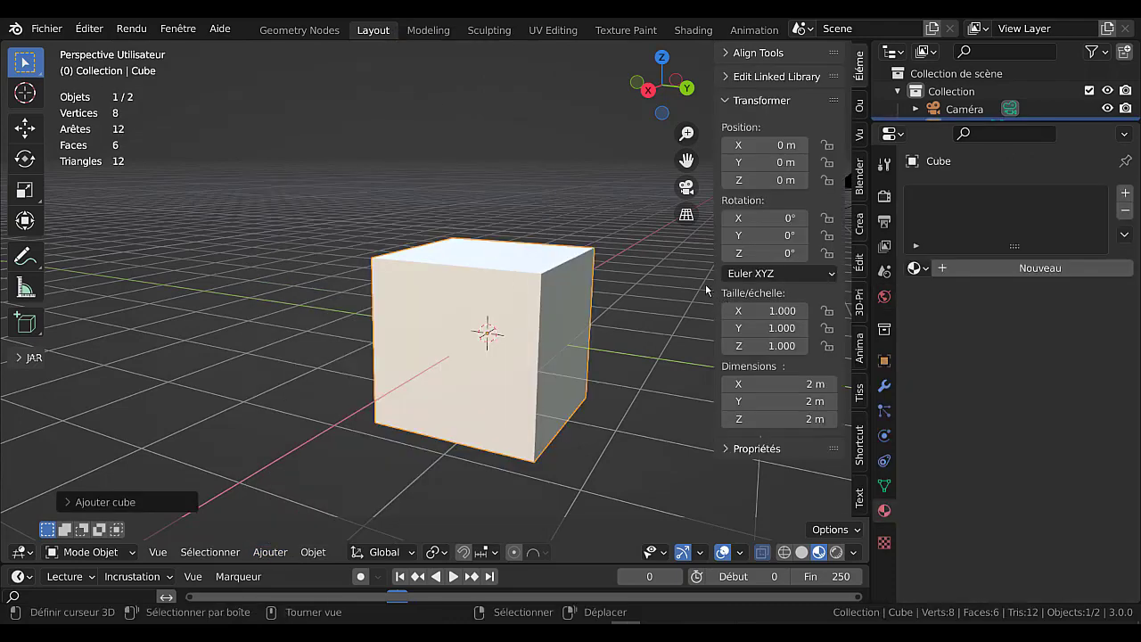
# - Create a new material for the new cube
pyautogui.moveTo(713, 282); pyautogui.dragTo(793, 288)
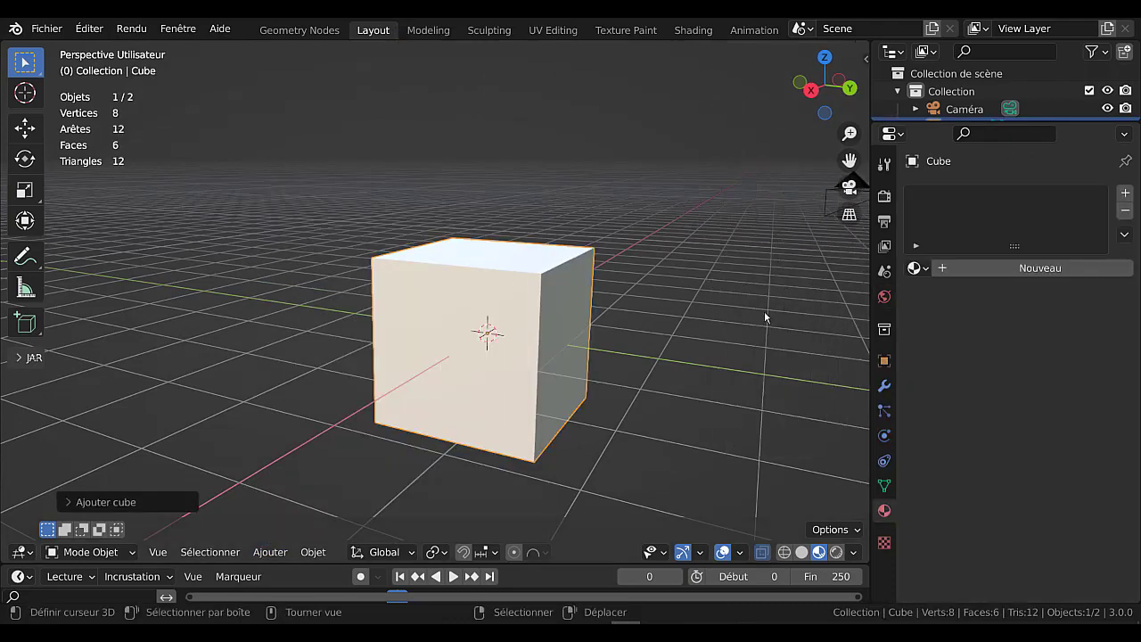
pyautogui.moveTo(764, 310)
pyautogui.mouseDown(button='middle')
pyautogui.moveTo(749, 336)
pyautogui.moveTo(678, 316)
pyautogui.mouseUp(button='middle')
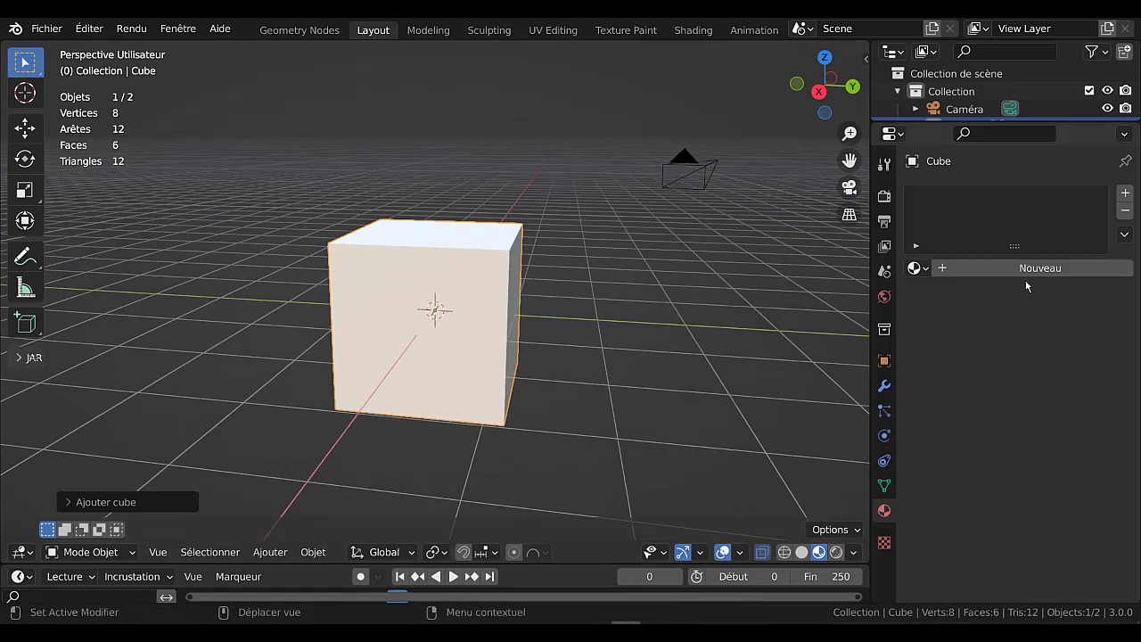
pyautogui.click(1029, 268)
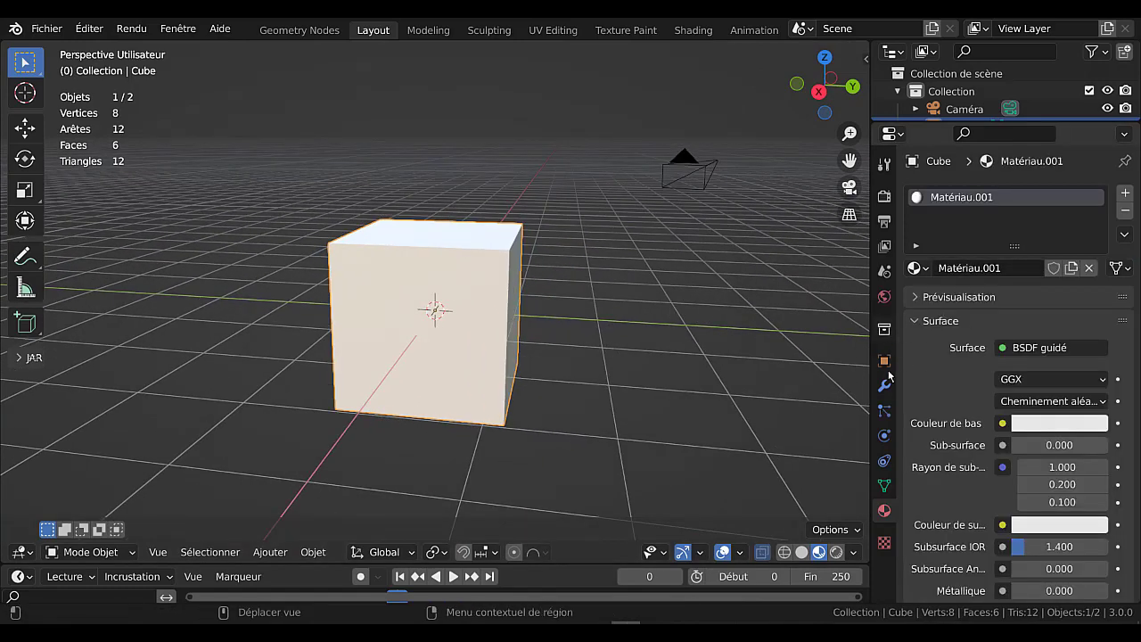
# - Add a Mirror (Miroir) modifier to the cube, mirroring along X
pyautogui.click(885, 386)
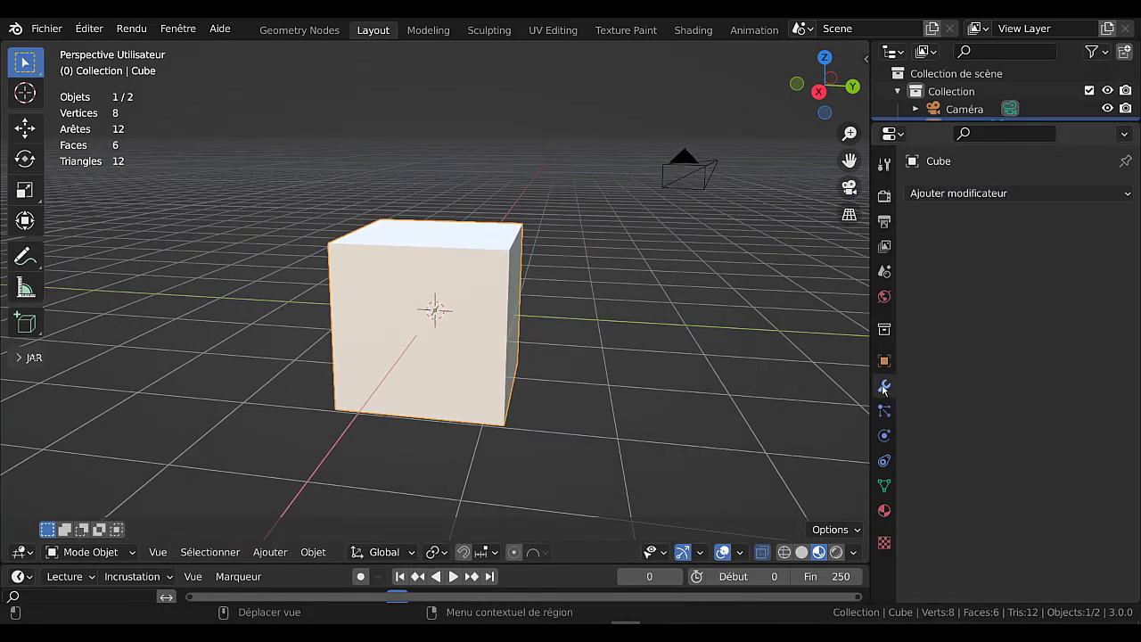
pyautogui.click(1011, 192)
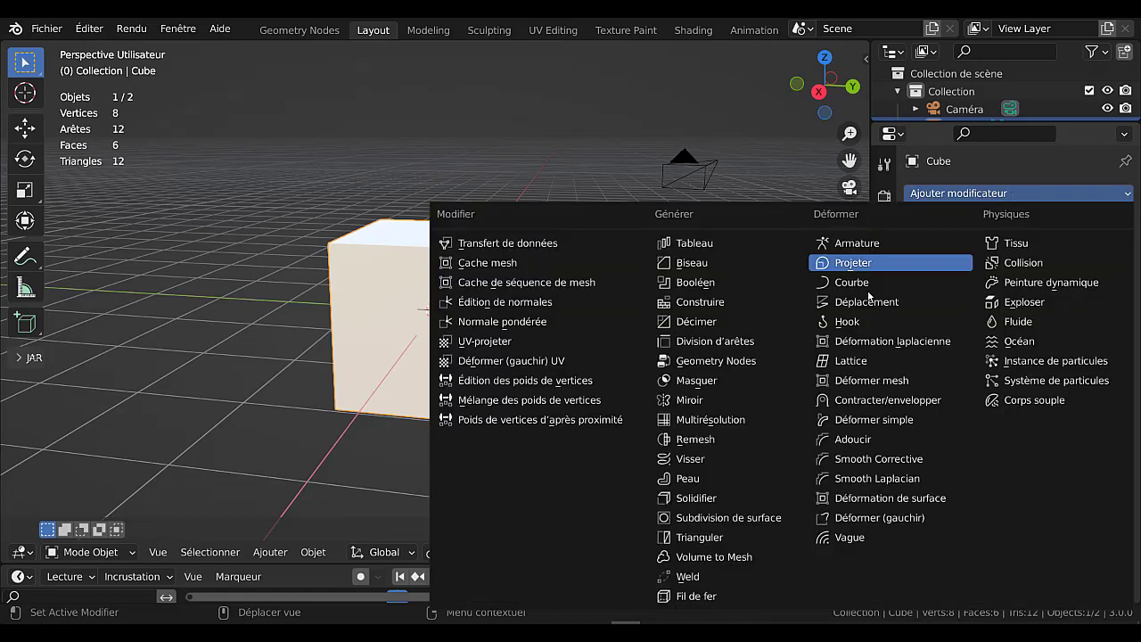
pyautogui.click(690, 400)
pyautogui.moveTo(625, 377)
pyautogui.mouseDown(button='middle')
pyautogui.moveTo(683, 383)
pyautogui.moveTo(675, 387)
pyautogui.moveTo(719, 366)
pyautogui.mouseUp(button='middle')
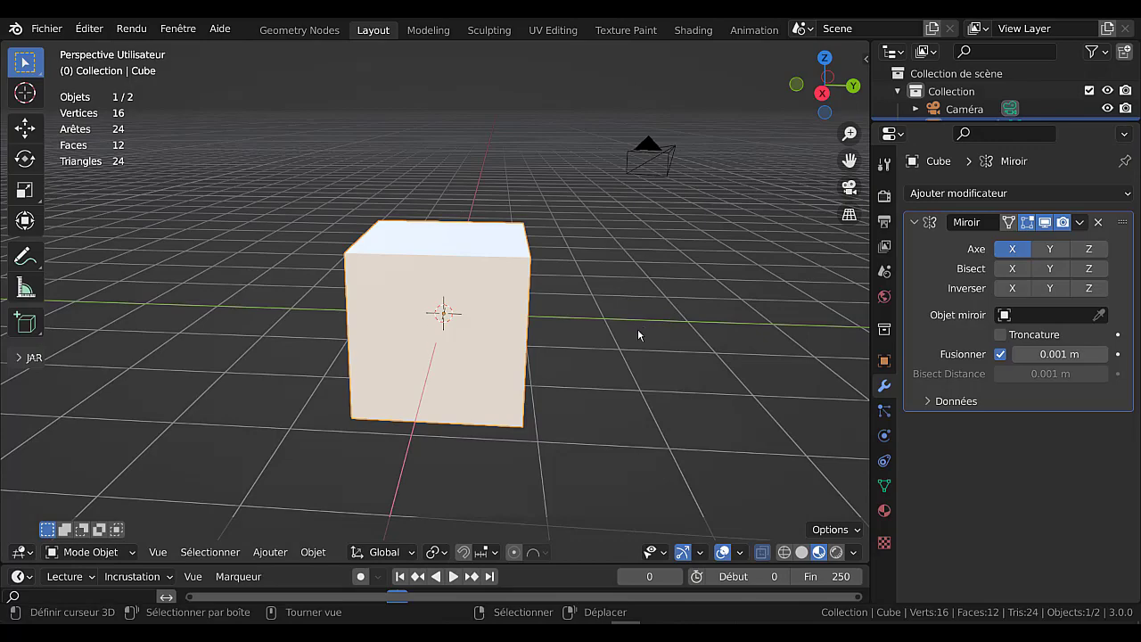
pyautogui.scroll(-2, 638, 328)
pyautogui.moveTo(637, 328)
pyautogui.mouseDown(button='middle')
pyautogui.moveTo(525, 368)
pyautogui.moveTo(813, 328)
pyautogui.mouseUp(button='middle')
pyautogui.moveTo(872, 314); pyautogui.dragTo(931, 314)
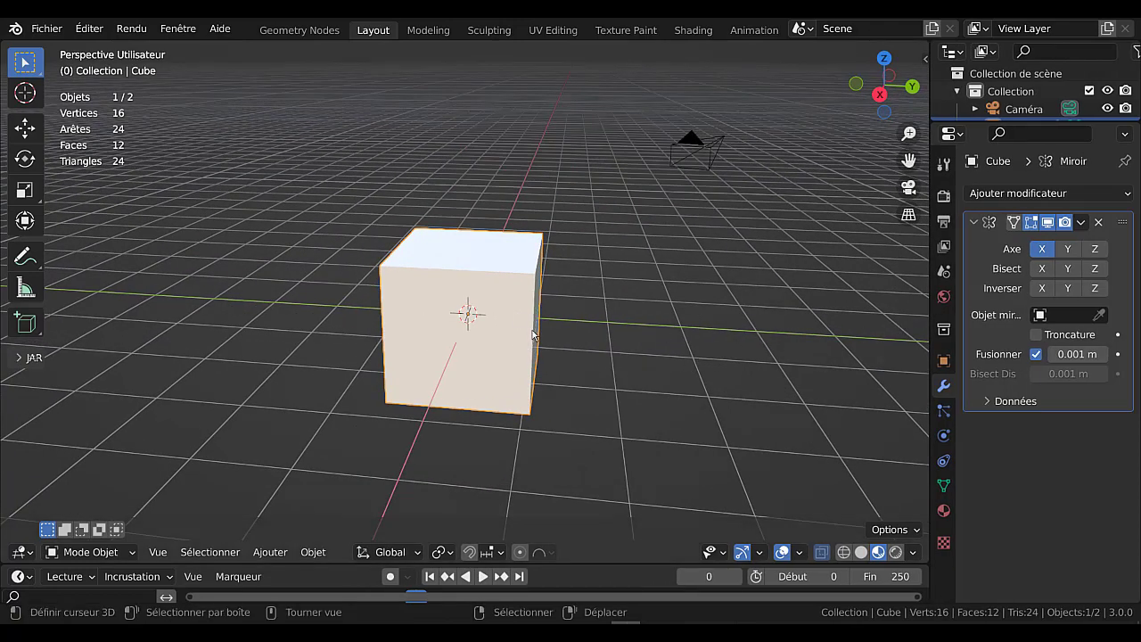
# - Add a Plain Axes empty and set it, Vide, as the cube's Mirror object
pyautogui.click(270, 553)
pyautogui.moveTo(291, 355)
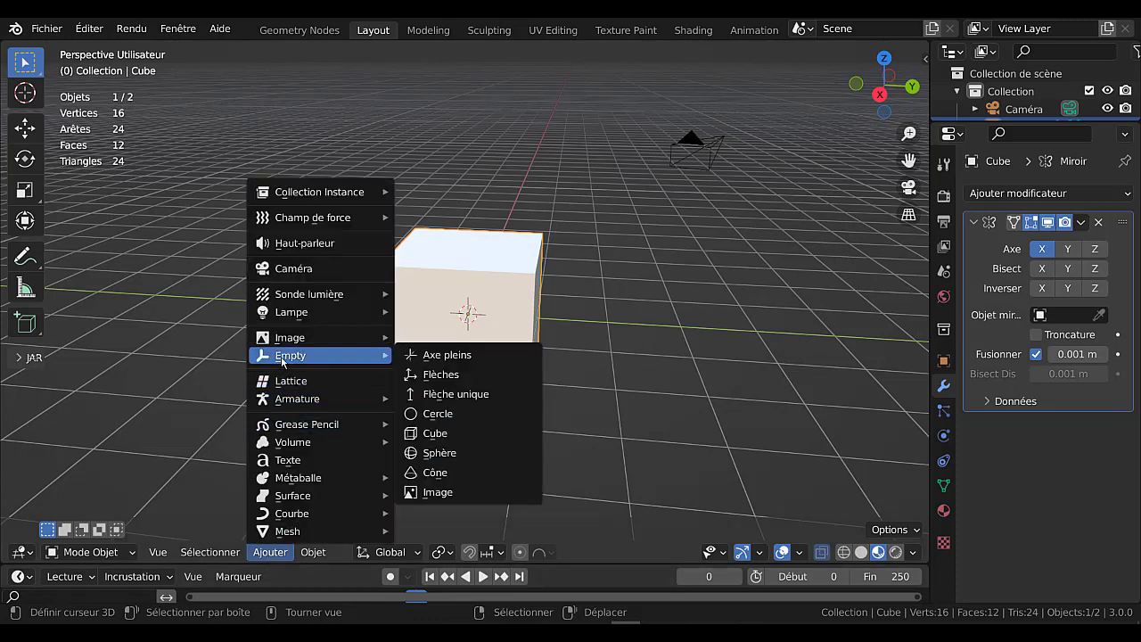
pyautogui.click(449, 355)
pyautogui.click(451, 308)
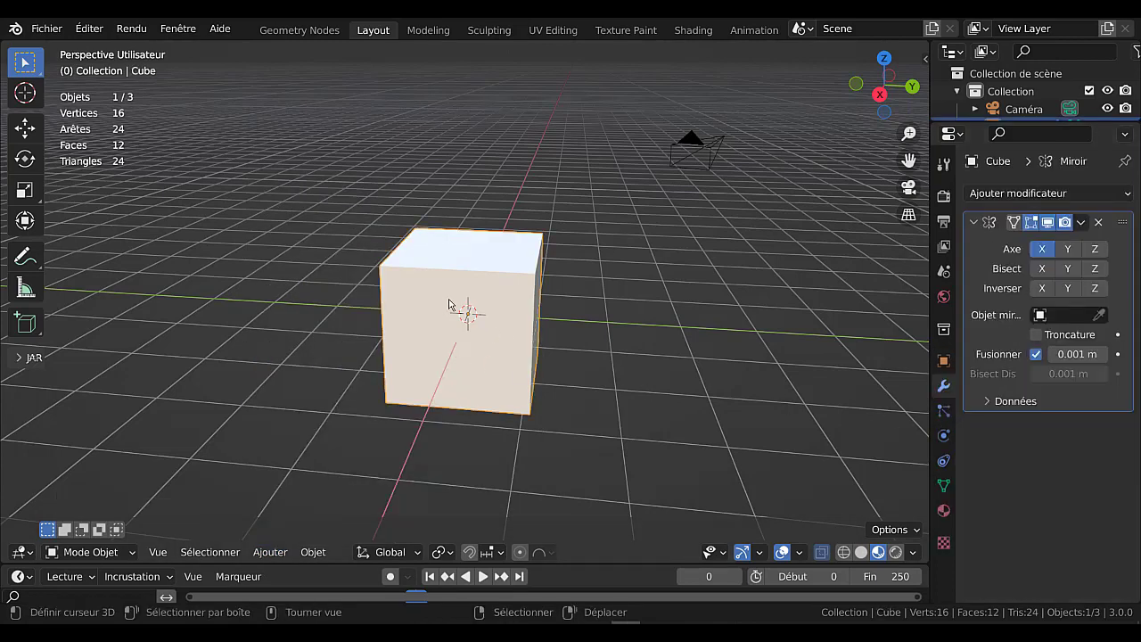
pyautogui.click(1080, 315)
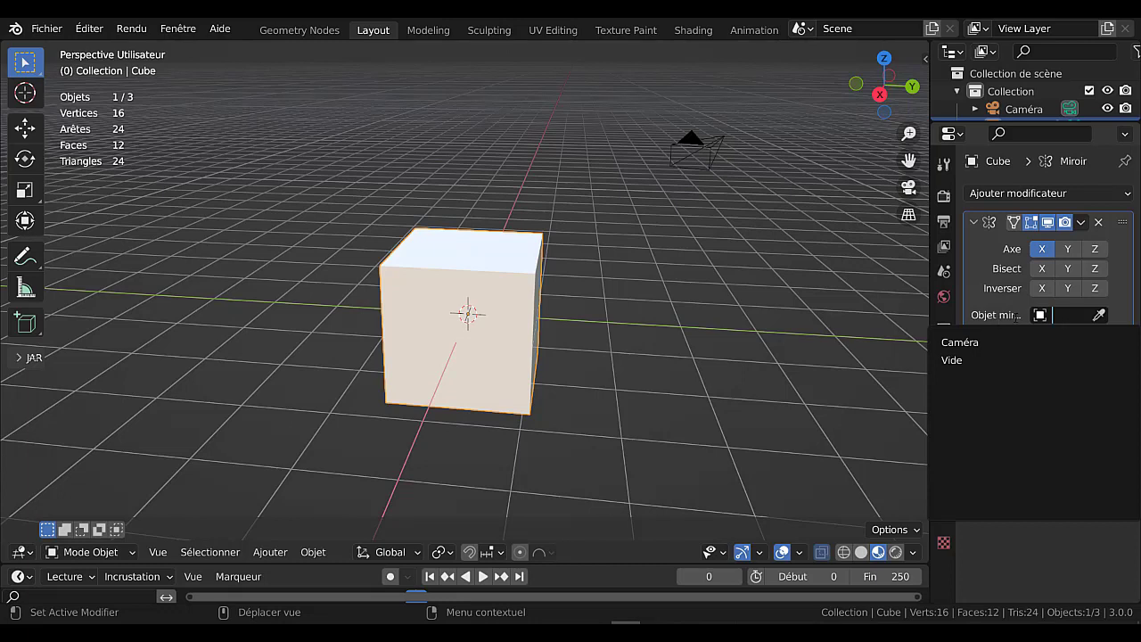
pyautogui.click(952, 360)
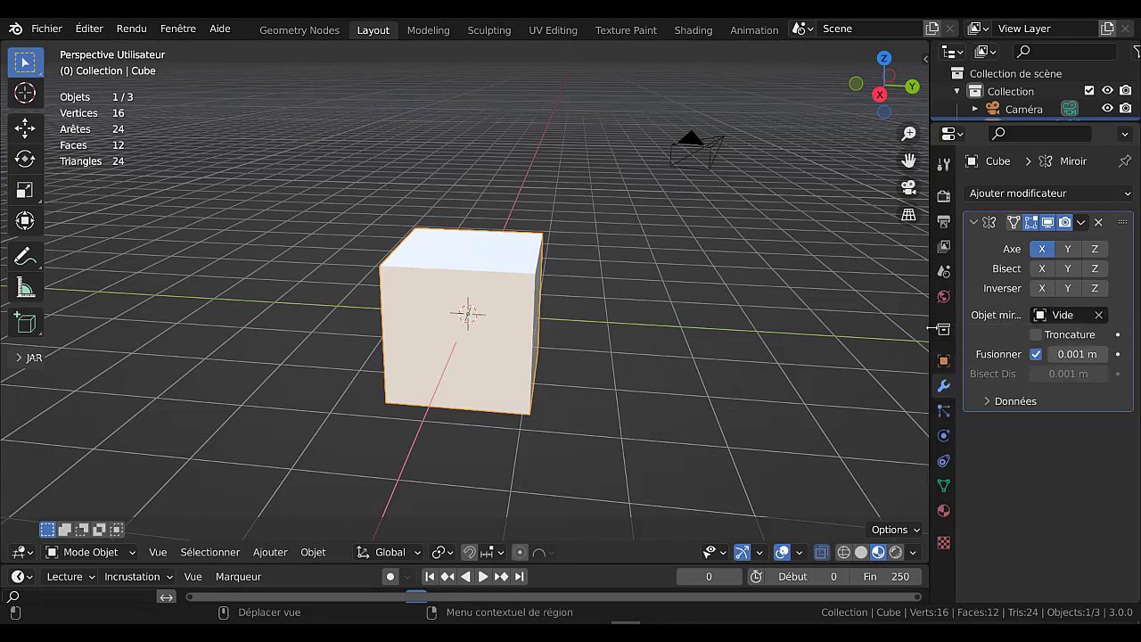
# - Enlarge the properties area and outliner, then select the empty Vide
pyautogui.moveTo(929, 321); pyautogui.dragTo(805, 328)
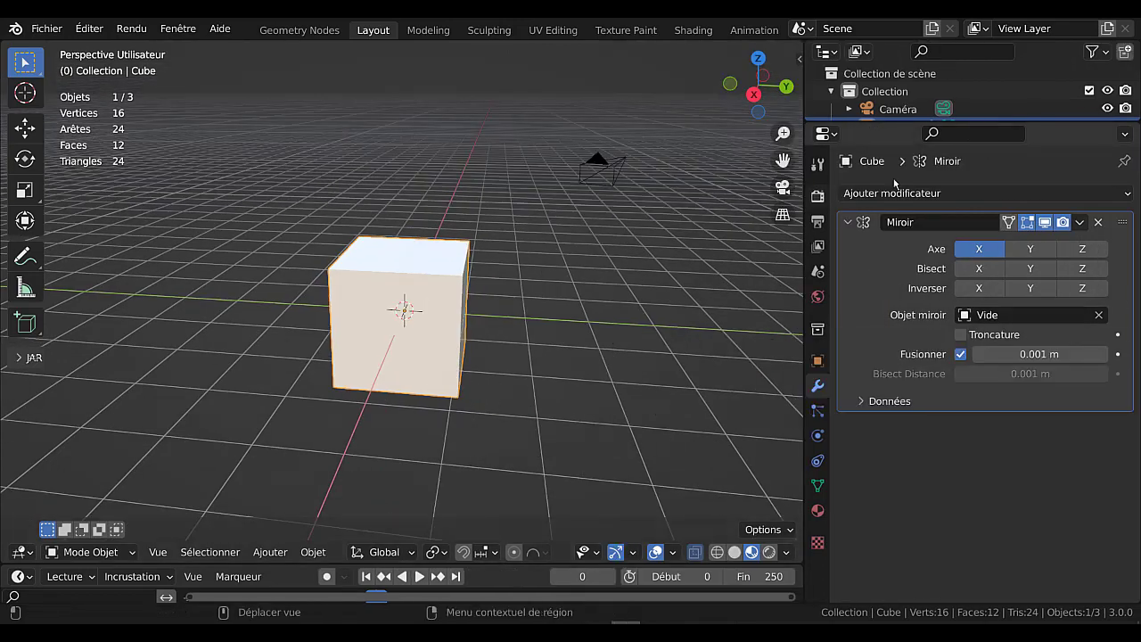
pyautogui.moveTo(896, 123); pyautogui.dragTo(896, 196)
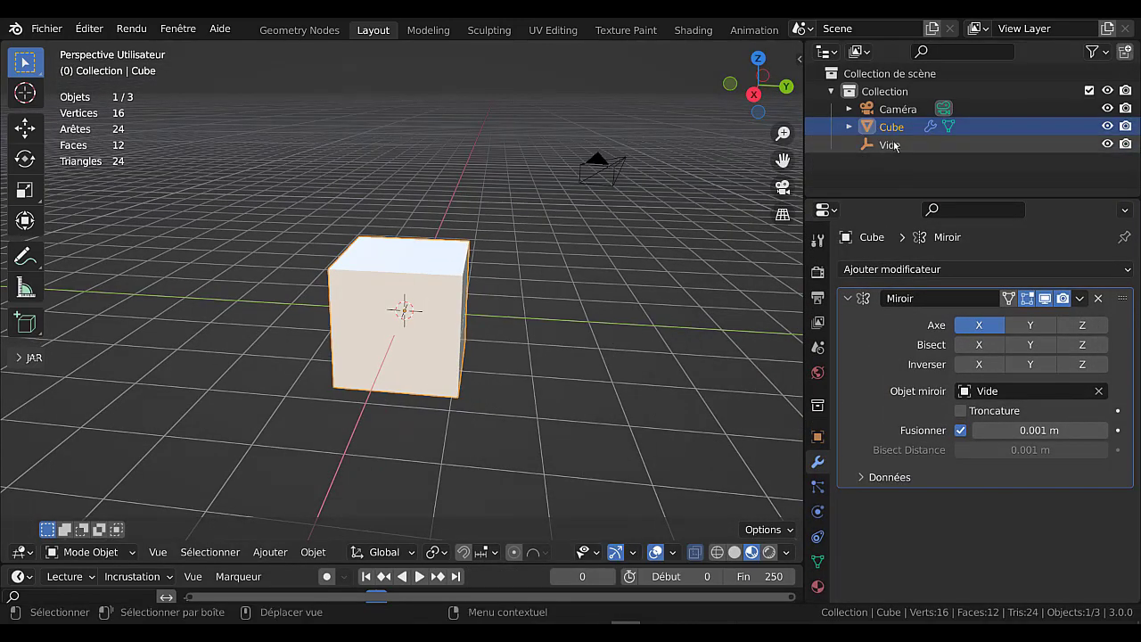
pyautogui.click(890, 144)
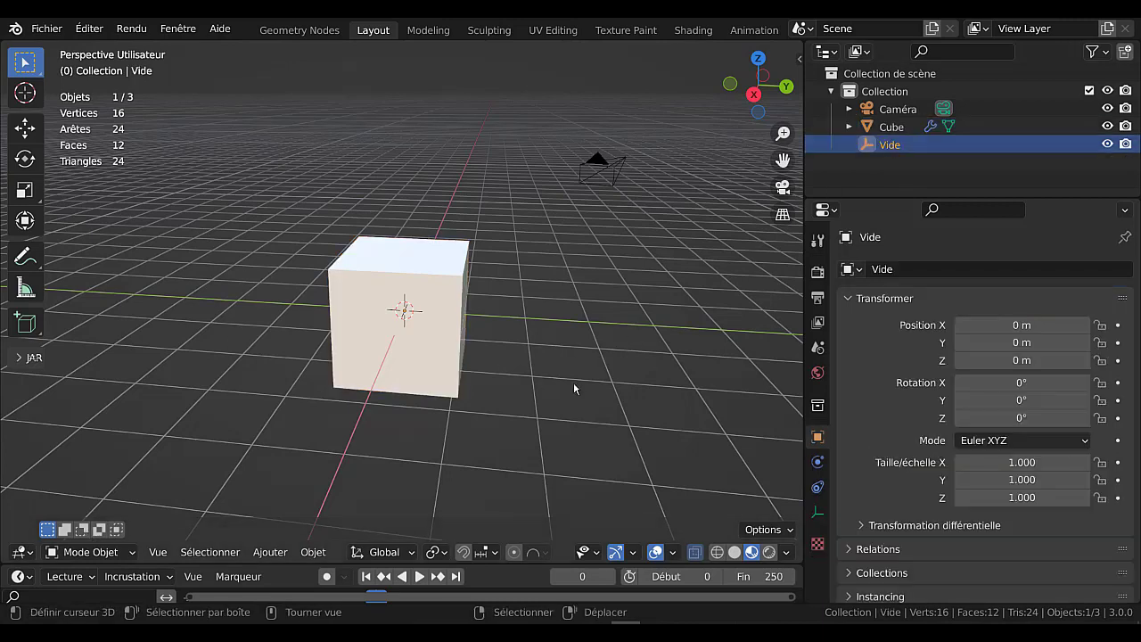
# - Abandon a trial Y move of the empty, leaving it at the origin, and reselect the cube
pyautogui.press('g')
pyautogui.press('y')
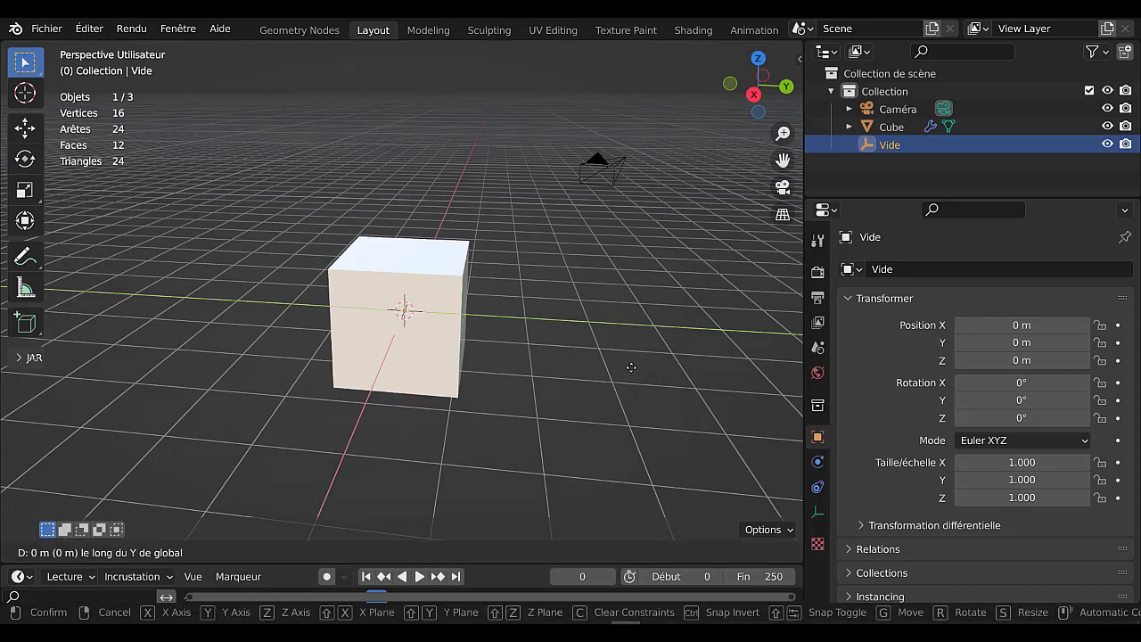
pyautogui.click(584, 379)
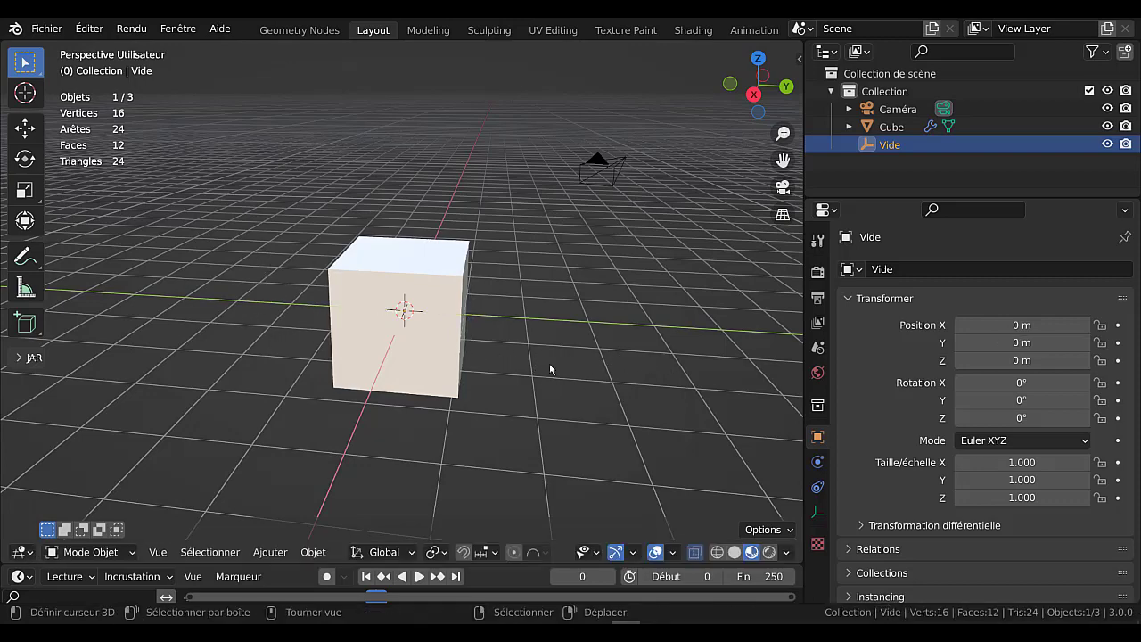
pyautogui.click(453, 350)
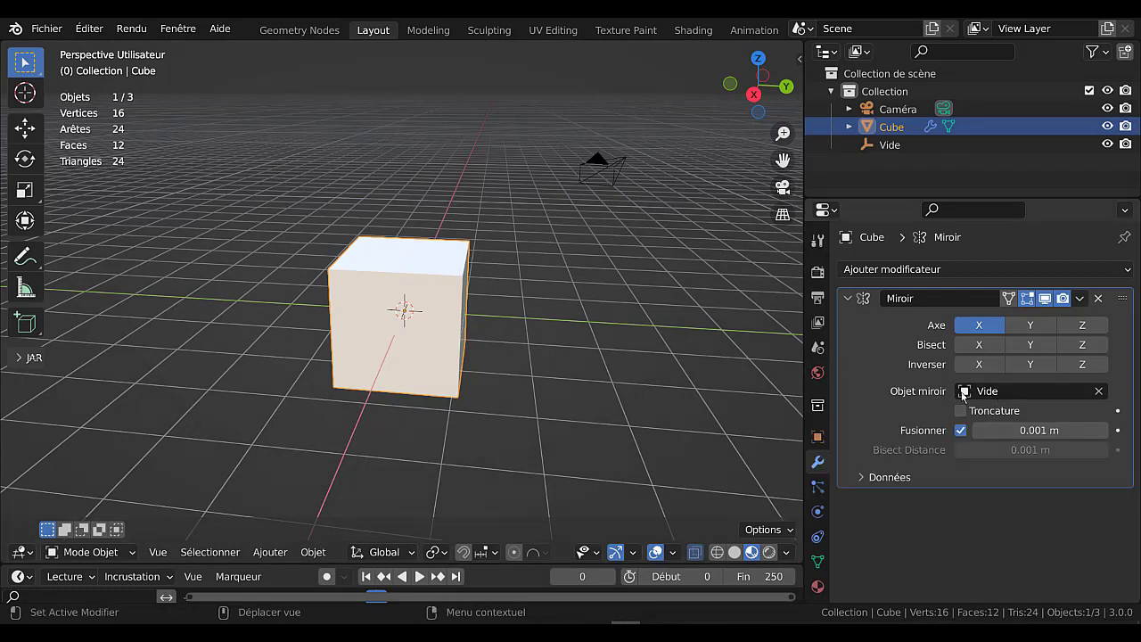
# - Move the empty Vide along X to -1.6805 m
pyautogui.click(892, 146)
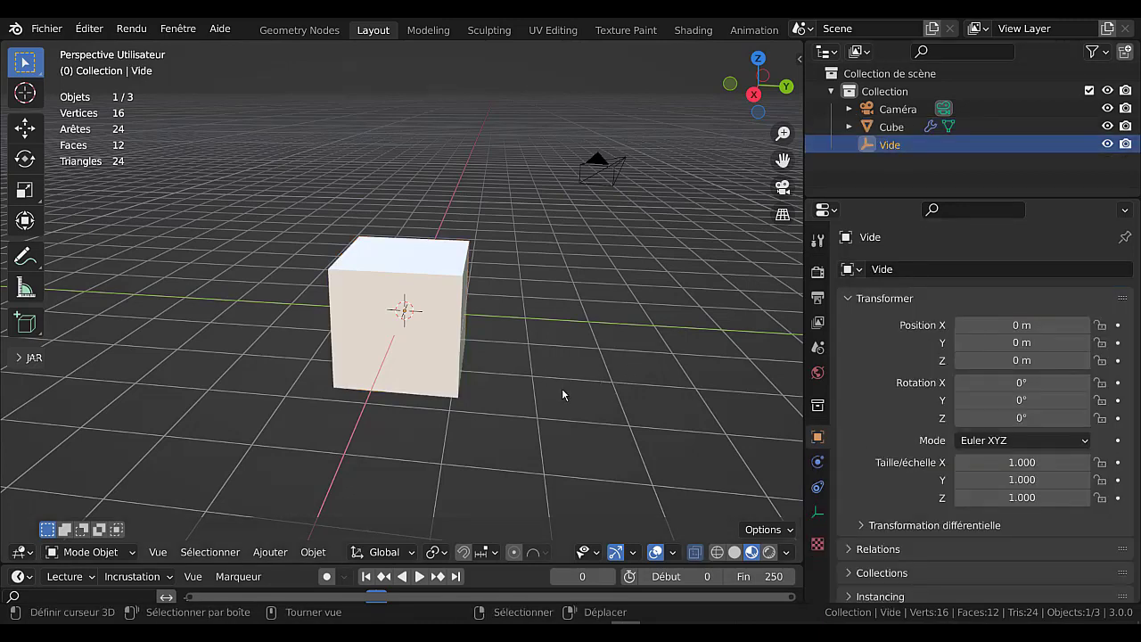
pyautogui.moveTo(638, 421); pyautogui.dragTo(497, 440, button='middle')
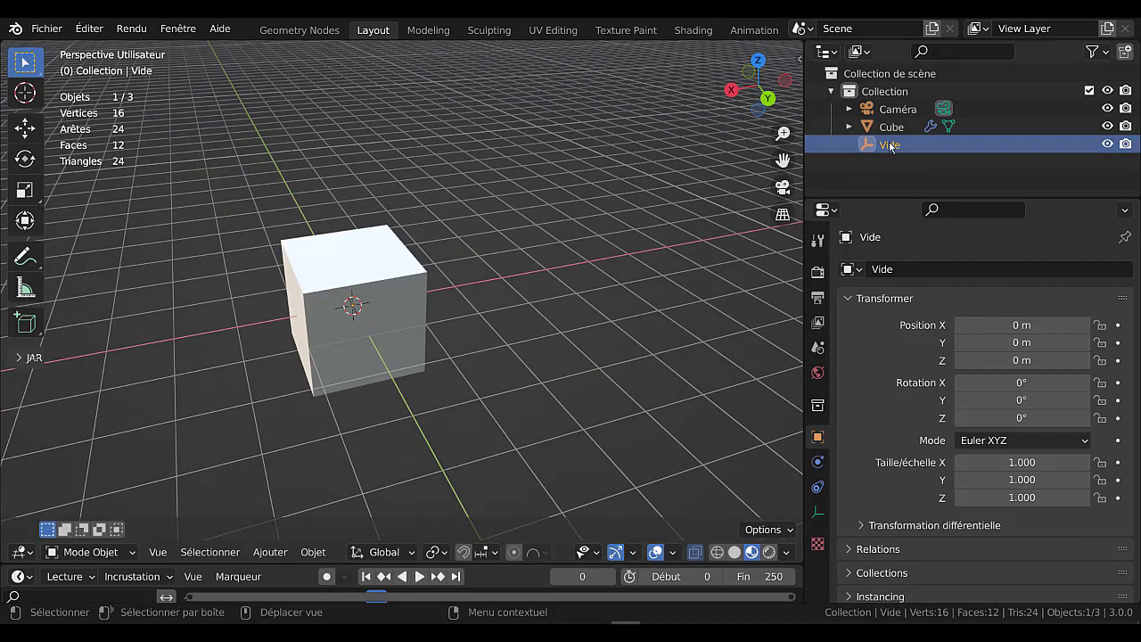
pyautogui.press('g')
pyautogui.press('x')
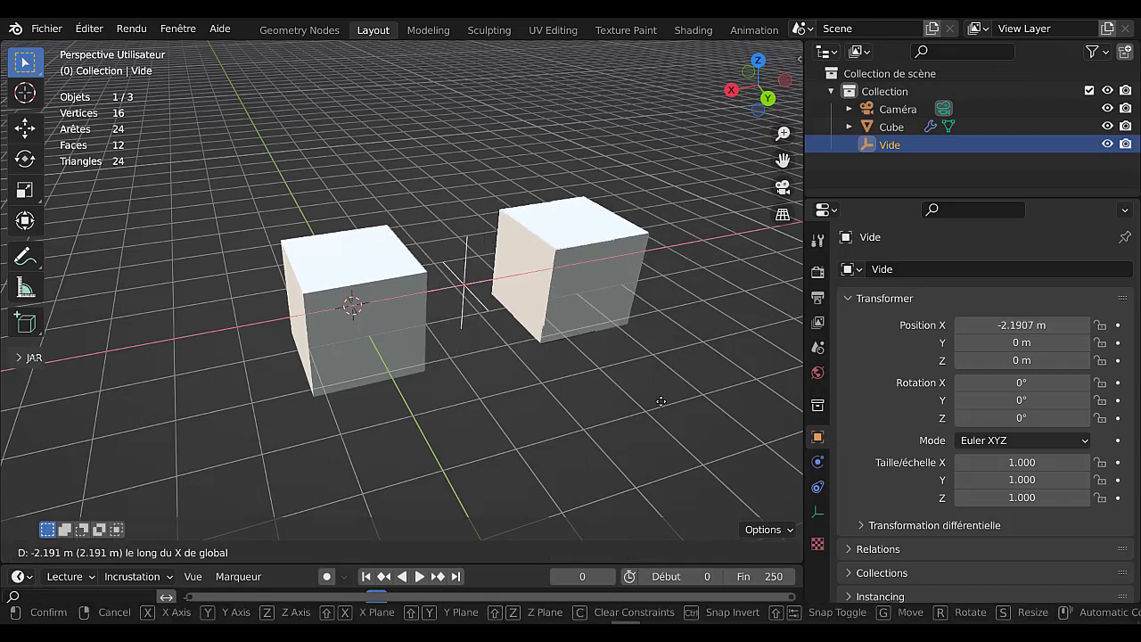
pyautogui.click(668, 435)
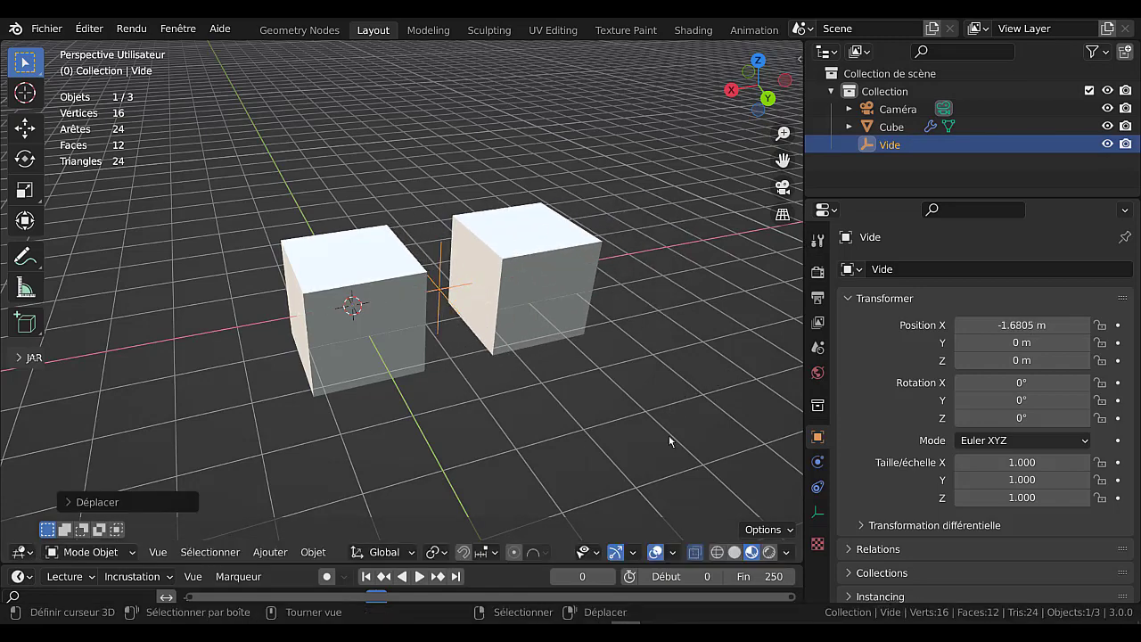
pyautogui.moveTo(669, 435)
pyautogui.mouseDown(button='middle')
pyautogui.moveTo(521, 465)
pyautogui.moveTo(503, 449)
pyautogui.moveTo(428, 457)
pyautogui.moveTo(438, 438)
pyautogui.mouseUp(button='middle')
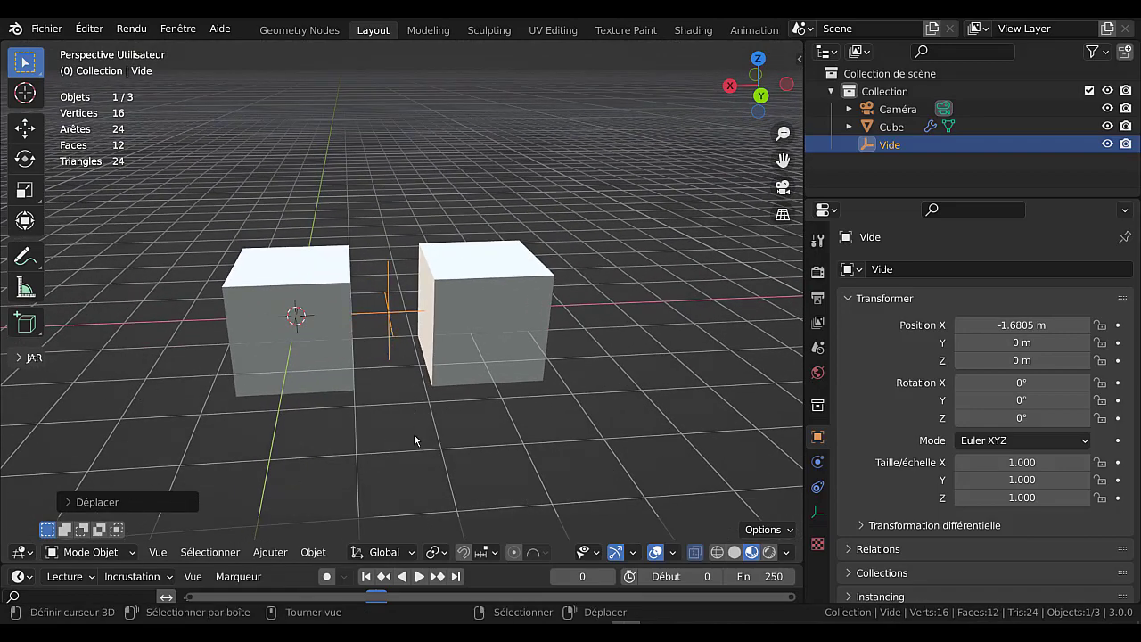
# - Move Vide further along X to -2.0392 m and reselect the cube
pyautogui.press('g')
pyautogui.press('x')
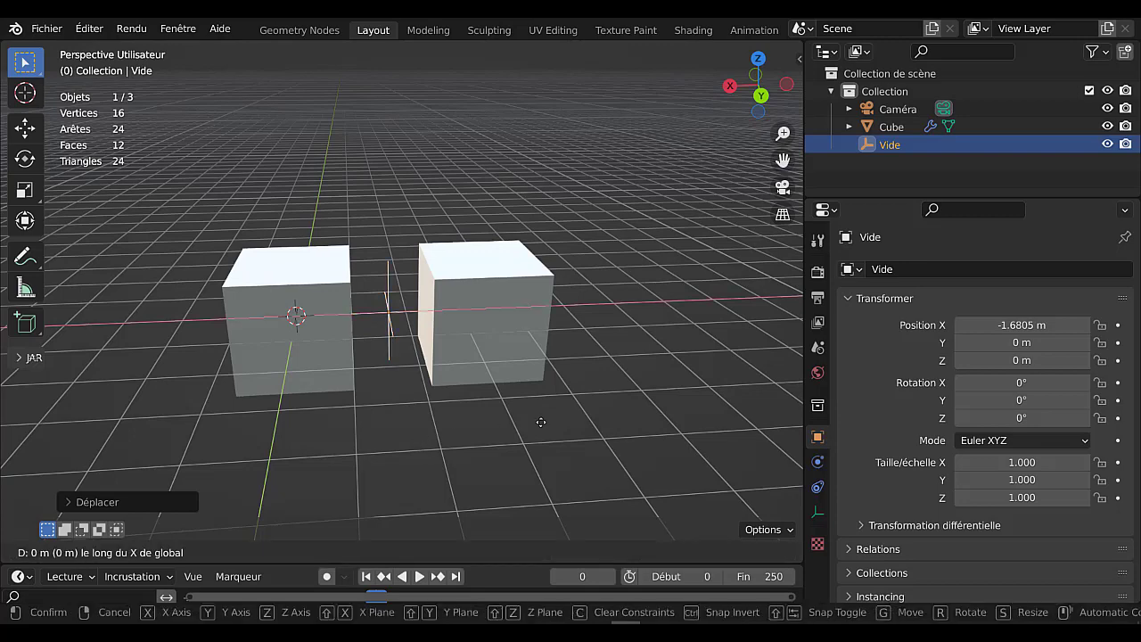
pyautogui.click(757, 375)
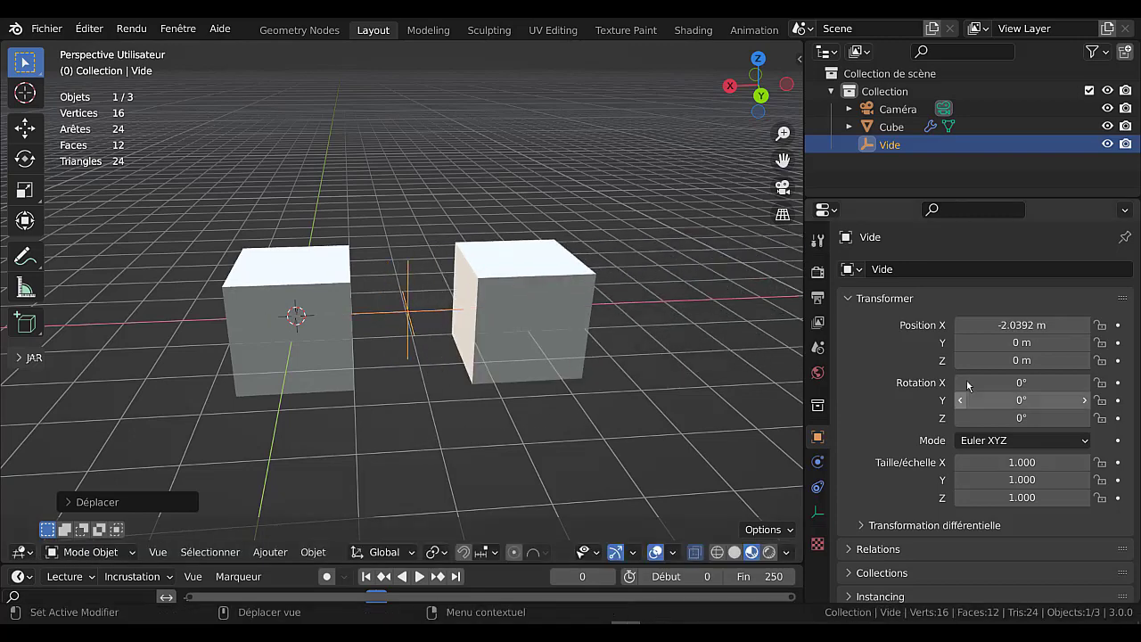
pyautogui.moveTo(391, 377); pyautogui.dragTo(298, 319, button='middle')
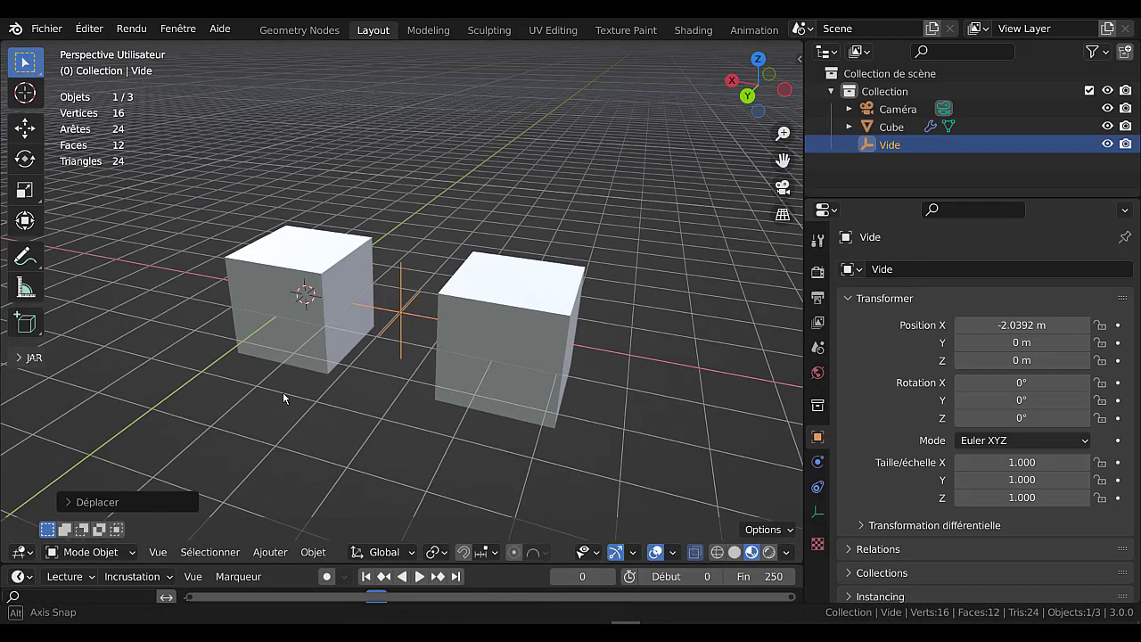
pyautogui.click(298, 319)
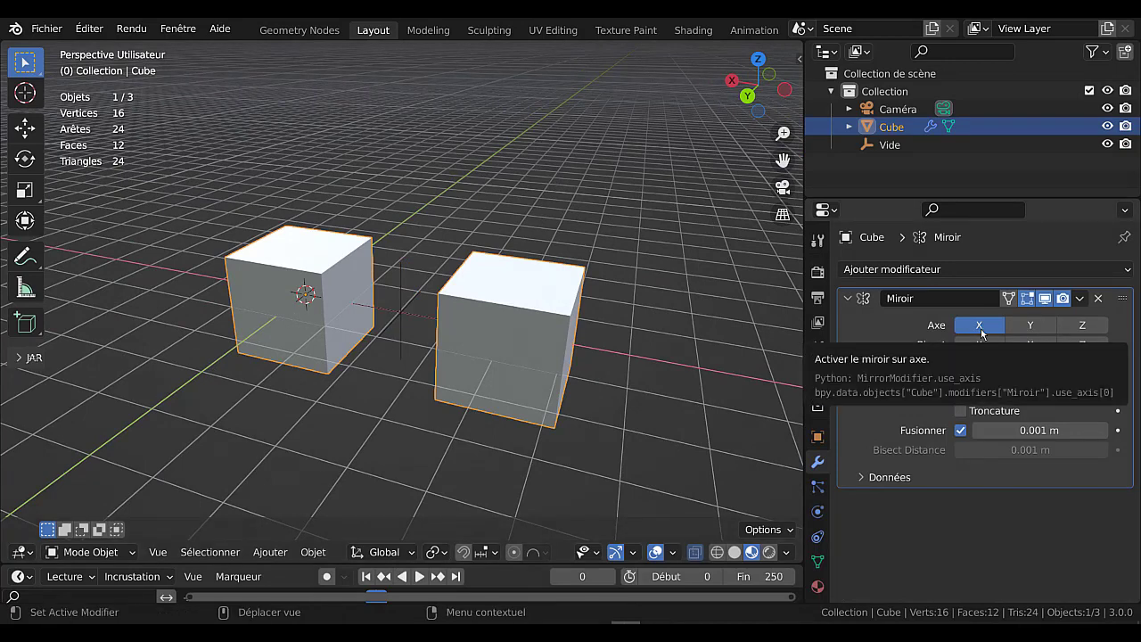
# - Turn on Y and Z mirroring alongside X, giving 64 vertices and 48 faces
pyautogui.click(1032, 327)
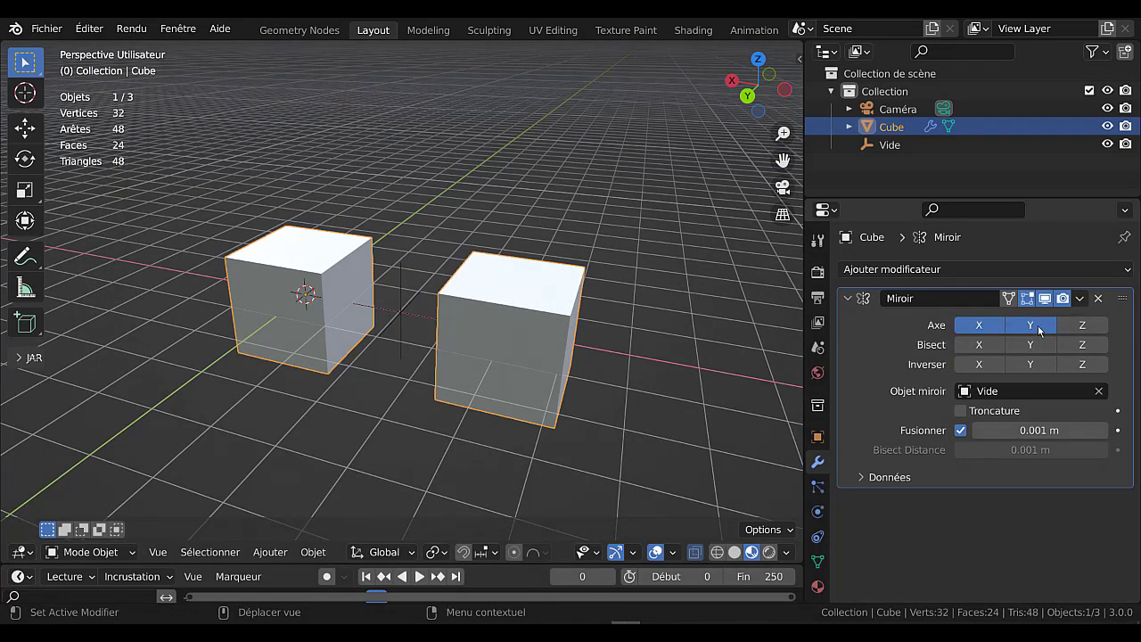
pyautogui.click(1081, 327)
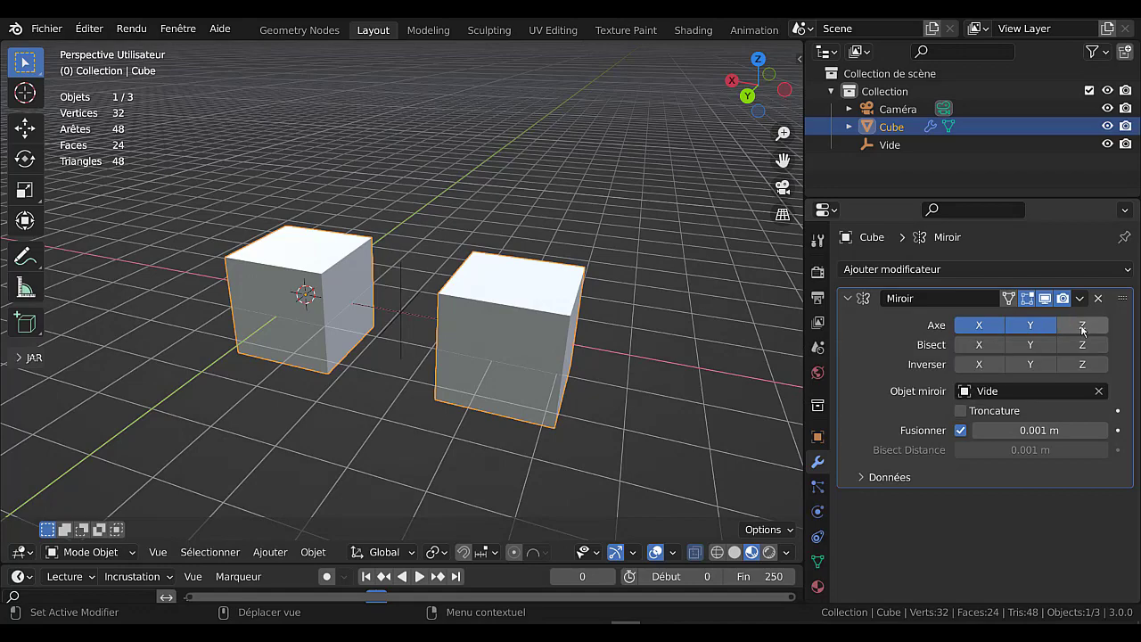
pyautogui.moveTo(738, 407); pyautogui.dragTo(619, 435, button='middle')
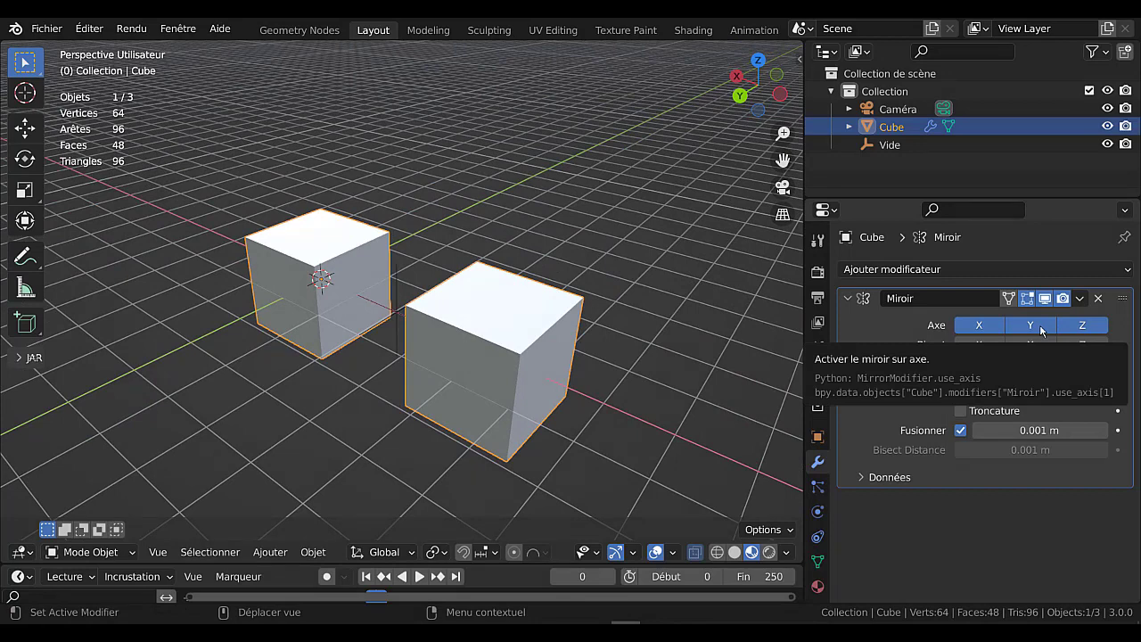
# - Move the empty Vide to Y -3.1196 m, then raise it to Z 2.0323 m
pyautogui.click(397, 311)
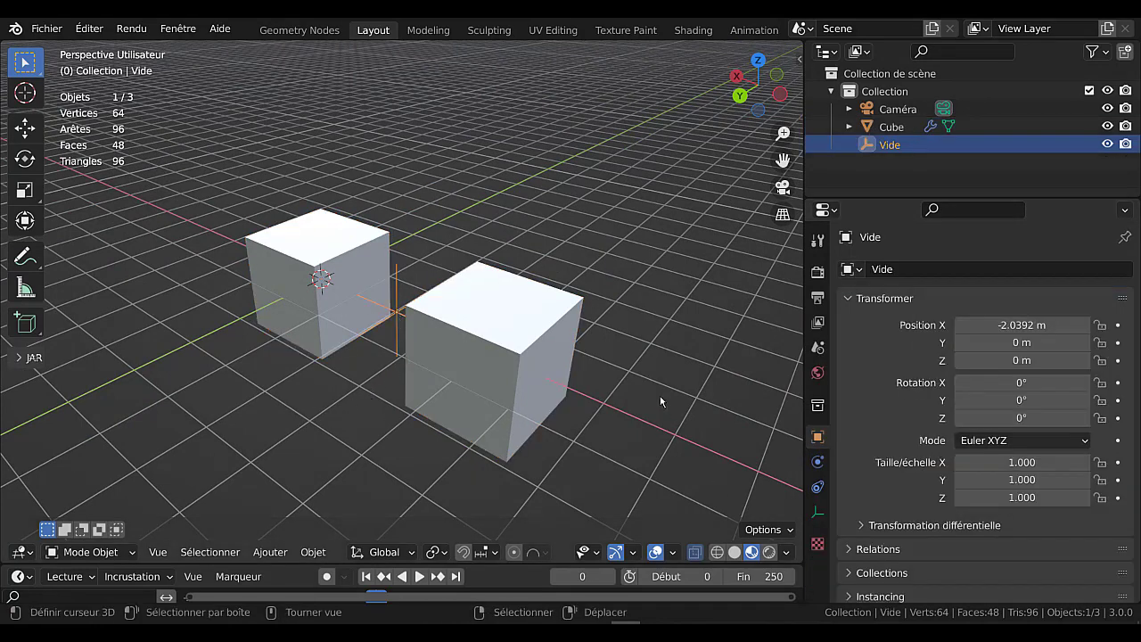
pyautogui.press('g')
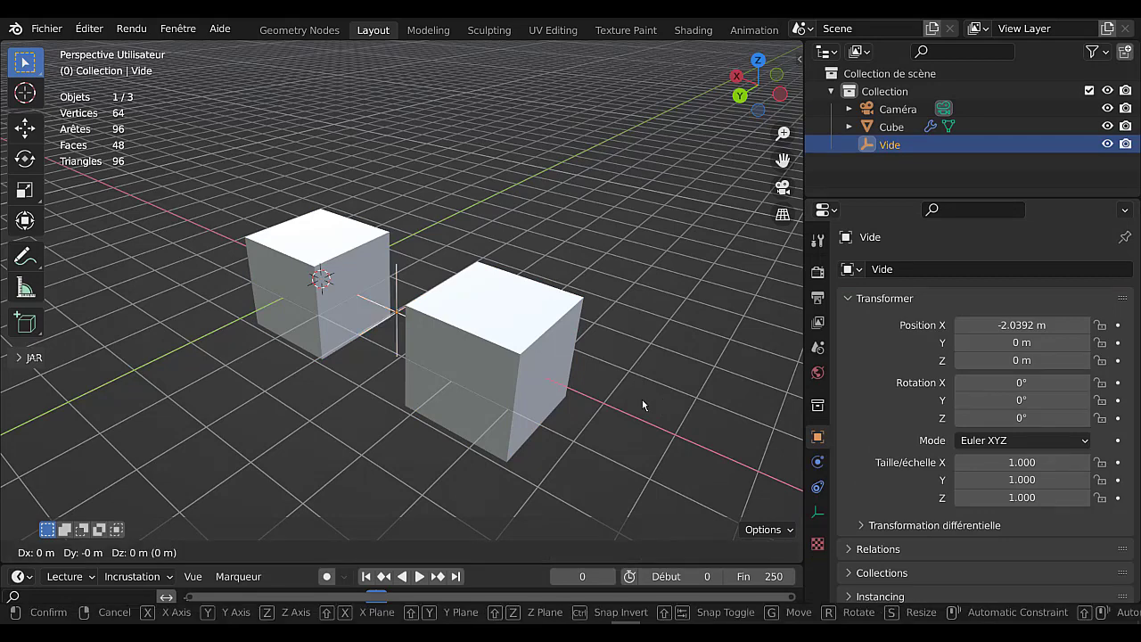
pyautogui.press('y')
pyautogui.click(632, 321)
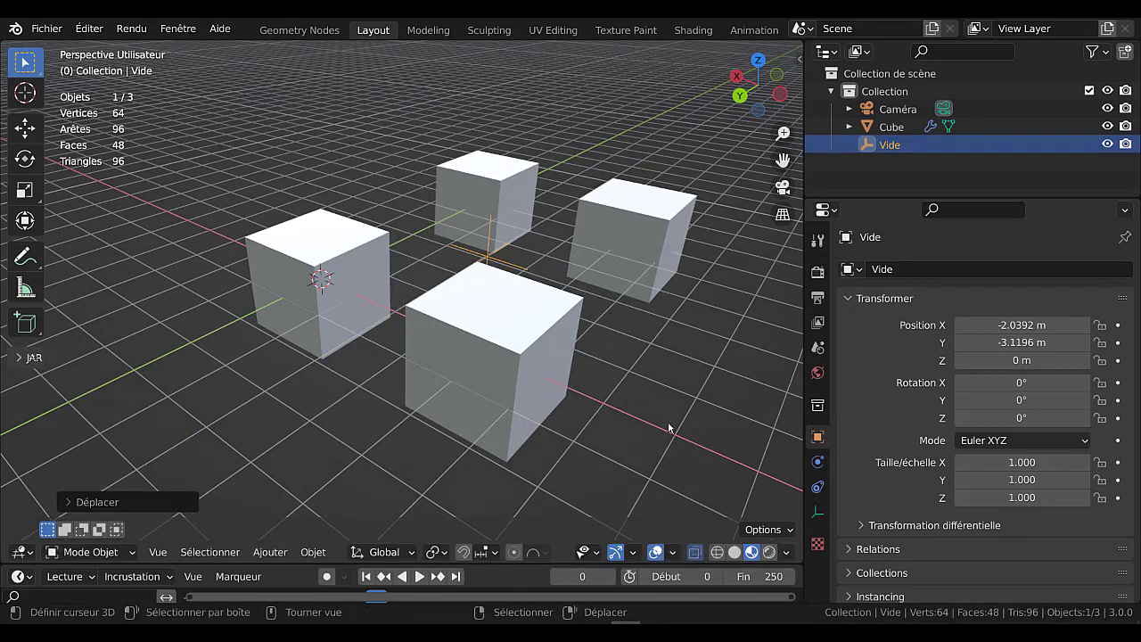
pyautogui.press('g')
pyautogui.press('z')
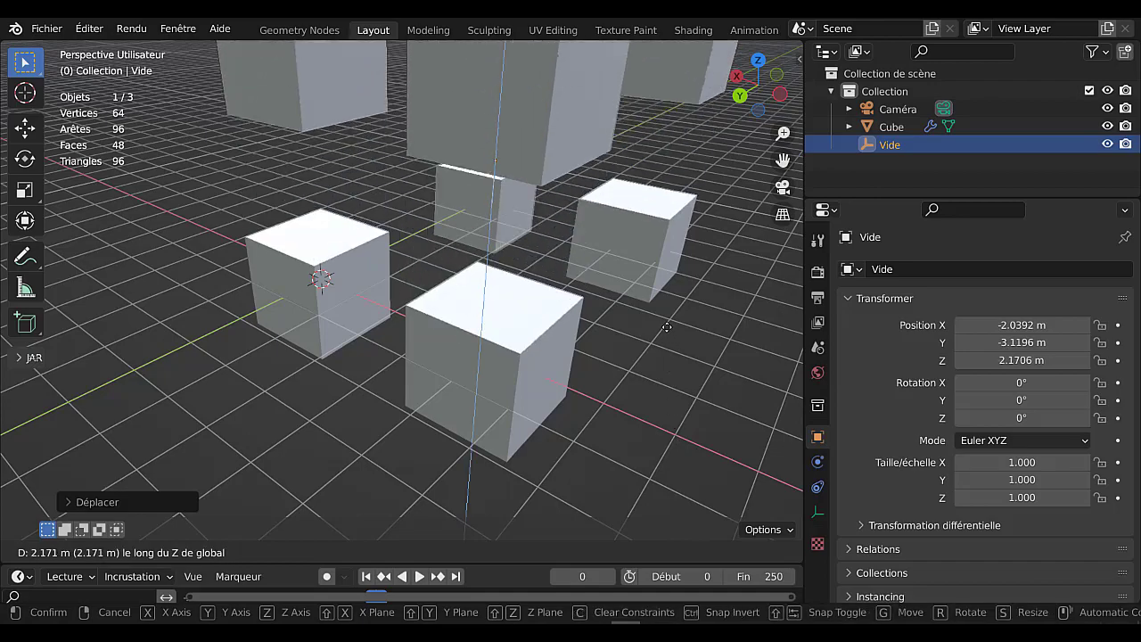
pyautogui.click(664, 332)
pyautogui.scroll(-4, 469, 410)
pyautogui.moveTo(430, 445)
pyautogui.mouseDown(button='middle')
pyautogui.moveTo(488, 371)
pyautogui.moveTo(467, 372)
pyautogui.moveTo(530, 349)
pyautogui.mouseUp(button='middle')
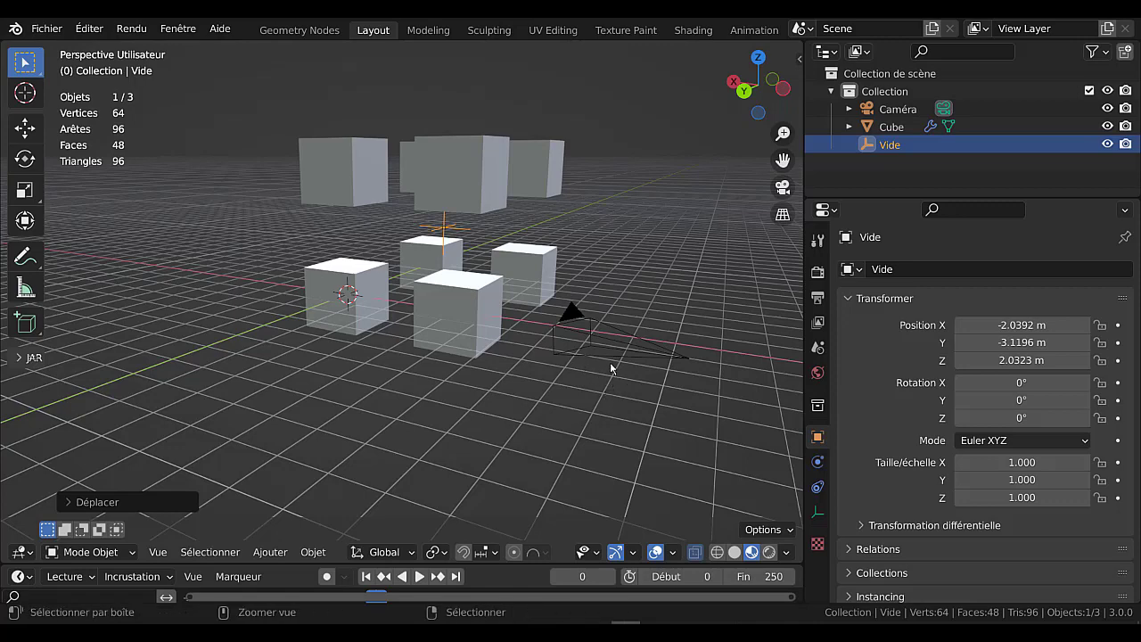
# - Undo the empty's moves and the extra Y/Z mirror axes, then reselect the cube
pyautogui.hotkey('ctrl', 'z')
pyautogui.hotkey('ctrl', 'z')
pyautogui.hotkey('ctrl', 'z')
pyautogui.hotkey('ctrl', 'z')
pyautogui.hotkey('ctrl', 'z')
pyautogui.hotkey('ctrl', 'z')
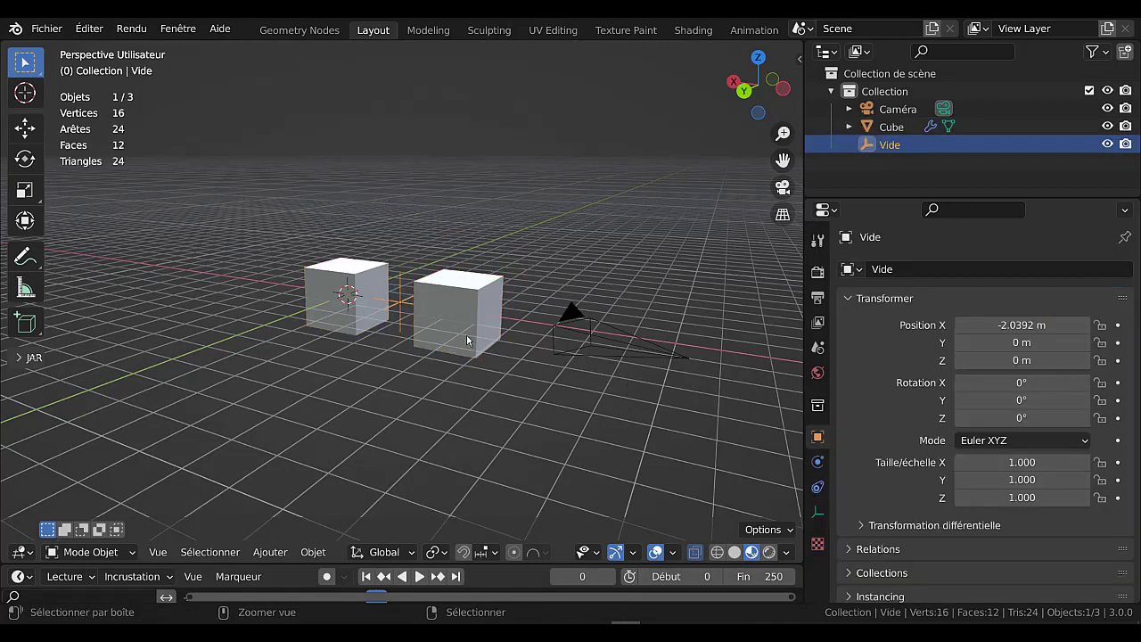
pyautogui.hotkey('ctrl', 'z')
pyautogui.hotkey('ctrl', 'z')
pyautogui.hotkey('ctrl', 'z')
pyautogui.moveTo(417, 323)
pyautogui.mouseDown(button='middle')
pyautogui.moveTo(502, 336)
pyautogui.moveTo(454, 353)
pyautogui.moveTo(544, 360)
pyautogui.moveTo(449, 324)
pyautogui.mouseUp(button='middle')
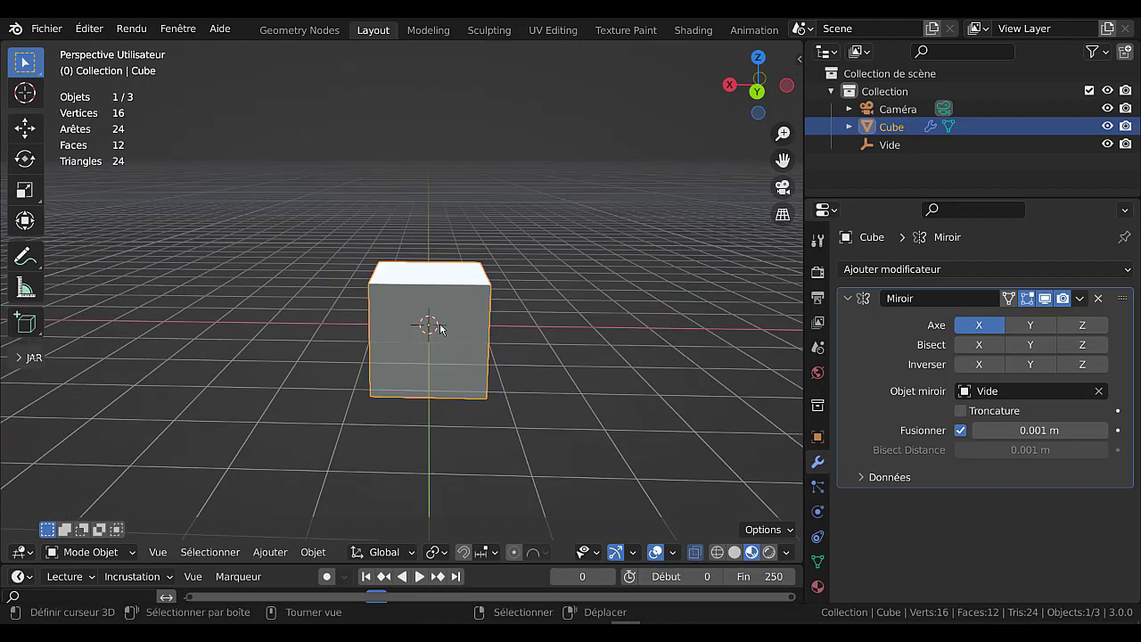
pyautogui.click(447, 323)
pyautogui.click(447, 322)
pyautogui.press('g')
pyautogui.press('Escape')
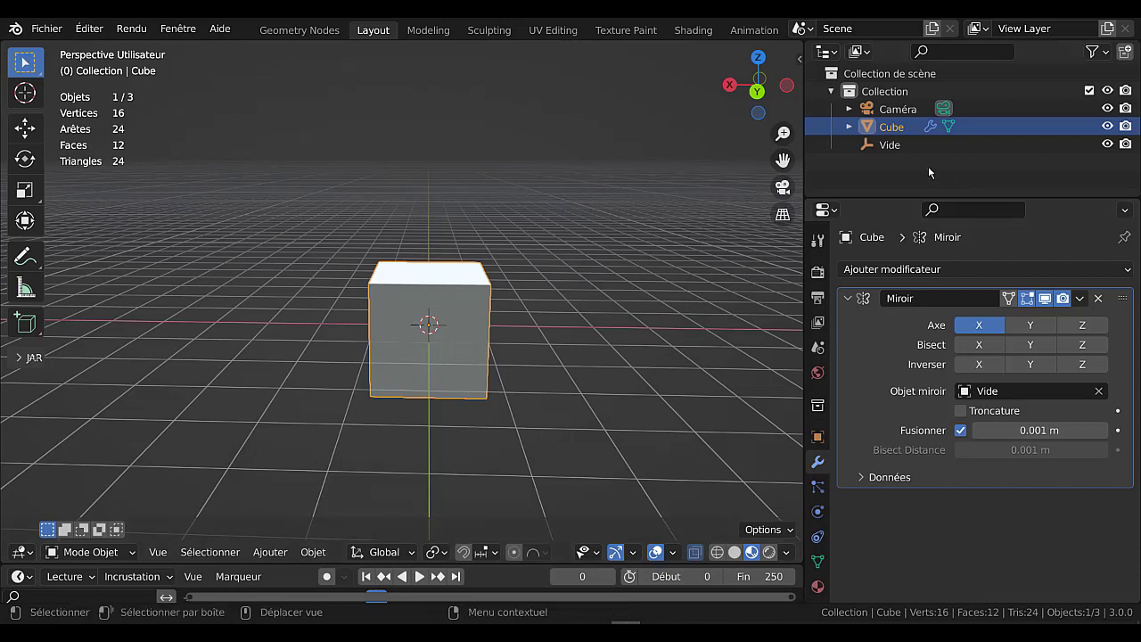
# - Delete the empty Vide from the Outliner
pyautogui.click(901, 145)
pyautogui.rightClick(905, 147)
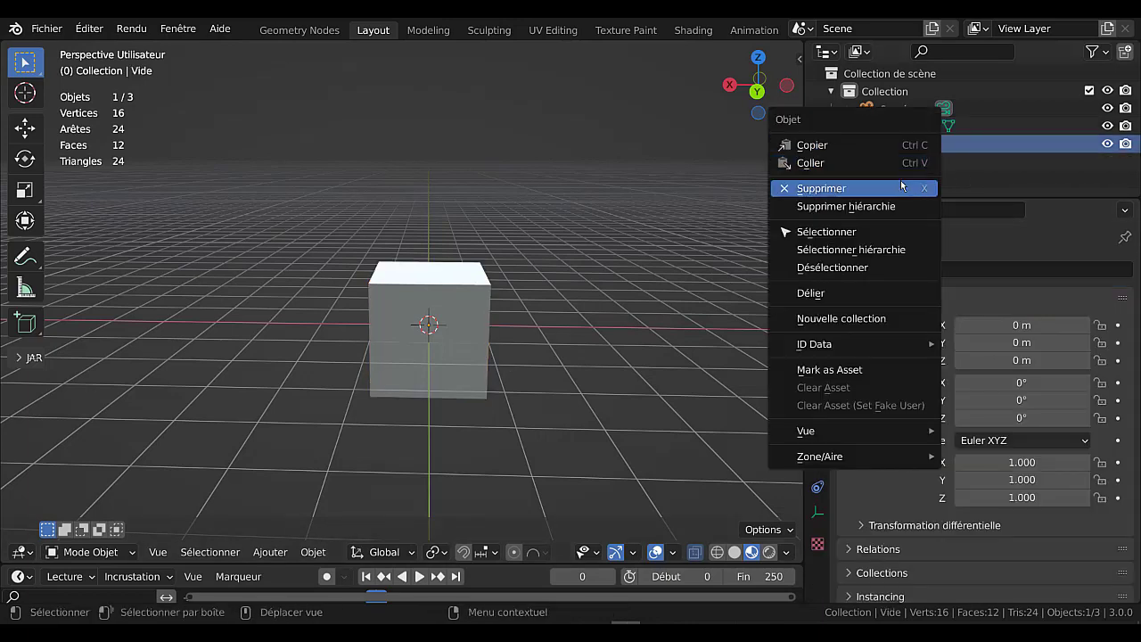
pyautogui.click(856, 188)
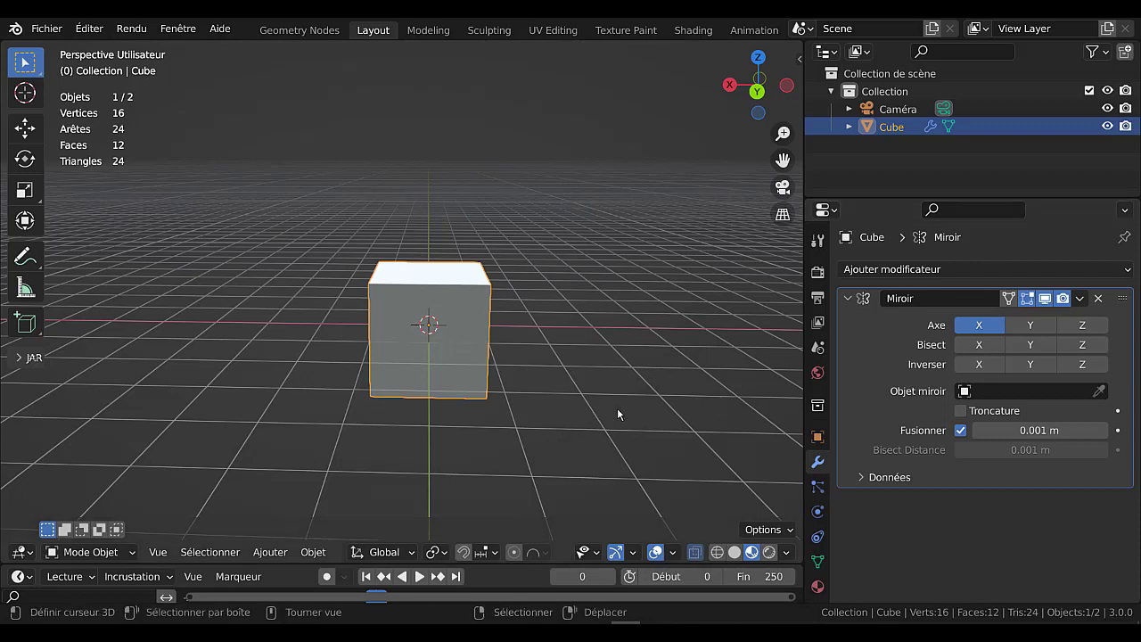
# - In Edit Mode, shift the cube's mesh along X to the left of its origin
pyautogui.press('Tab')
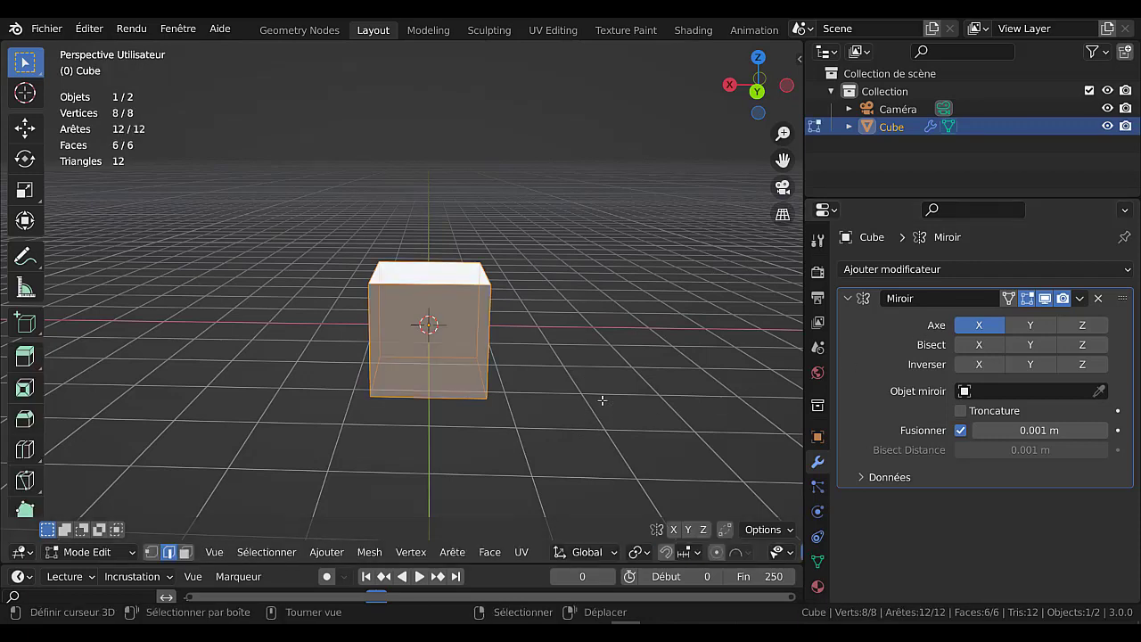
pyautogui.press('g')
pyautogui.press('x')
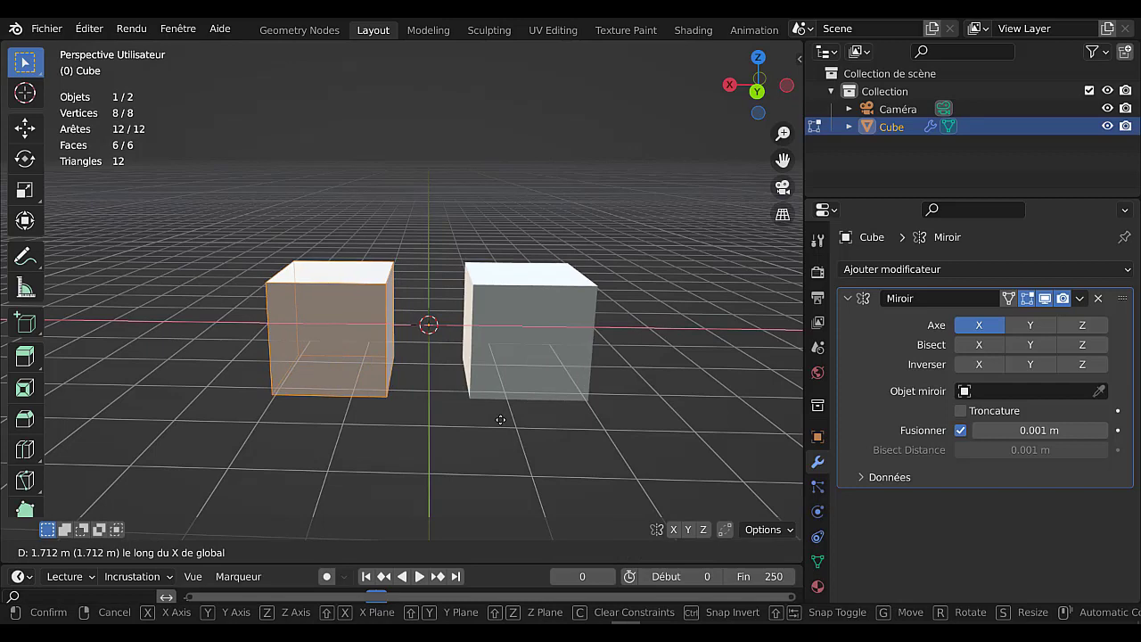
pyautogui.click(478, 441)
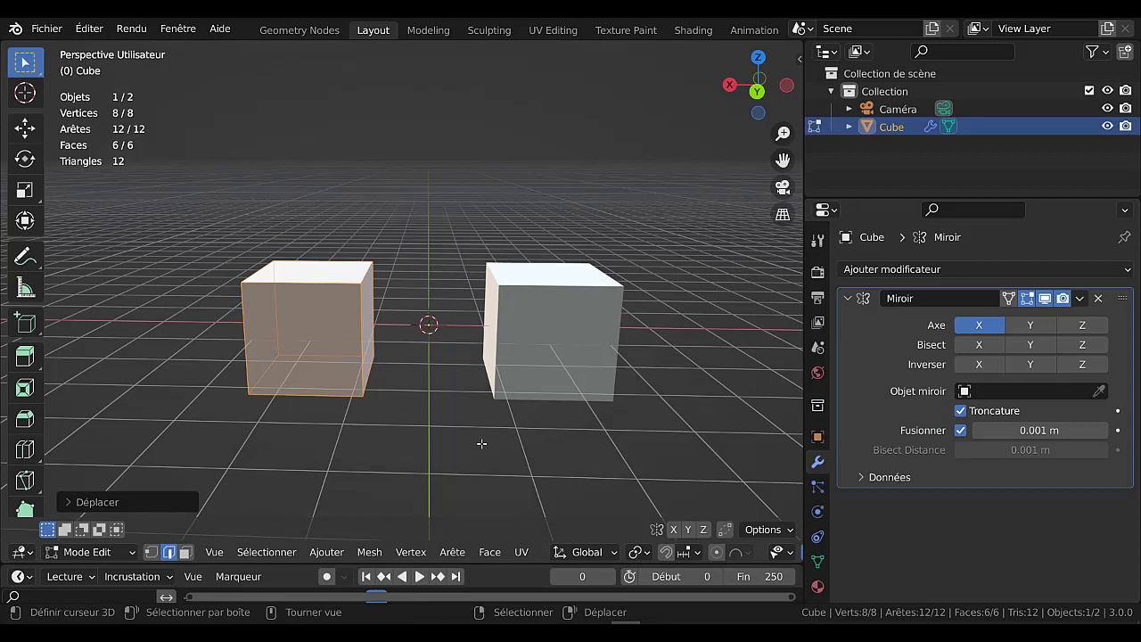
# - Slide the cube about 1.2 m along X until it joins its mirrored copy
pyautogui.press('g')
pyautogui.press('x')
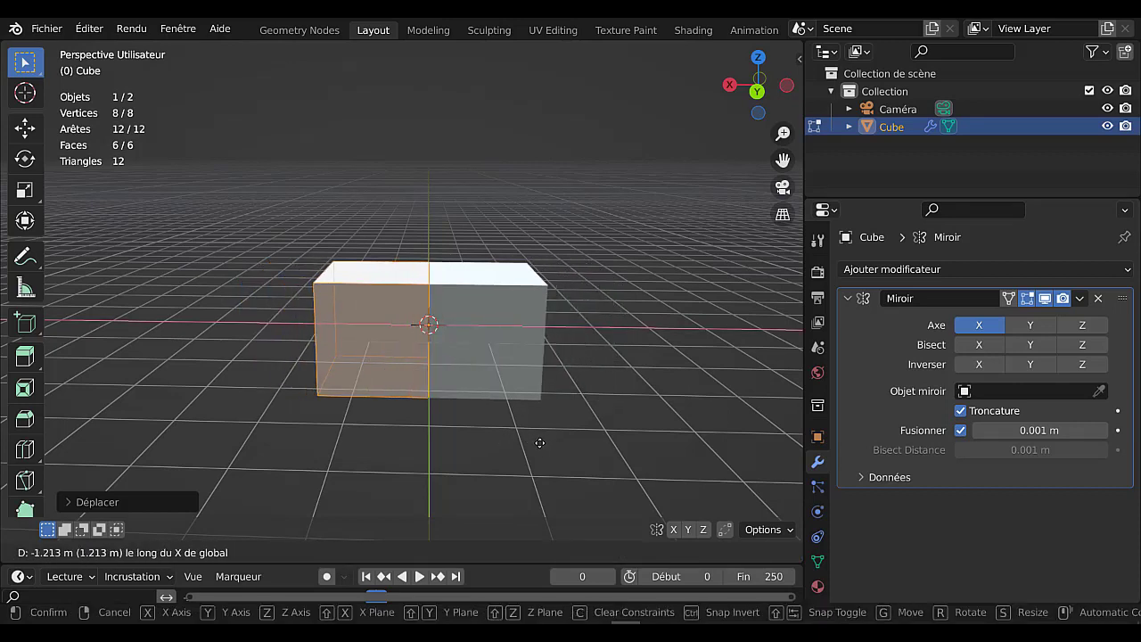
pyautogui.click(544, 444)
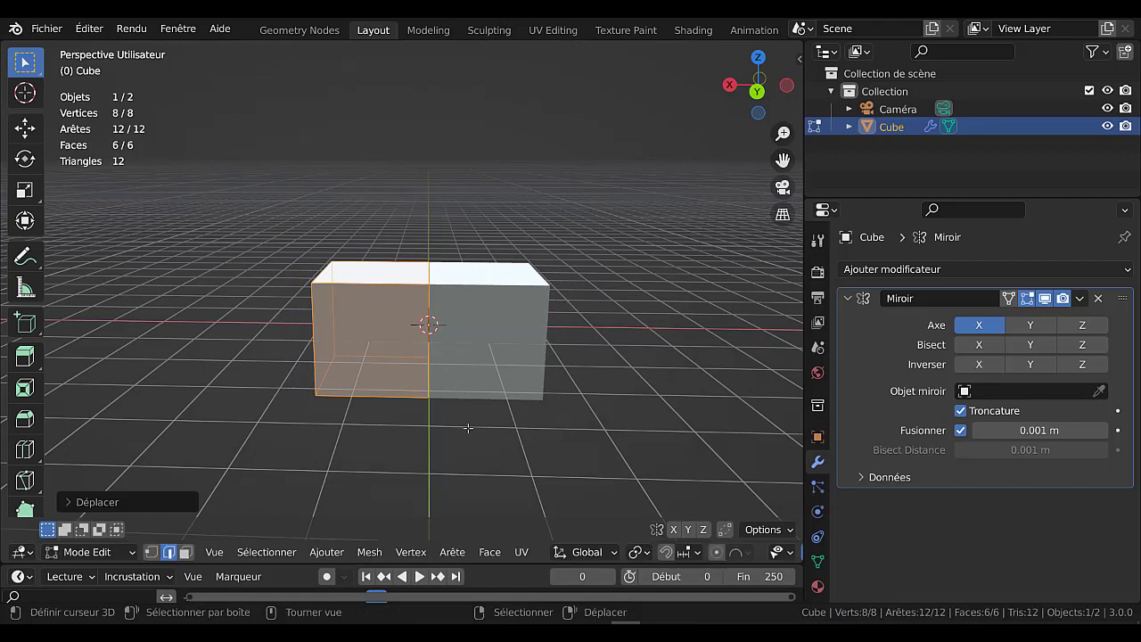
pyautogui.moveTo(504, 441); pyautogui.dragTo(532, 456, button='middle')
pyautogui.scroll(2, 532, 457)
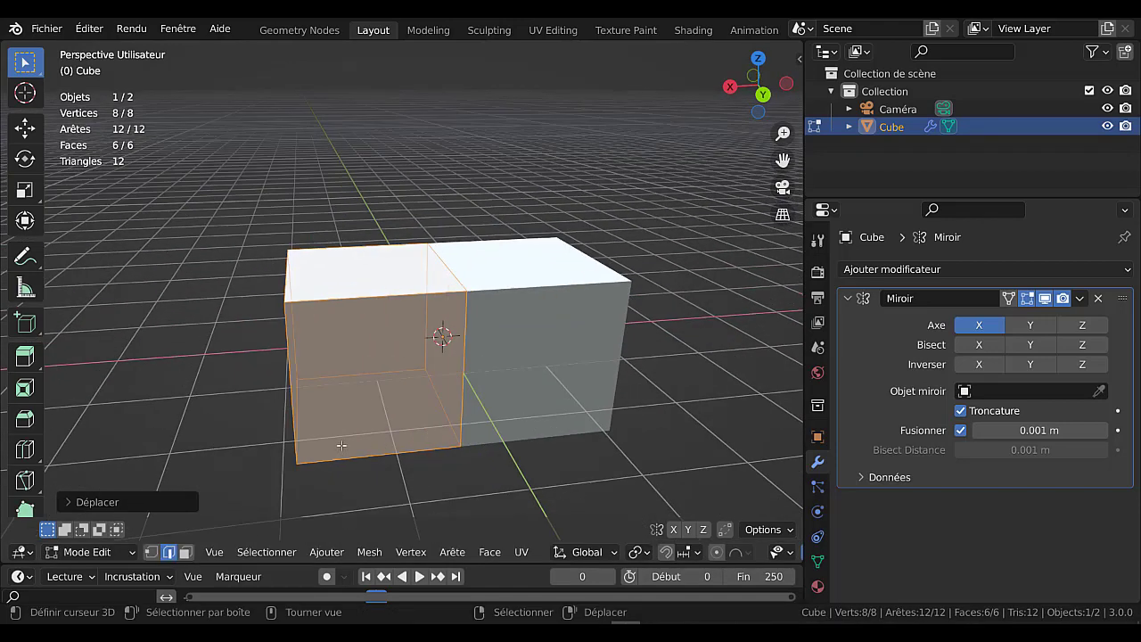
# - In face select mode, select only the top face of the joined block
pyautogui.click(185, 552)
pyautogui.click(442, 243)
pyautogui.click(392, 271)
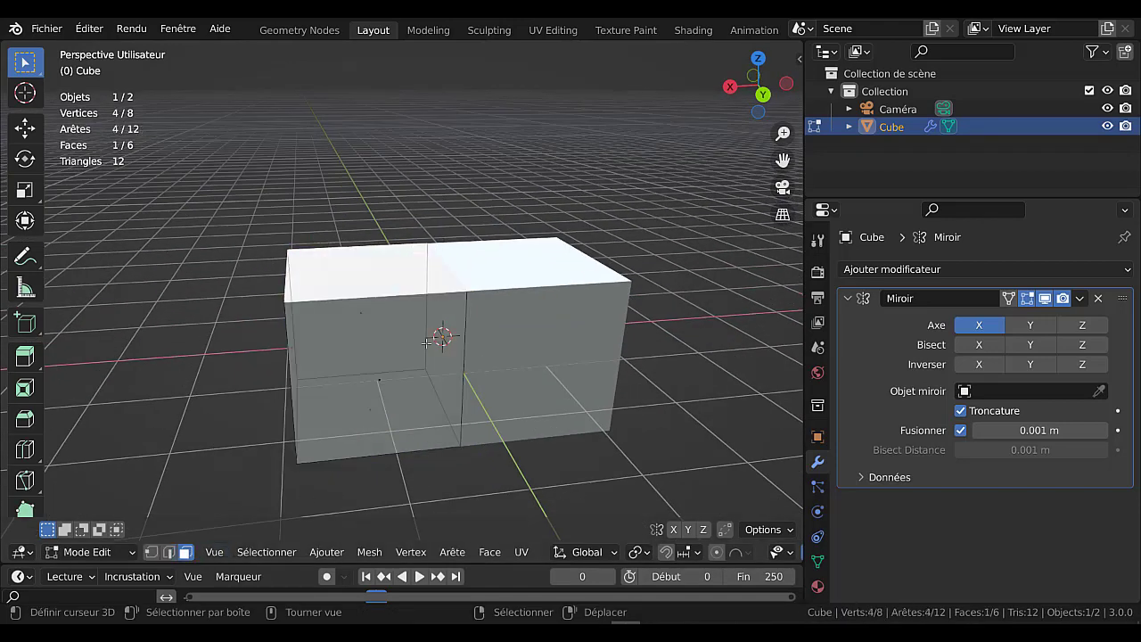
pyautogui.scroll(-2, 430, 347)
pyautogui.moveTo(510, 434); pyautogui.dragTo(558, 447, button='middle')
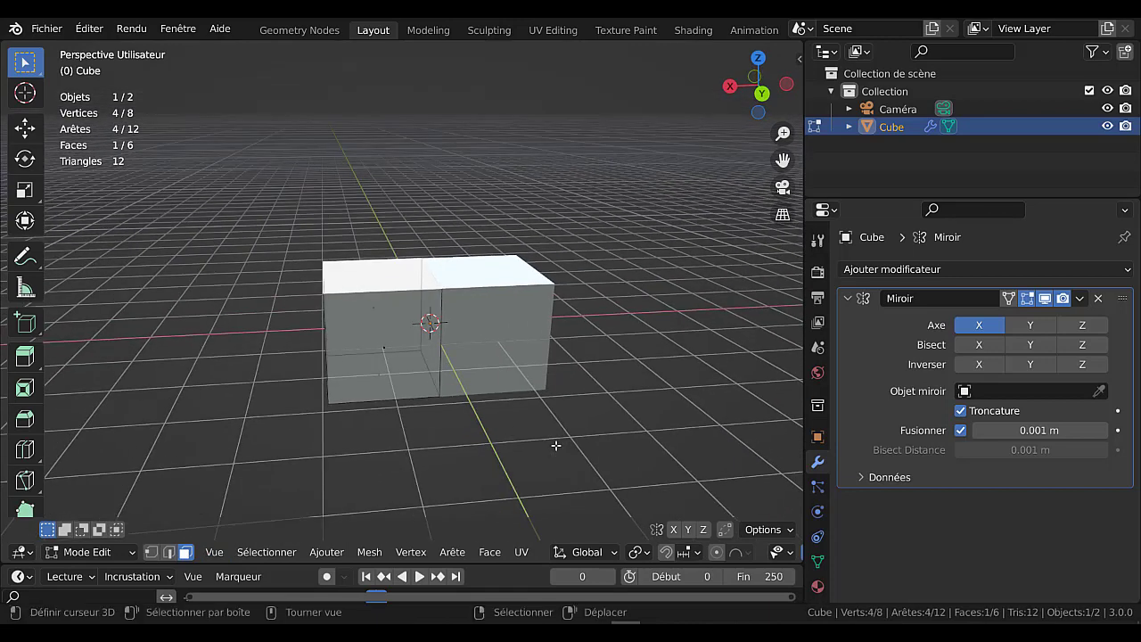
# - Inset the top face and extrude it upward into a smaller raised block on both halves
pyautogui.press('i')
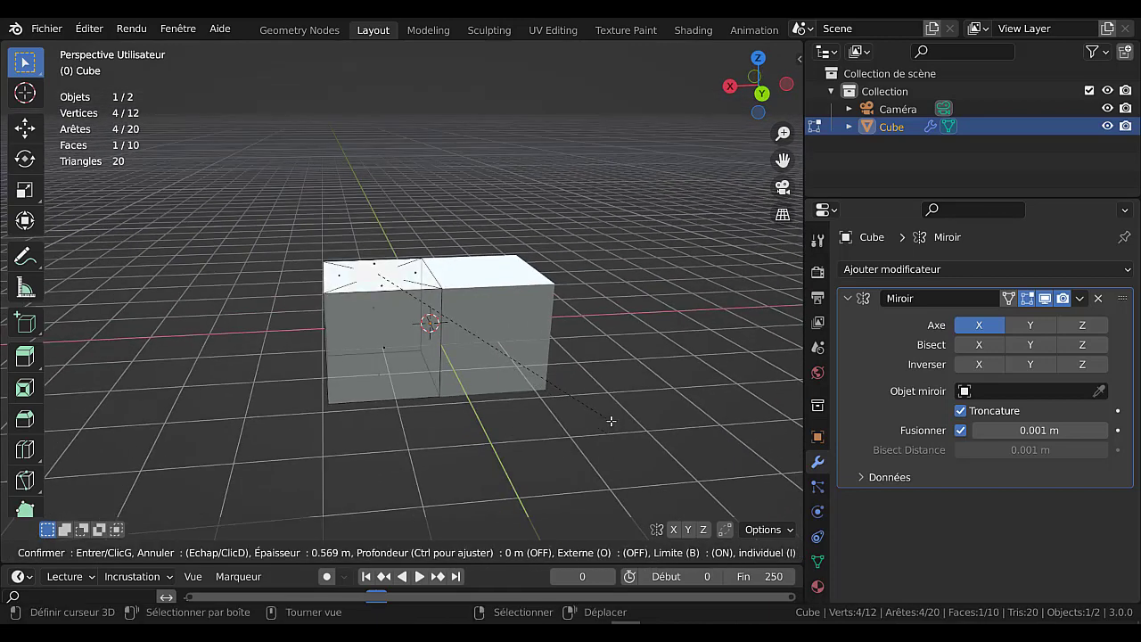
pyautogui.click(614, 423)
pyautogui.press('e')
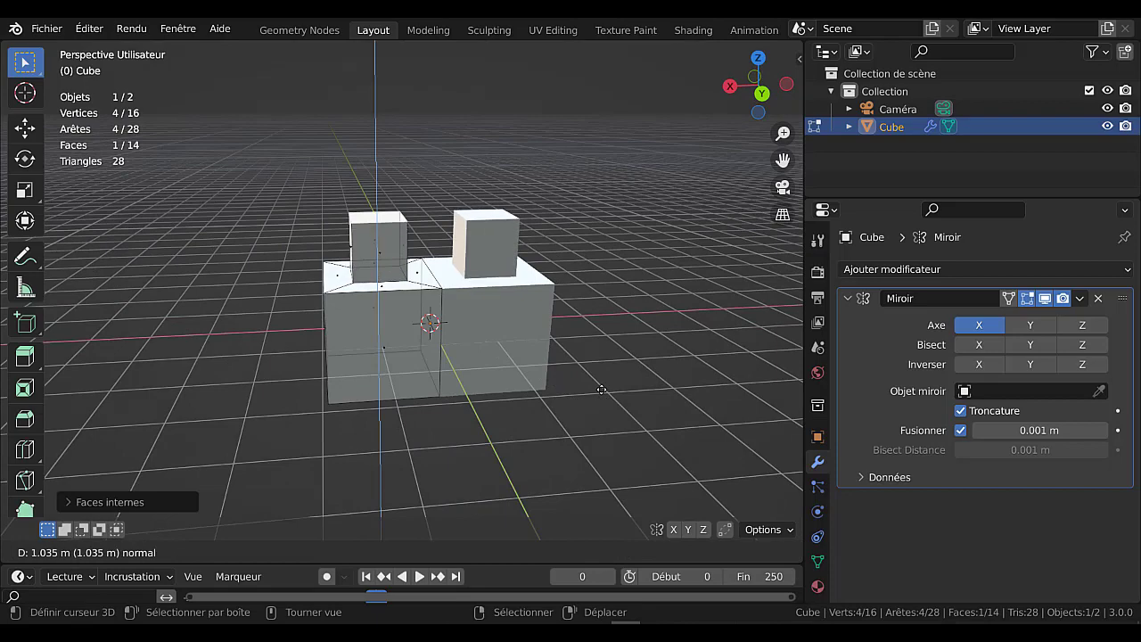
pyautogui.click(458, 283)
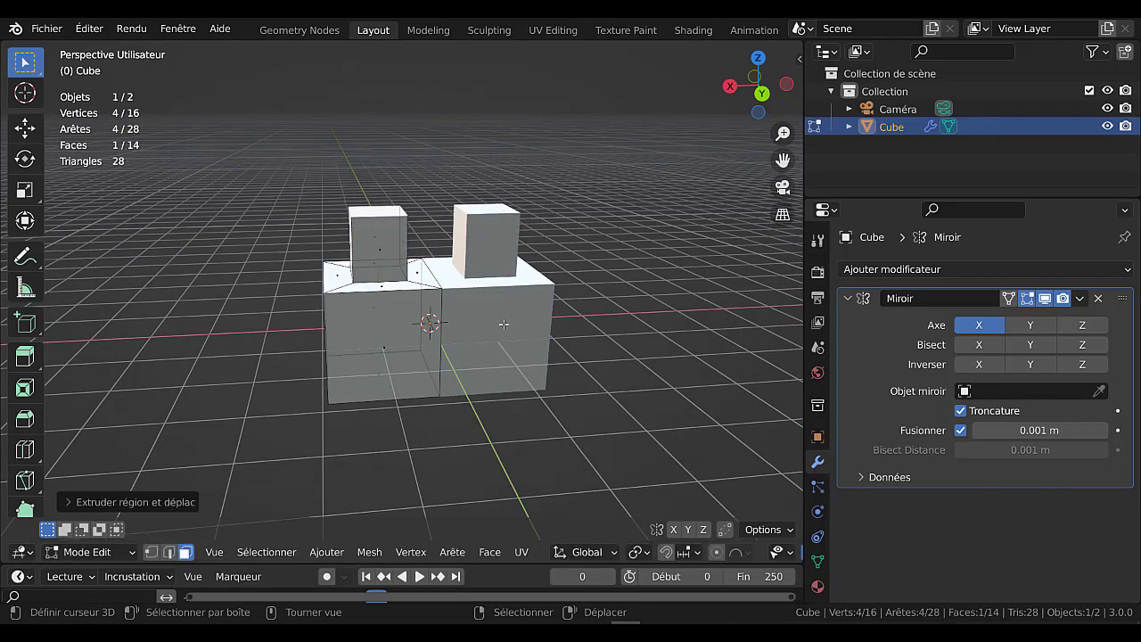
pyautogui.scroll(2, 456, 349)
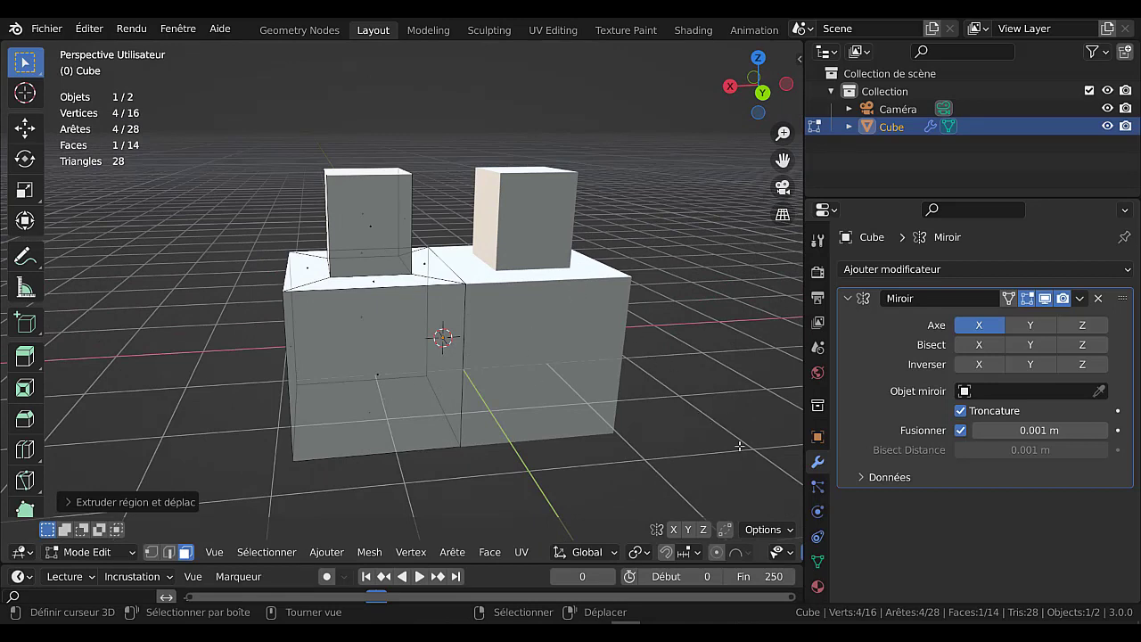
pyautogui.moveTo(740, 451)
pyautogui.mouseDown(button='middle')
pyautogui.moveTo(701, 464)
pyautogui.moveTo(712, 456)
pyautogui.moveTo(705, 442)
pyautogui.moveTo(697, 474)
pyautogui.moveTo(701, 447)
pyautogui.mouseUp(button='middle')
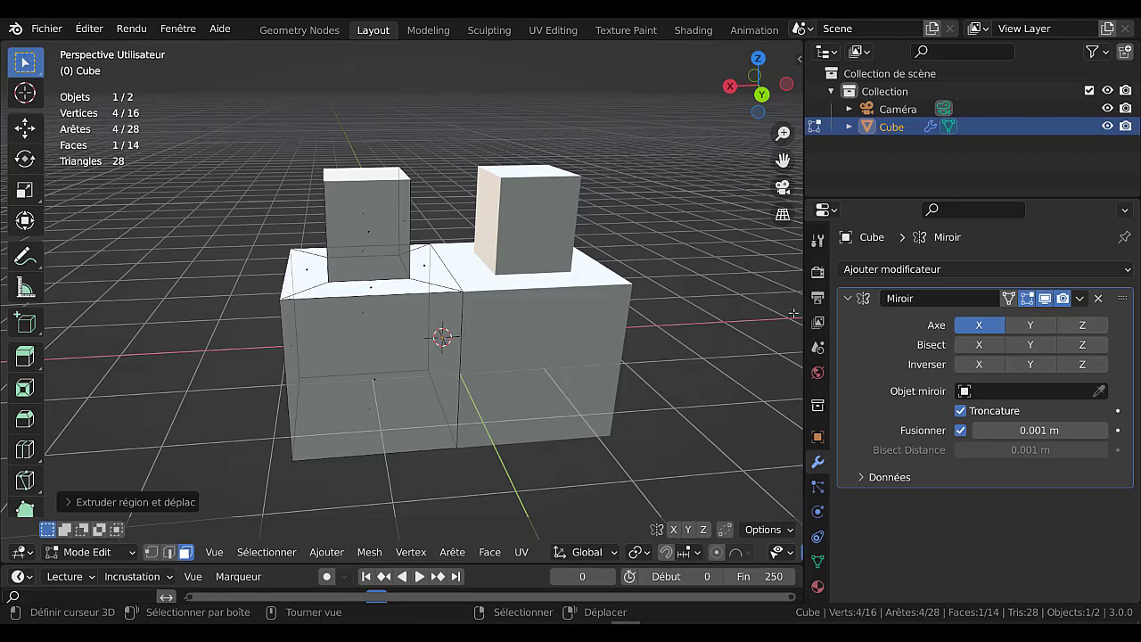
pyautogui.moveTo(802, 306); pyautogui.dragTo(815, 307)
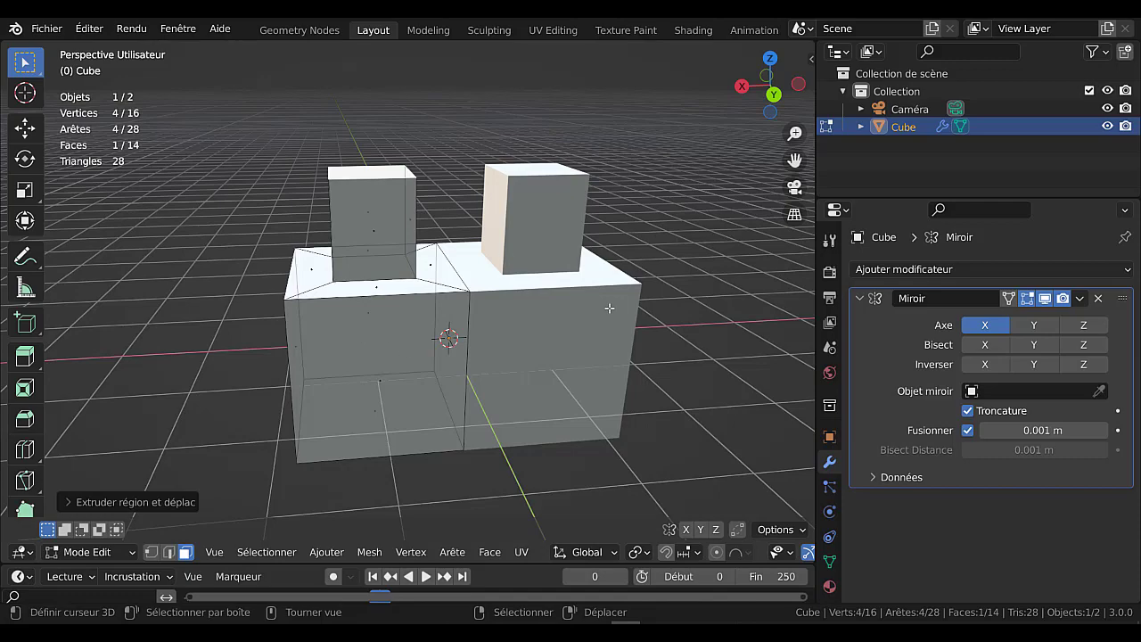
pyautogui.moveTo(632, 339); pyautogui.dragTo(569, 338, button='middle')
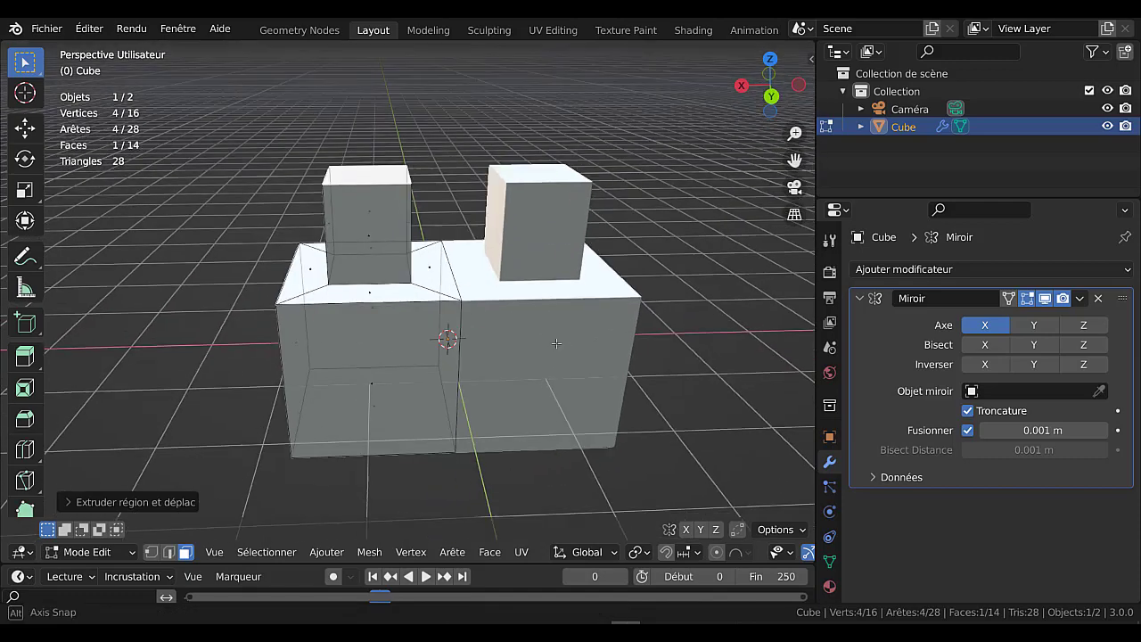
pyautogui.scroll(2, 549, 386)
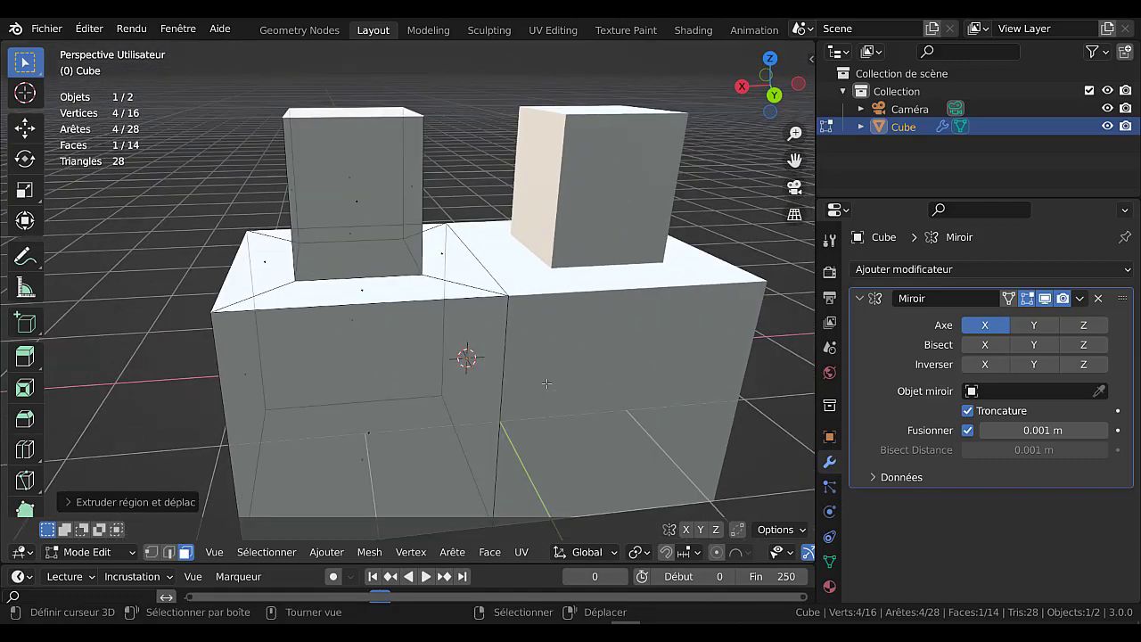
pyautogui.scroll(-2, 458, 294)
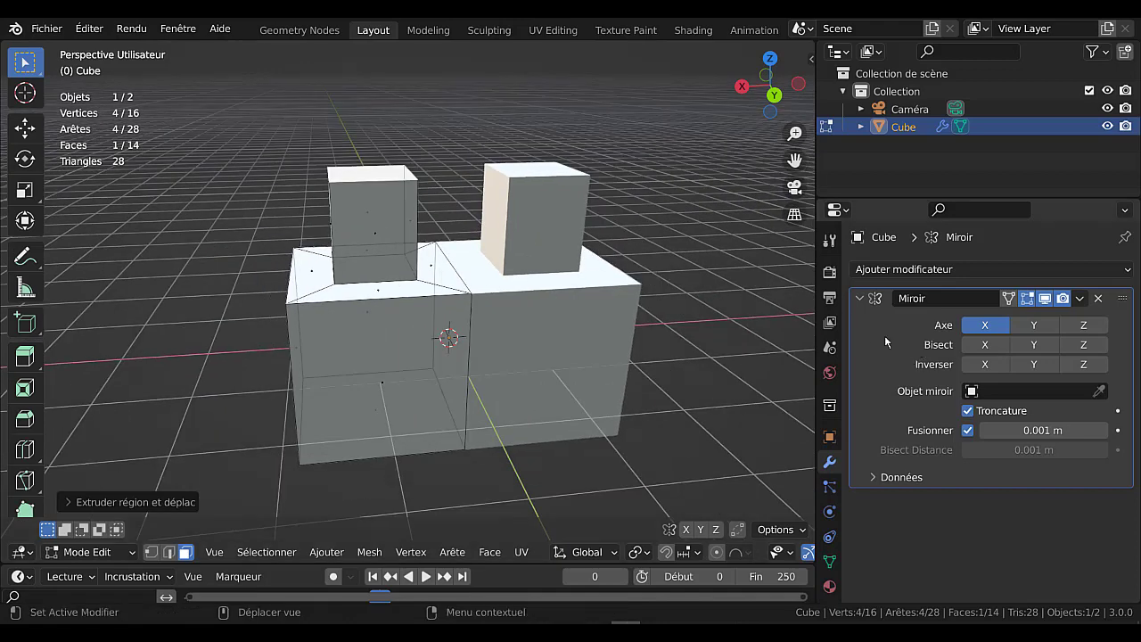
# - Enable the Y and Z axes in the Mirror modifier alongside X
pyautogui.click(1033, 329)
pyautogui.click(1058, 330)
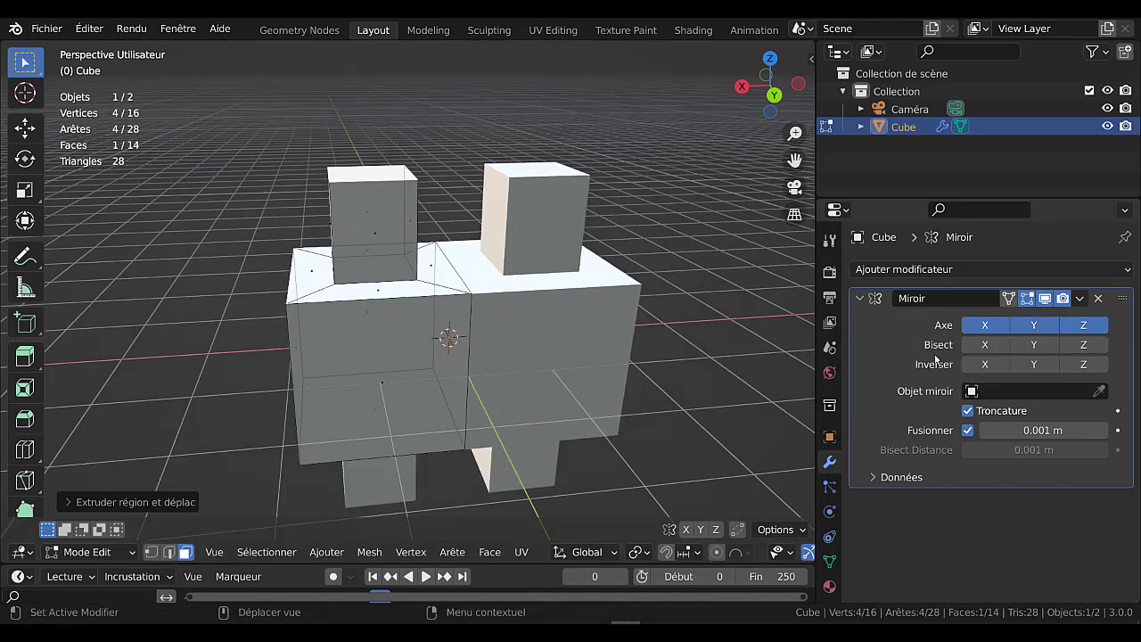
pyautogui.moveTo(616, 347); pyautogui.dragTo(644, 338, button='middle')
pyautogui.scroll(-3, 645, 339)
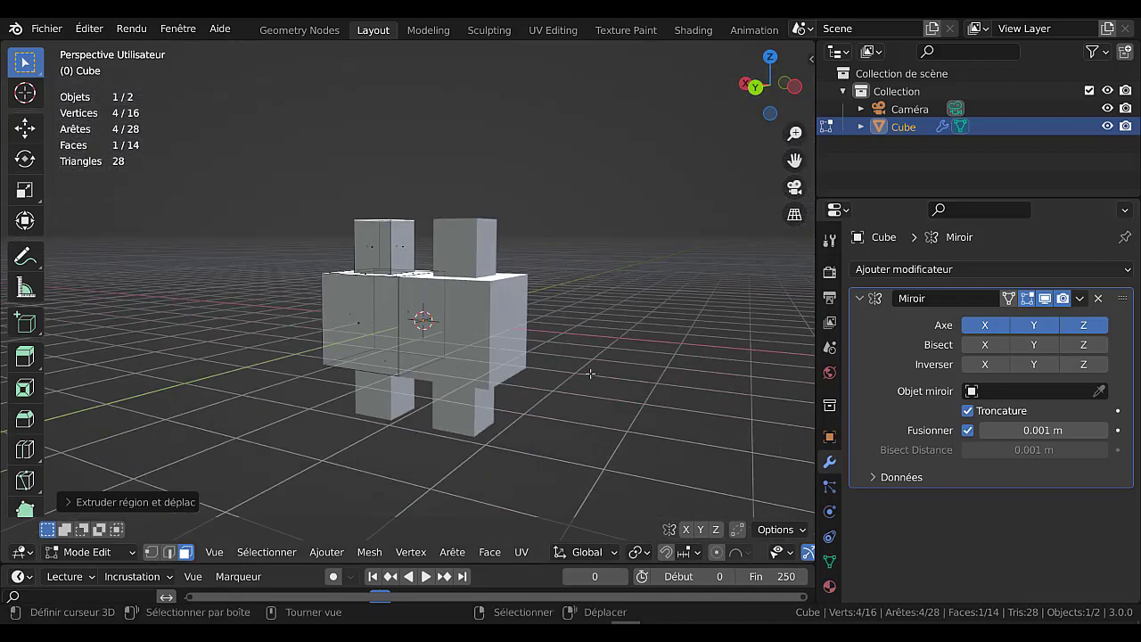
pyautogui.moveTo(590, 374); pyautogui.dragTo(526, 380, button='middle')
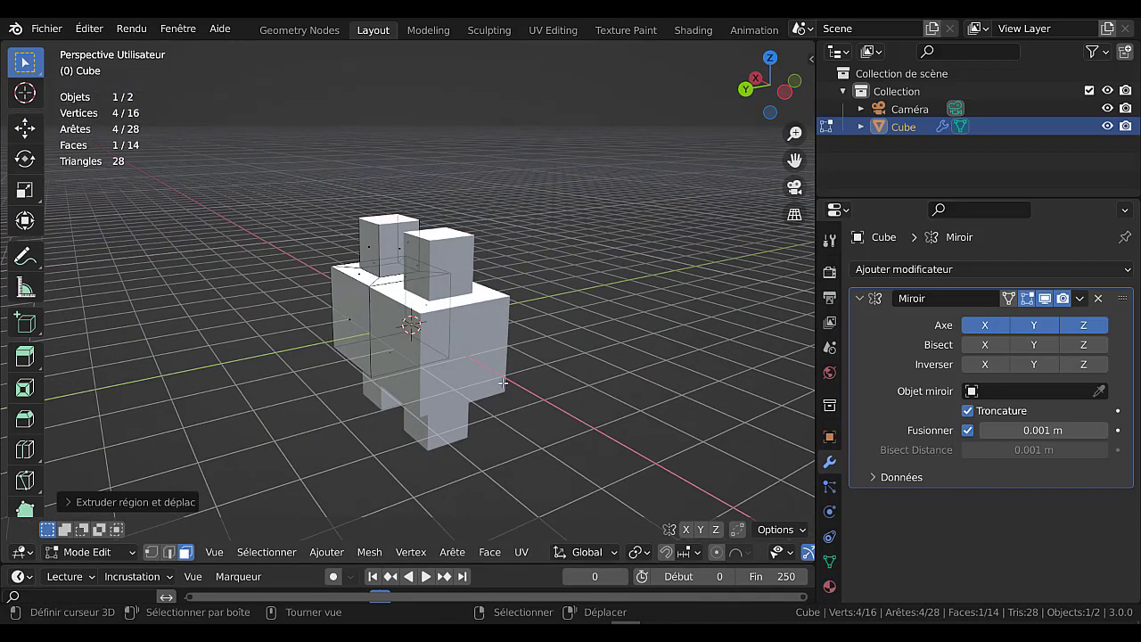
pyautogui.press('g')
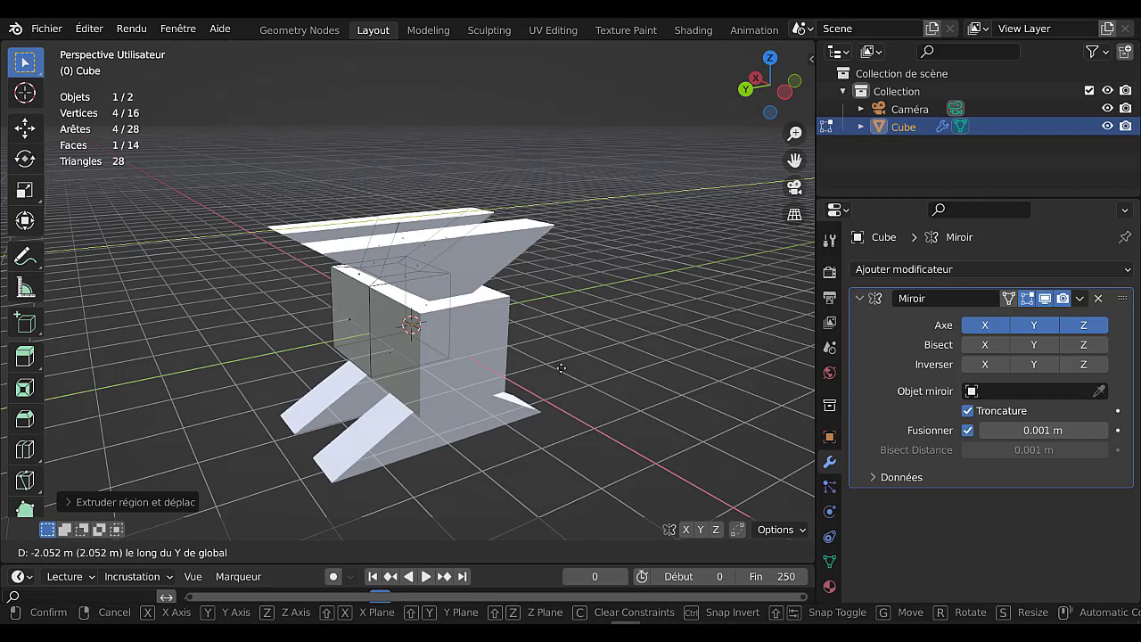
pyautogui.rightClick(496, 350)
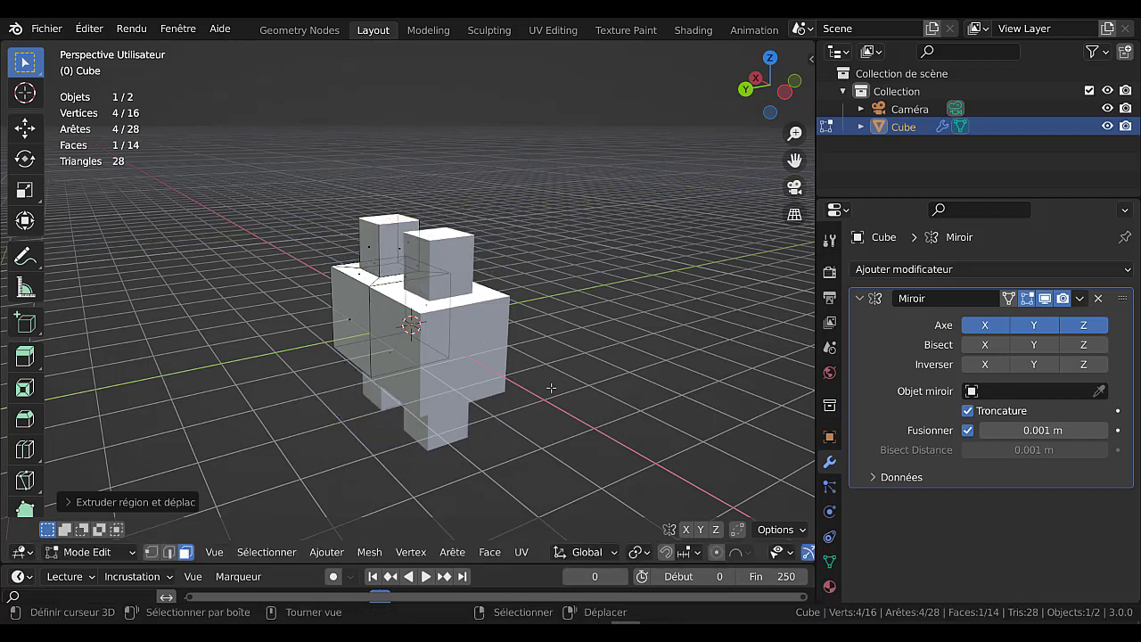
# - Select the whole mesh, shift it along Y, then raise it about 1.577 m on Z
pyautogui.press('a')
pyautogui.press('g')
pyautogui.press('y')
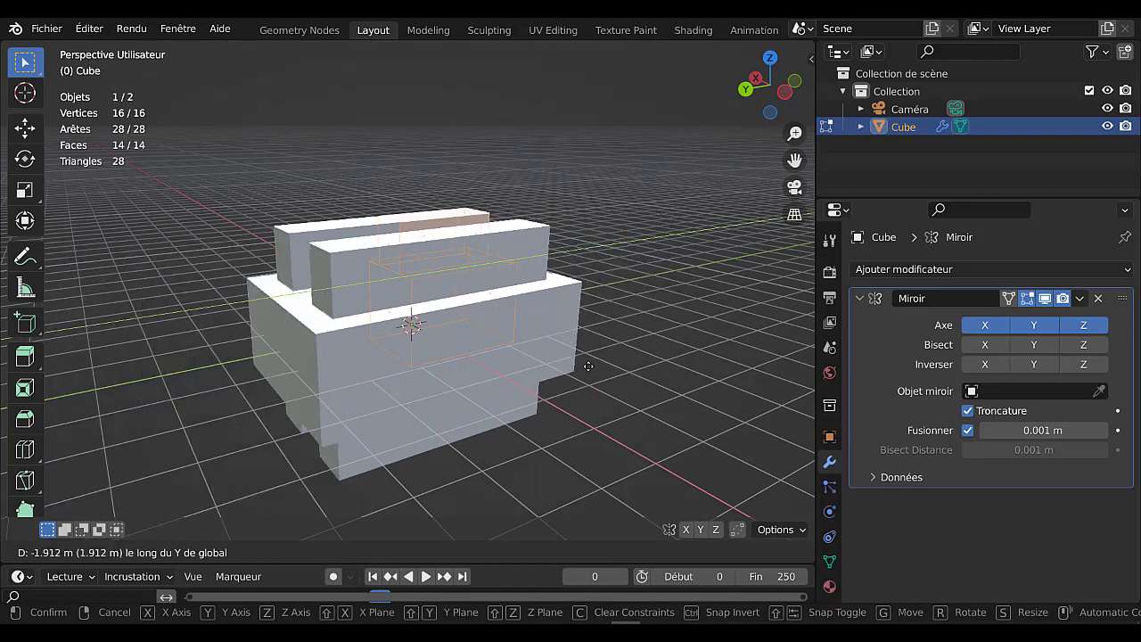
pyautogui.click(605, 366)
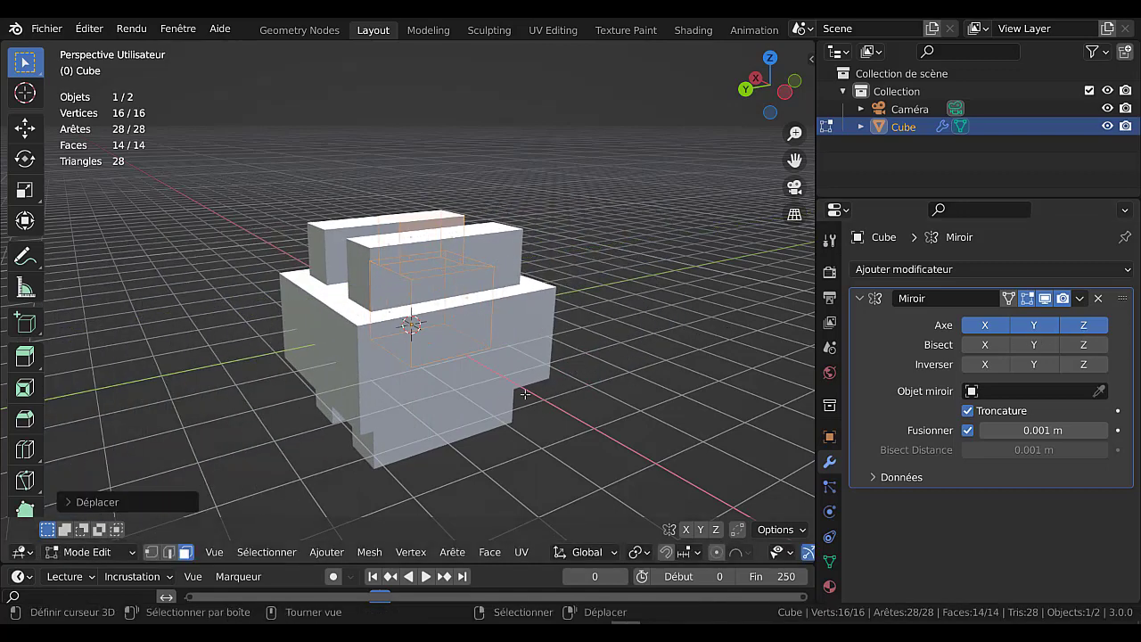
pyautogui.press('g')
pyautogui.press('z')
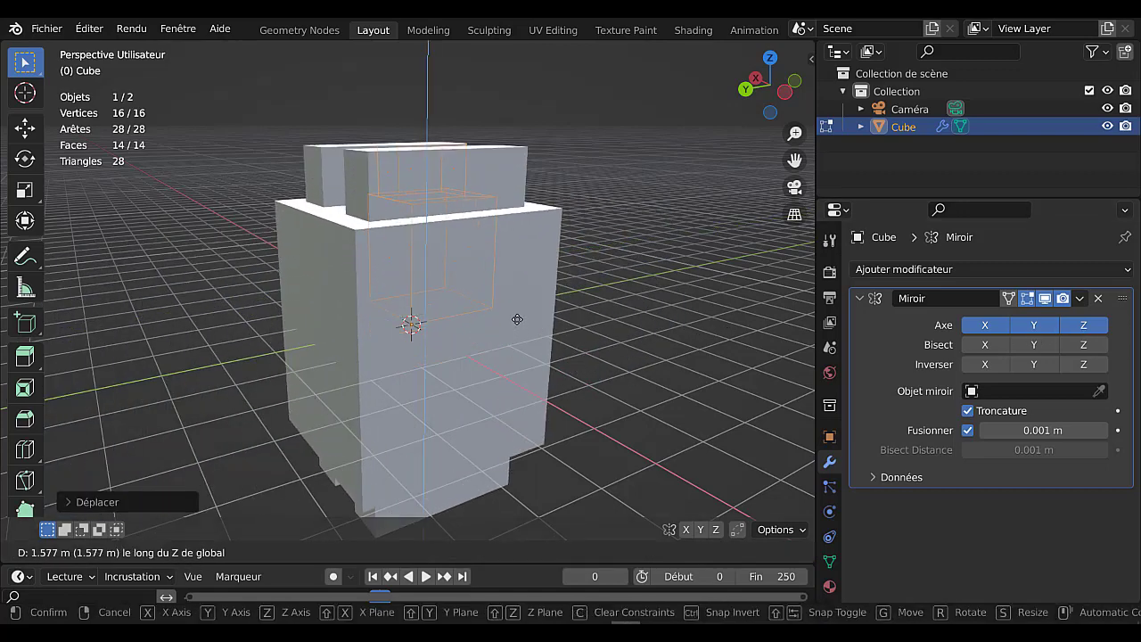
pyautogui.click(582, 382)
pyautogui.moveTo(582, 381); pyautogui.dragTo(548, 361, button='middle')
pyautogui.scroll(-2, 548, 361)
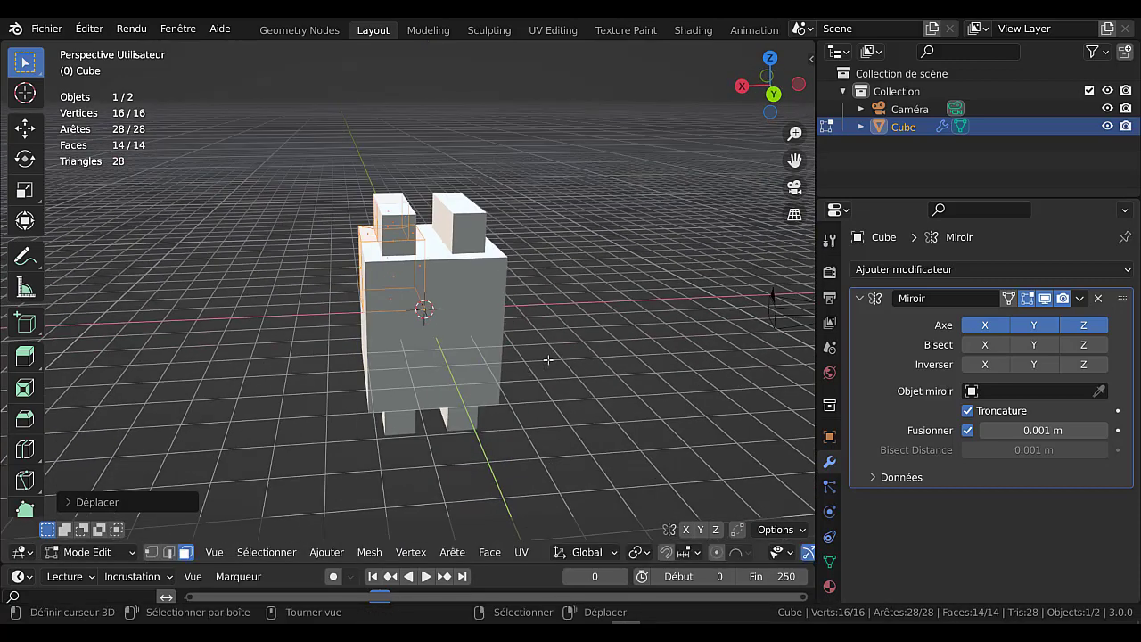
# - Turn off mirror clipping and offset the mesh along X to separate the mirrored copies
pyautogui.click(969, 412)
pyautogui.press('g')
pyautogui.press('x')
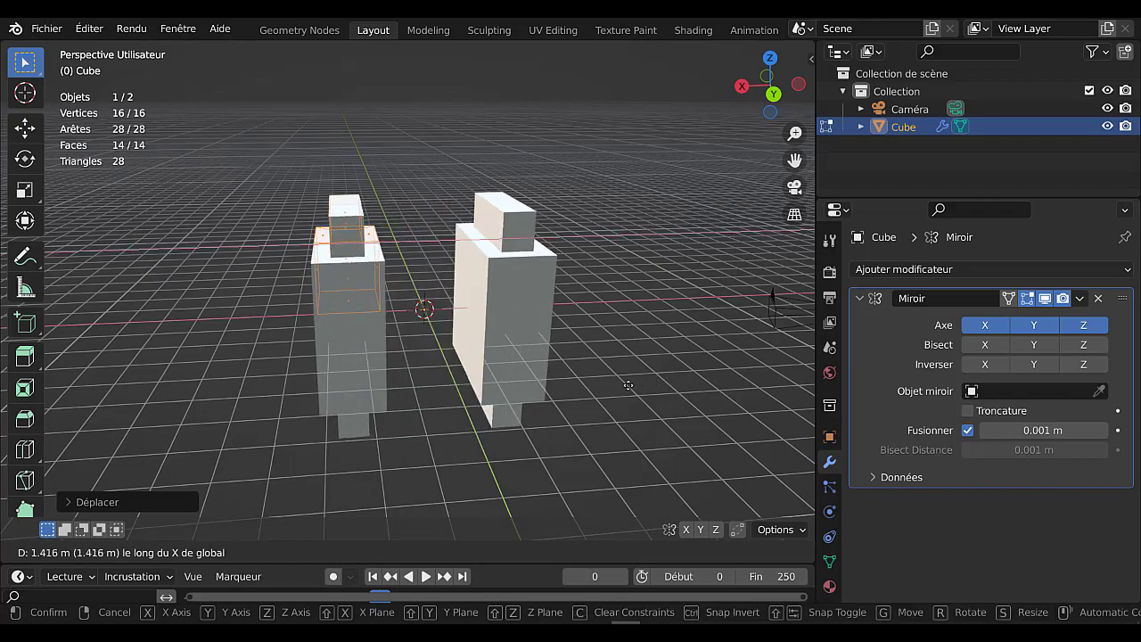
pyautogui.click(642, 379)
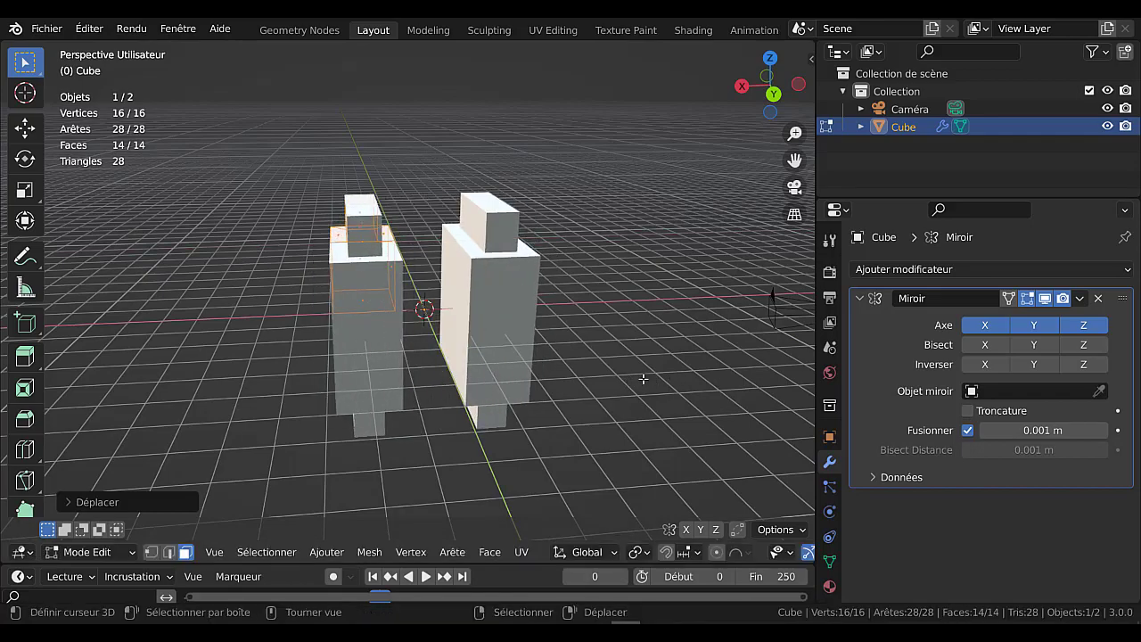
pyautogui.moveTo(398, 404); pyautogui.dragTo(521, 440, button='middle')
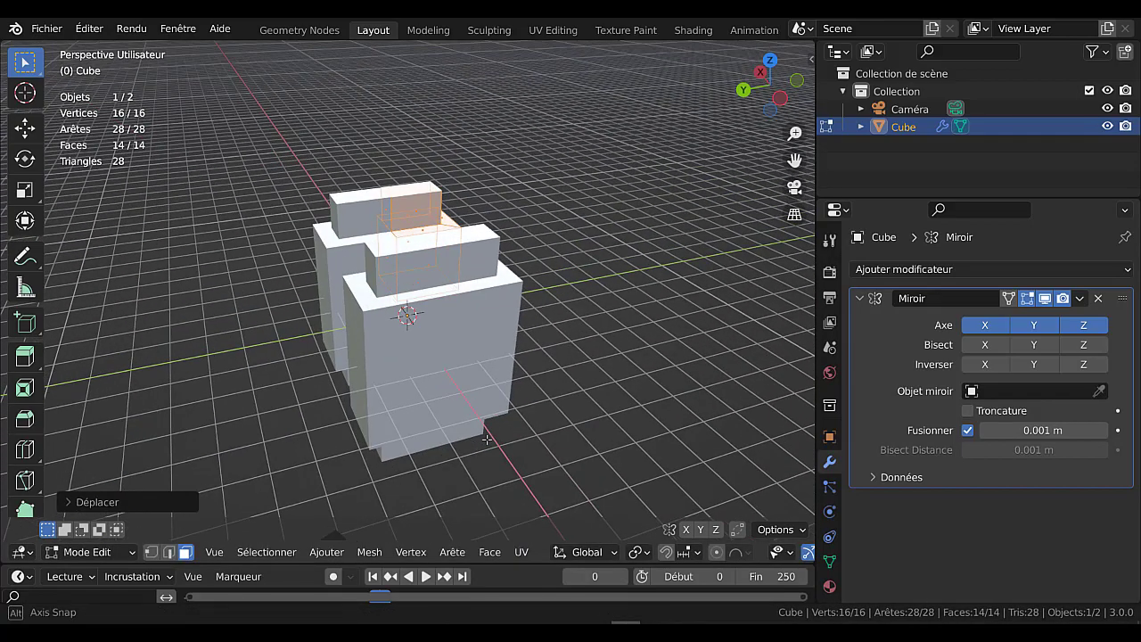
# - Move the mesh along Y so four distinct mirrored figures appear
pyautogui.press('g')
pyautogui.press('y')
pyautogui.click(428, 436)
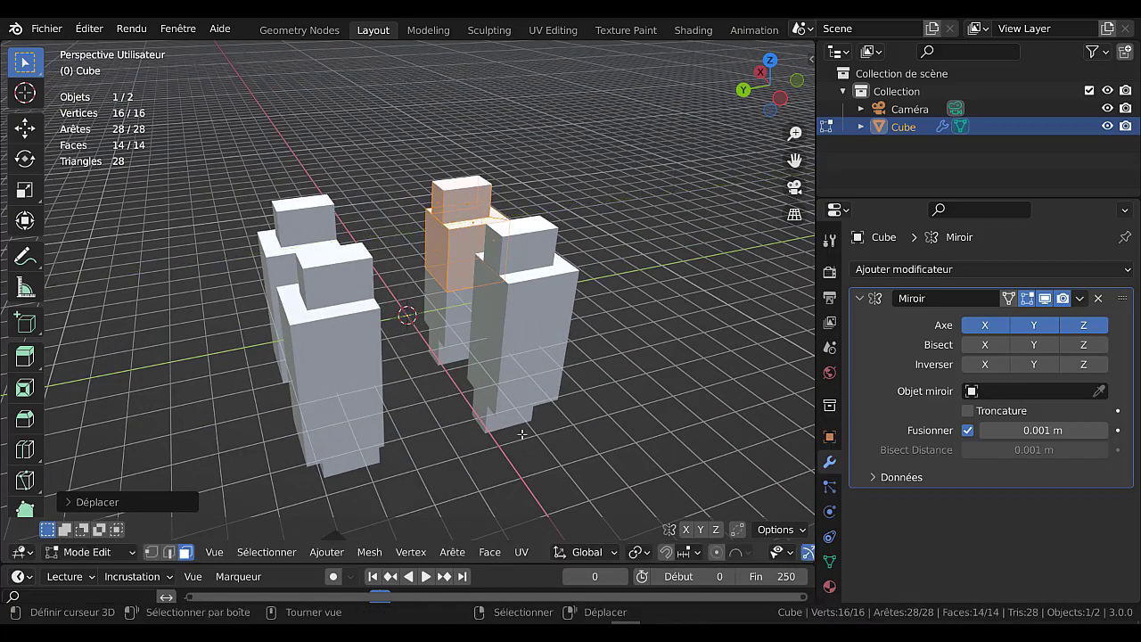
pyautogui.moveTo(523, 435); pyautogui.dragTo(677, 408, button='middle')
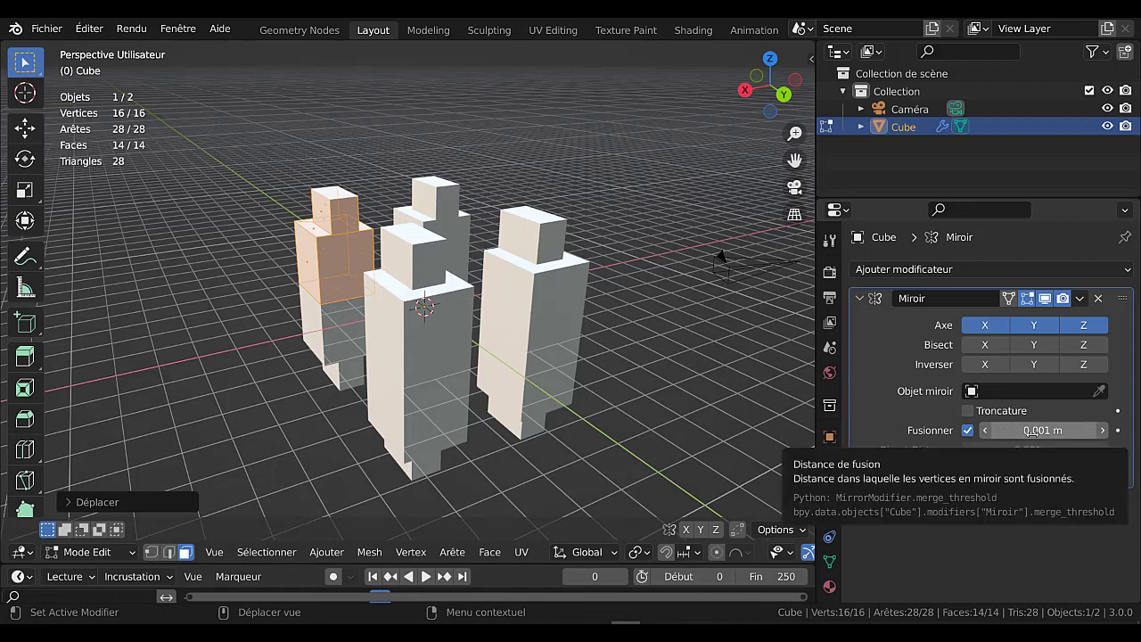
pyautogui.moveTo(557, 412)
pyautogui.mouseDown(button='middle')
pyautogui.moveTo(609, 416)
pyautogui.moveTo(572, 408)
pyautogui.mouseUp(button='middle')
# - Back in Object Mode, delete the mirrored cube and add a fresh cube at the origin
pyautogui.press('Tab')
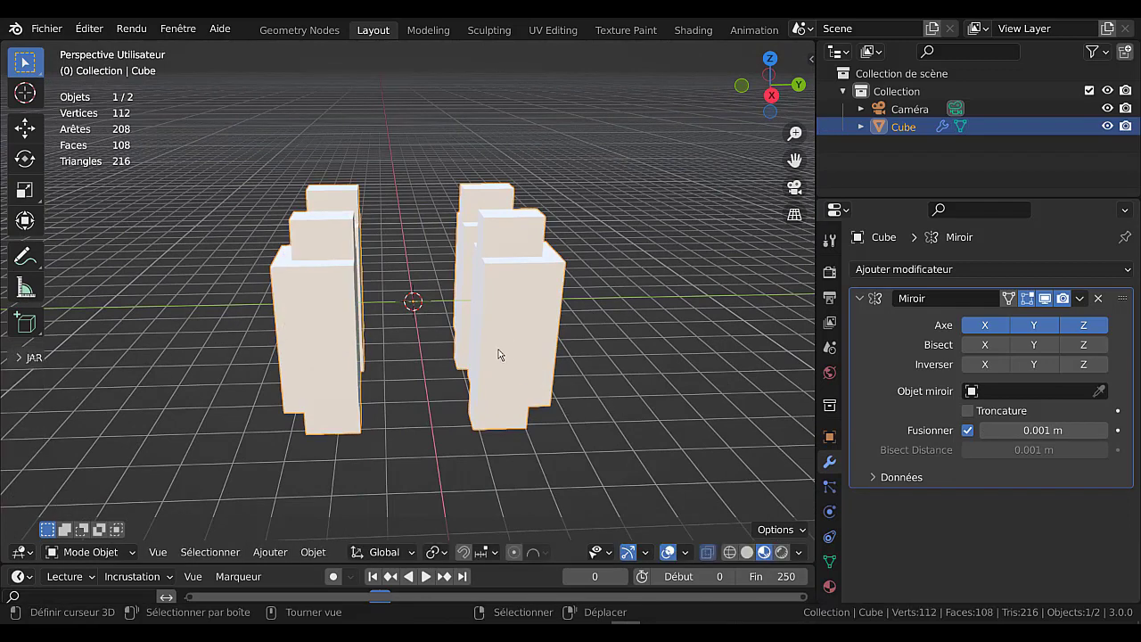
pyautogui.press('x')
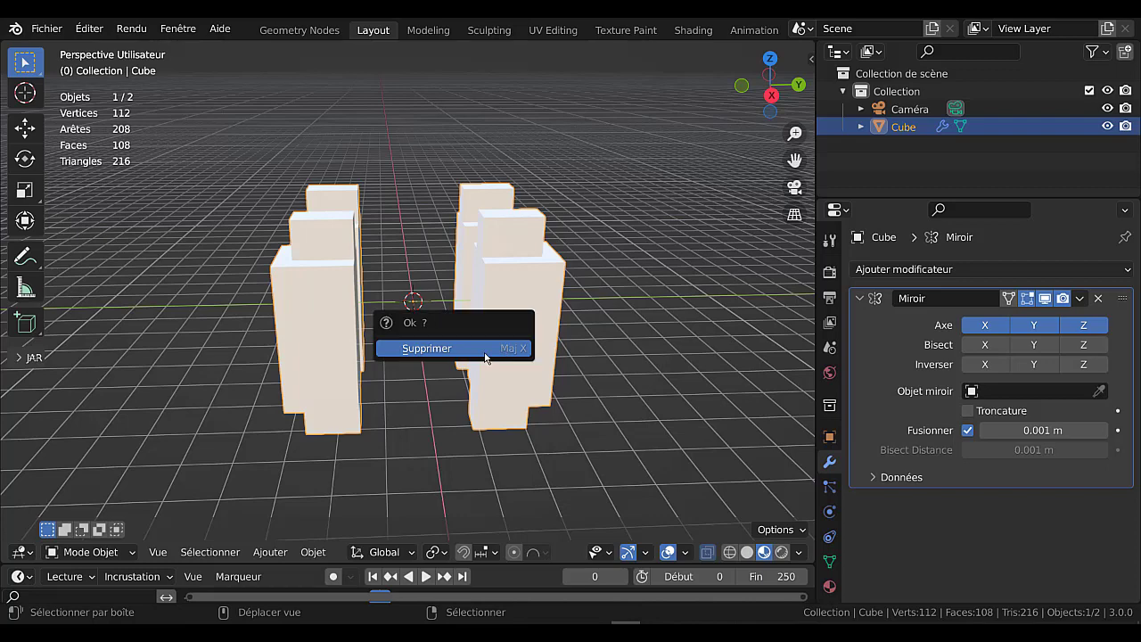
pyautogui.click(489, 355)
pyautogui.click(270, 552)
pyautogui.moveTo(287, 532)
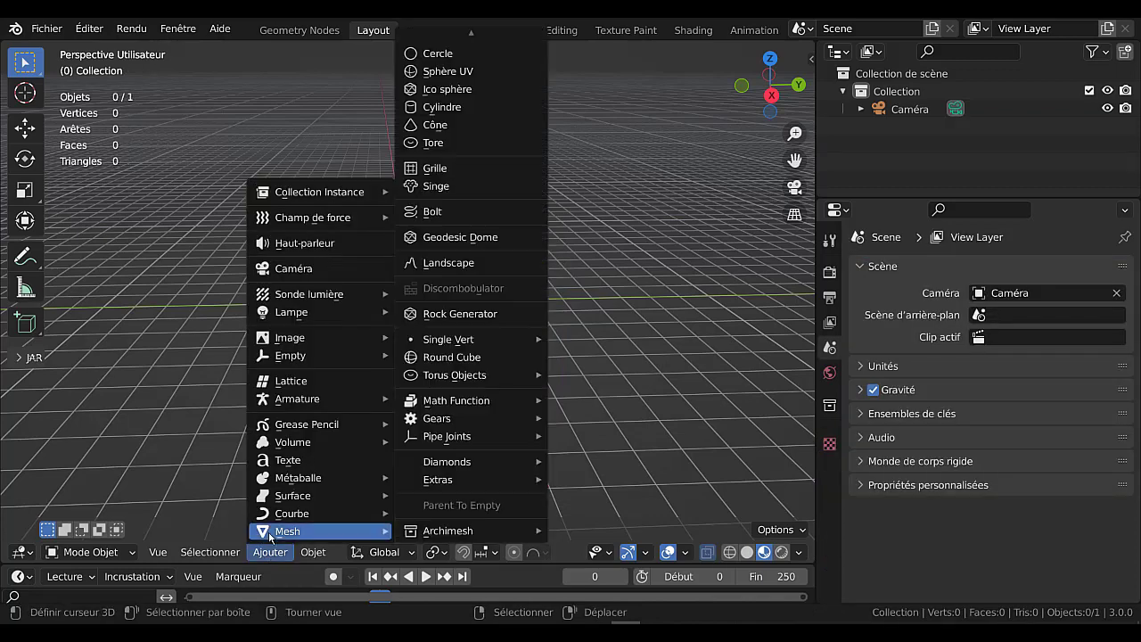
pyautogui.click(442, 61)
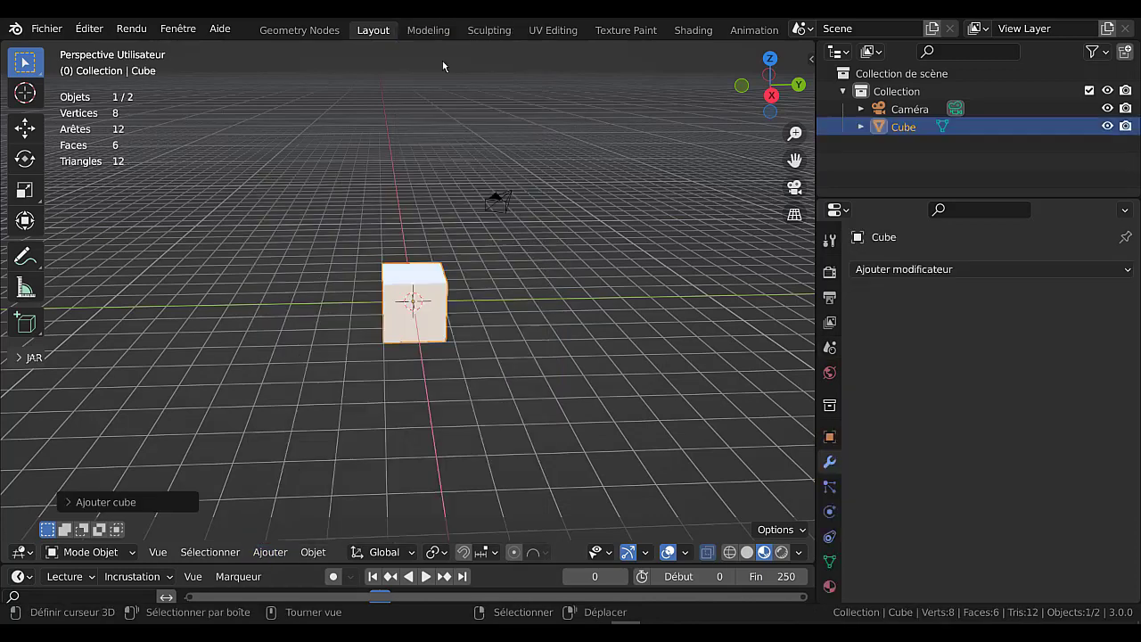
# - Add a Mirror modifier to the new cube and enter Edit Mode
pyautogui.click(959, 269)
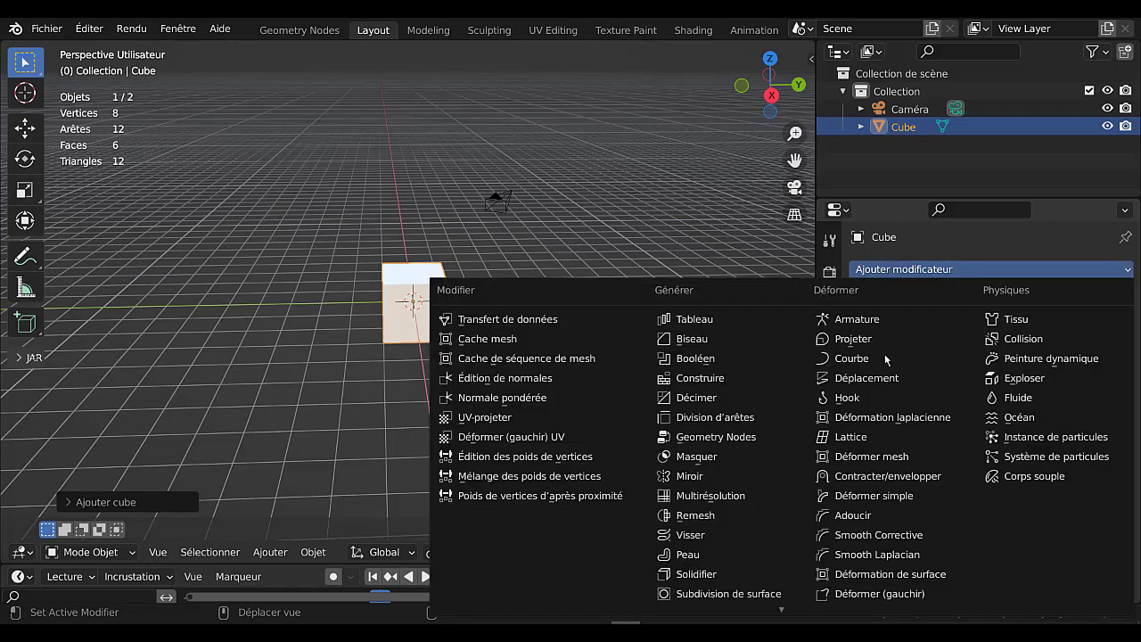
pyautogui.click(683, 476)
pyautogui.scroll(1, 647, 383)
pyautogui.scroll(2, 647, 383)
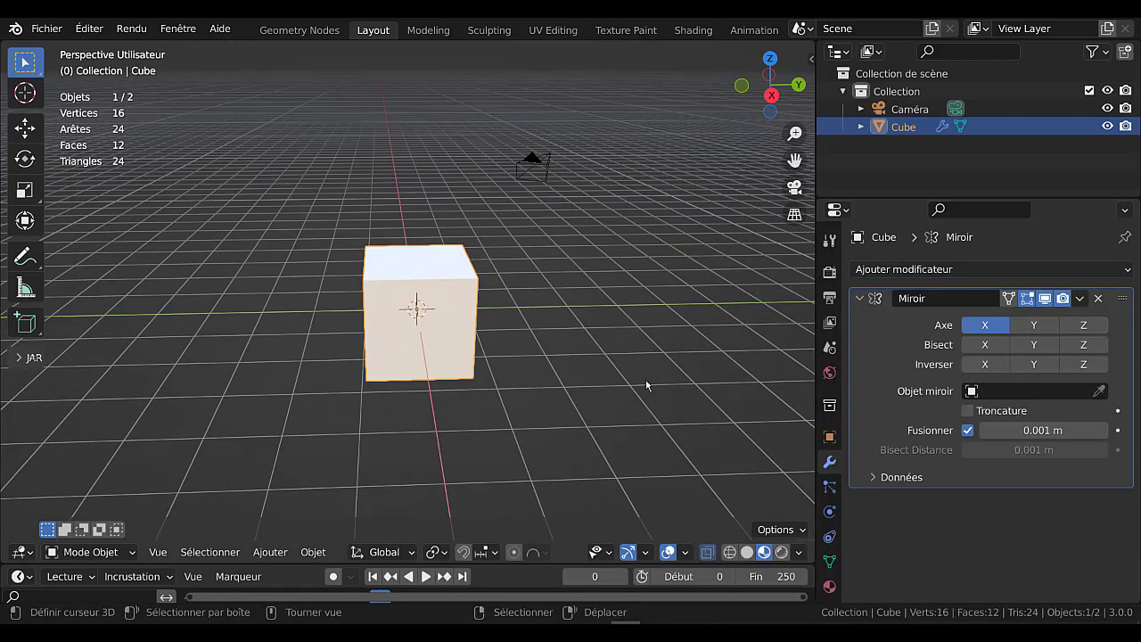
pyautogui.press('Tab')
pyautogui.scroll(2, 647, 383)
pyautogui.scroll(2, 646, 381)
pyautogui.scroll(-1, 642, 377)
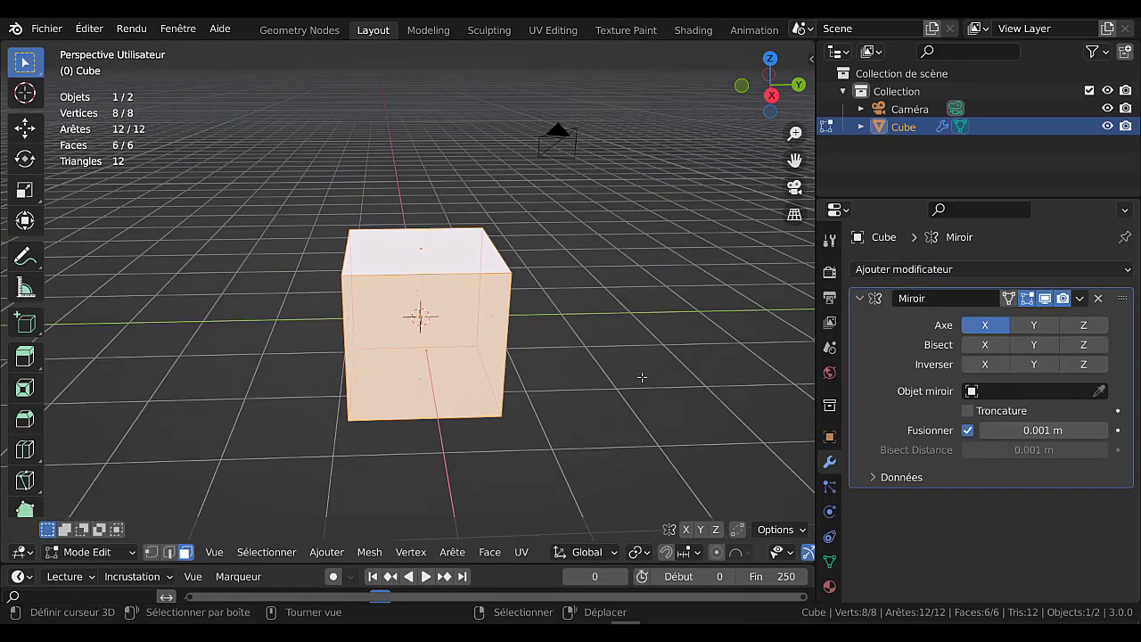
# - Move the cube's geometry right along X so its mirrored copy shows on the left
pyautogui.press('g')
pyautogui.press('y')
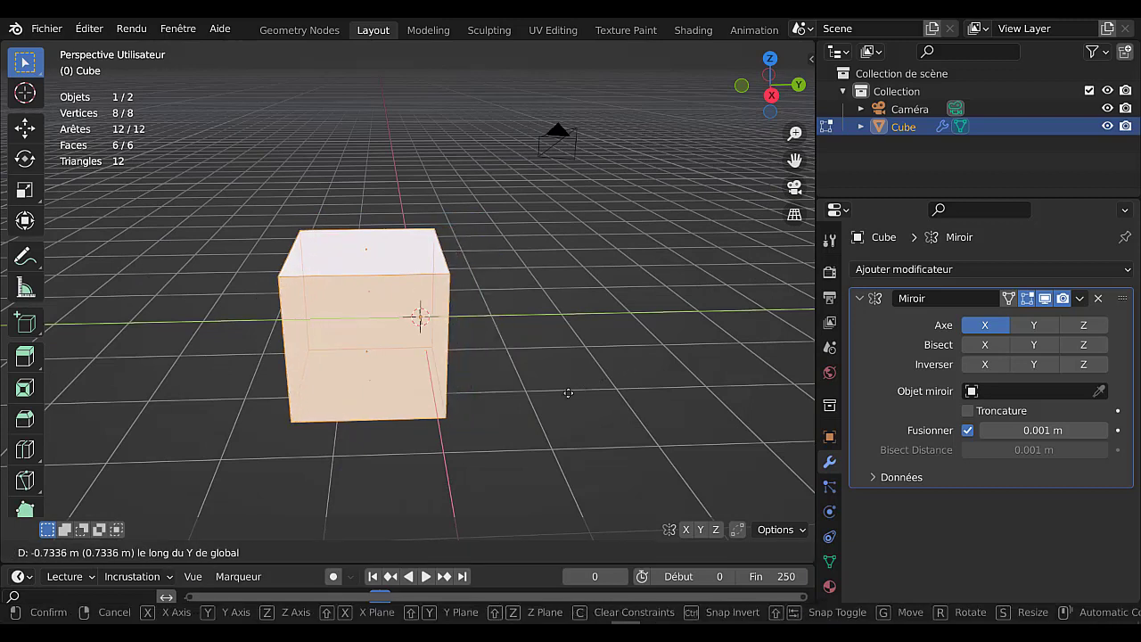
pyautogui.press('Escape')
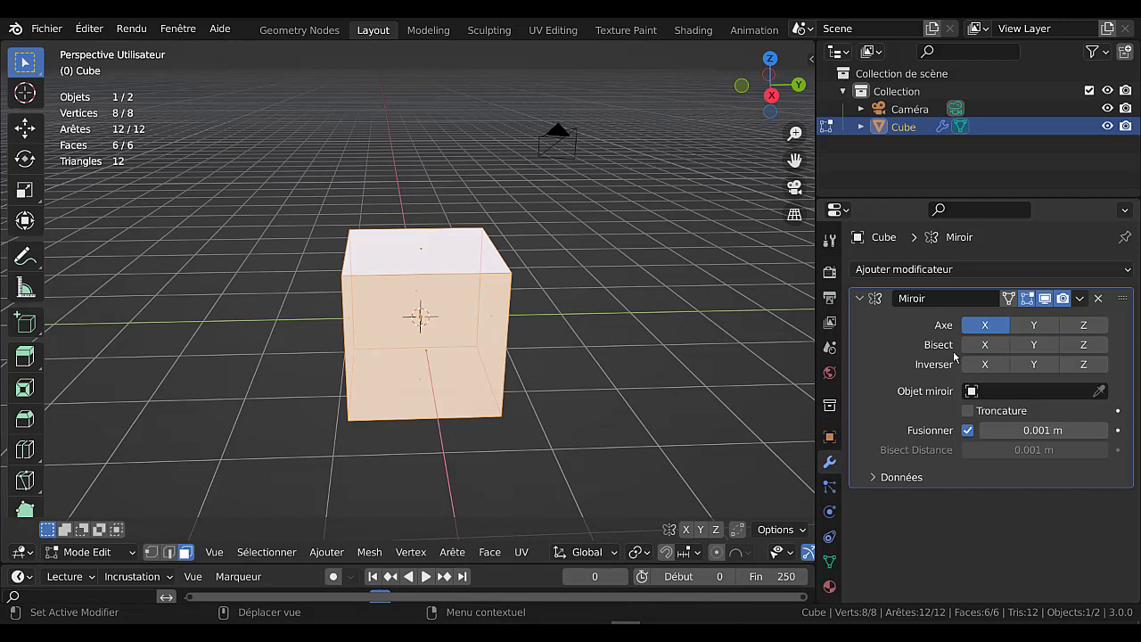
pyautogui.press('Tab')
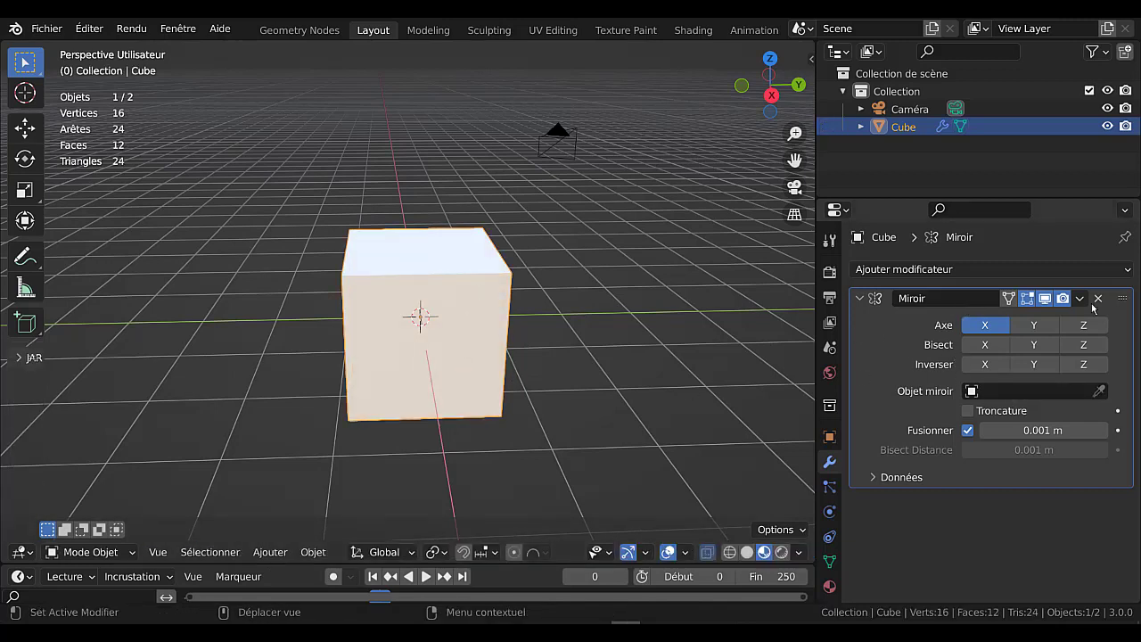
pyautogui.press('Tab')
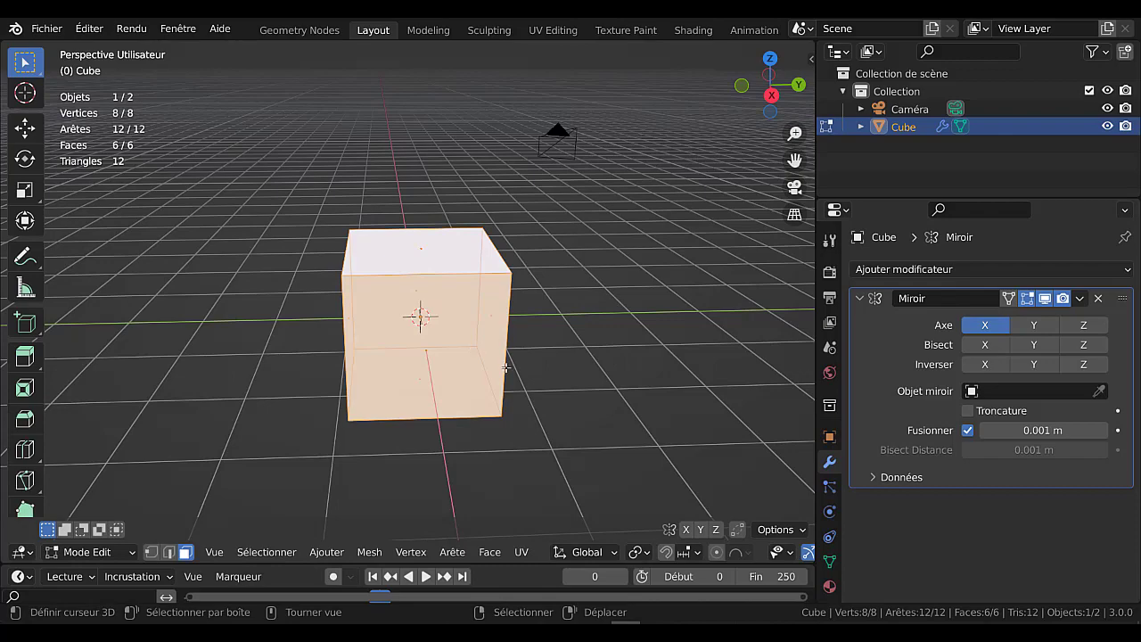
pyautogui.press('g')
pyautogui.rightClick(672, 379)
pyautogui.moveTo(673, 379); pyautogui.dragTo(478, 395, button='middle')
pyautogui.press('g')
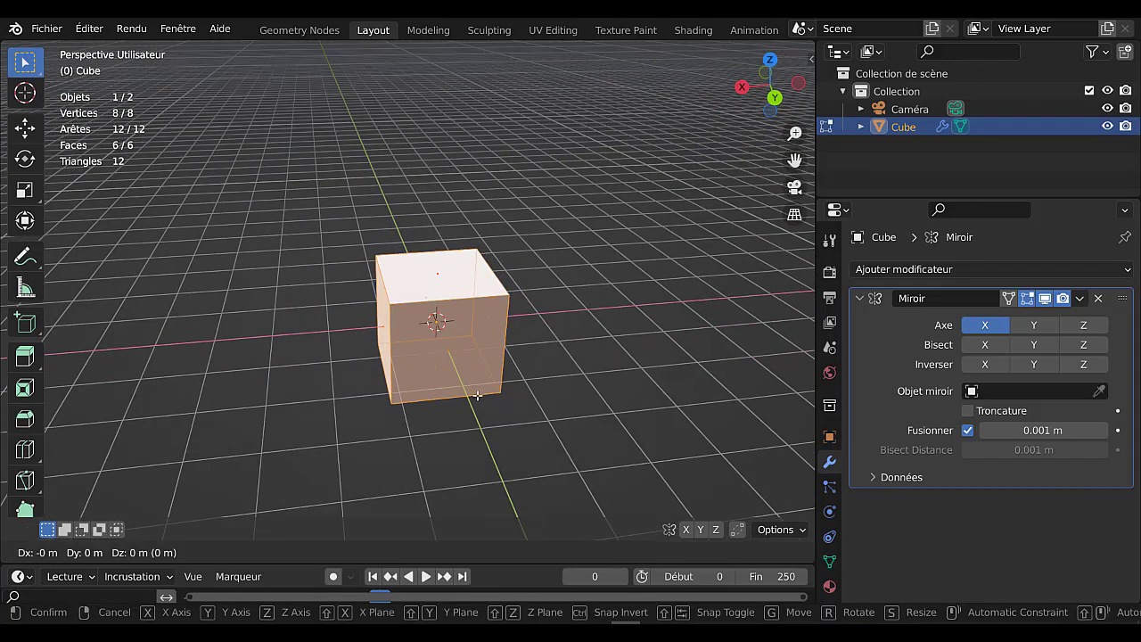
pyautogui.press('x')
pyautogui.click(503, 418)
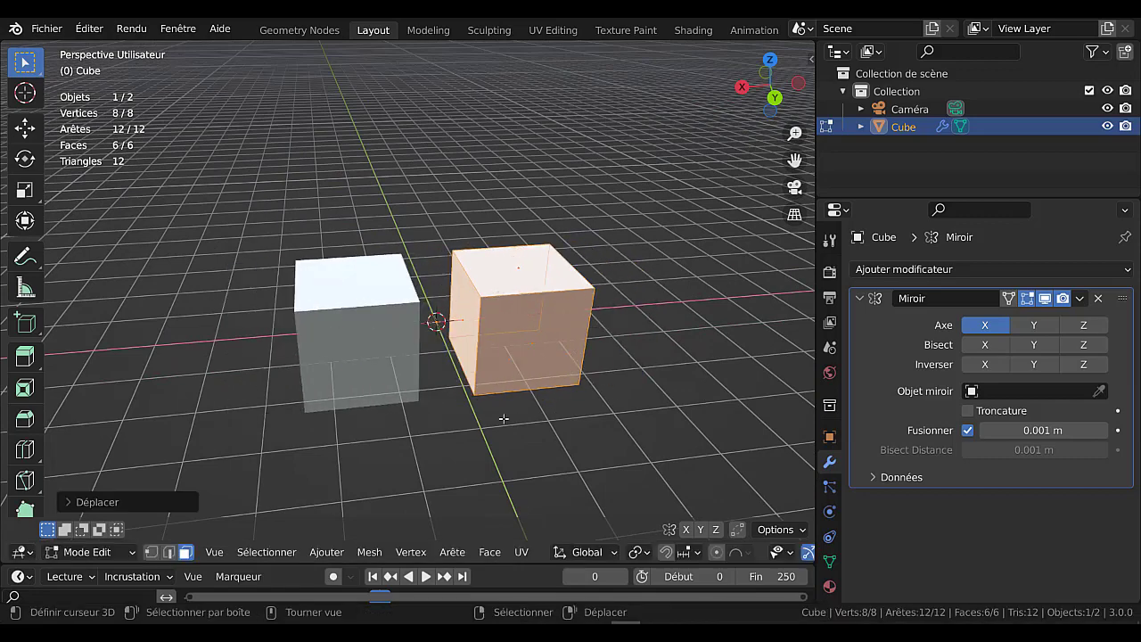
pyautogui.moveTo(504, 418); pyautogui.dragTo(492, 358, button='middle')
# - Select the right cube's inner face nearest the mirror centre
pyautogui.click(491, 344)
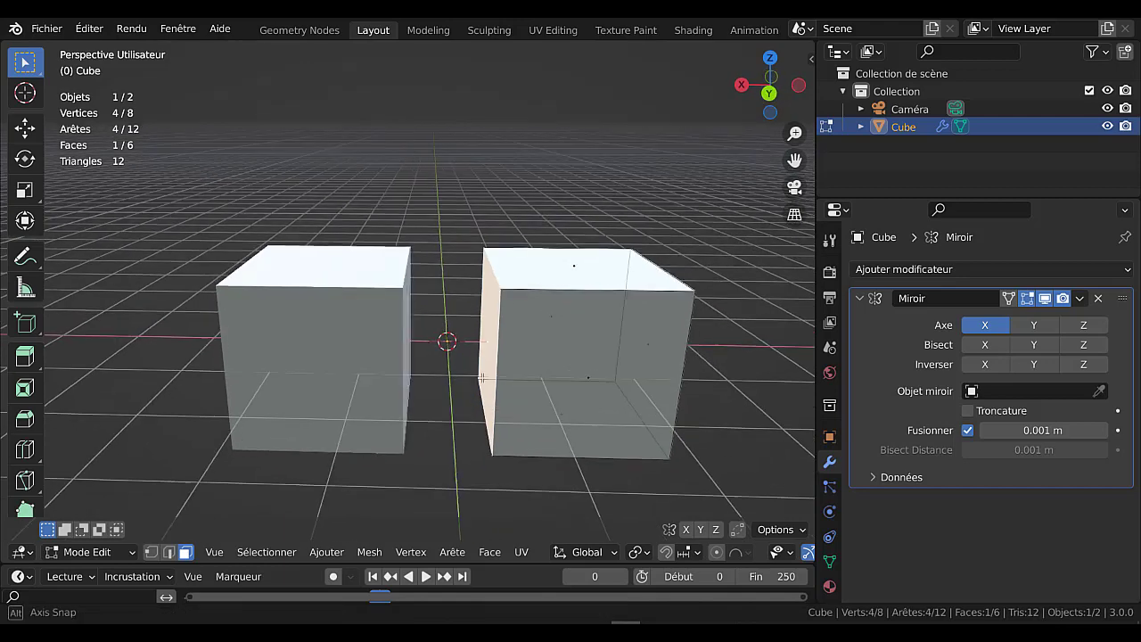
pyautogui.scroll(2, 500, 377)
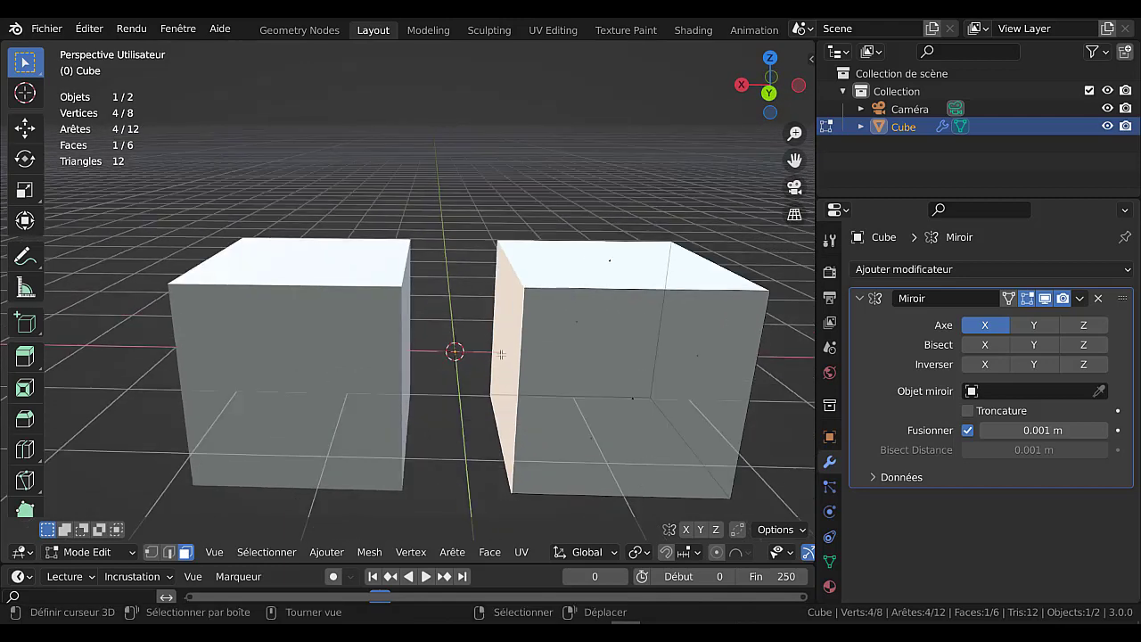
pyautogui.scroll(-2, 542, 413)
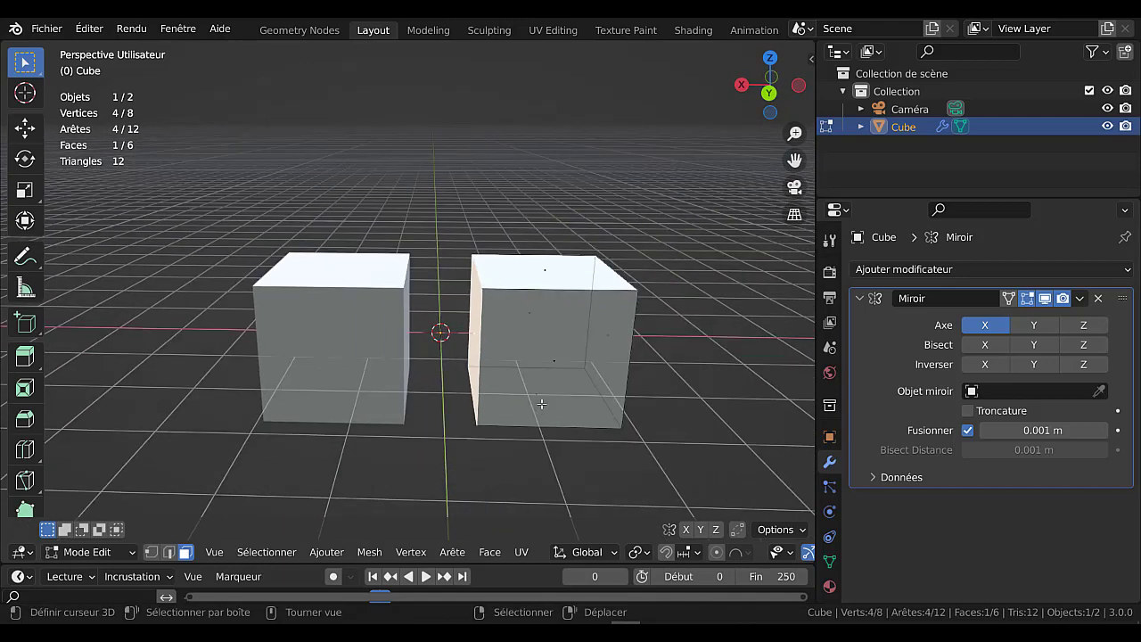
pyautogui.scroll(1, 566, 380)
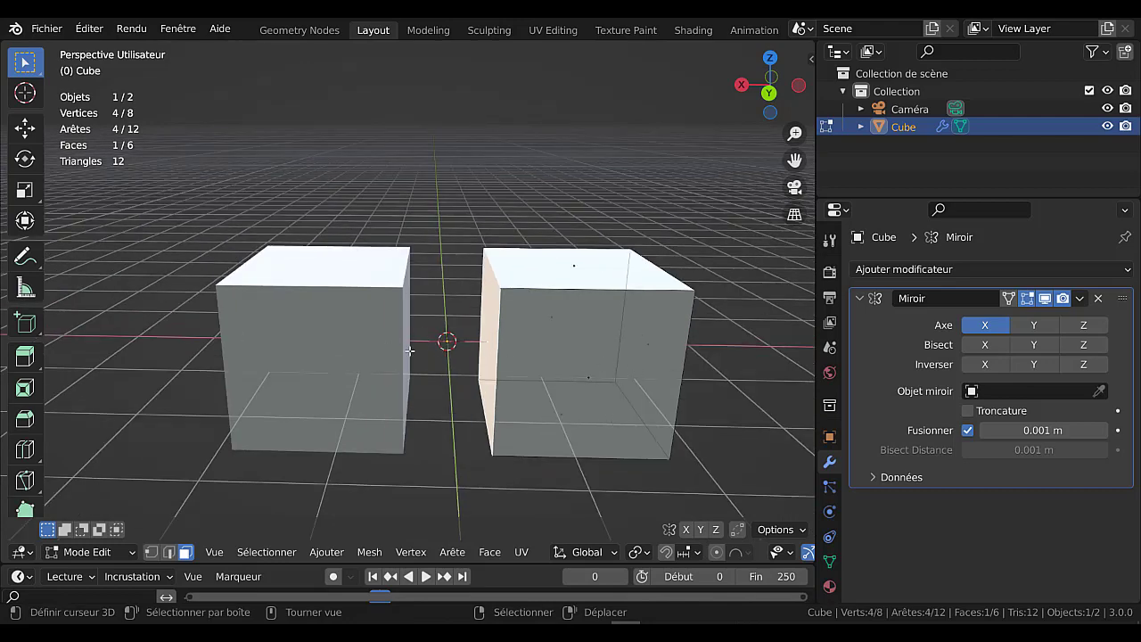
pyautogui.scroll(1, 420, 355)
pyautogui.press('g')
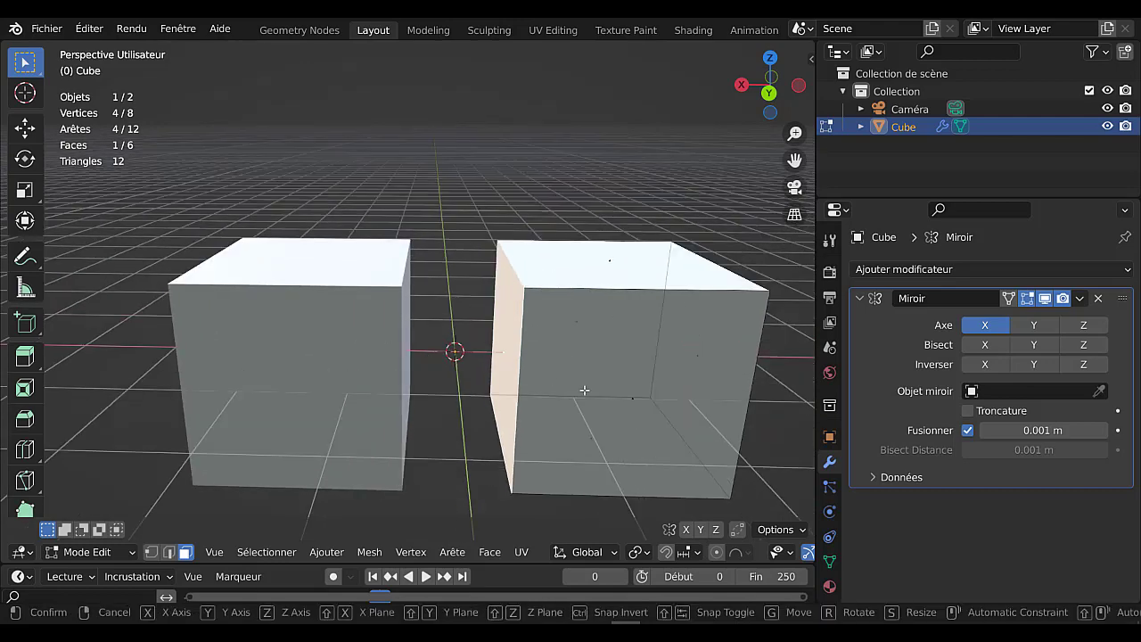
pyautogui.press('x')
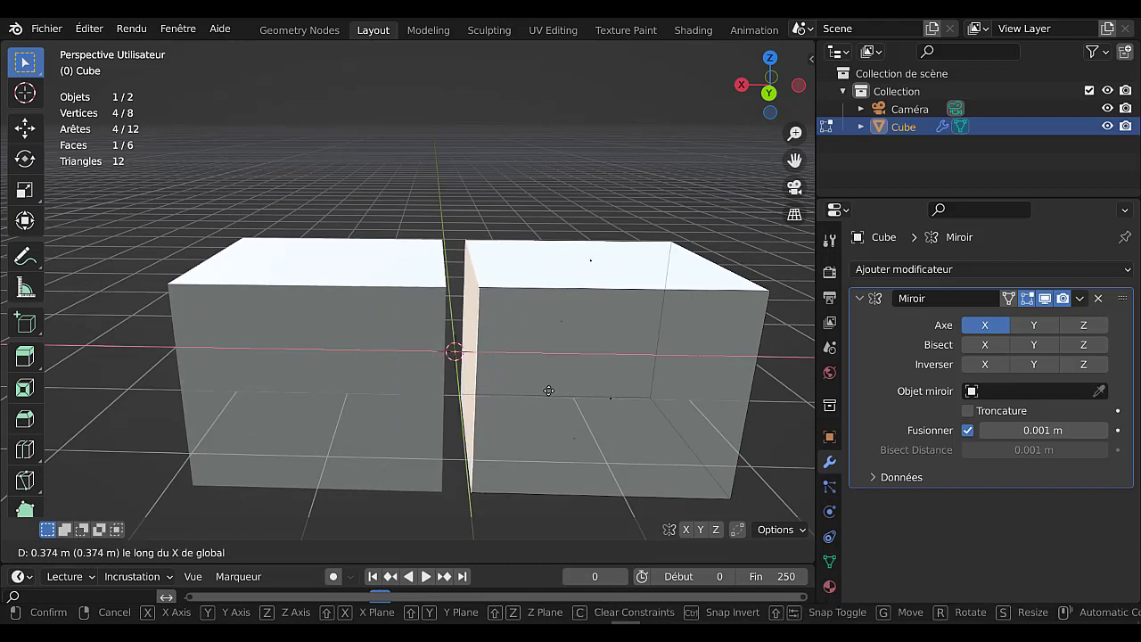
pyautogui.rightClick(548, 391)
pyautogui.moveTo(562, 375); pyautogui.dragTo(549, 345, button='middle')
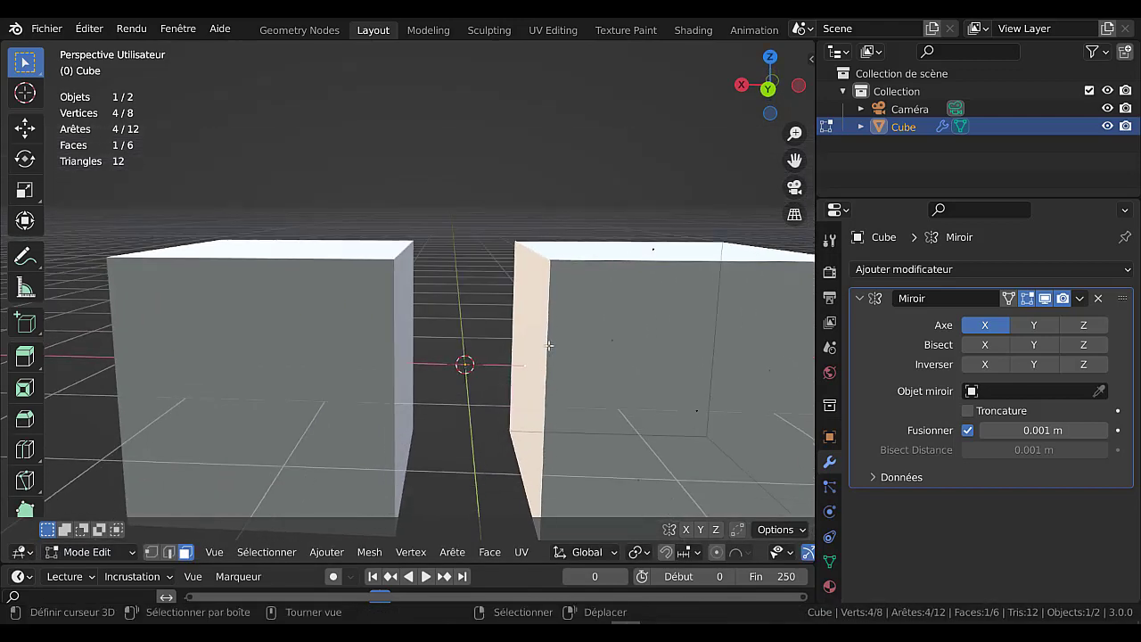
# - Switch to the front orthographic view and raise the mirror merge distance to 1 m
pyautogui.press('KP_1')
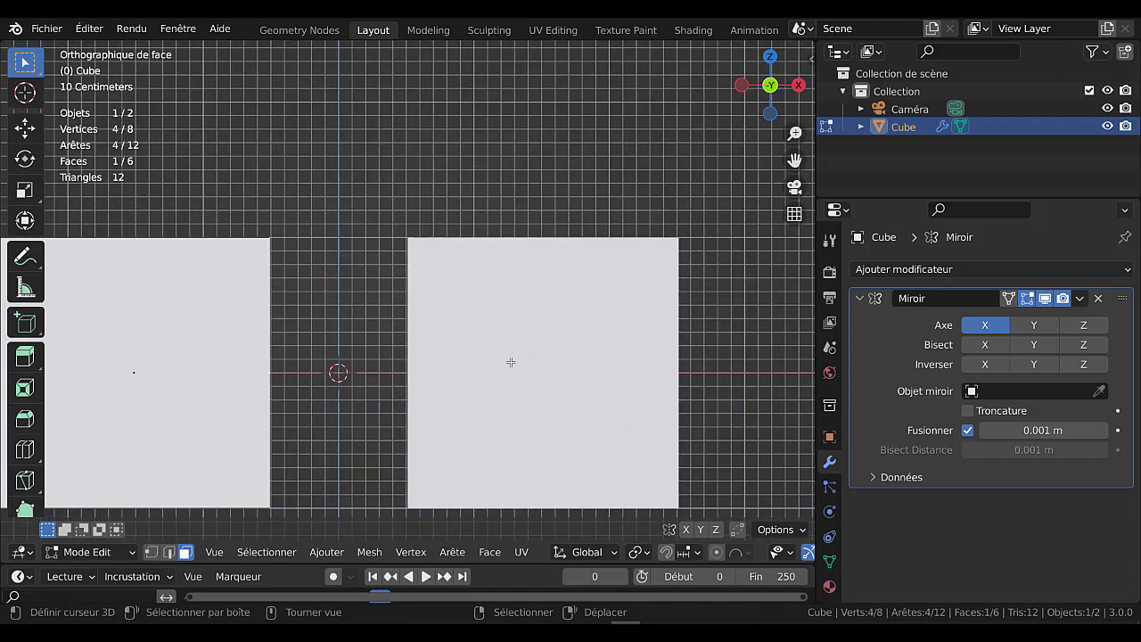
pyautogui.moveTo(471, 358)
pyautogui.keyDown('shift'); pyautogui.mouseDown(button='middle')
pyautogui.moveTo(522, 351)
pyautogui.moveTo(474, 271)
pyautogui.mouseUp(button='middle'); pyautogui.keyUp('shift')
pyautogui.scroll(2, 522, 346)
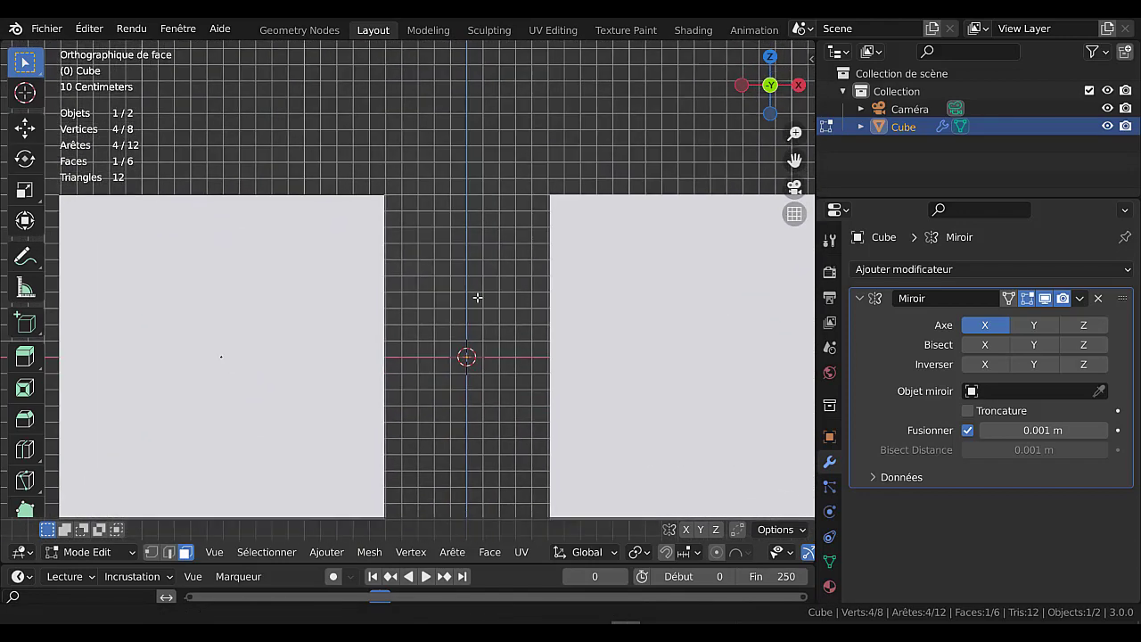
pyautogui.scroll(-1, 474, 271)
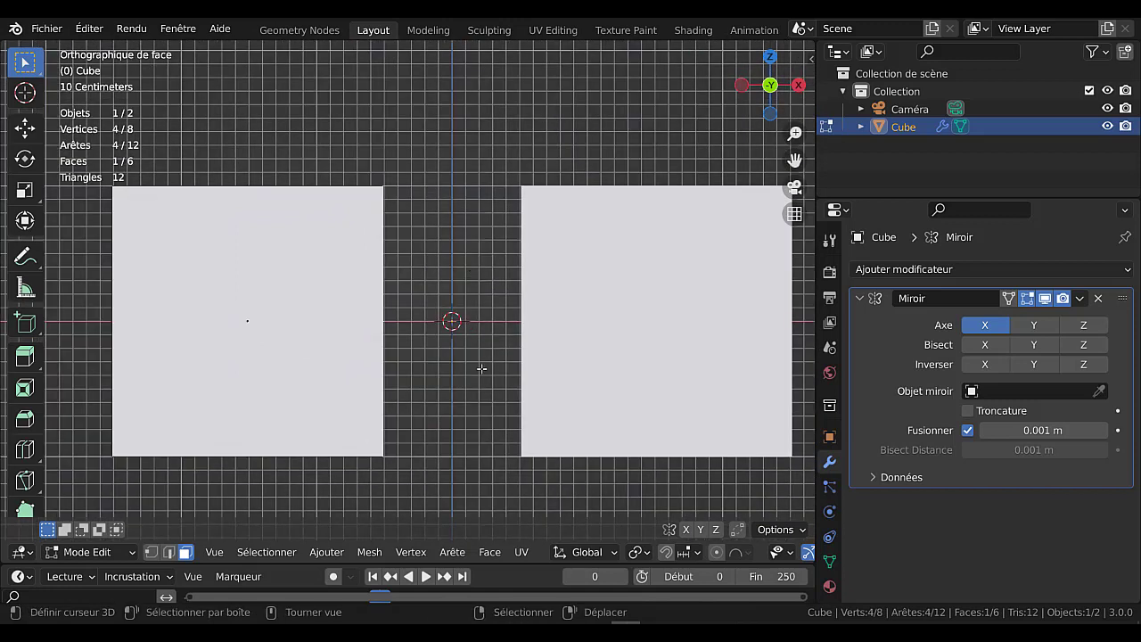
pyautogui.press('g')
pyautogui.press('x')
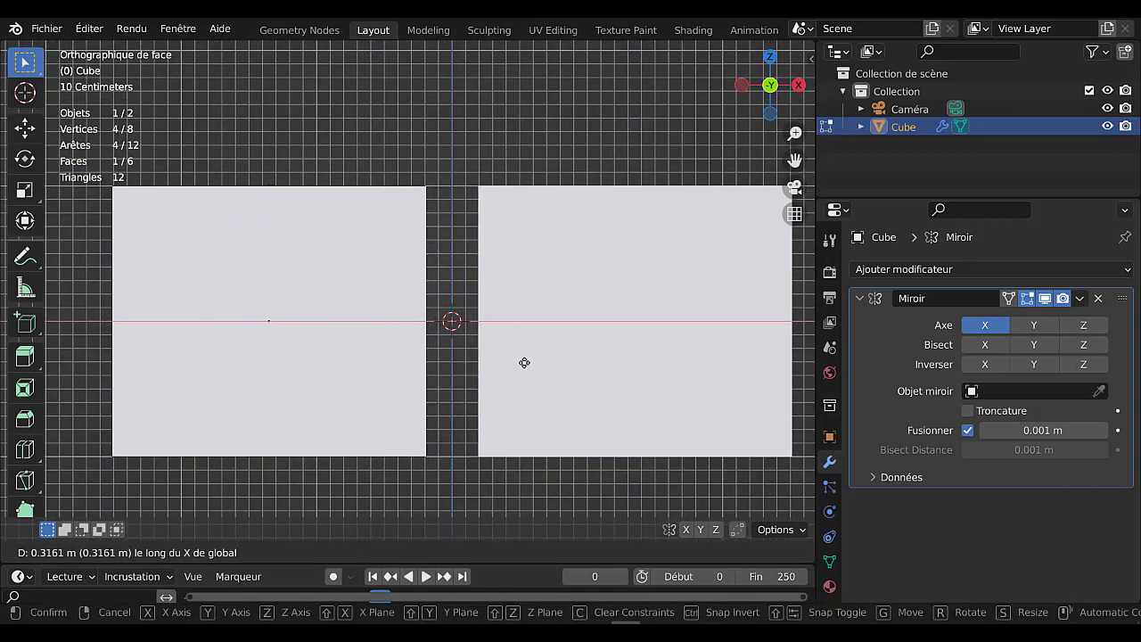
pyautogui.rightClick(545, 362)
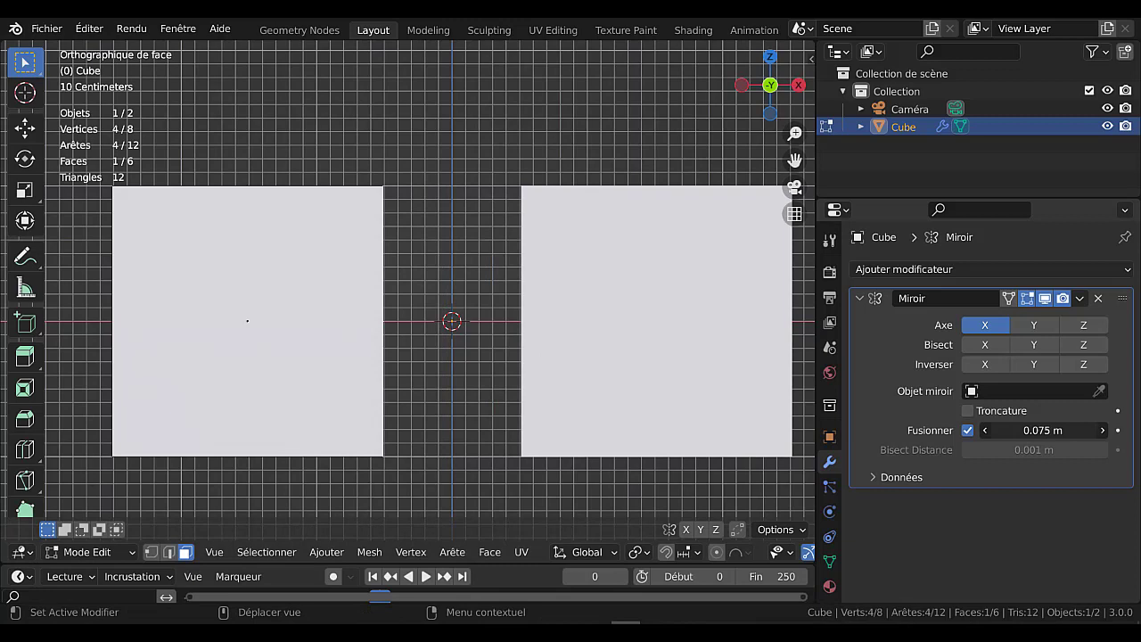
pyautogui.moveTo(1044, 429); pyautogui.dragTo(1097, 430)
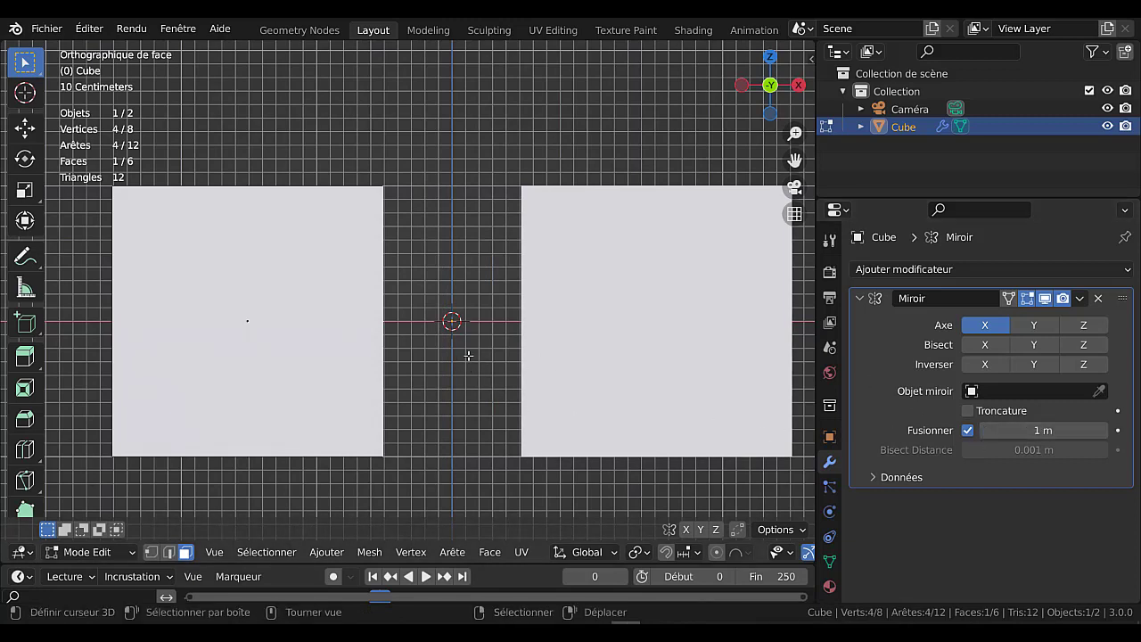
# - Lower the merge distance to 0.34 m and slide the inner face along X so the halves fuse
pyautogui.press('g')
pyautogui.press('x')
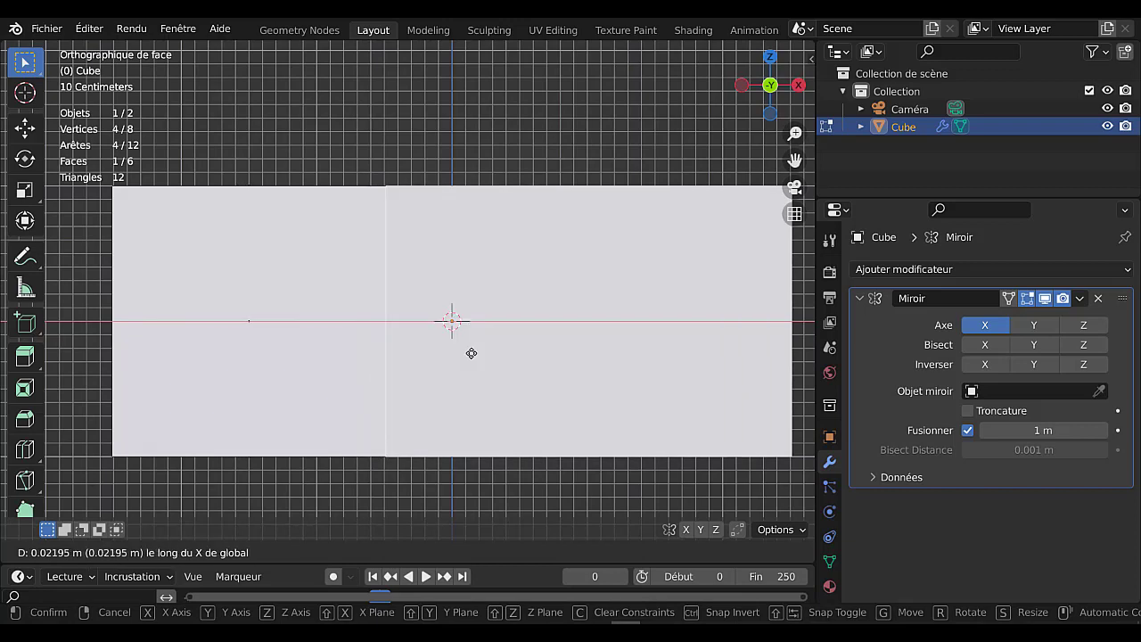
pyautogui.press('Escape')
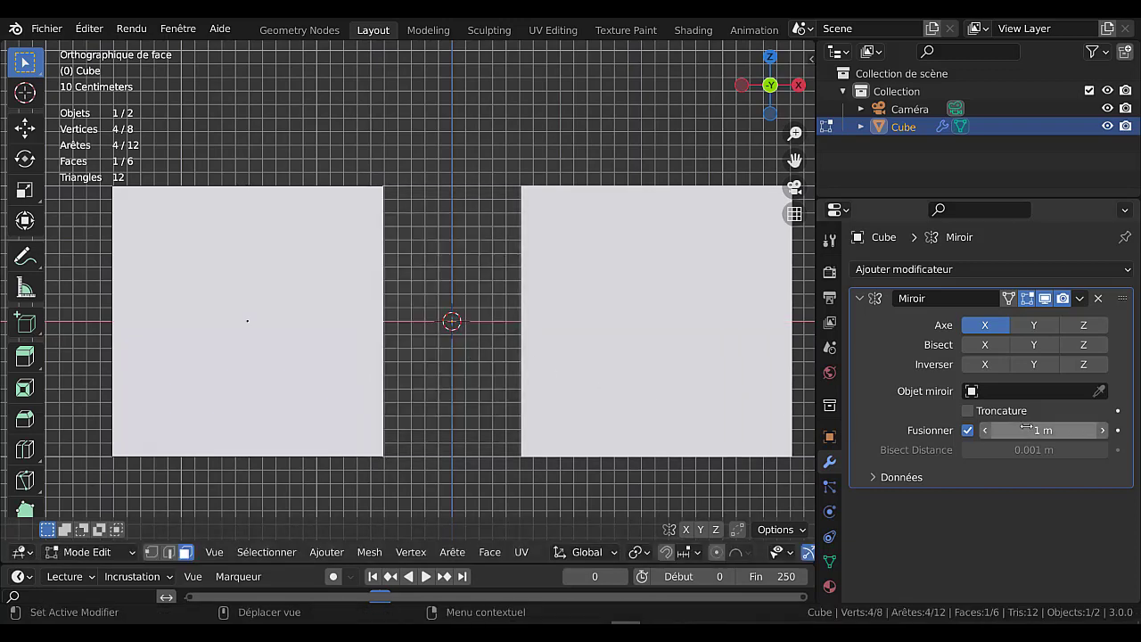
pyautogui.moveTo(1044, 430); pyautogui.dragTo(1025, 430)
pyautogui.moveTo(1044, 430); pyautogui.dragTo(1008, 430)
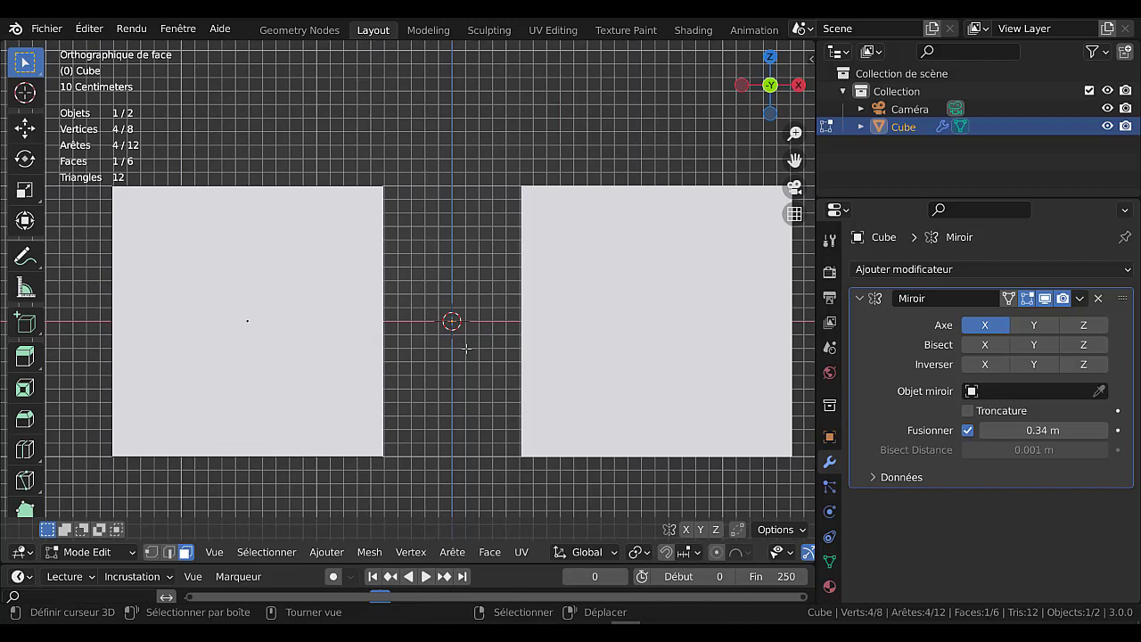
pyautogui.press('g')
pyautogui.press('x')
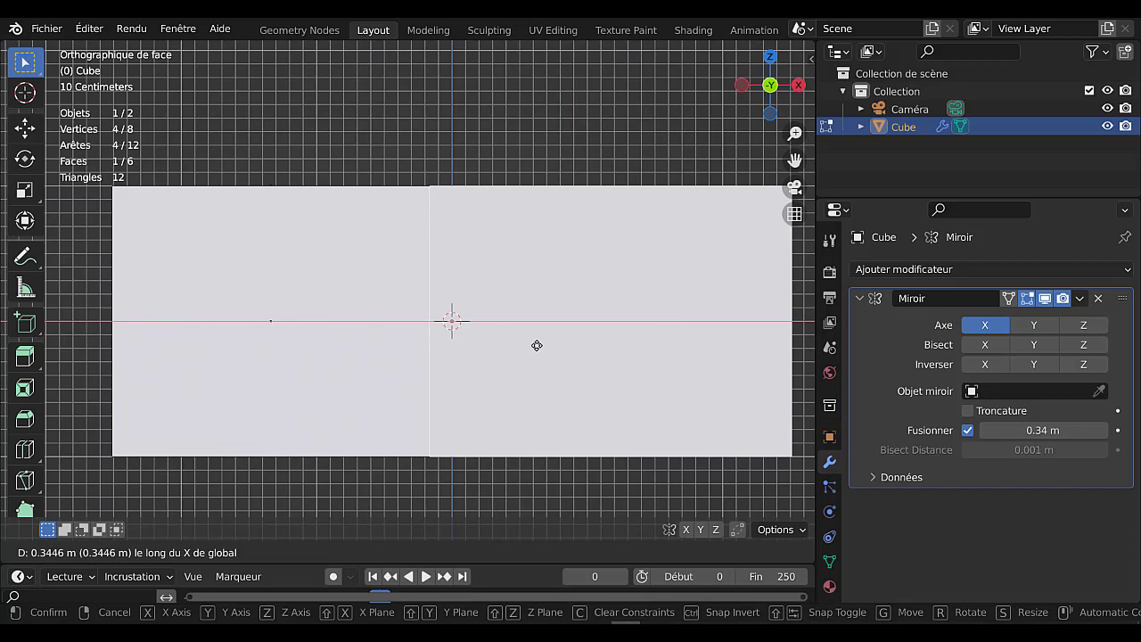
pyautogui.click(536, 345)
pyautogui.moveTo(553, 296)
pyautogui.mouseDown(button='middle')
pyautogui.moveTo(589, 330)
pyautogui.moveTo(507, 316)
pyautogui.moveTo(776, 348)
pyautogui.mouseUp(button='middle')
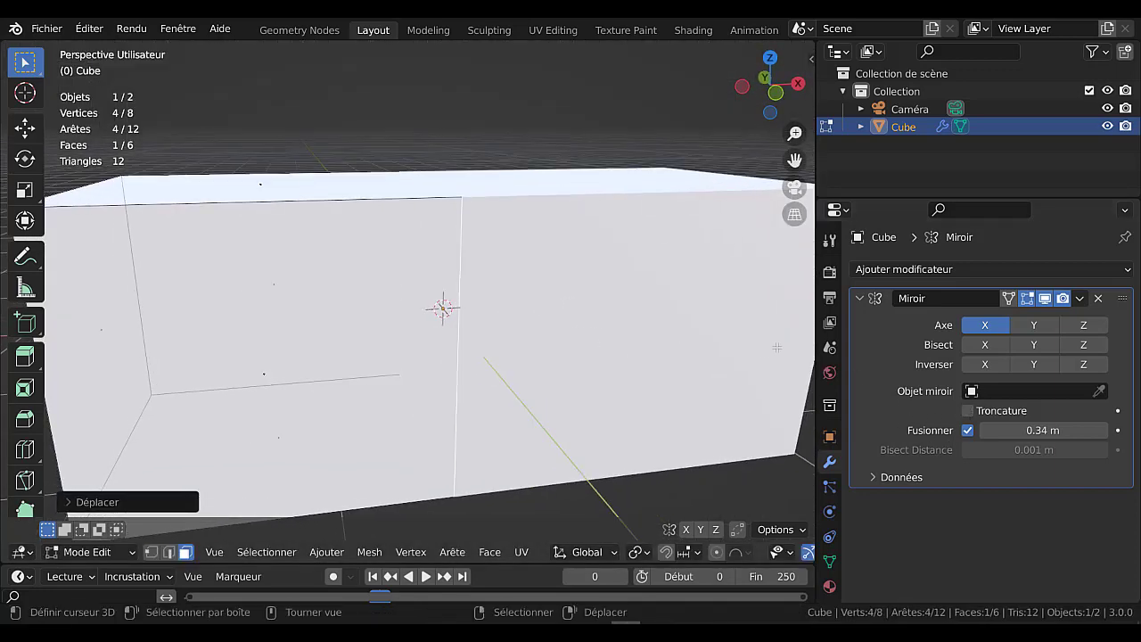
# - Enable Clipping on the Mirror modifier and toggle X-ray on and off to check it
pyautogui.click(970, 412)
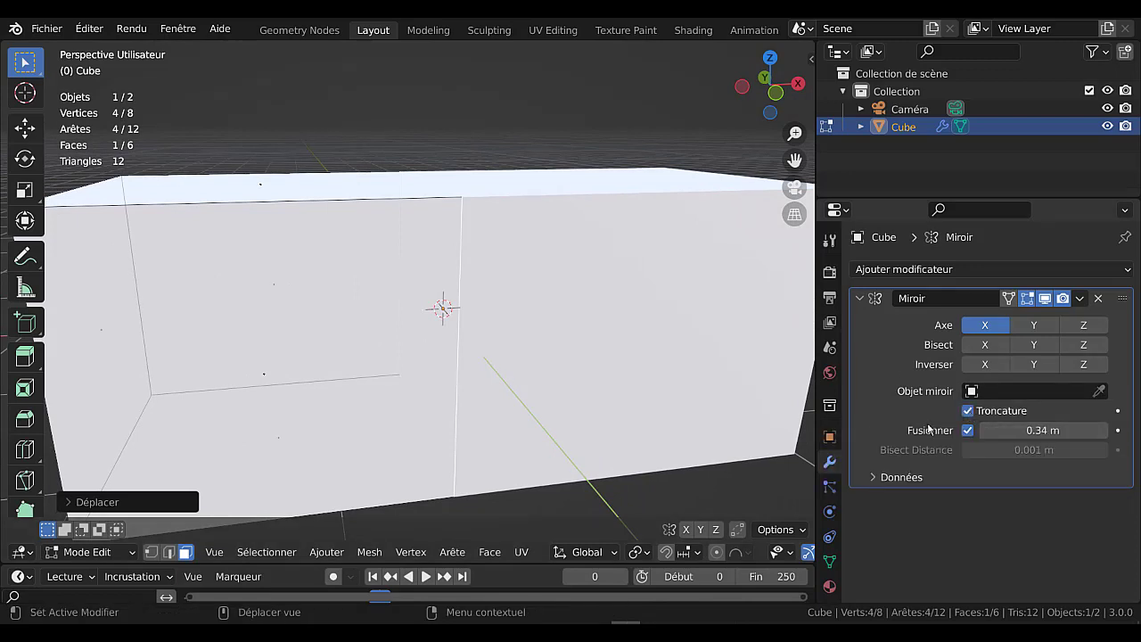
pyautogui.moveTo(580, 359); pyautogui.dragTo(604, 355, button='middle')
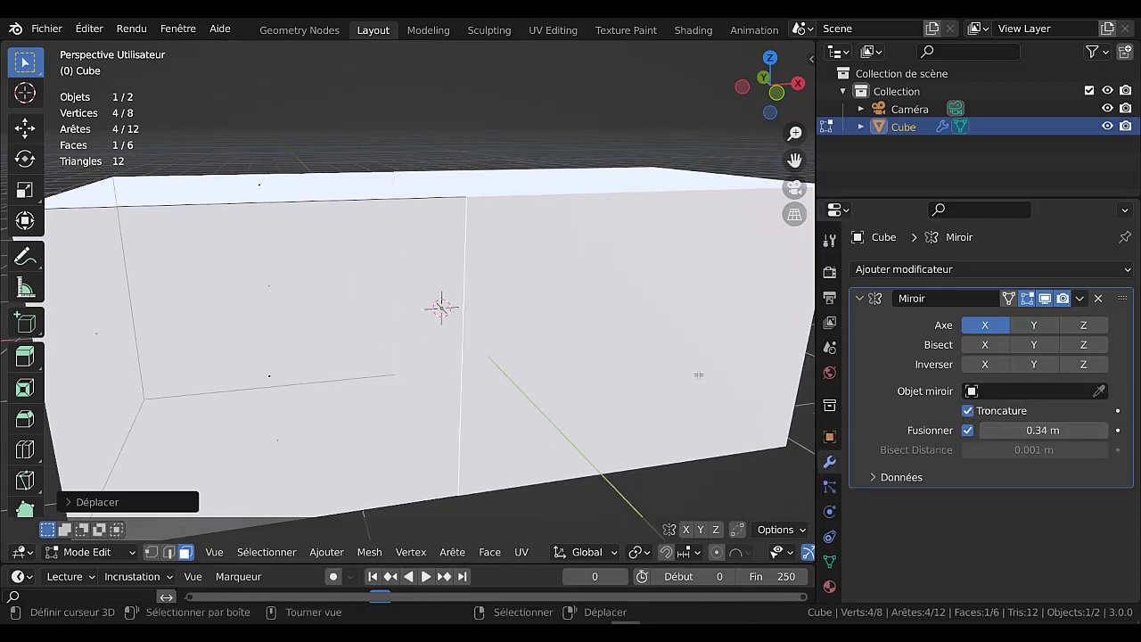
pyautogui.hotkey('alt', 'z')
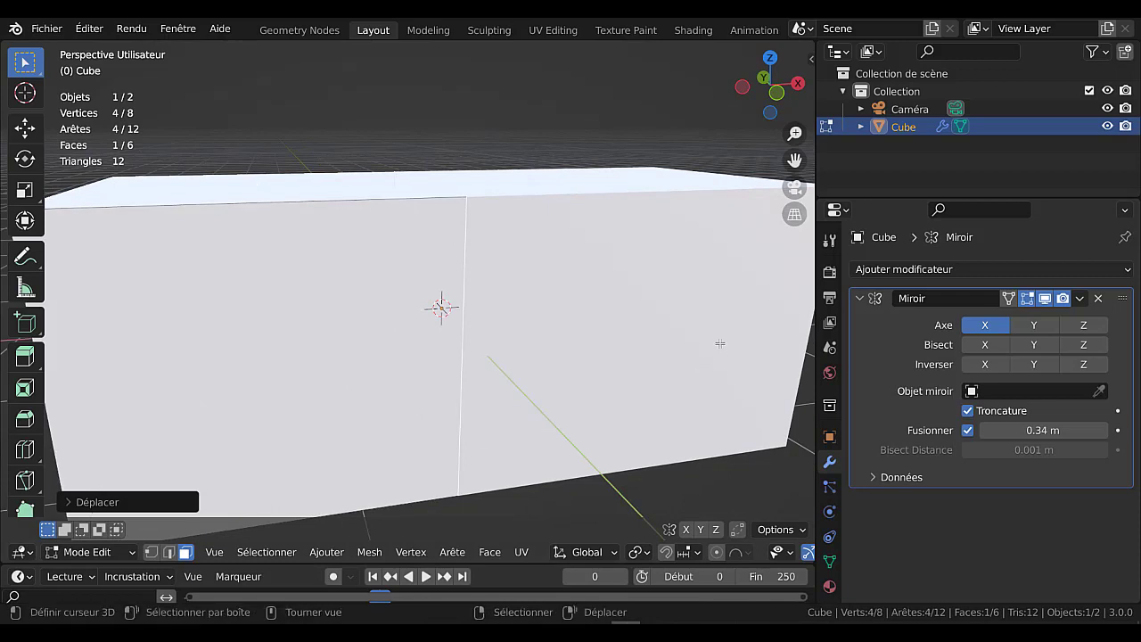
pyautogui.hotkey('alt', 'z')
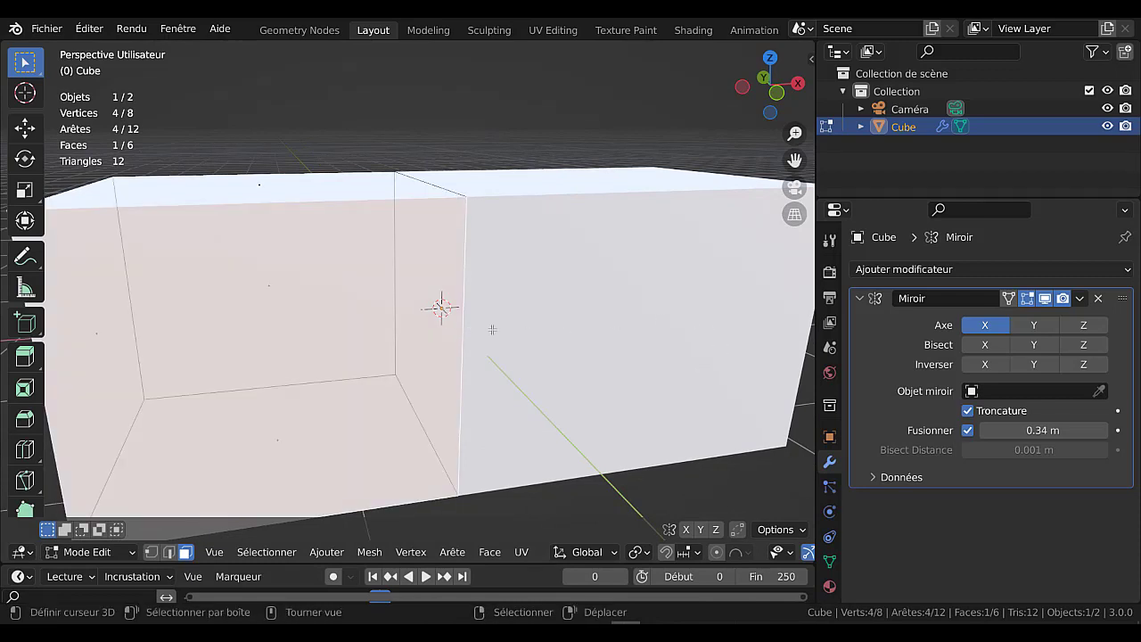
pyautogui.moveTo(547, 325); pyautogui.dragTo(591, 318, button='middle')
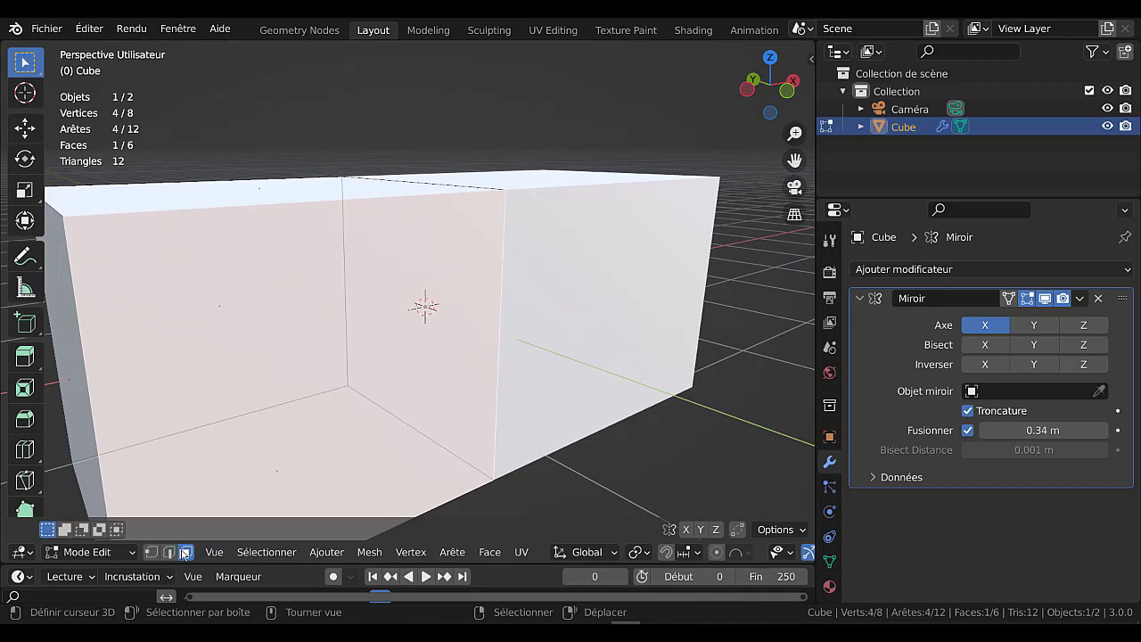
pyautogui.hotkey('alt', 'z')
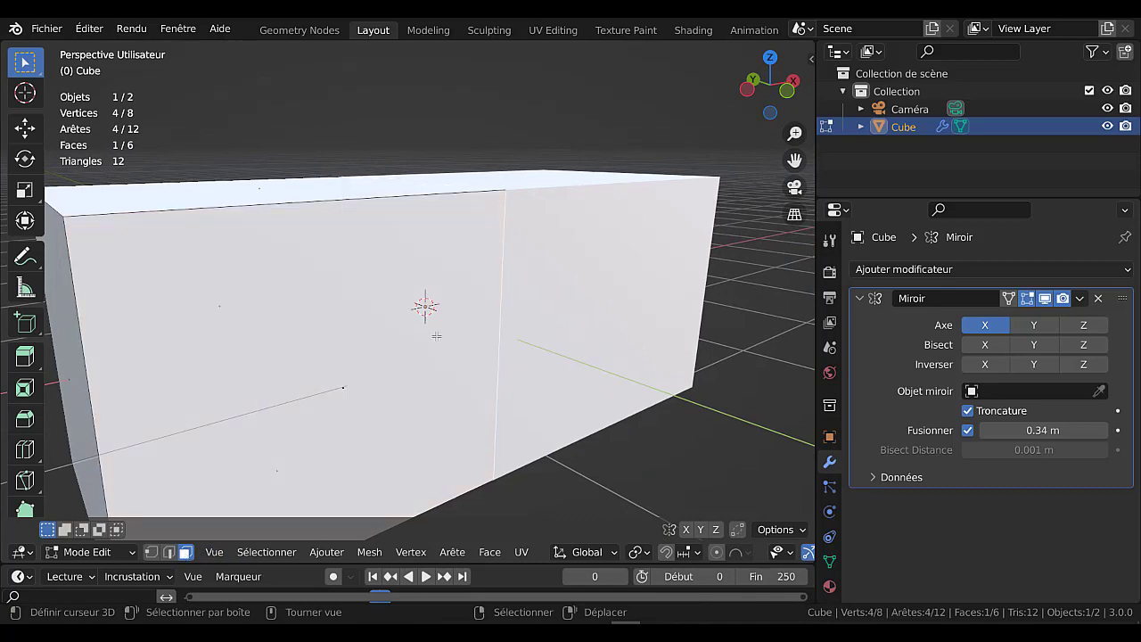
# - Orbit and zoom around the fused block to inspect it from higher up
pyautogui.moveTo(436, 336); pyautogui.dragTo(436, 363, button='middle')
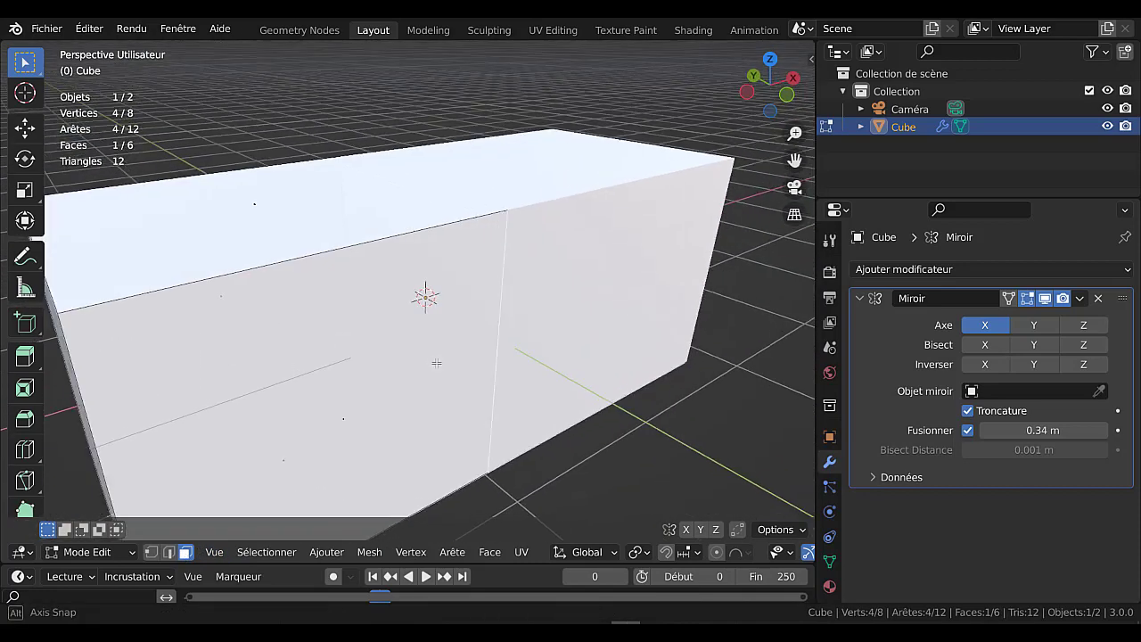
pyautogui.moveTo(437, 363)
pyautogui.mouseDown(button='middle')
pyautogui.moveTo(400, 313)
pyautogui.moveTo(393, 355)
pyautogui.moveTo(274, 357)
pyautogui.mouseUp(button='middle')
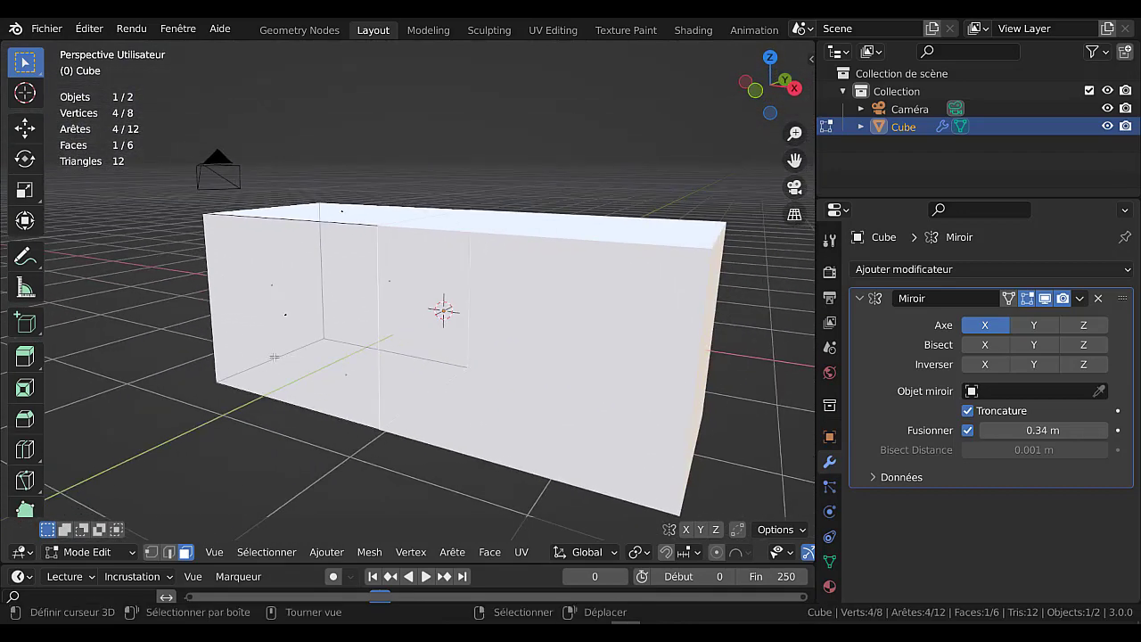
pyautogui.moveTo(366, 370); pyautogui.dragTo(314, 353, button='middle')
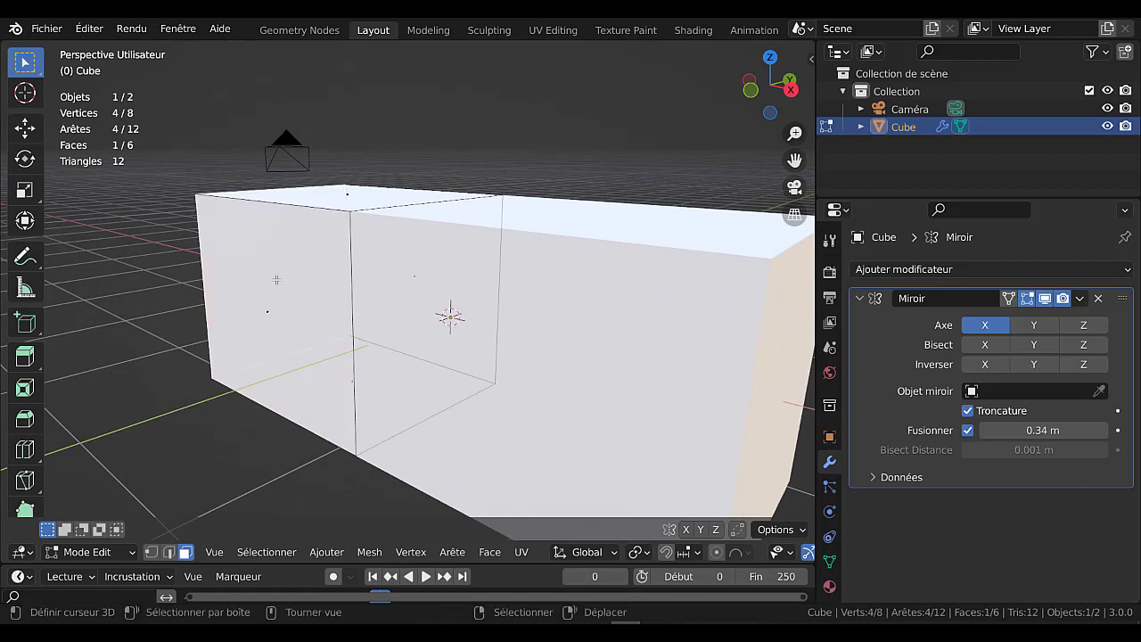
pyautogui.moveTo(277, 280); pyautogui.dragTo(374, 133, button='middle')
pyautogui.scroll(-4, 351, 179)
pyautogui.scroll(-2, 776, 553)
pyautogui.scroll(-1, 776, 552)
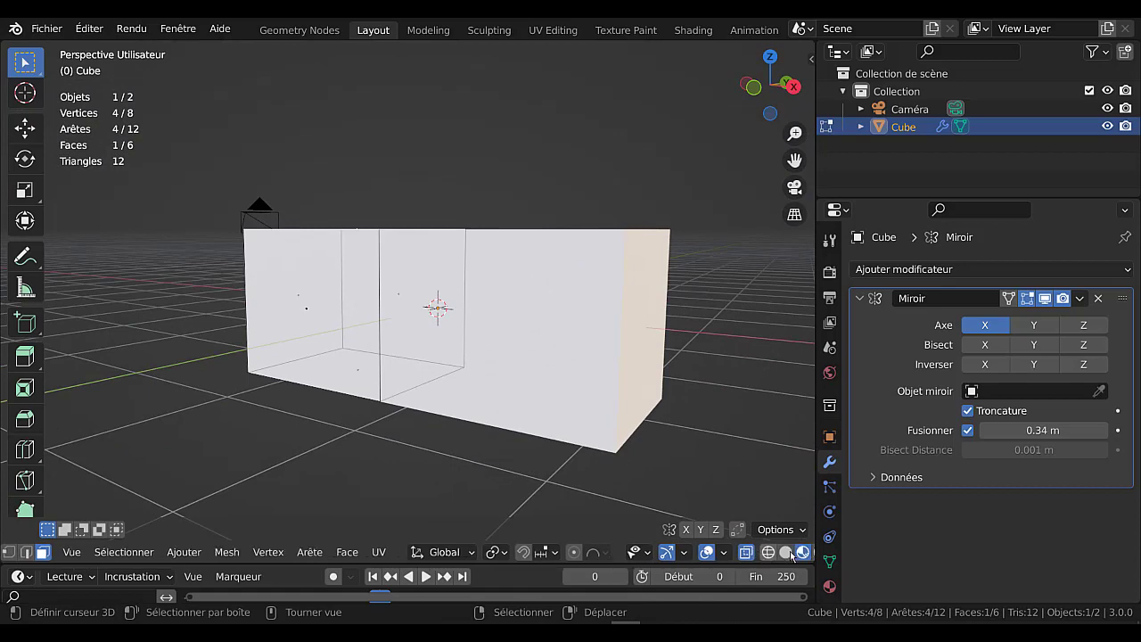
pyautogui.scroll(-1, 775, 553)
# - With X-ray on, select the cube's side face sitting at the mirror seam
pyautogui.click(762, 553)
pyautogui.moveTo(464, 407); pyautogui.dragTo(439, 352, button='middle')
pyautogui.click(434, 344)
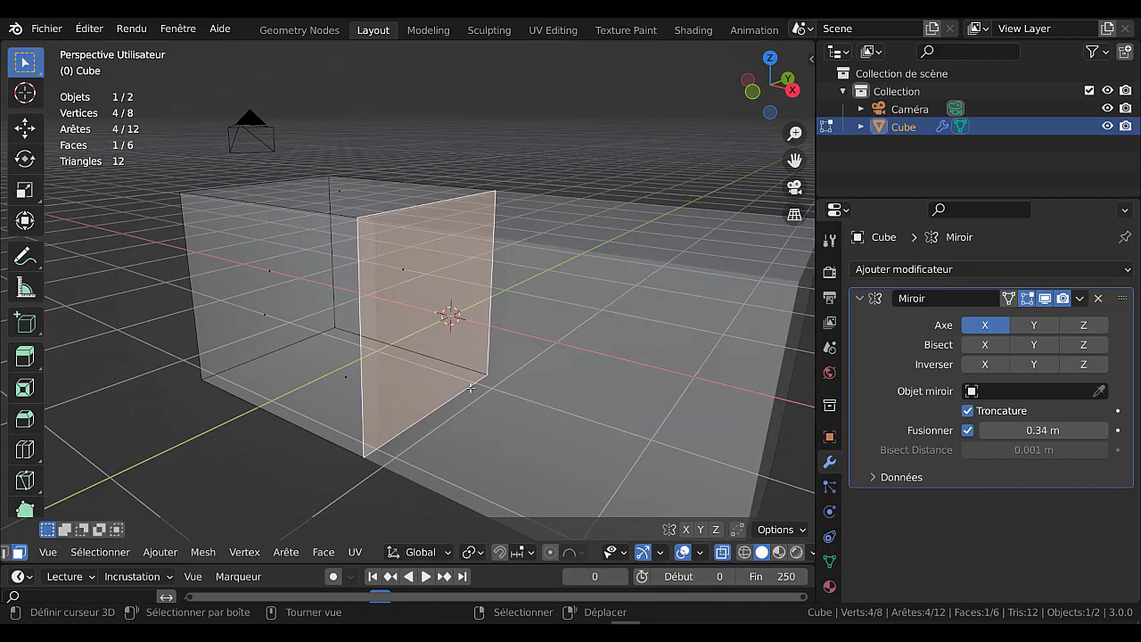
pyautogui.moveTo(471, 388); pyautogui.dragTo(527, 372, button='middle')
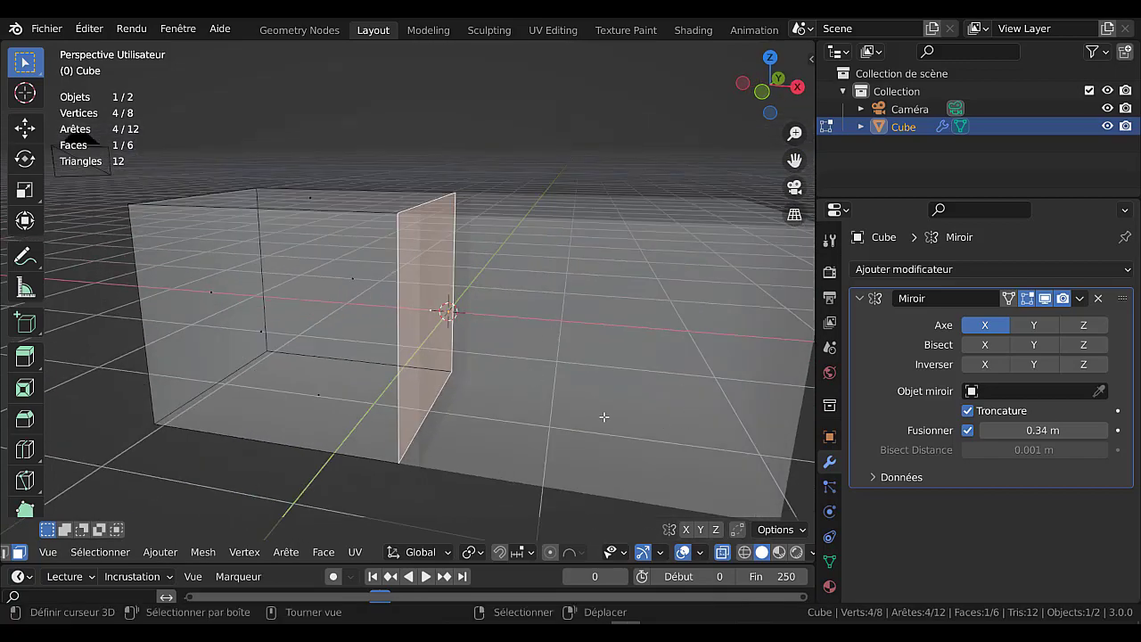
pyautogui.scroll(-3, 429, 295)
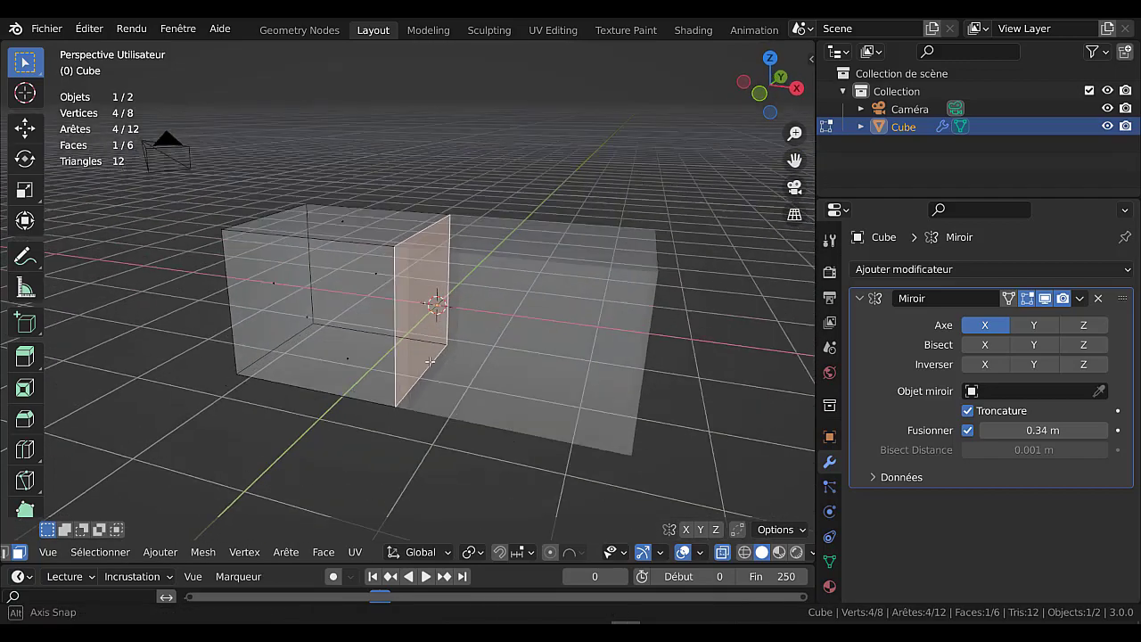
pyautogui.moveTo(436, 305)
pyautogui.mouseDown(button='middle')
pyautogui.moveTo(441, 347)
pyautogui.moveTo(449, 336)
pyautogui.mouseUp(button='middle')
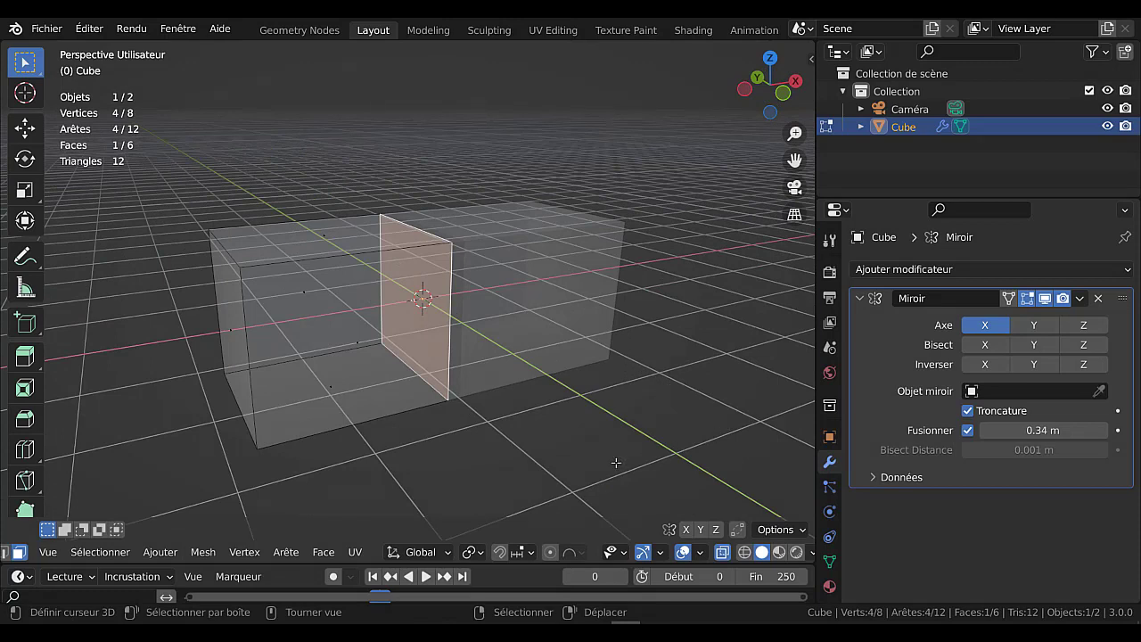
# - Create material Matériau.002 with a pink-red base colour and view it in Rendered shading
pyautogui.click(829, 586)
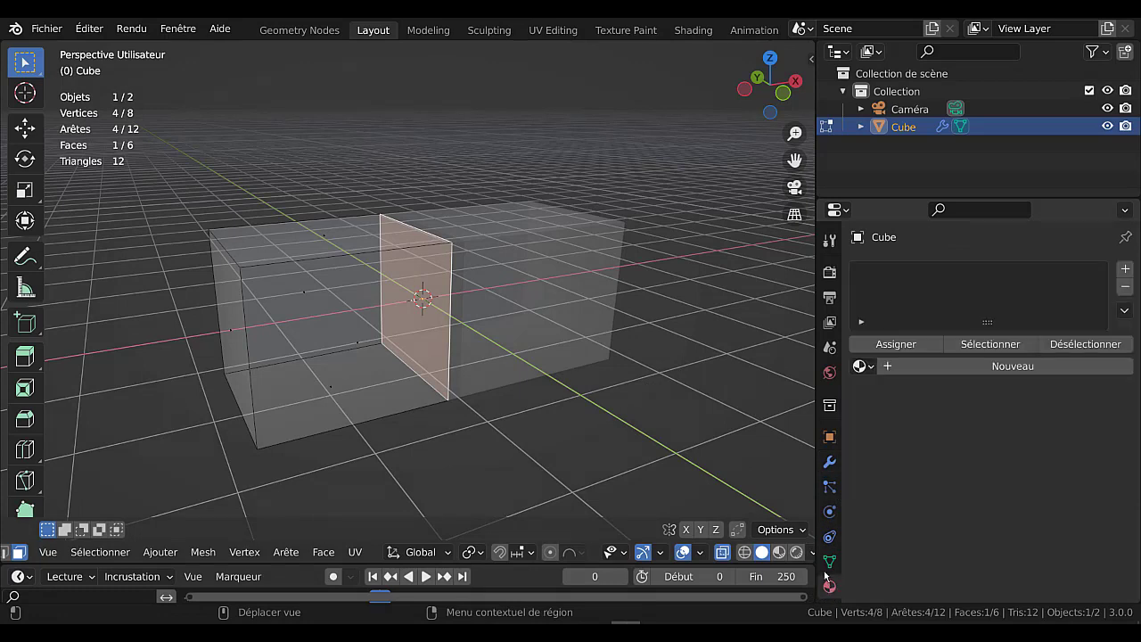
pyautogui.click(963, 364)
pyautogui.scroll(-3, 981, 397)
pyautogui.click(1021, 428)
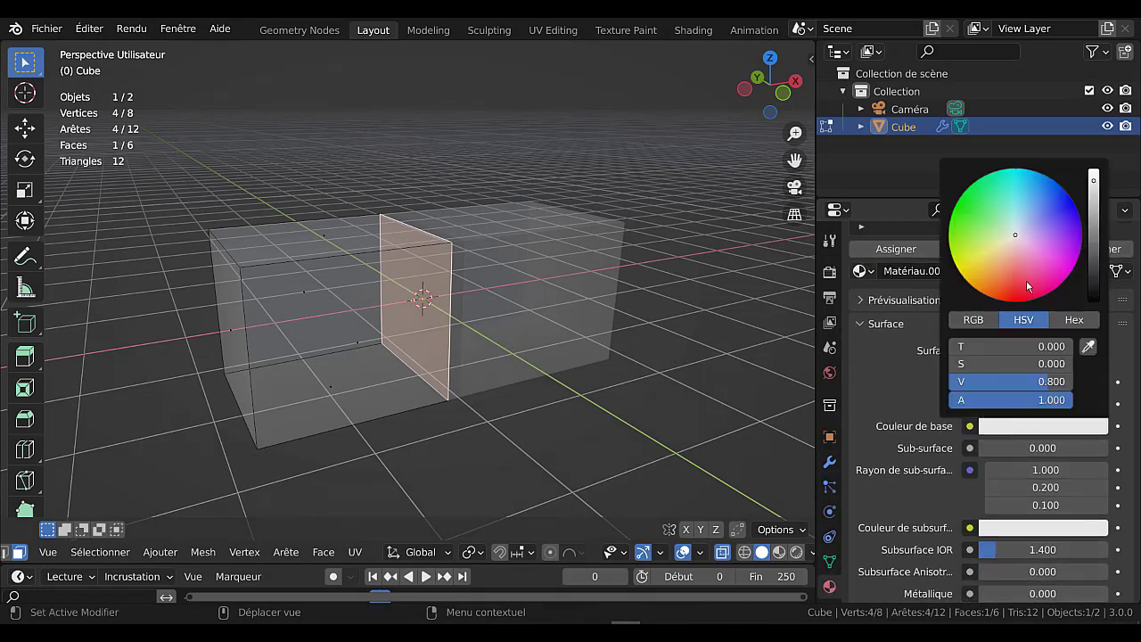
pyautogui.click(1027, 280)
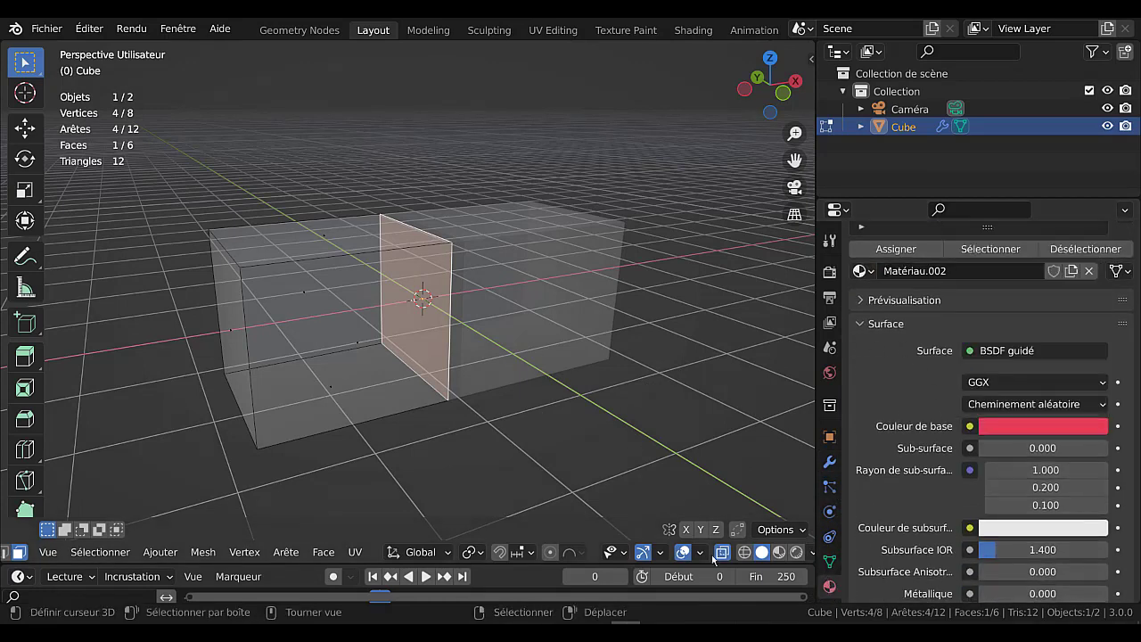
pyautogui.click(797, 554)
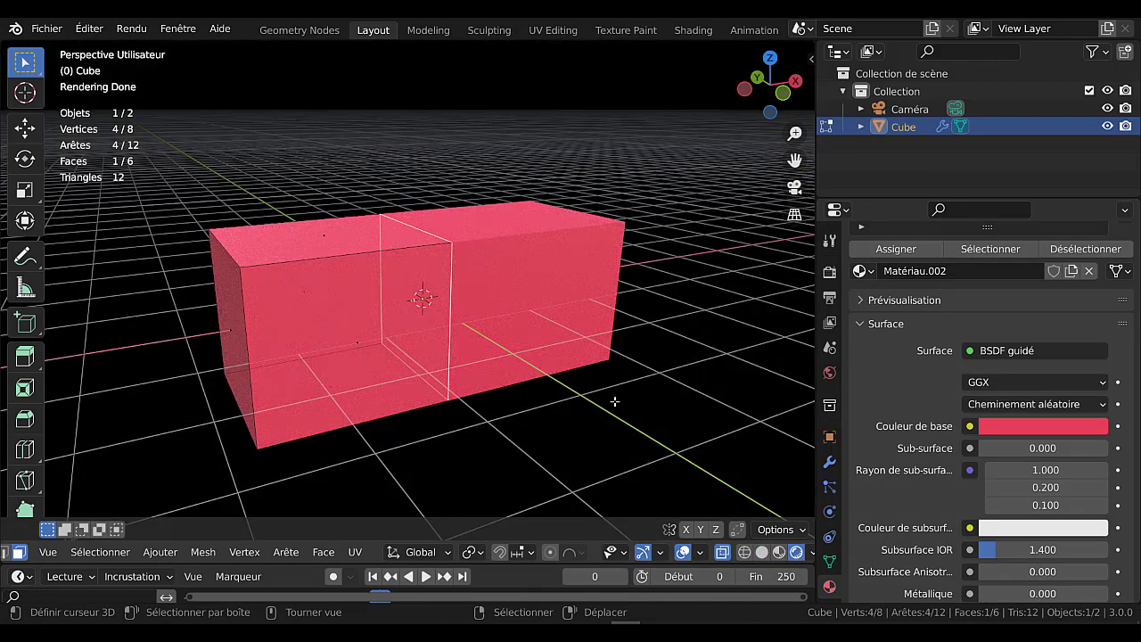
pyautogui.moveTo(574, 394); pyautogui.dragTo(576, 371, button='middle')
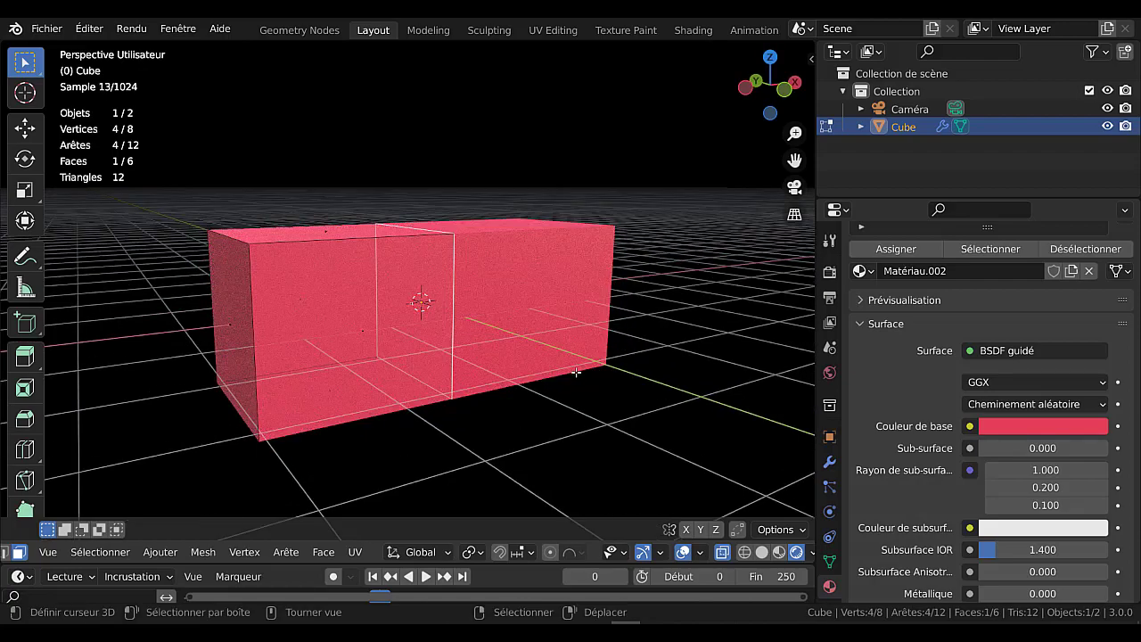
pyautogui.press('Tab')
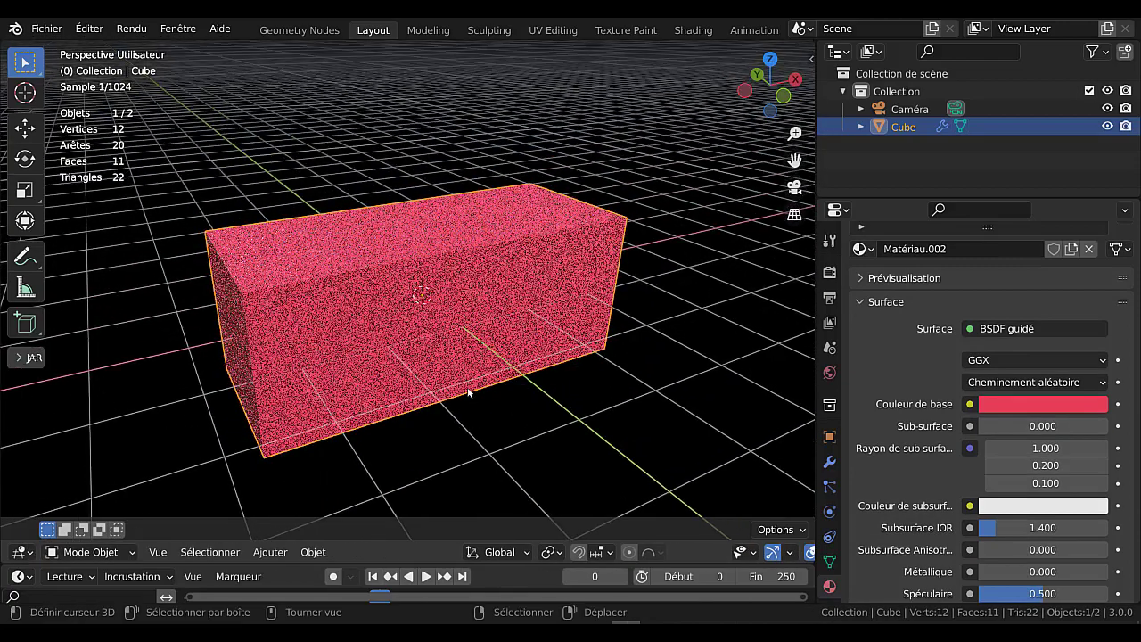
pyautogui.moveTo(483, 337); pyautogui.dragTo(396, 317, button='middle')
pyautogui.scroll(2, 396, 318)
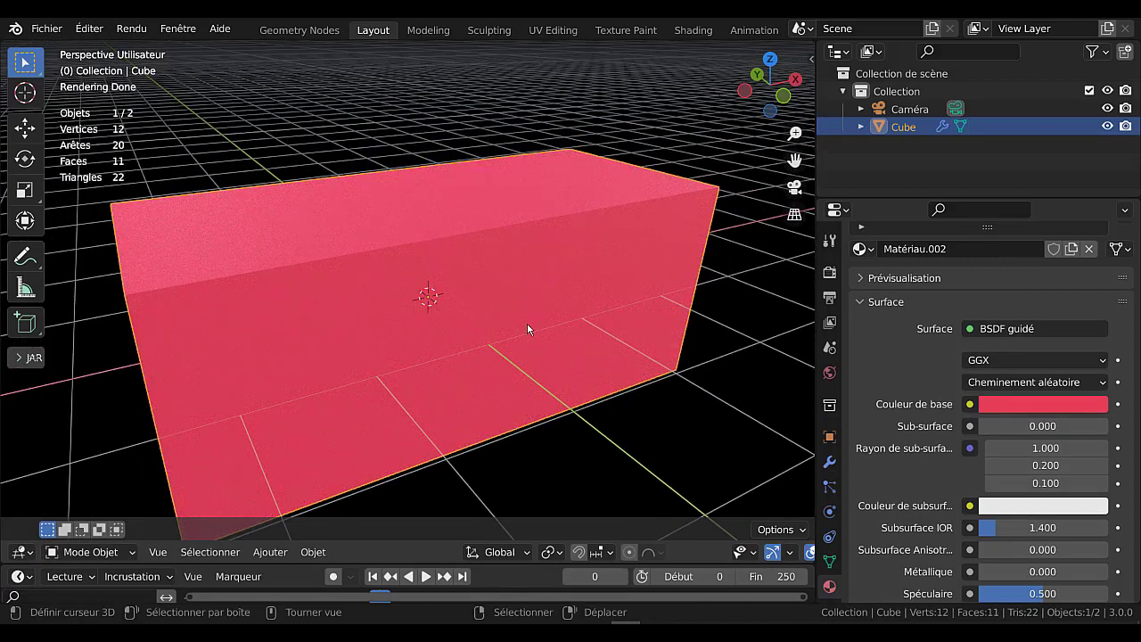
pyautogui.scroll(-2, 571, 335)
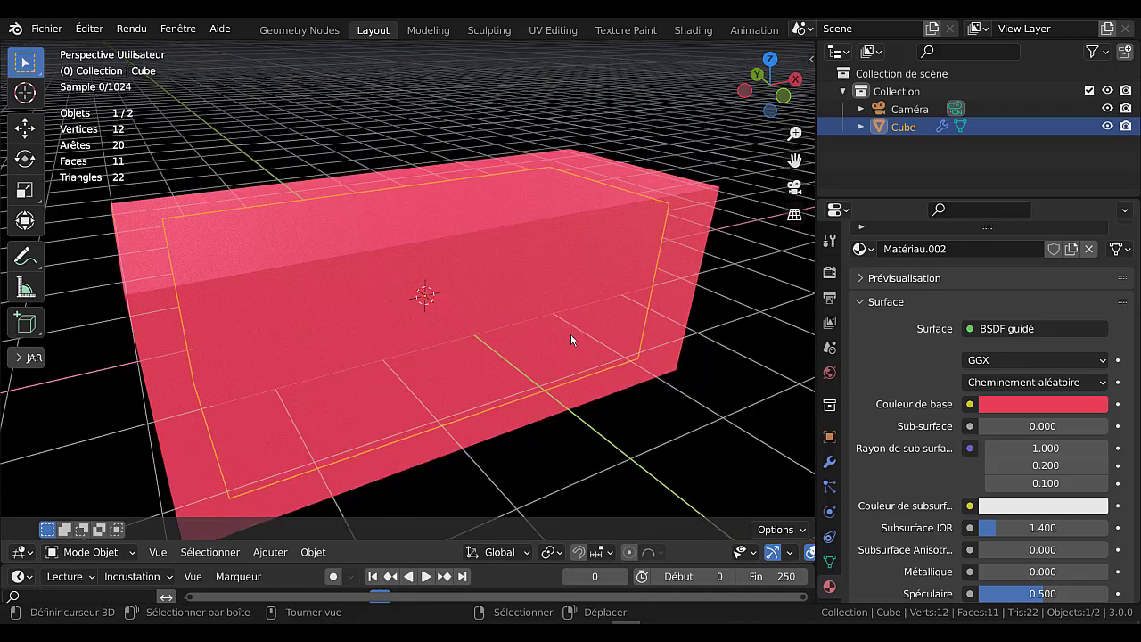
pyautogui.scroll(-2, 570, 334)
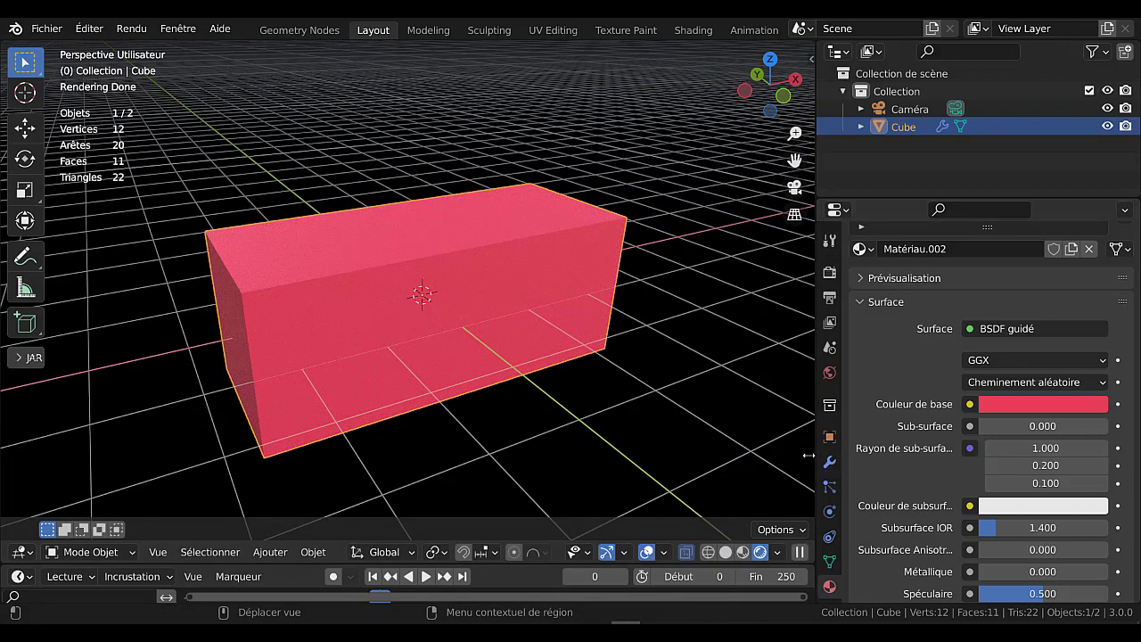
pyautogui.press('Tab')
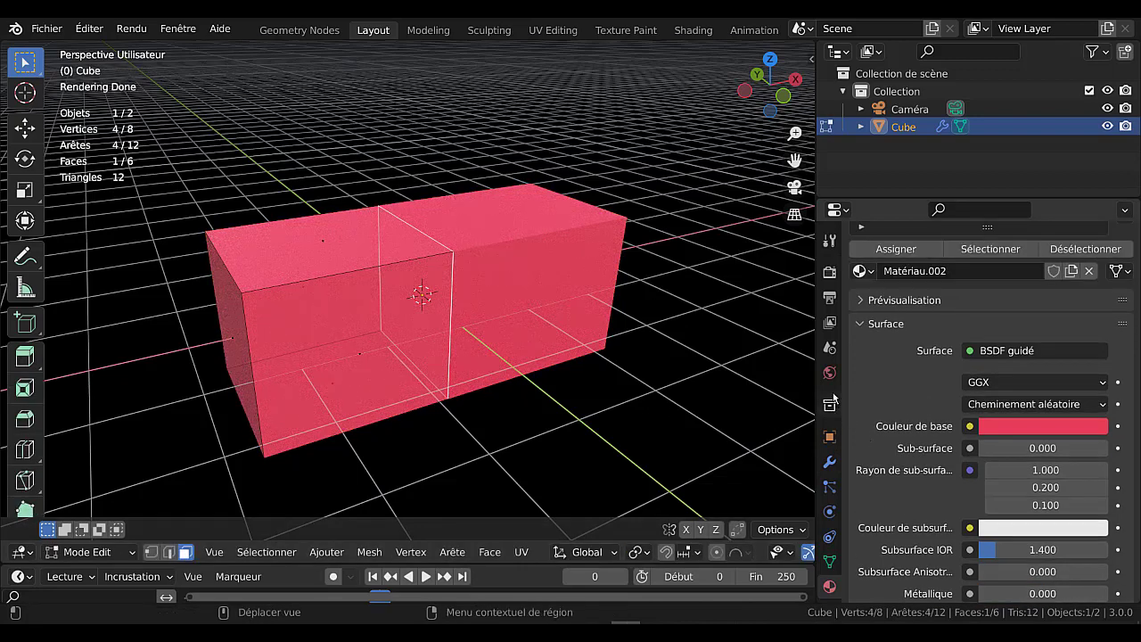
# - Apply the Miroir modifier in Object Mode, baking the mirrored half into a 12-vertex, 11-face mesh
pyautogui.click(828, 463)
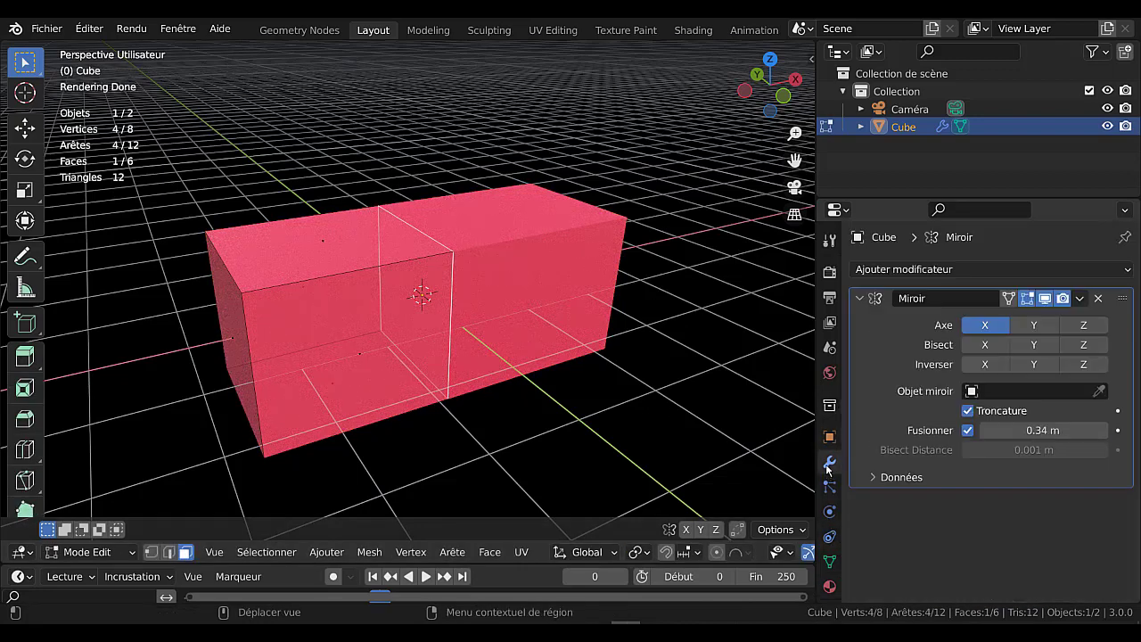
pyautogui.click(1080, 299)
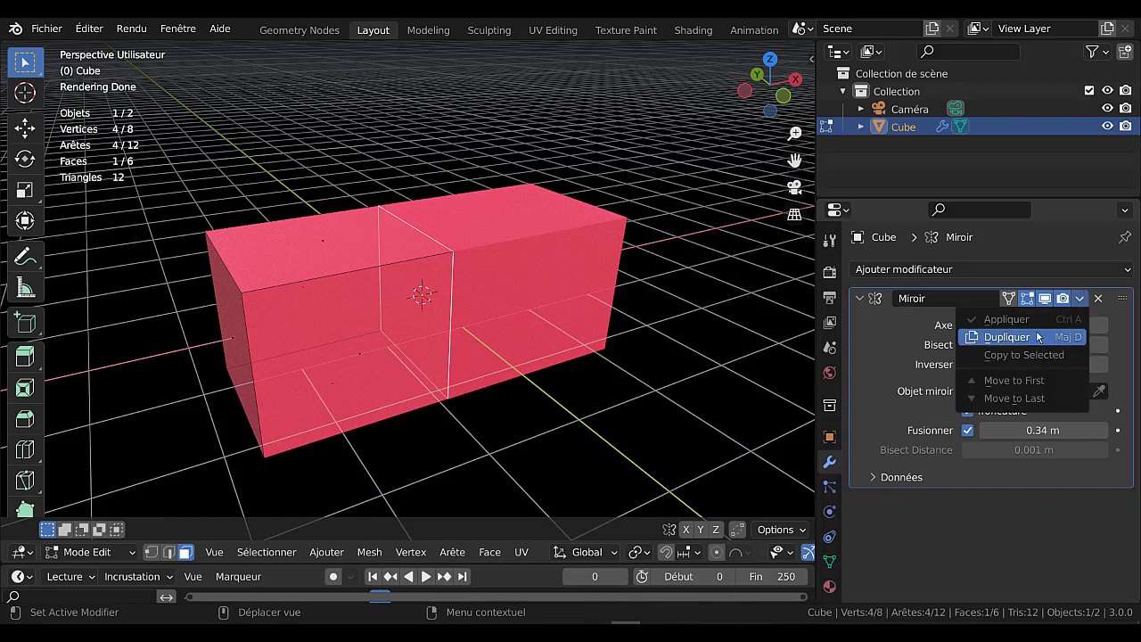
pyautogui.press('Tab')
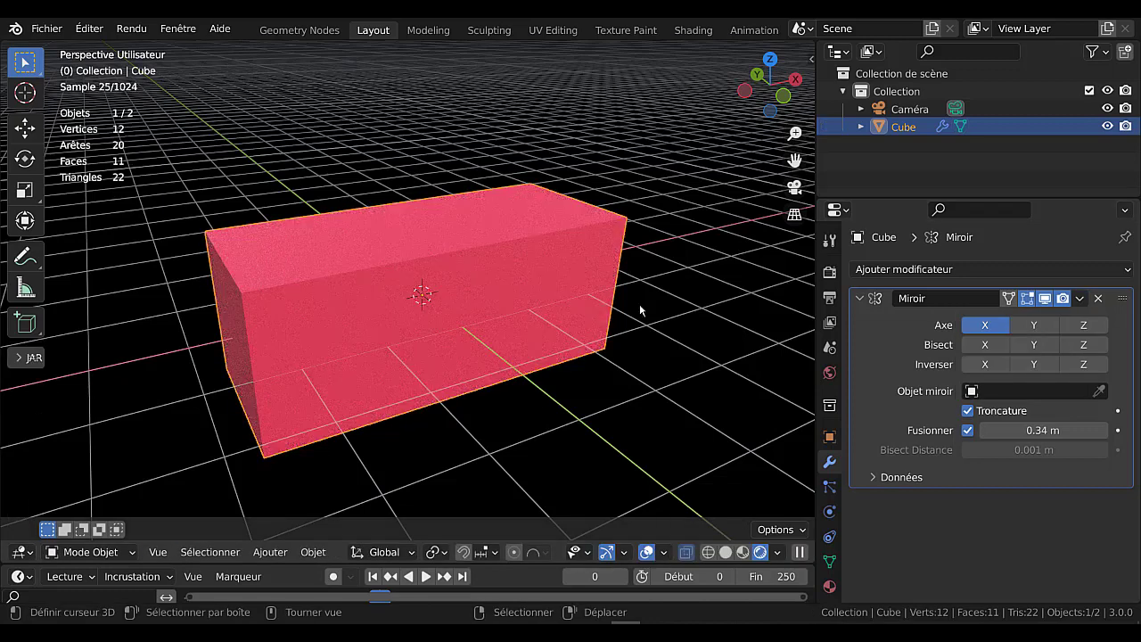
pyautogui.click(1079, 299)
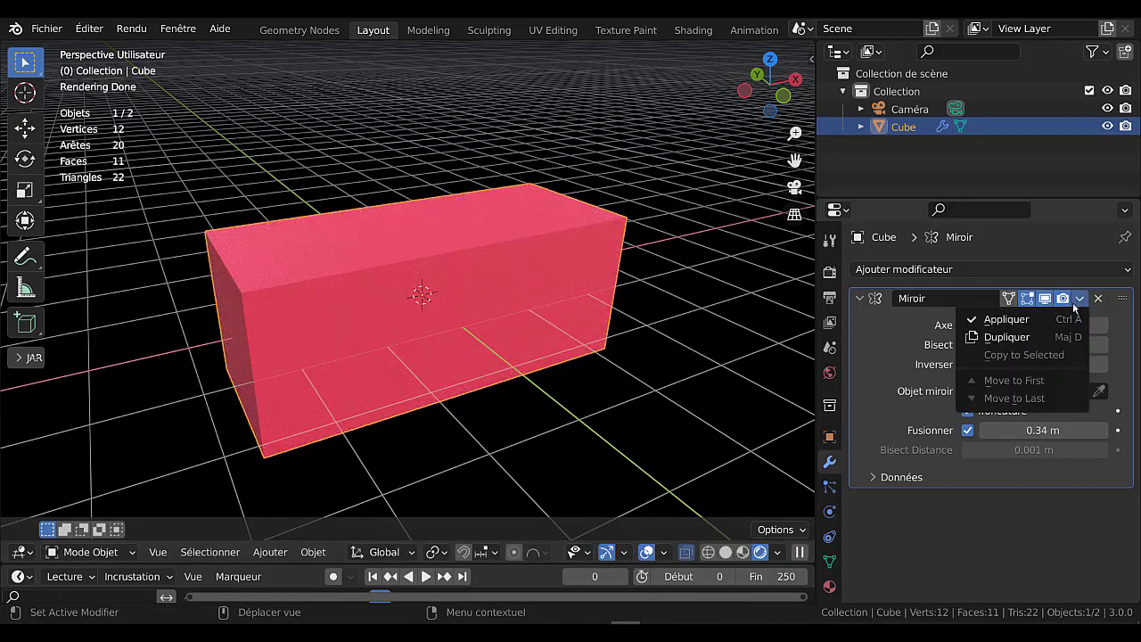
pyautogui.click(1012, 321)
pyautogui.press('Tab')
pyautogui.scroll(3, 615, 389)
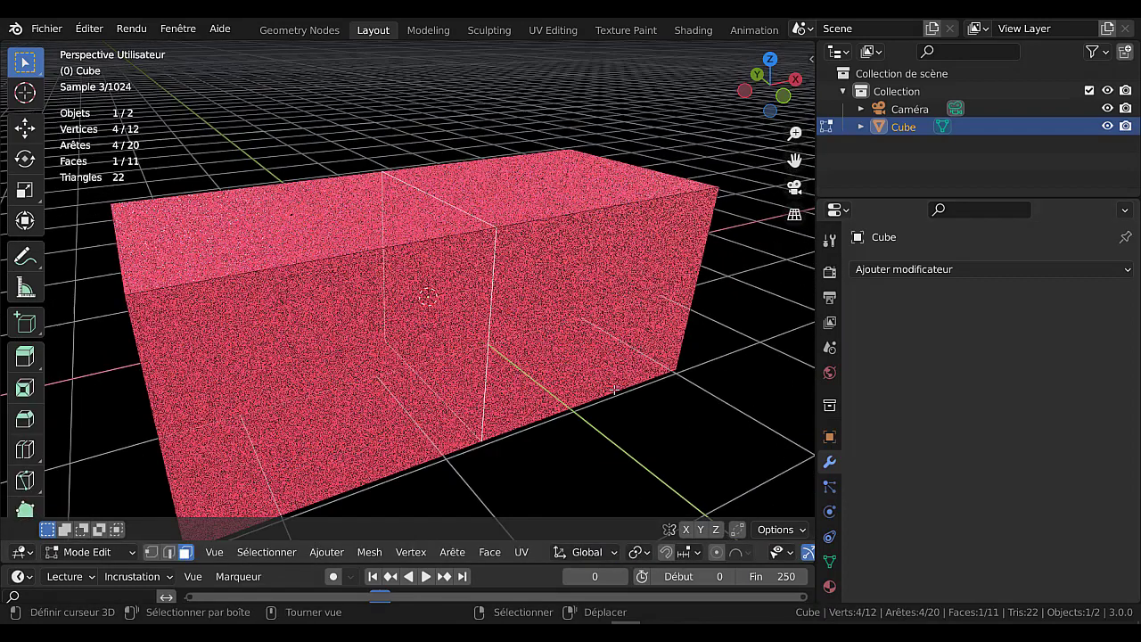
pyautogui.press('Tab')
pyautogui.scroll(-2, 616, 393)
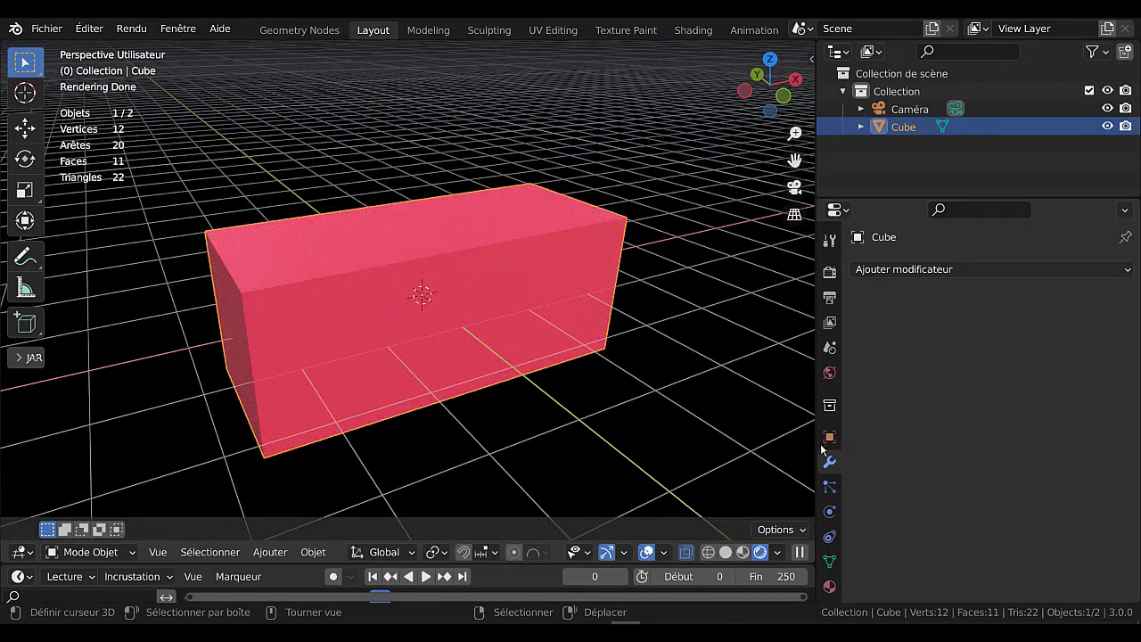
# - Add a Subdivision Surface modifier to the red box with viewport levels raised to 3
pyautogui.click(970, 270)
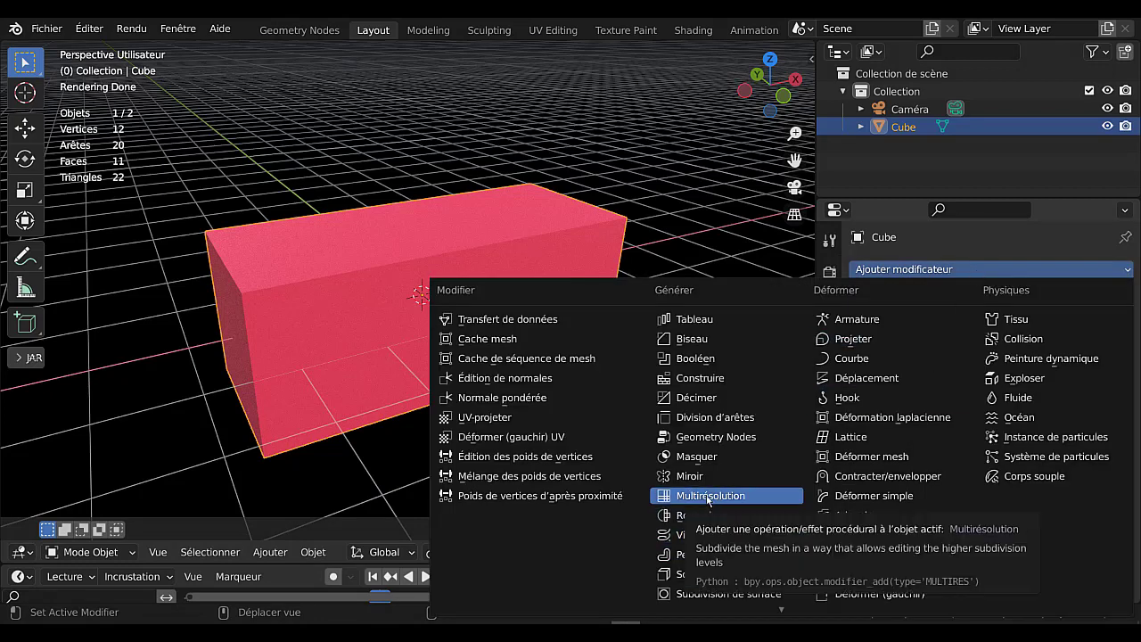
pyautogui.scroll(1, 709, 569)
pyautogui.scroll(2, 709, 568)
pyautogui.scroll(-1, 709, 571)
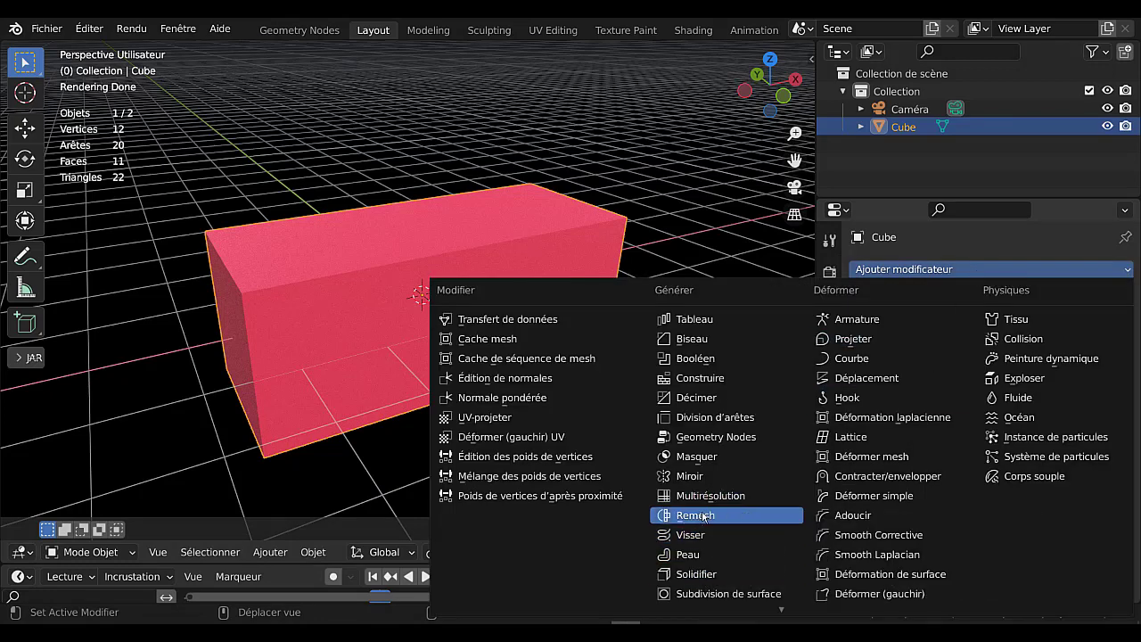
pyautogui.scroll(-1, 707, 573)
pyautogui.click(716, 594)
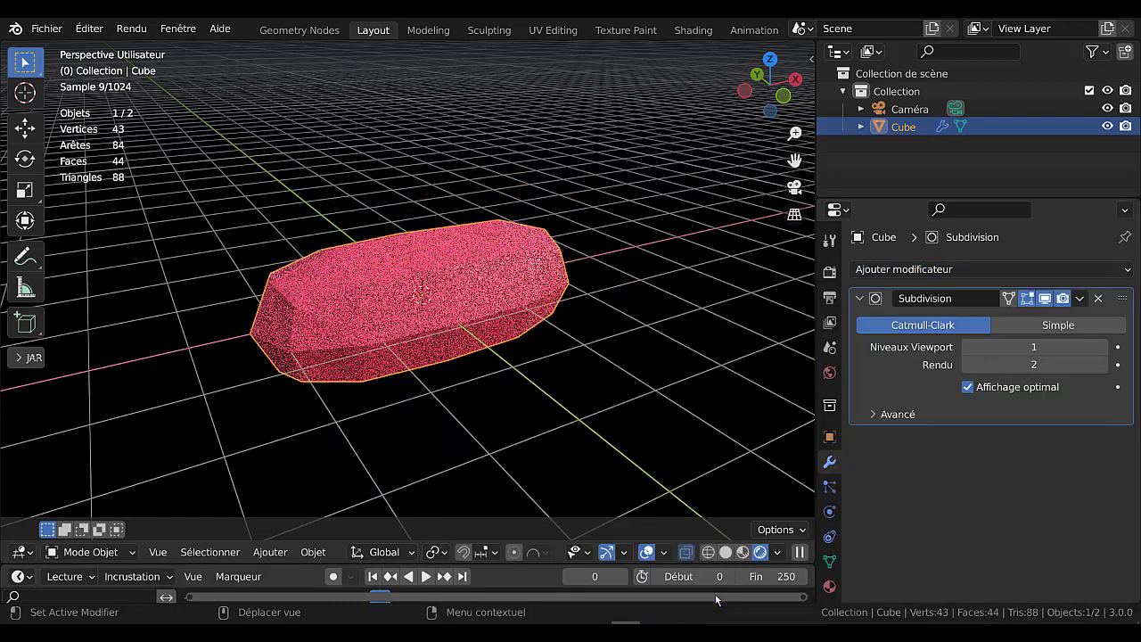
pyautogui.click(1102, 348)
pyautogui.click(1102, 348)
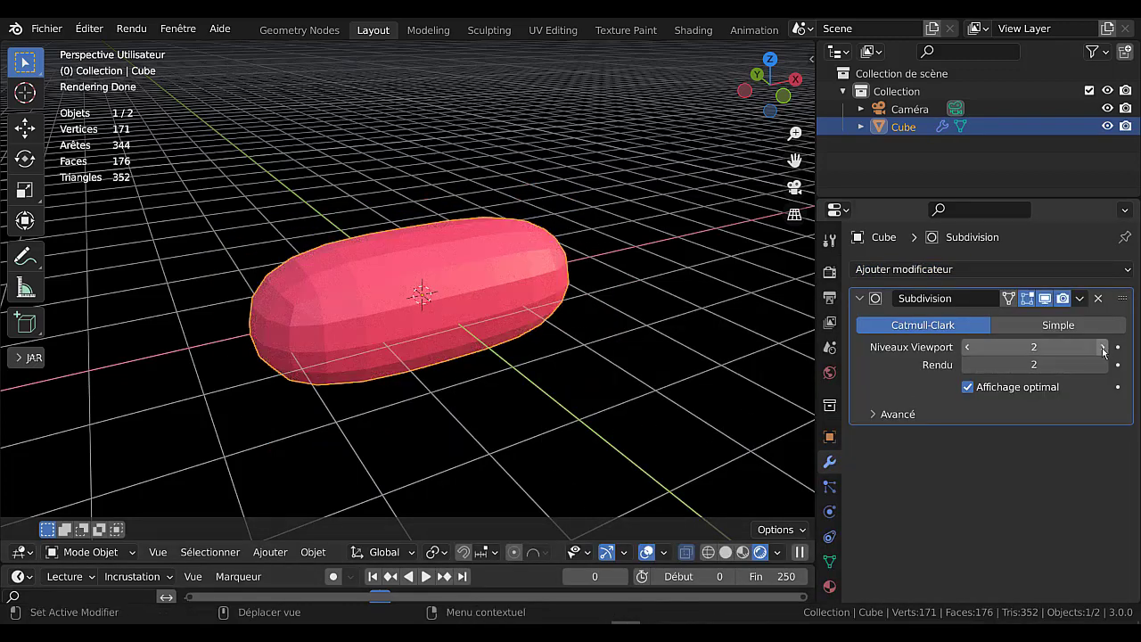
pyautogui.press('Tab')
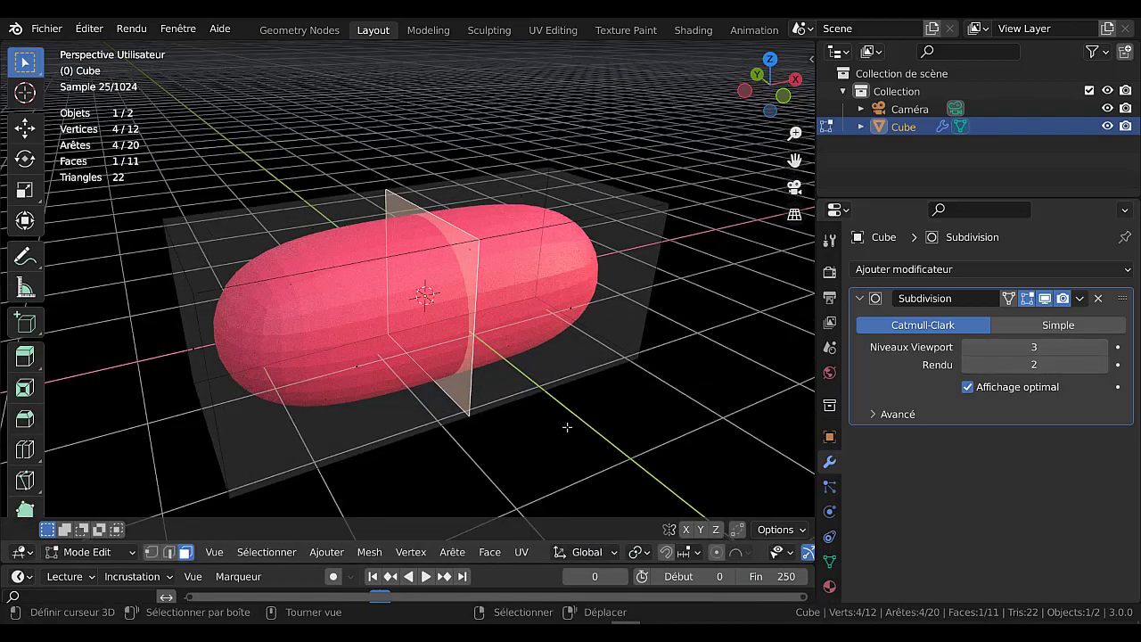
pyautogui.press('Tab')
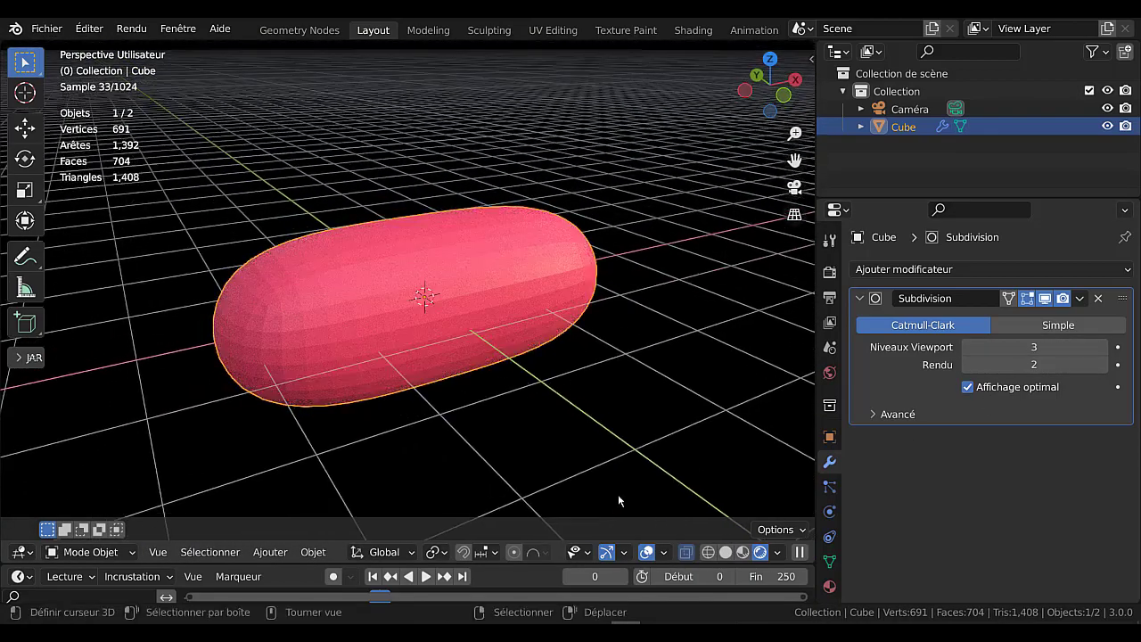
# - Shade the subdivided capsule smooth
pyautogui.click(314, 552)
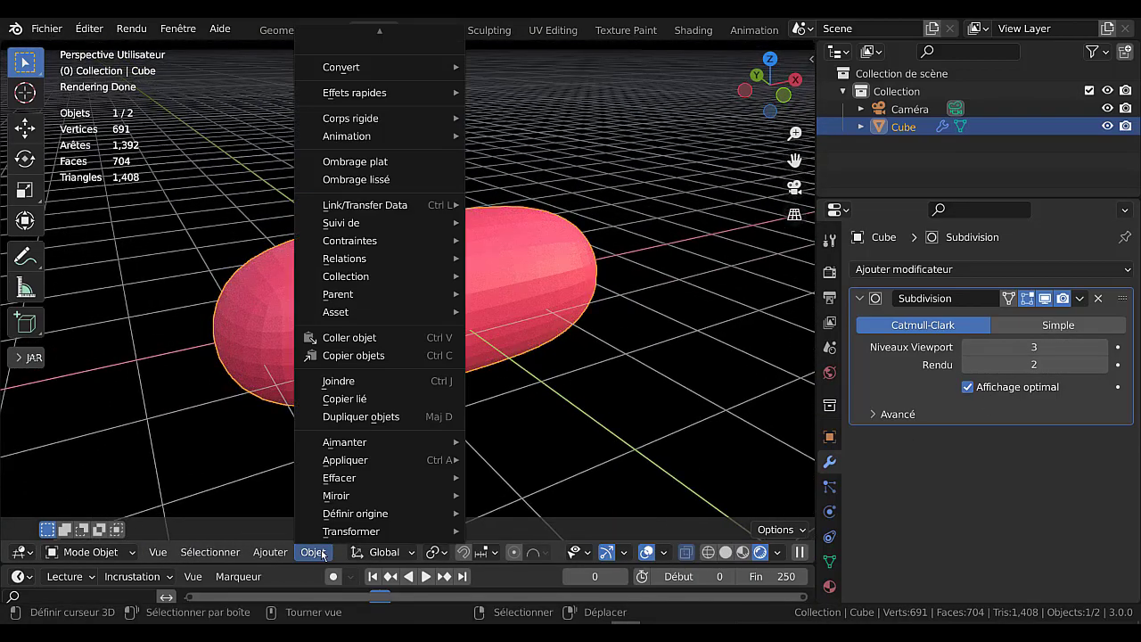
pyautogui.click(339, 179)
pyautogui.moveTo(464, 358); pyautogui.dragTo(443, 322, button='middle')
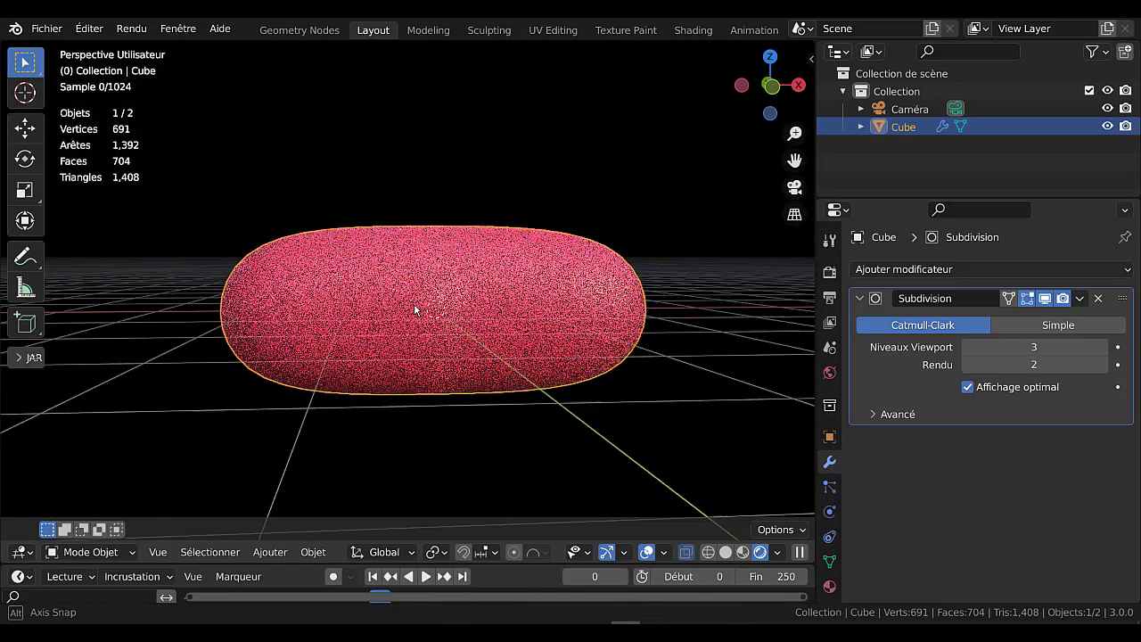
# - Try an Alt+Z see-through view, then enter Edit Mode to show the capsule's 12-vertex cage
pyautogui.scroll(2, 446, 356)
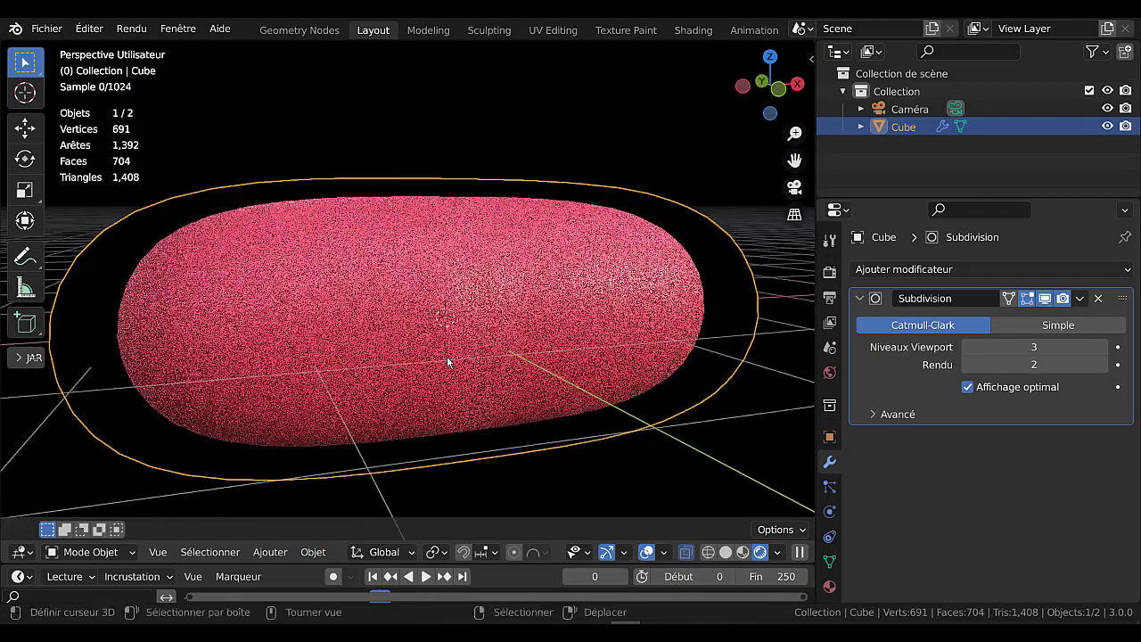
pyautogui.scroll(2, 447, 356)
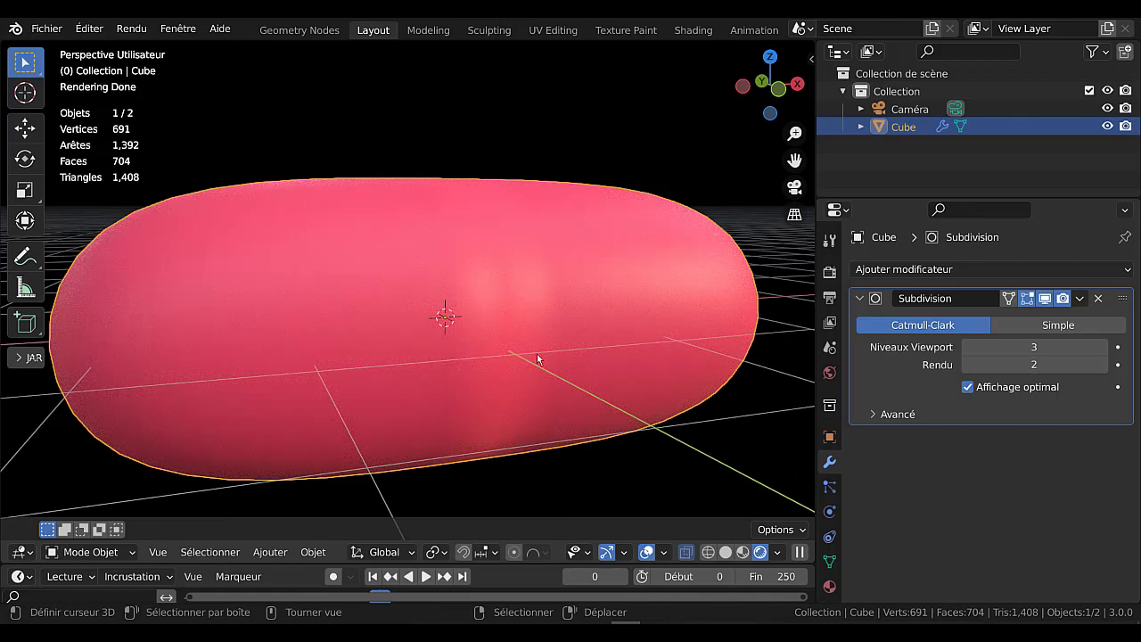
pyautogui.moveTo(567, 389)
pyautogui.mouseDown(button='middle')
pyautogui.moveTo(652, 184)
pyautogui.moveTo(613, 223)
pyautogui.moveTo(377, 339)
pyautogui.moveTo(405, 303)
pyautogui.moveTo(516, 321)
pyautogui.moveTo(484, 362)
pyautogui.moveTo(466, 365)
pyautogui.moveTo(428, 316)
pyautogui.moveTo(401, 331)
pyautogui.moveTo(390, 315)
pyautogui.moveTo(480, 420)
pyautogui.moveTo(491, 400)
pyautogui.moveTo(483, 471)
pyautogui.moveTo(485, 453)
pyautogui.mouseUp(button='middle')
pyautogui.scroll(-4, 375, 315)
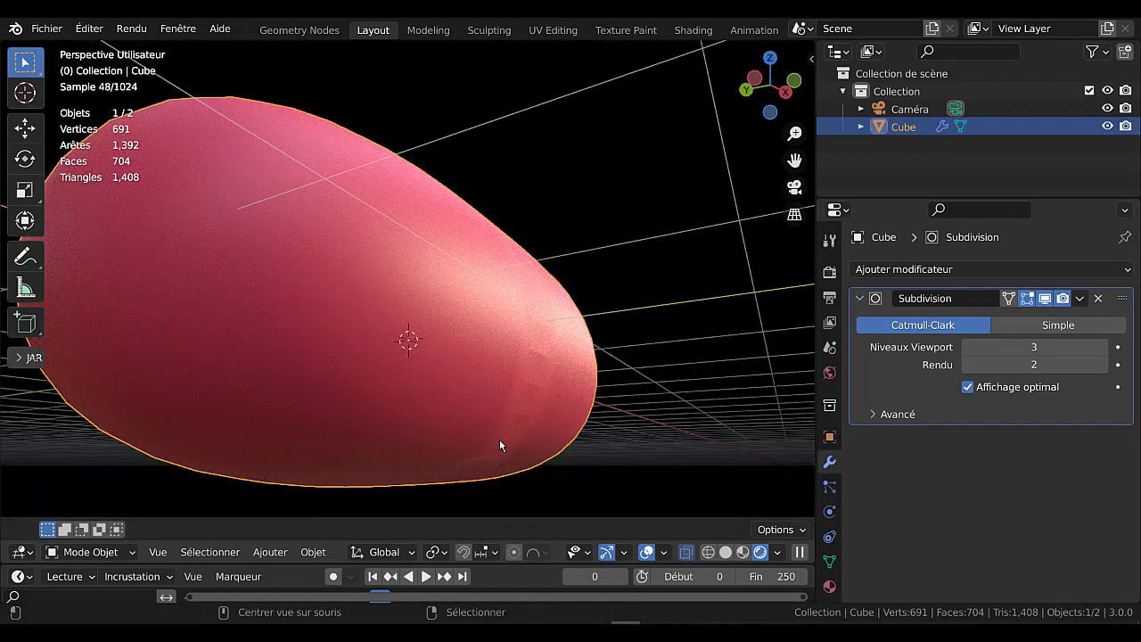
pyautogui.hotkey('alt', 'z')
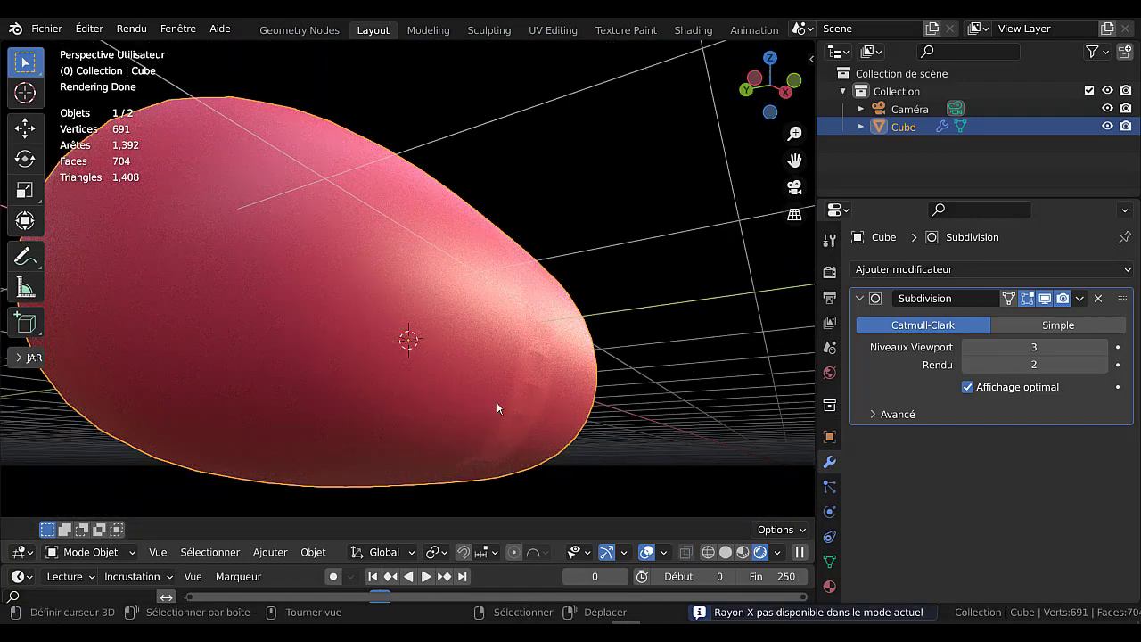
pyautogui.press('Tab')
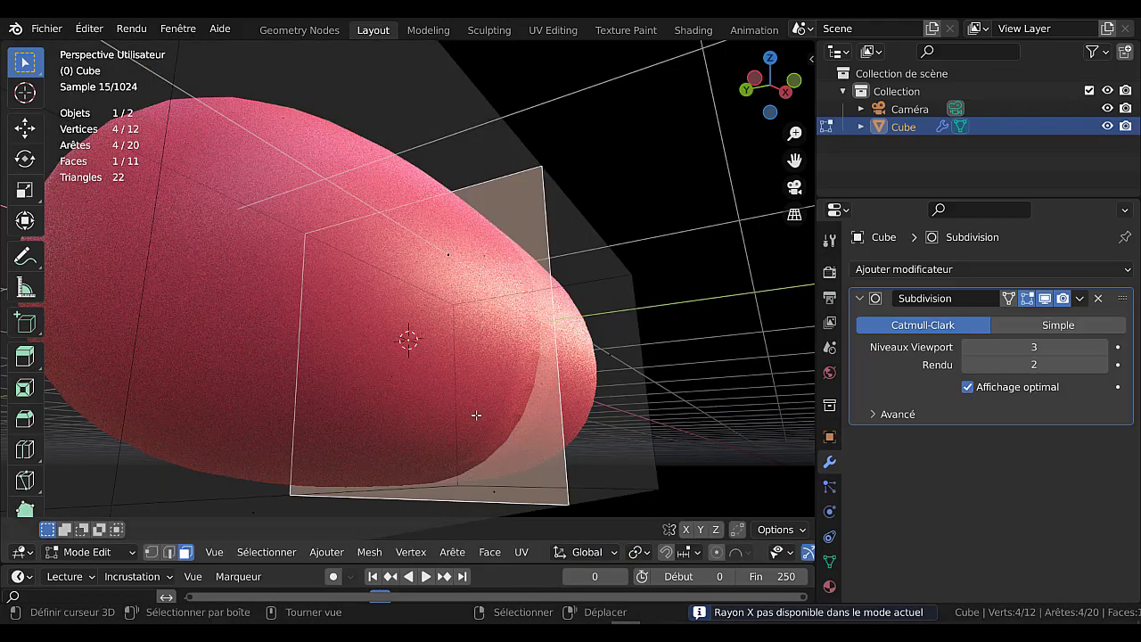
# - Delete the capsule's middle face and return to Object Mode, leaving 642 vertices and 640 faces
pyautogui.moveTo(468, 397); pyautogui.dragTo(432, 444, button='middle')
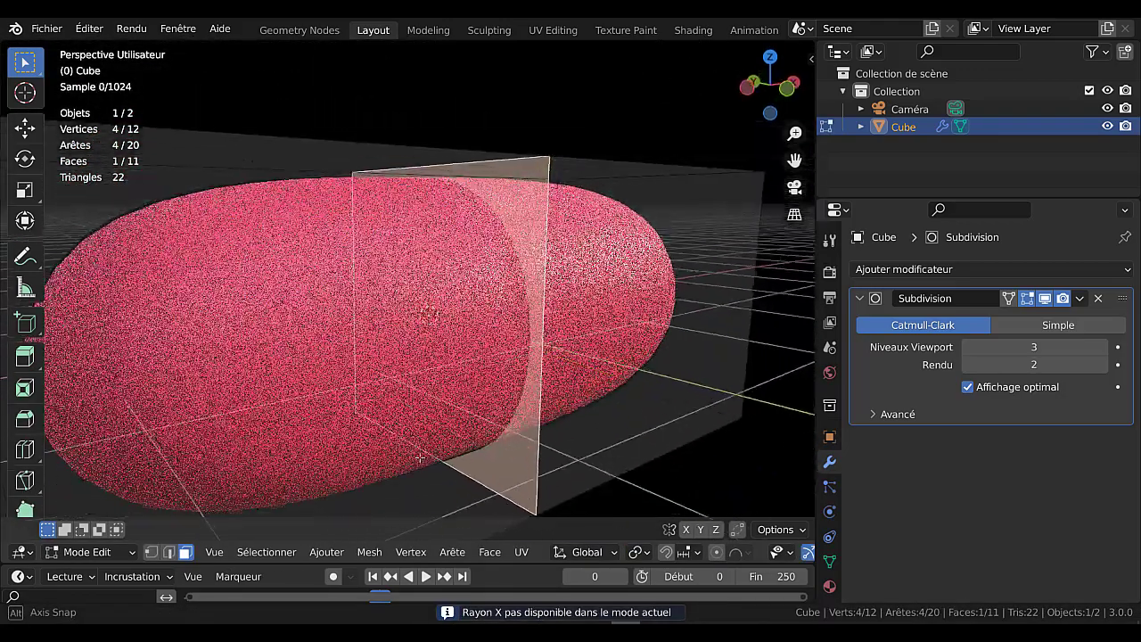
pyautogui.scroll(-1, 458, 436)
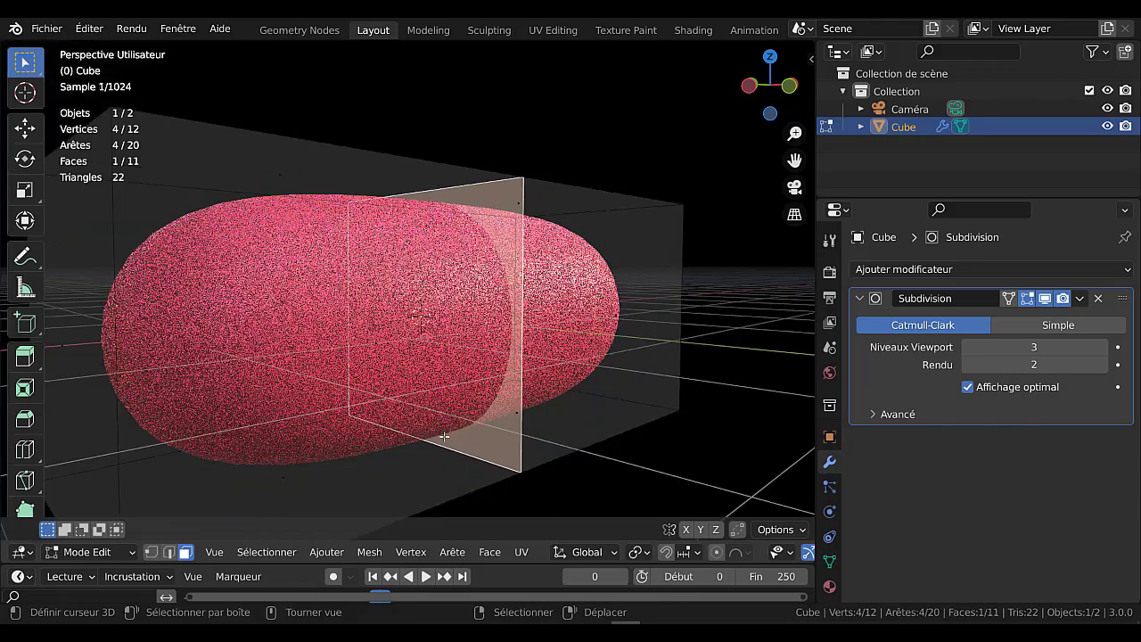
pyautogui.press('x')
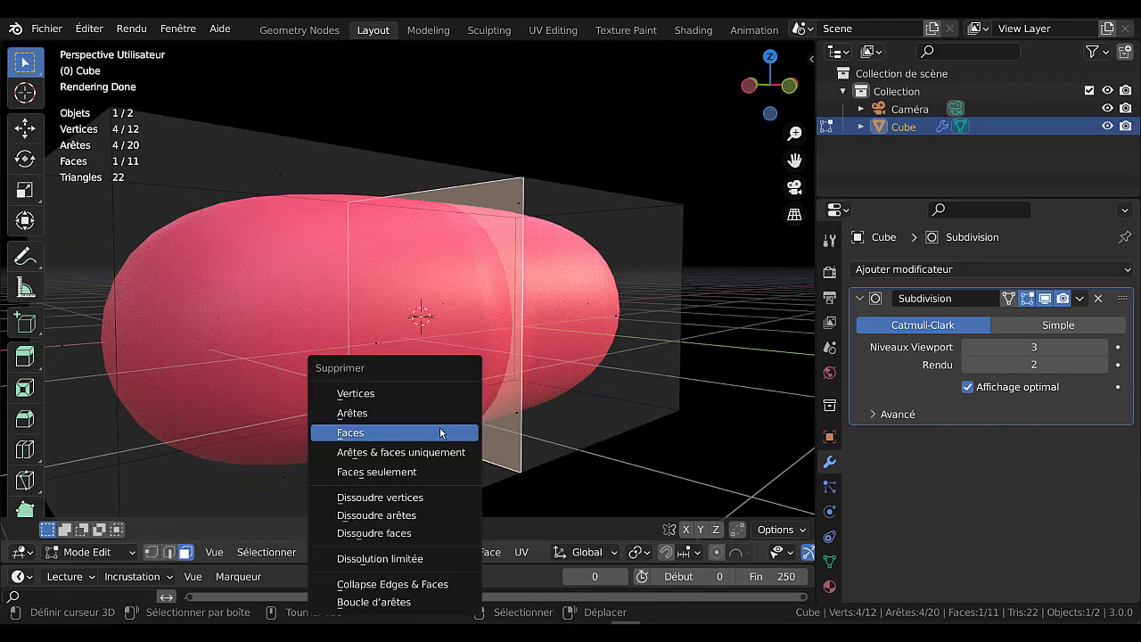
pyautogui.click(440, 432)
pyautogui.press('Tab')
pyautogui.moveTo(481, 468)
pyautogui.mouseDown(button='middle')
pyautogui.moveTo(486, 347)
pyautogui.moveTo(545, 348)
pyautogui.moveTo(438, 442)
pyautogui.moveTo(566, 435)
pyautogui.moveTo(586, 418)
pyautogui.mouseUp(button='middle')
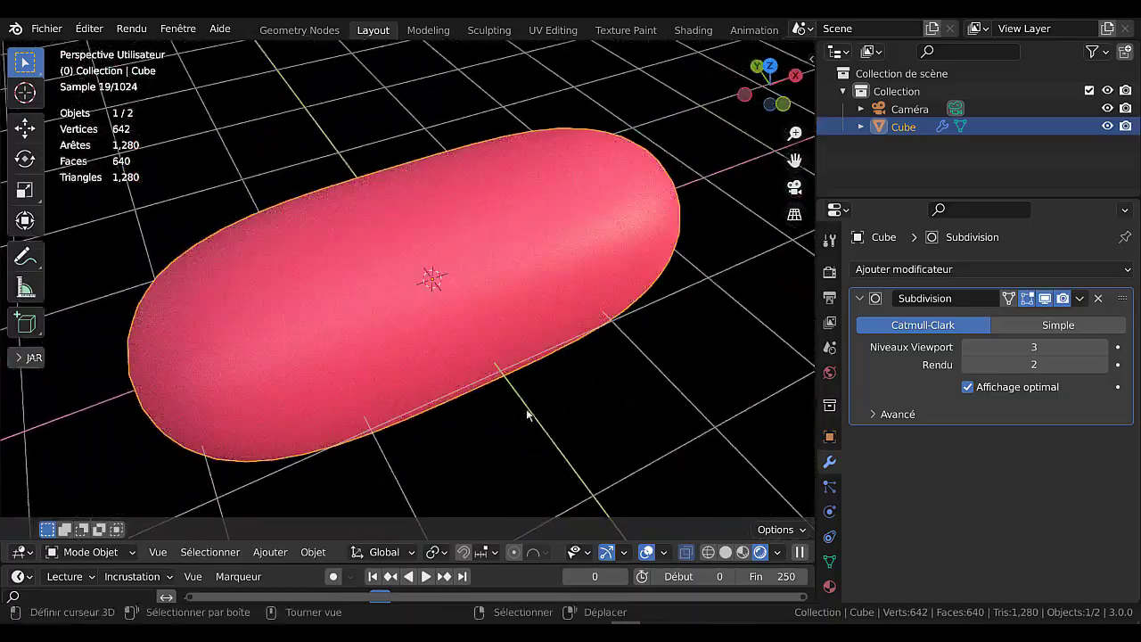
pyautogui.moveTo(525, 394)
pyautogui.mouseDown(button='middle')
pyautogui.moveTo(585, 343)
pyautogui.moveTo(576, 329)
pyautogui.mouseUp(button='middle')
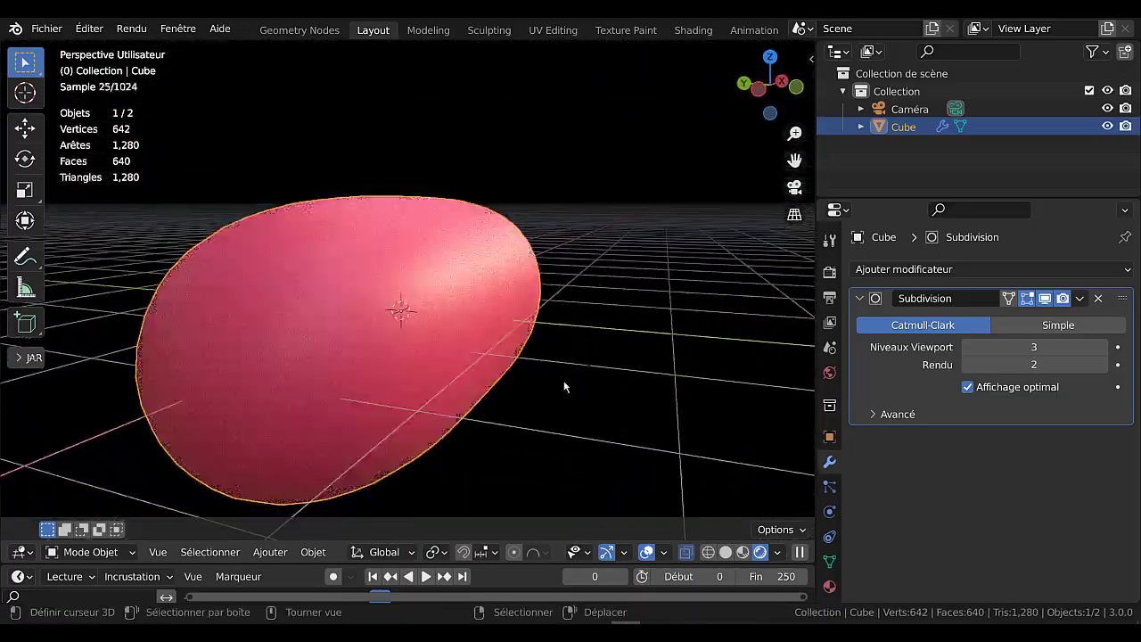
pyautogui.moveTo(436, 351); pyautogui.dragTo(413, 341, button='middle')
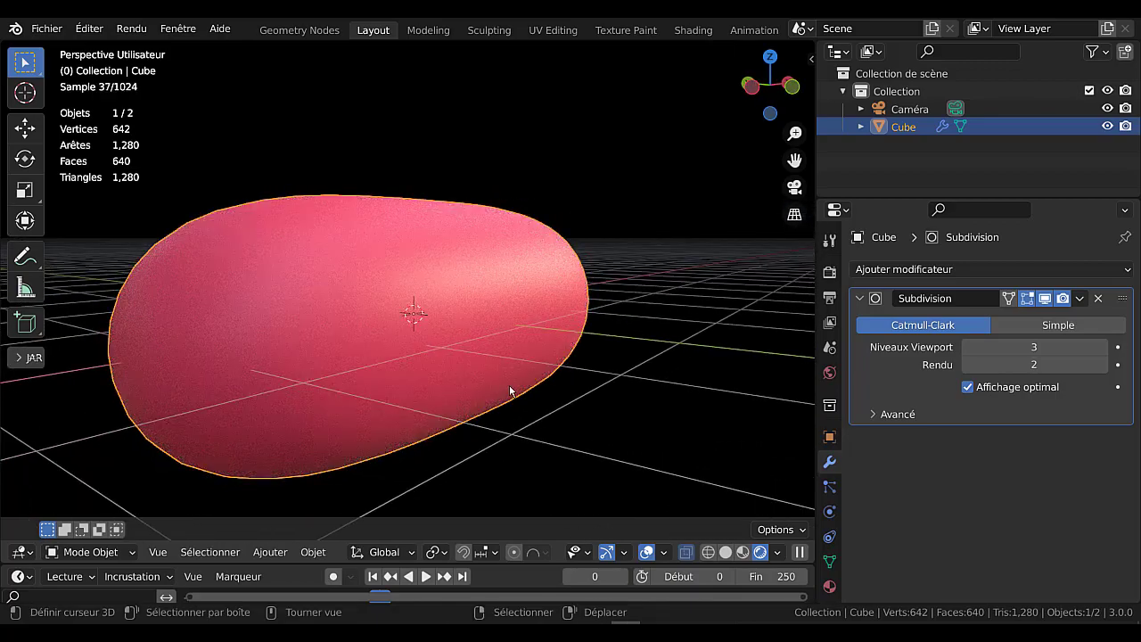
pyautogui.moveTo(509, 390)
pyautogui.mouseDown(button='middle')
pyautogui.moveTo(474, 349)
pyautogui.moveTo(476, 331)
pyautogui.moveTo(447, 403)
pyautogui.mouseUp(button='middle')
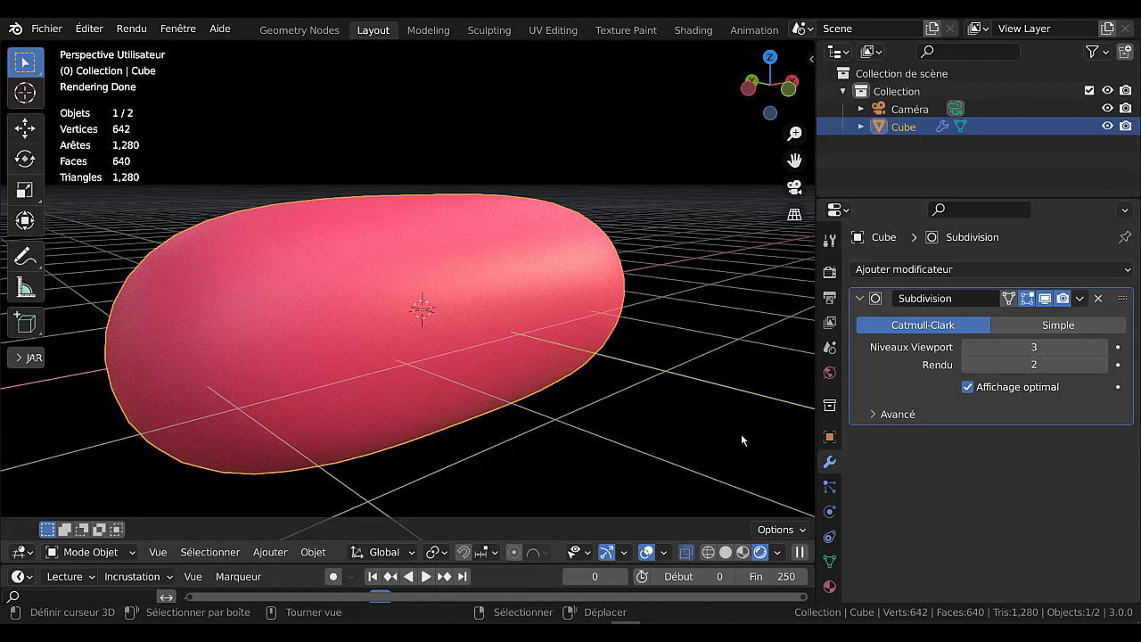
pyautogui.moveTo(690, 427); pyautogui.dragTo(643, 428, button='middle')
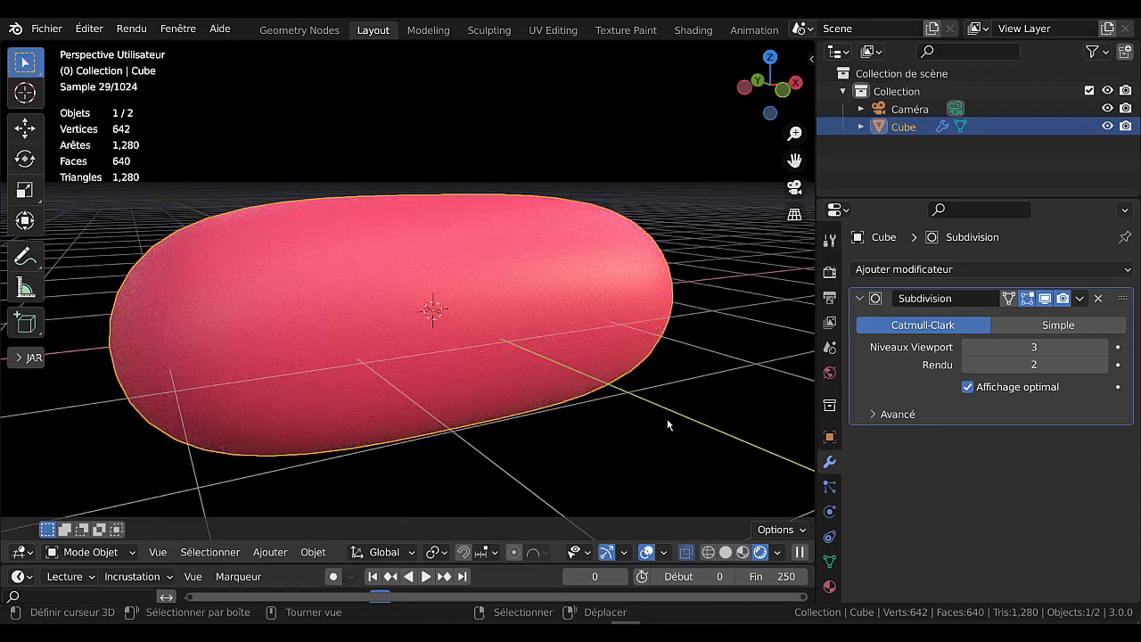
pyautogui.moveTo(580, 367)
pyautogui.mouseDown(button='middle')
pyautogui.moveTo(532, 435)
pyautogui.moveTo(579, 432)
pyautogui.mouseUp(button='middle')
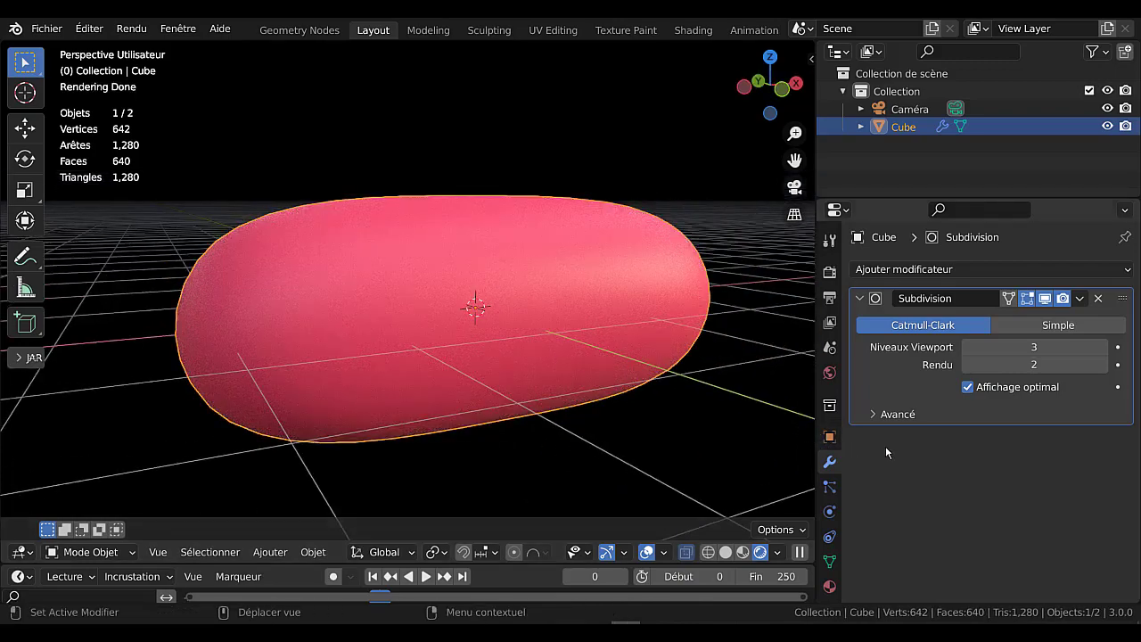
pyautogui.moveTo(540, 384); pyautogui.dragTo(527, 429, button='middle')
pyautogui.press('Tab')
pyautogui.scroll(-3, 526, 429)
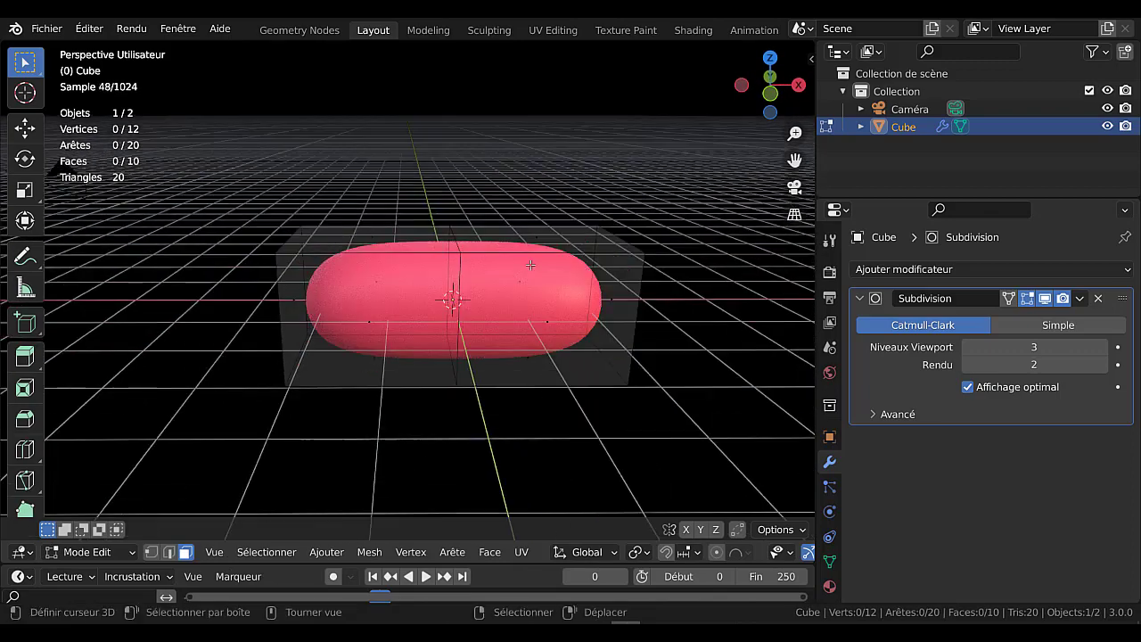
pyautogui.click(539, 238)
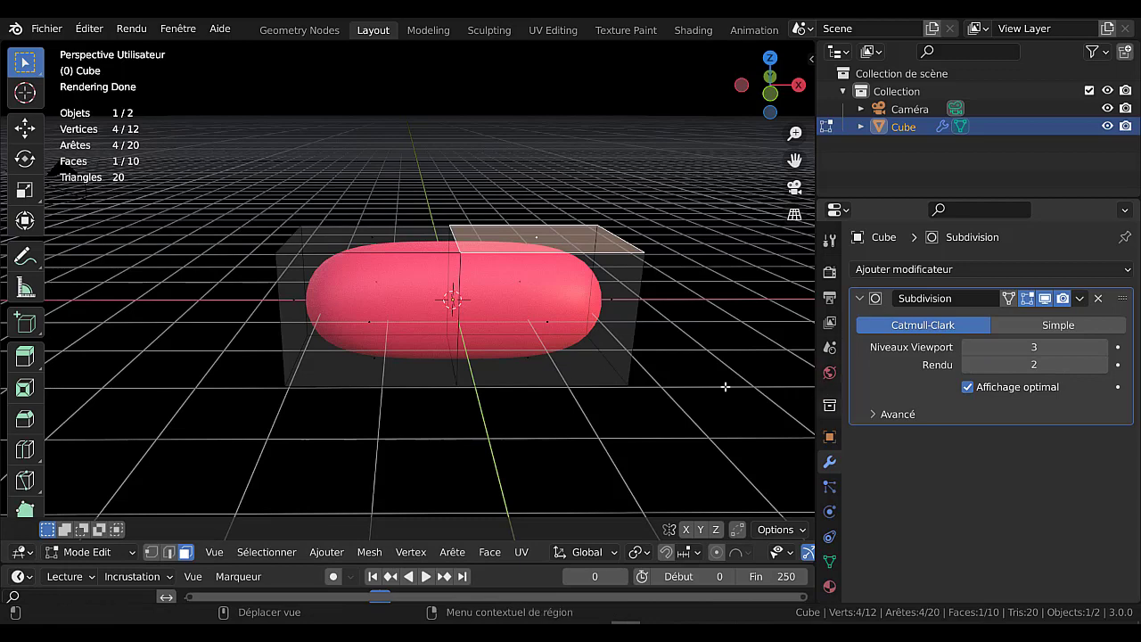
pyautogui.press('Tab')
pyautogui.press('Tab')
pyautogui.press('Tab')
# - Add a Mirror modifier and move the whole capsule mesh about 2.7 m along X
pyautogui.click(997, 268)
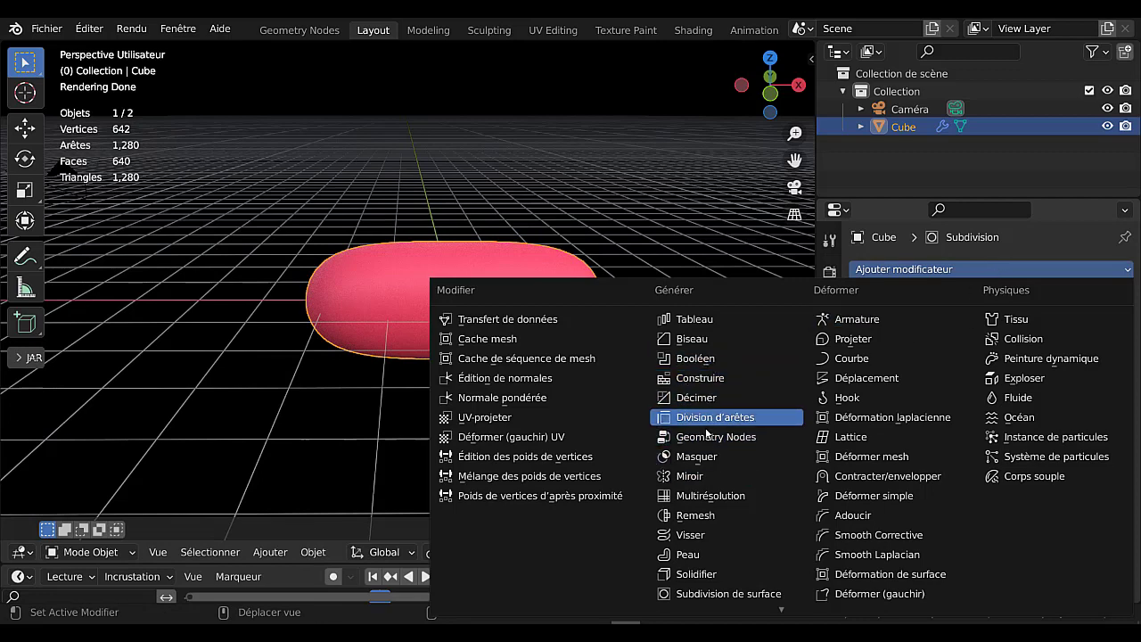
pyautogui.click(694, 475)
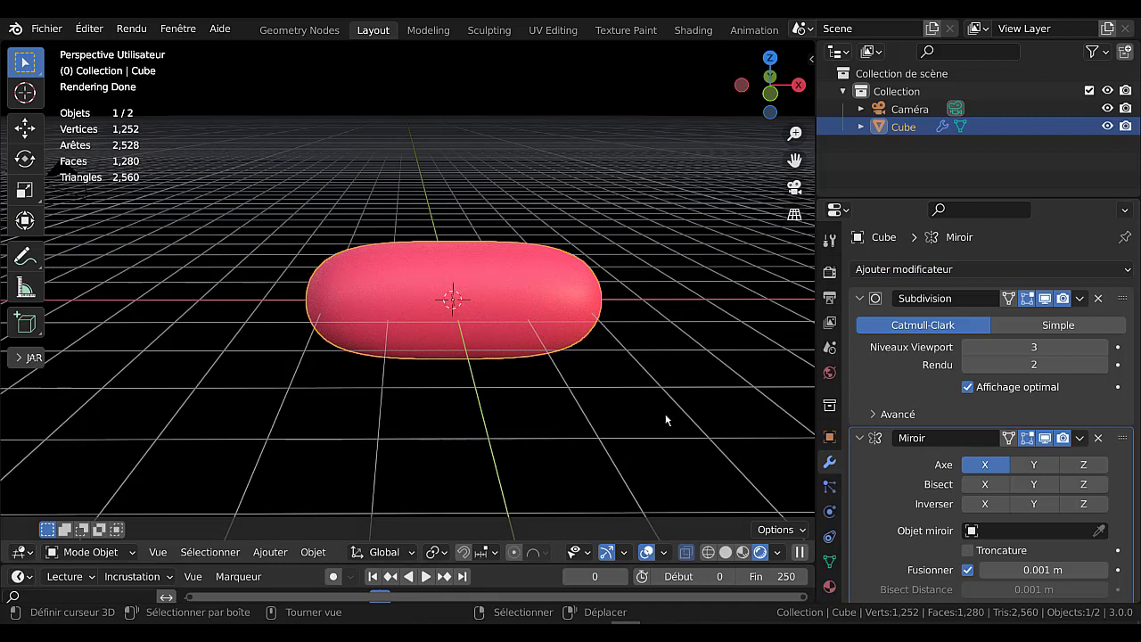
pyautogui.press('Tab')
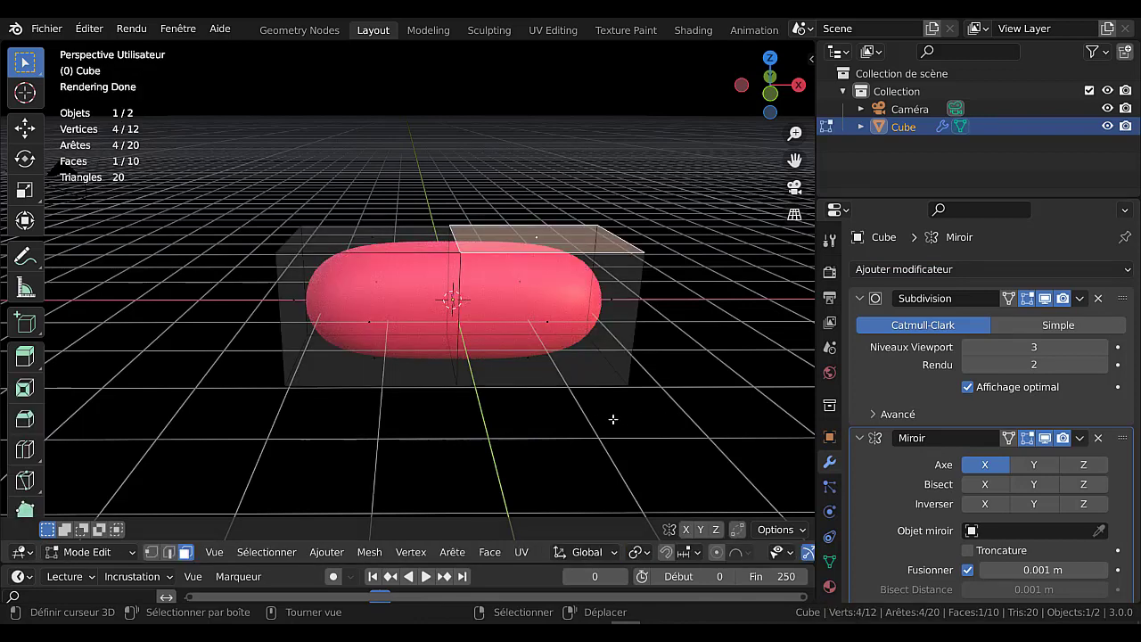
pyautogui.press('a')
pyautogui.scroll(-1, 632, 432)
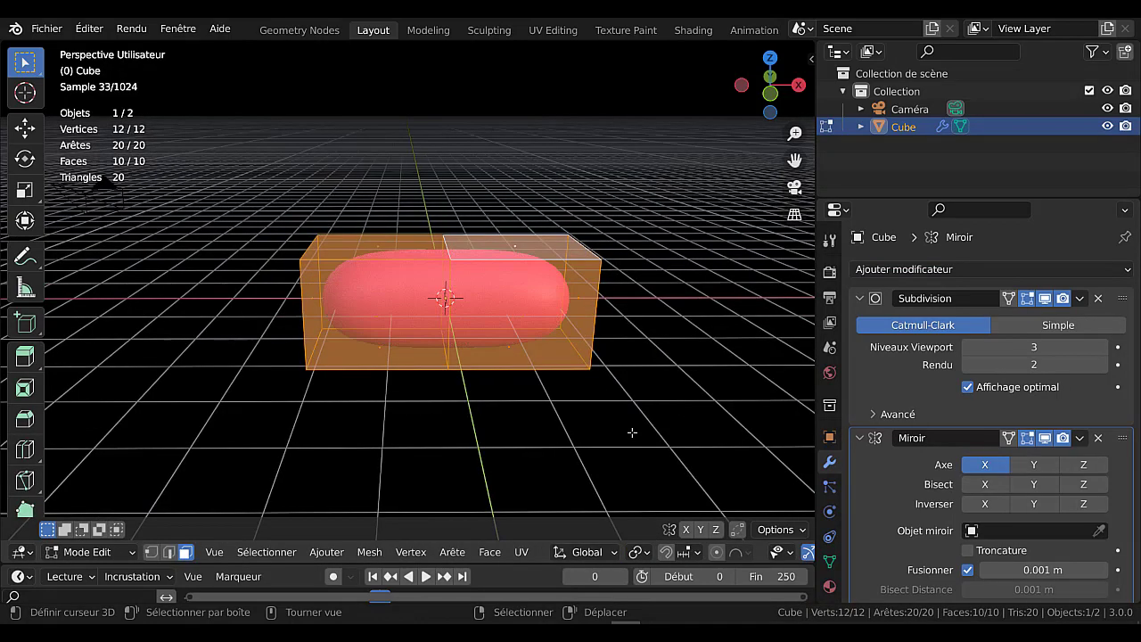
pyautogui.press('g')
pyautogui.press('x')
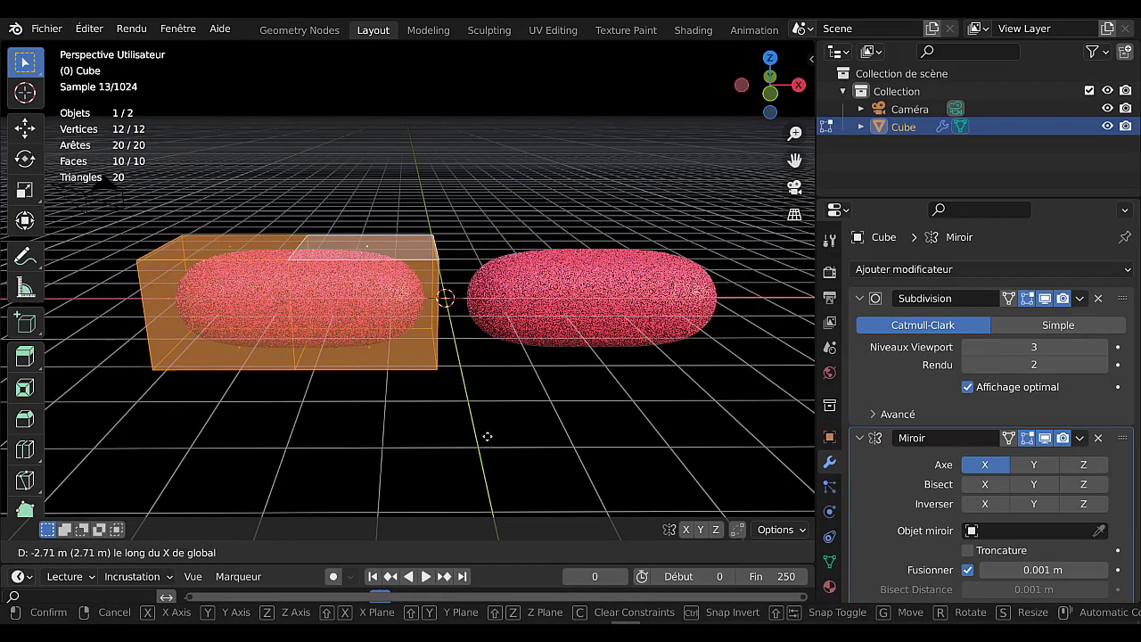
pyautogui.click(485, 437)
pyautogui.moveTo(484, 437); pyautogui.dragTo(481, 426, button='middle')
# - Move the capsule's inner end face along X, leaving a gap between the mirrored halves
pyautogui.click(429, 295)
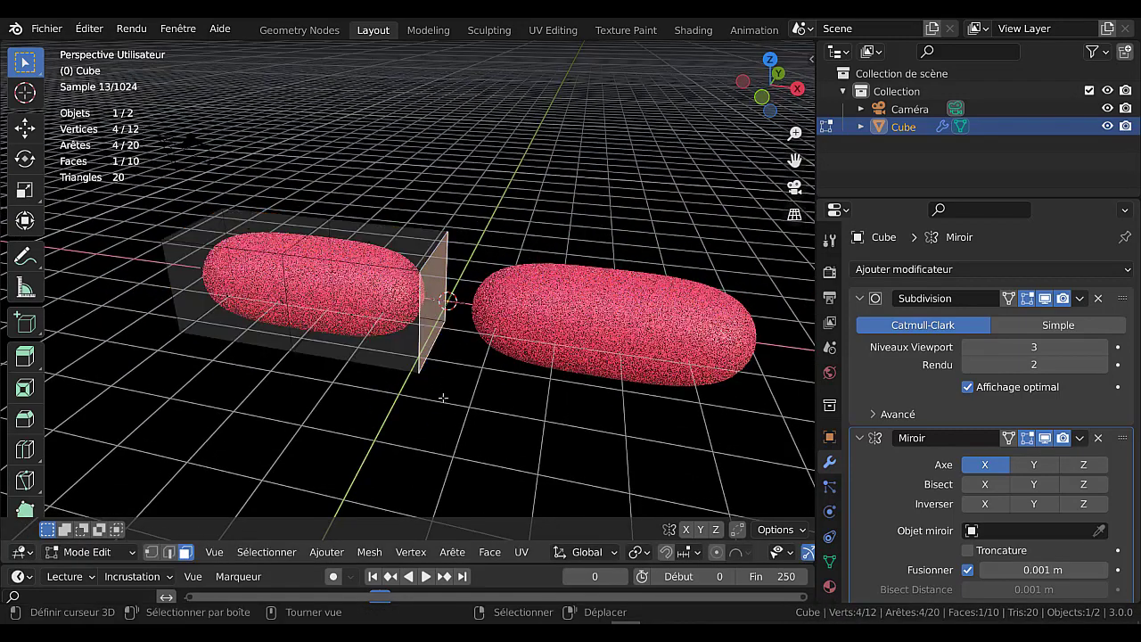
pyautogui.moveTo(429, 294); pyautogui.dragTo(476, 423, button='middle')
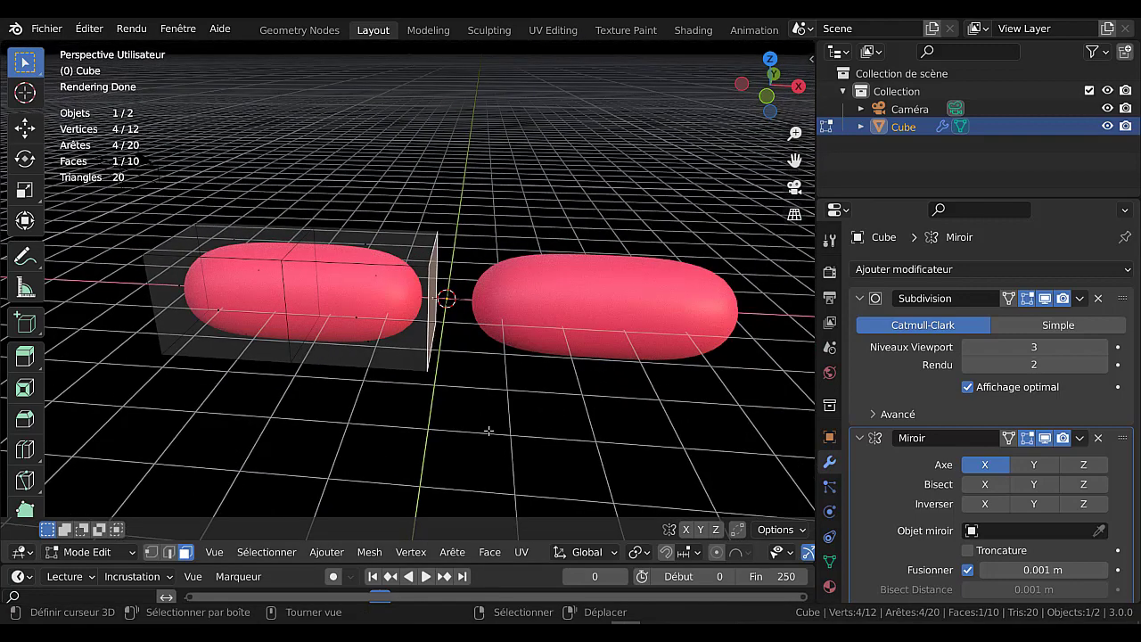
pyautogui.press('g')
pyautogui.press('x')
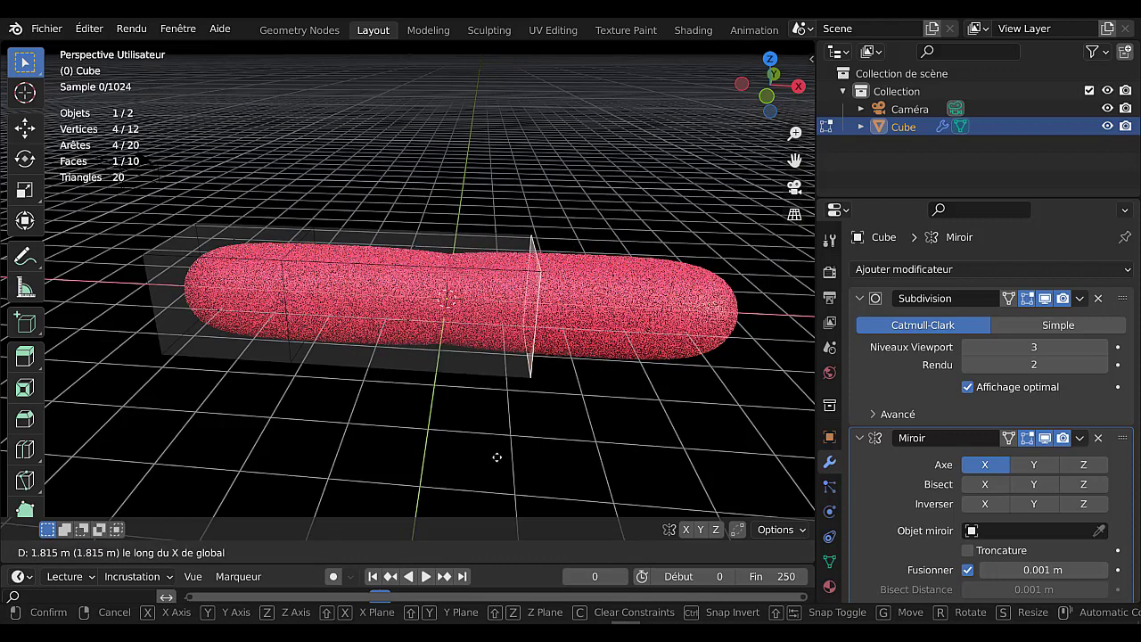
pyautogui.click(552, 452)
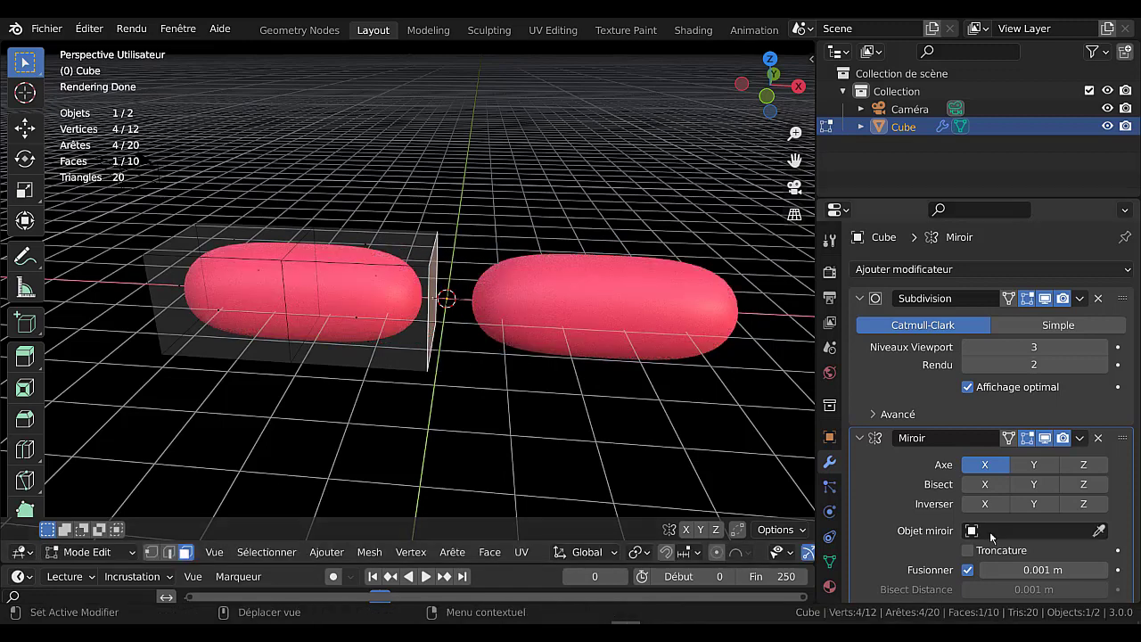
pyautogui.scroll(-1, 992, 535)
# - Enable Troncature clipping on the Miroir modifier and slide the end face along X onto the mirror plane
pyautogui.click(969, 526)
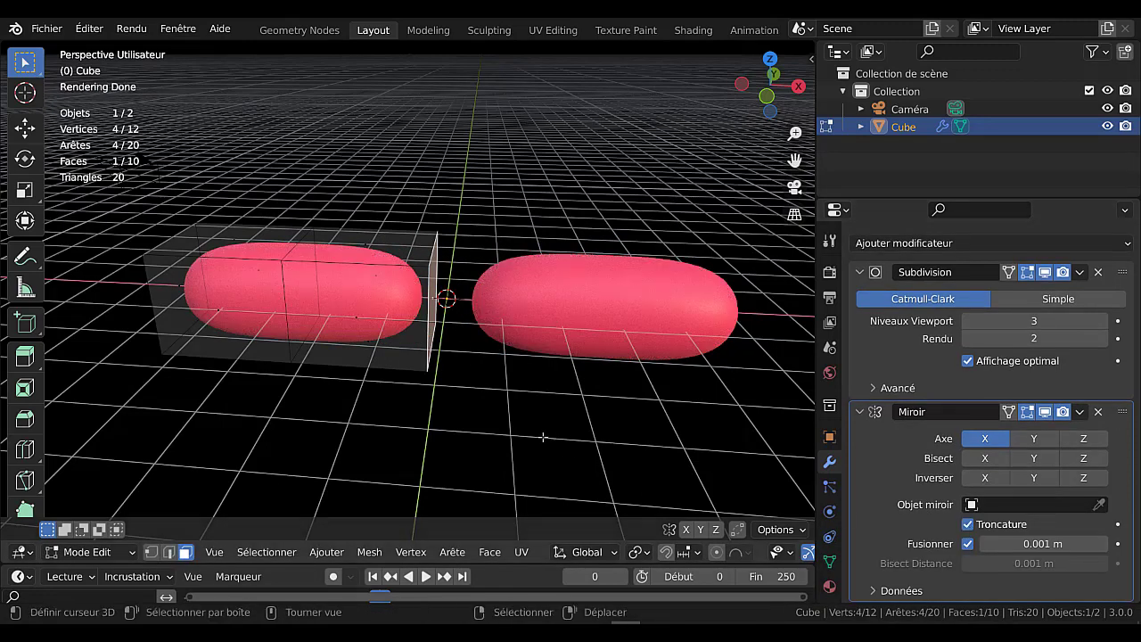
pyautogui.press('g')
pyautogui.press('x')
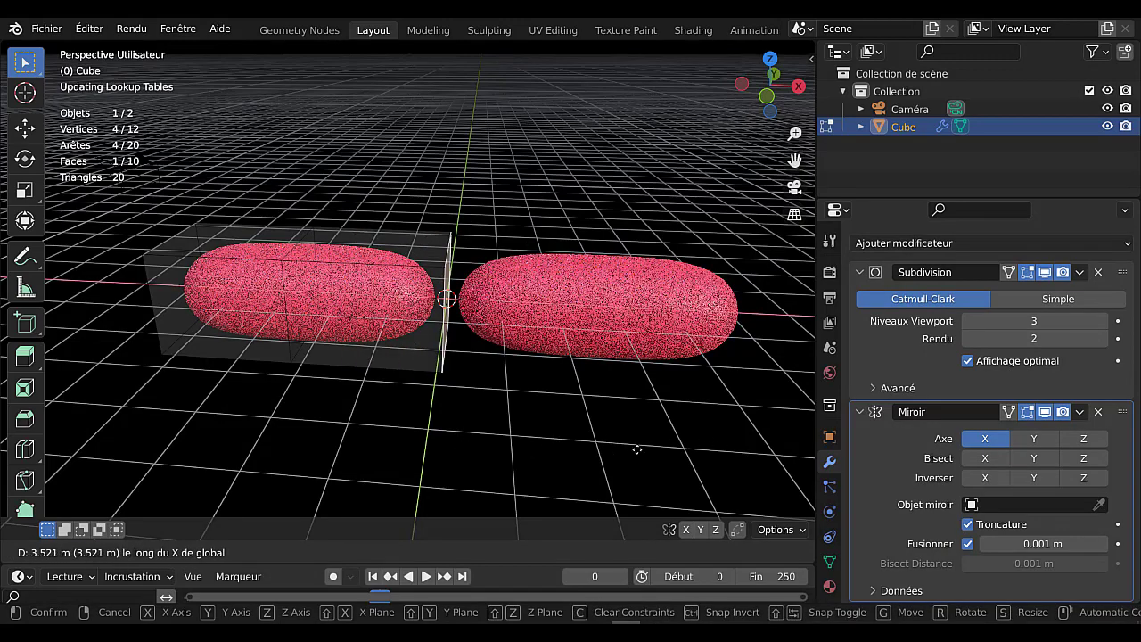
pyautogui.click(529, 478)
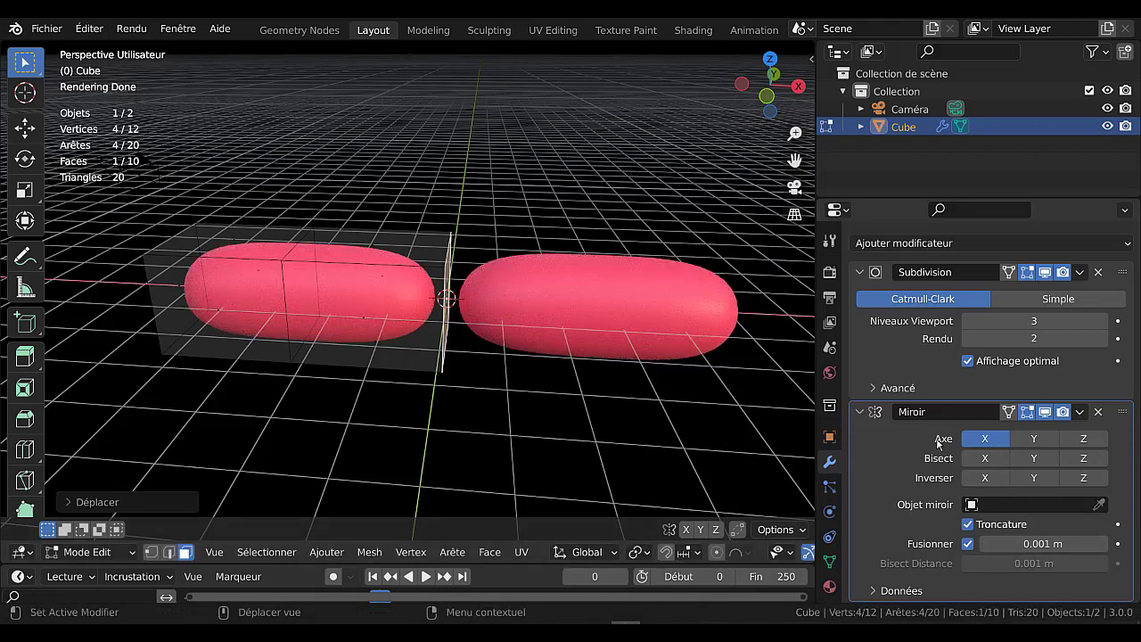
pyautogui.moveTo(651, 438); pyautogui.dragTo(639, 443, button='middle')
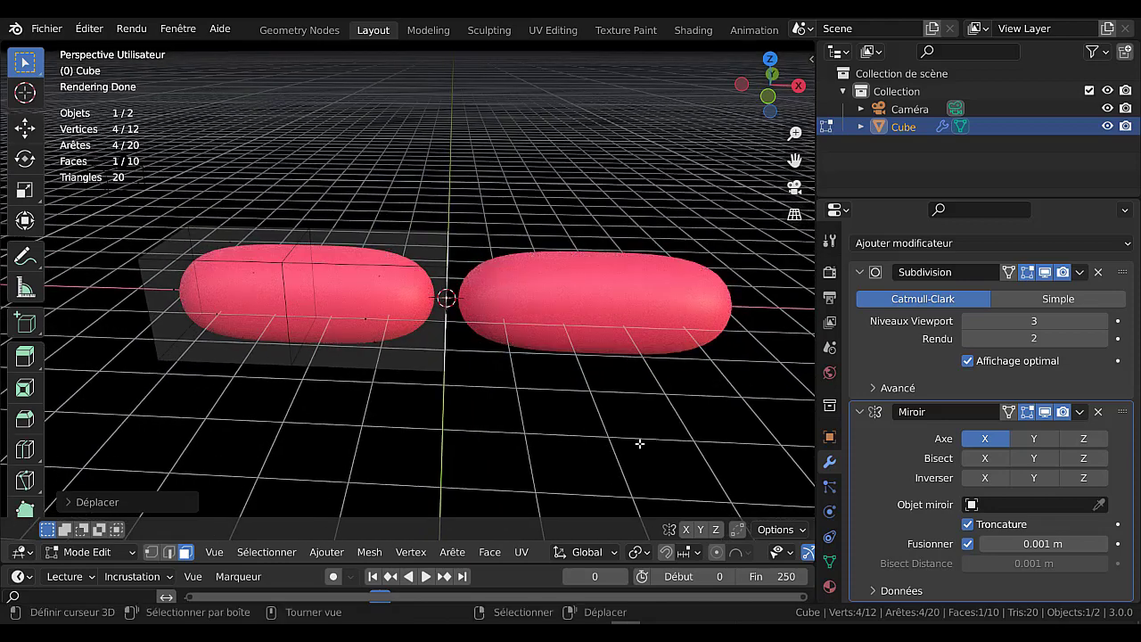
pyautogui.press('Tab')
pyautogui.scroll(3, 618, 452)
pyautogui.press('Tab')
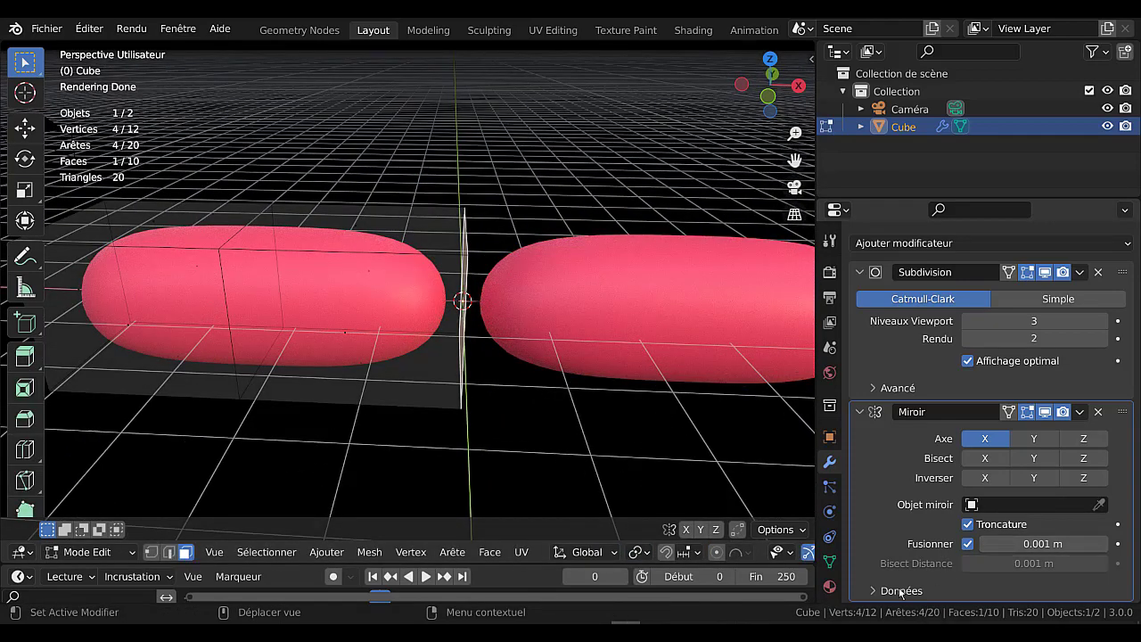
# - Enable Y-axis mirroring and test sliding the end face along Y, then cancel the move
pyautogui.scroll(2, 909, 579)
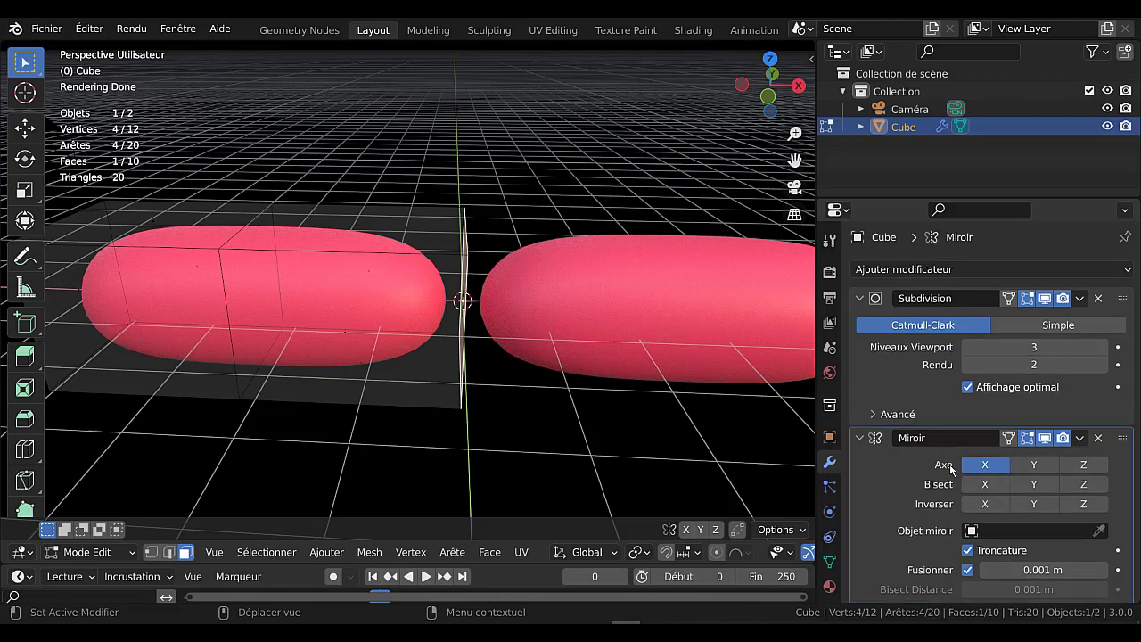
pyautogui.click(1034, 464)
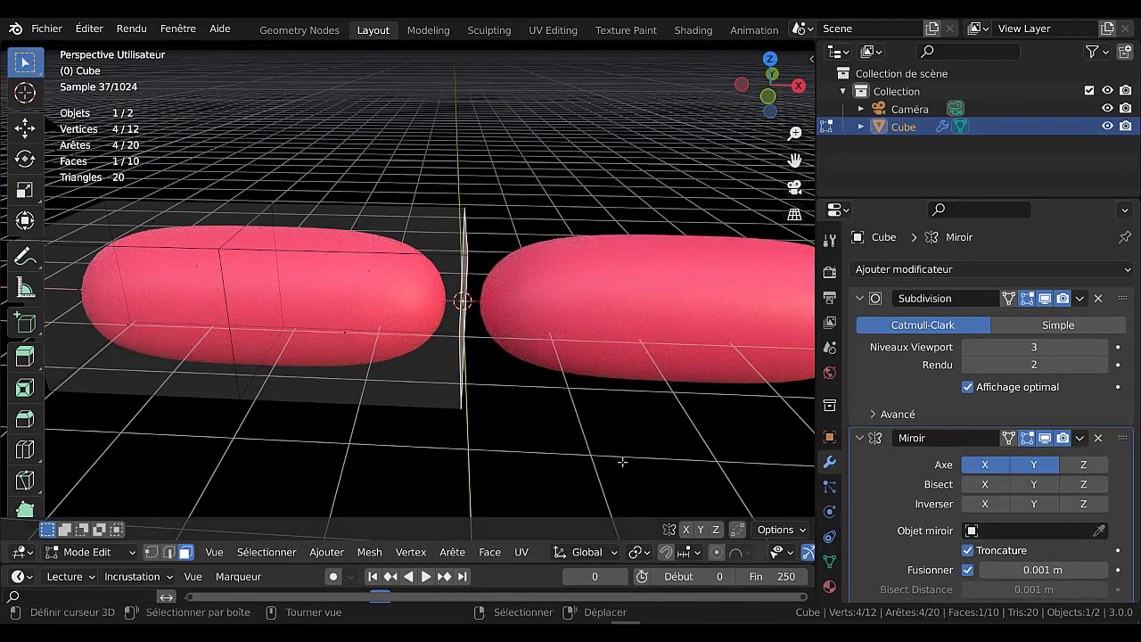
pyautogui.moveTo(619, 461); pyautogui.dragTo(523, 475, button='middle')
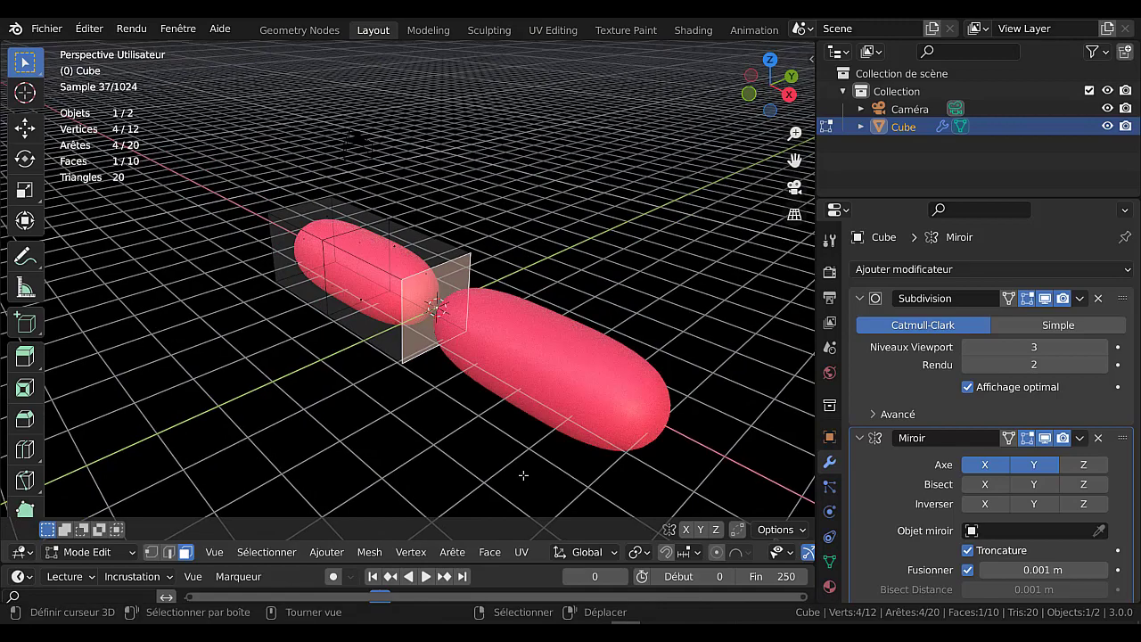
pyautogui.press('g')
pyautogui.press('y')
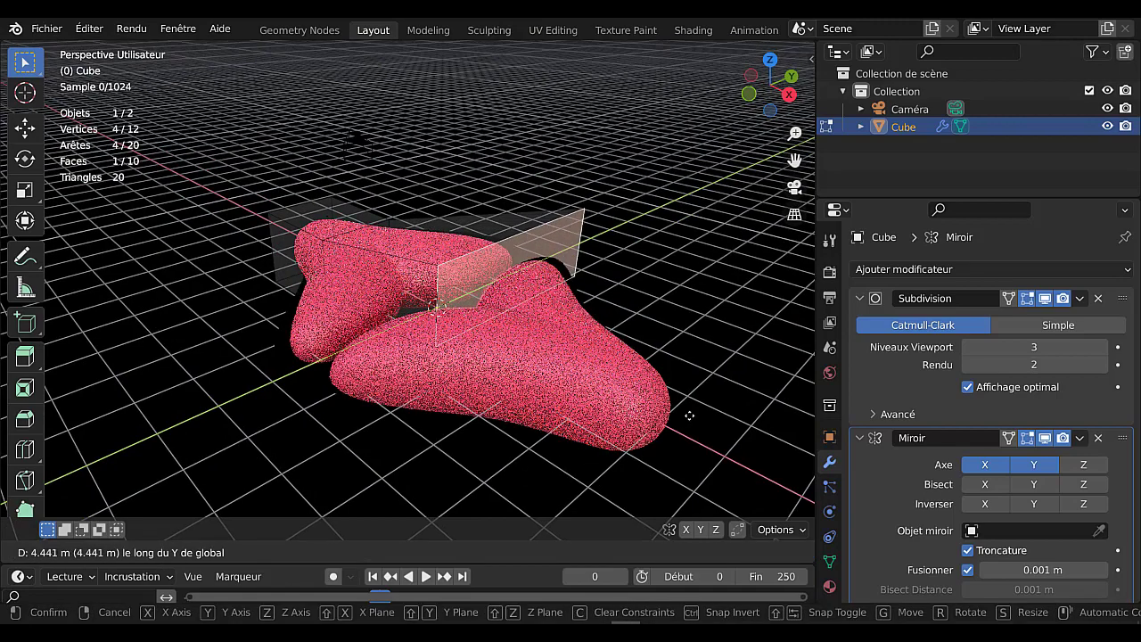
pyautogui.moveTo(627, 451); pyautogui.dragTo(660, 454)
pyautogui.press('Escape')
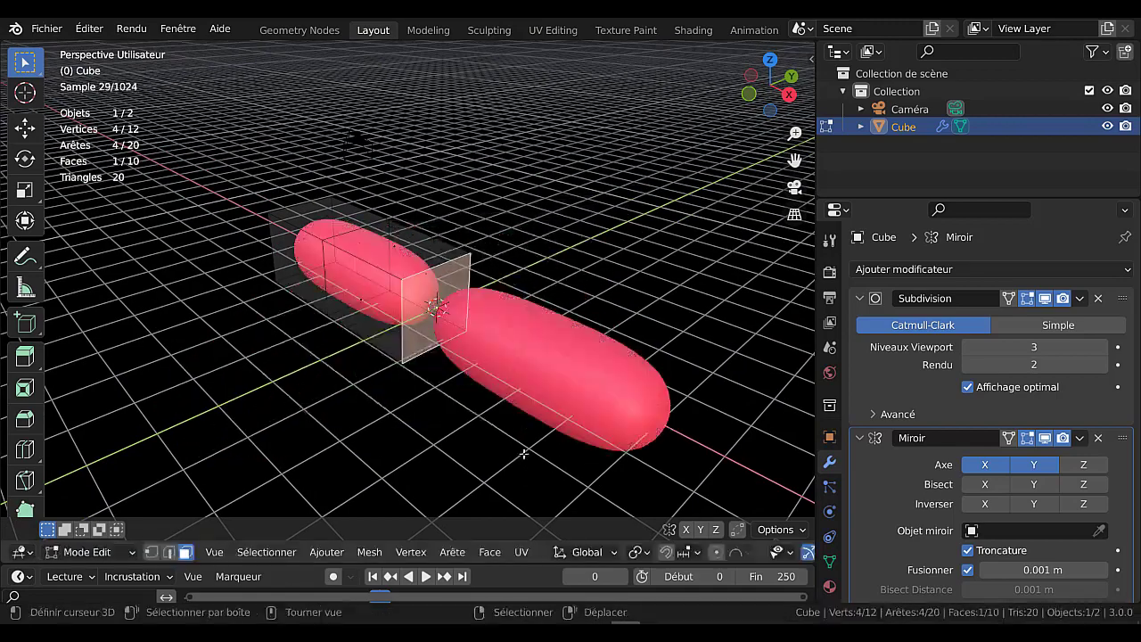
# - Turn Y-axis mirroring back off so the capsule mirrors on X only
pyautogui.moveTo(660, 454); pyautogui.dragTo(673, 460, button='middle')
pyautogui.scroll(2, 459, 390)
pyautogui.scroll(2, 523, 395)
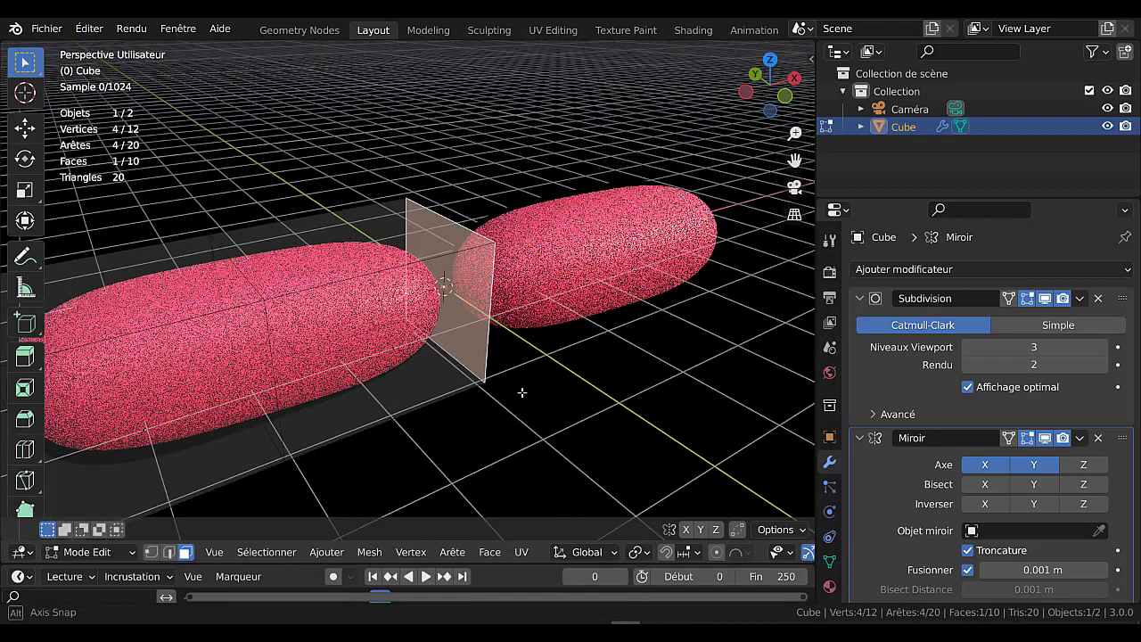
pyautogui.scroll(1, 459, 328)
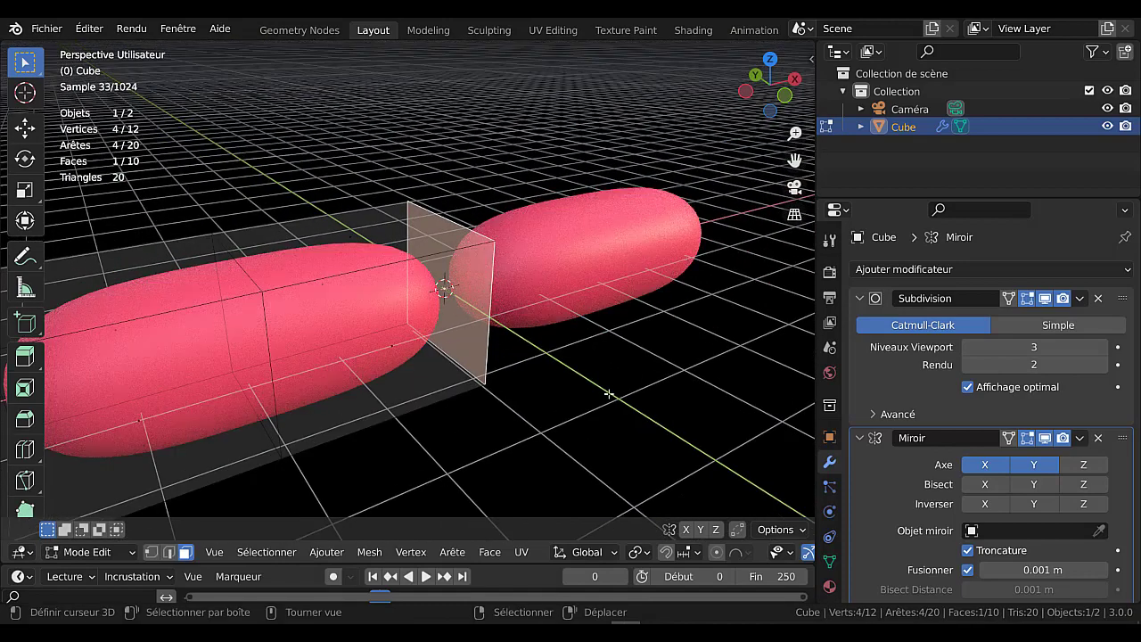
pyautogui.click(1053, 464)
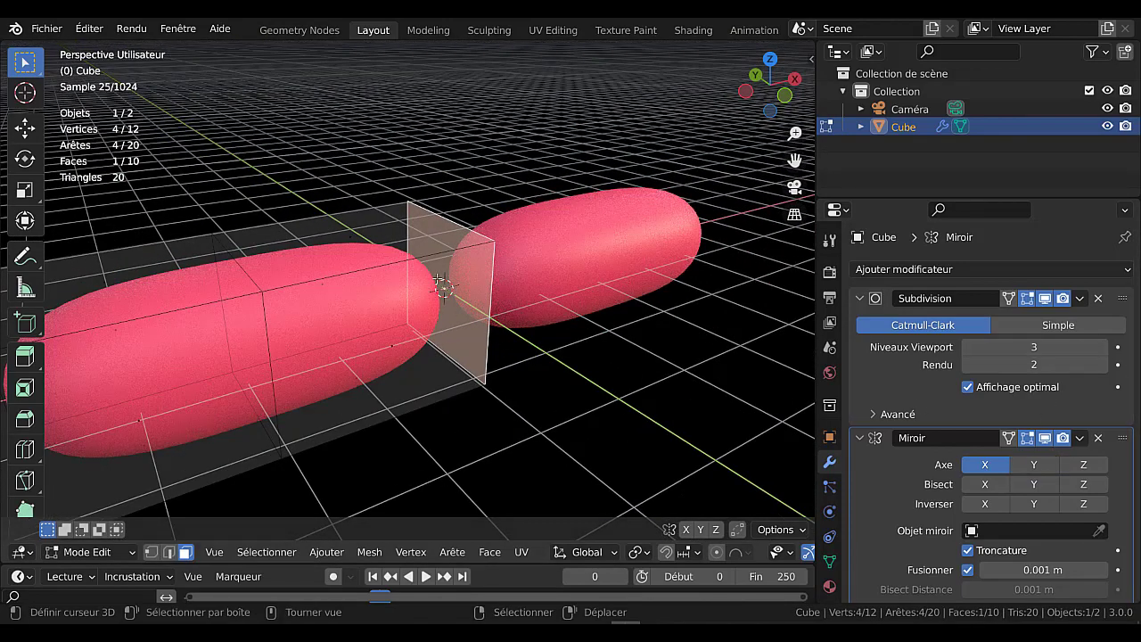
# - Delete the selected end face and view the merged capsule in Object Mode
pyautogui.press('x')
pyautogui.click(610, 378)
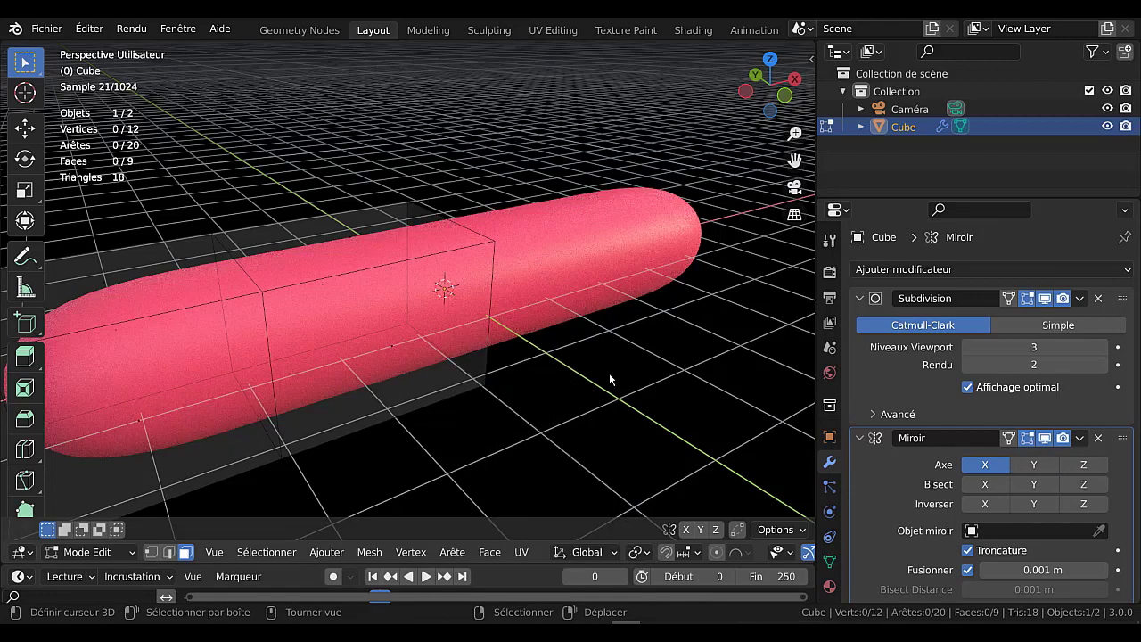
pyautogui.press('Tab')
pyautogui.moveTo(342, 338)
pyautogui.mouseDown(button='middle')
pyautogui.moveTo(498, 308)
pyautogui.moveTo(572, 370)
pyautogui.mouseUp(button='middle')
# - Restore the deleted end face, then toggle mirror clipping off and back on
pyautogui.press('Tab')
pyautogui.press('Tab')
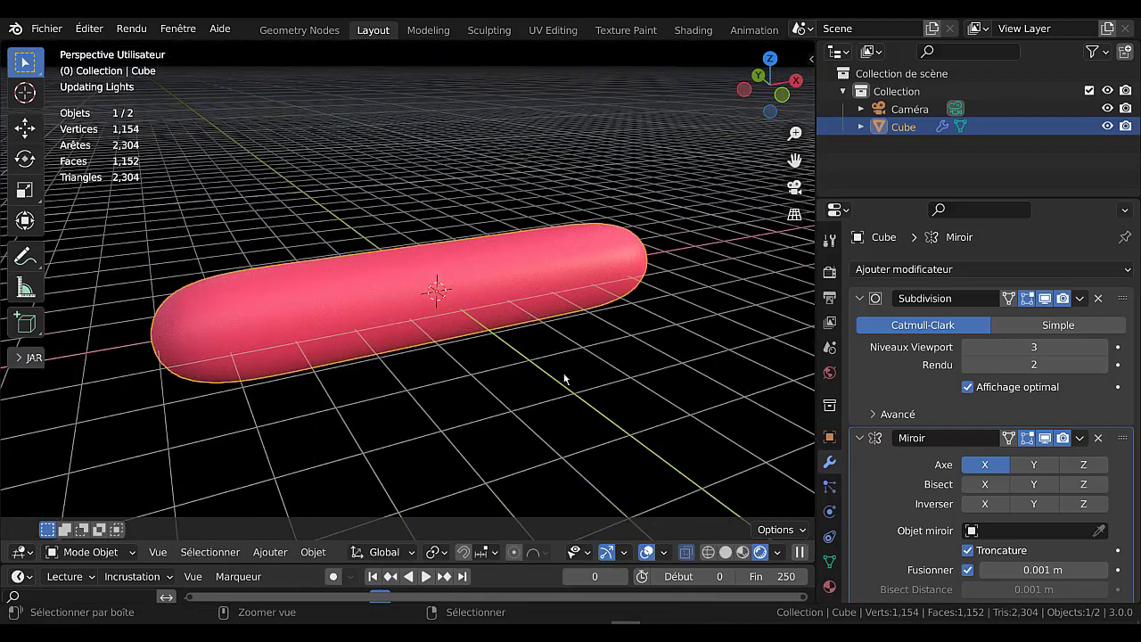
pyautogui.press('Tab')
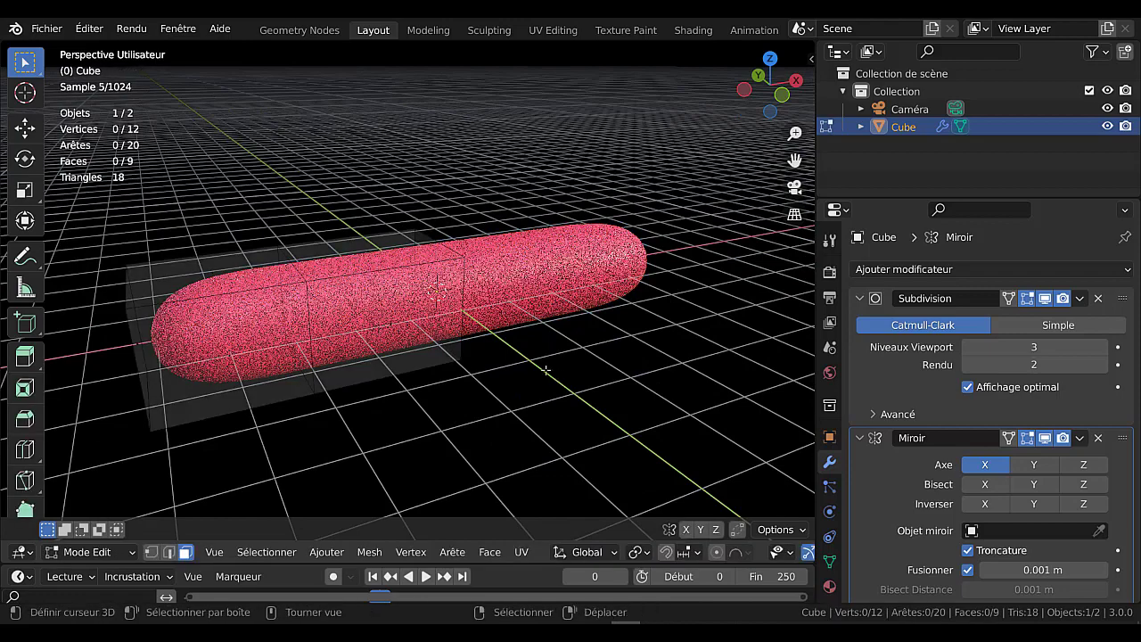
pyautogui.press('3')
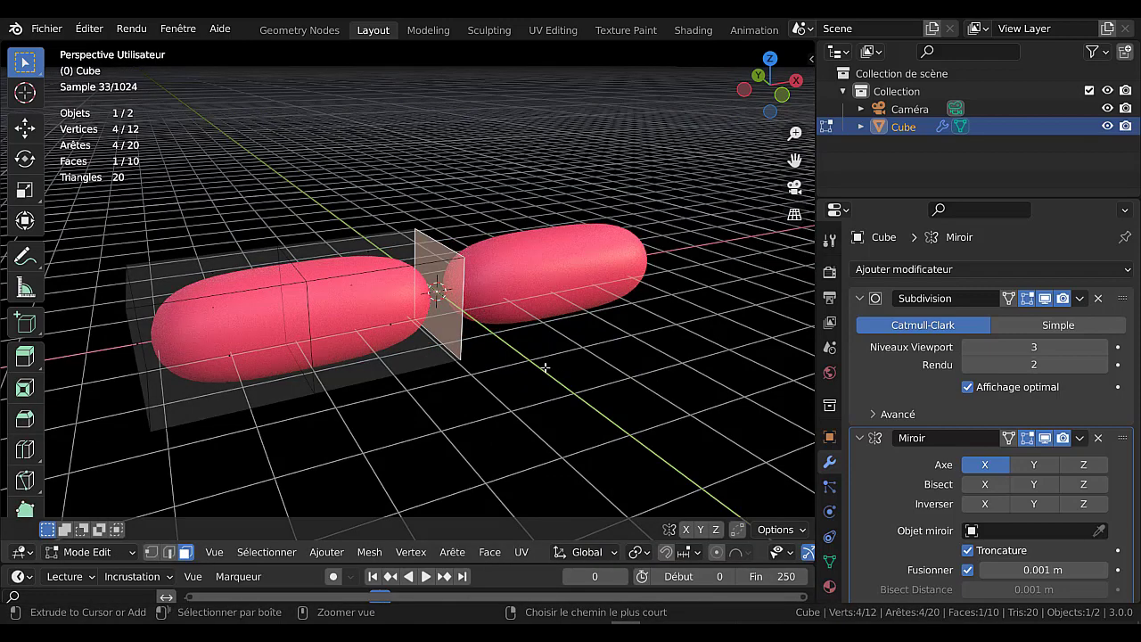
pyautogui.scroll(1, 521, 315)
pyautogui.moveTo(522, 315); pyautogui.dragTo(492, 303, button='middle')
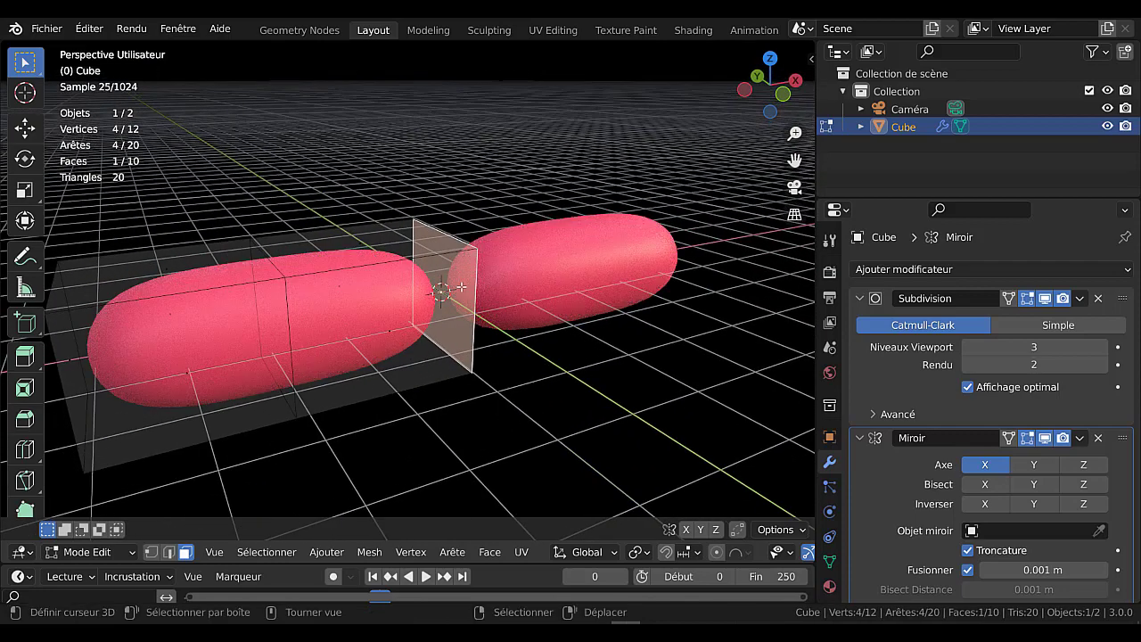
pyautogui.scroll(-1, 949, 471)
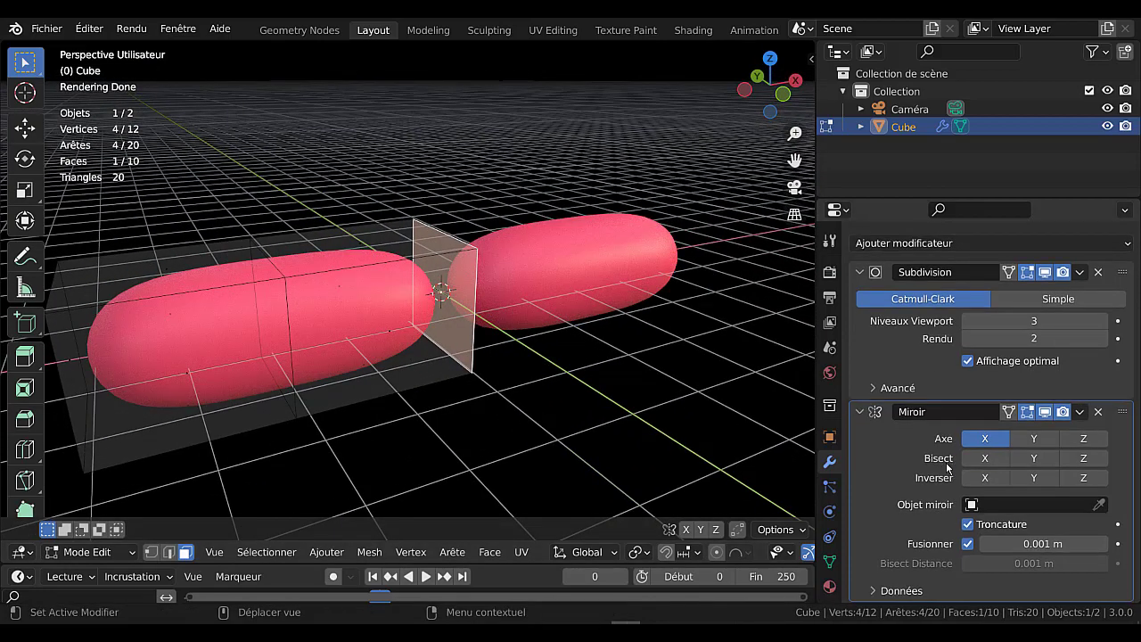
pyautogui.click(969, 524)
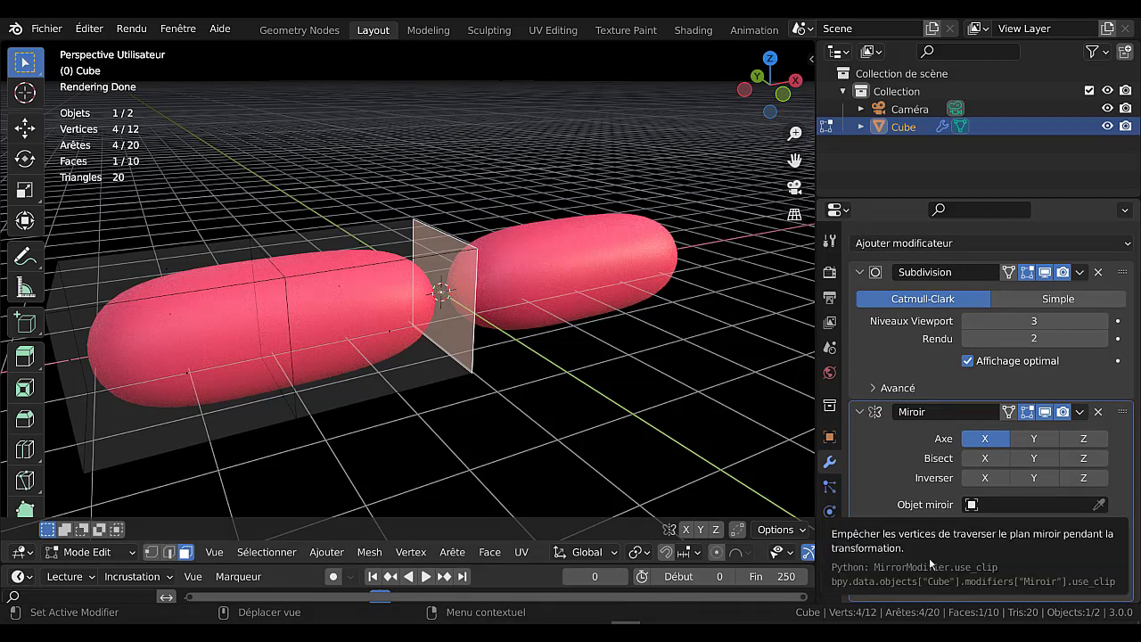
pyautogui.click(969, 524)
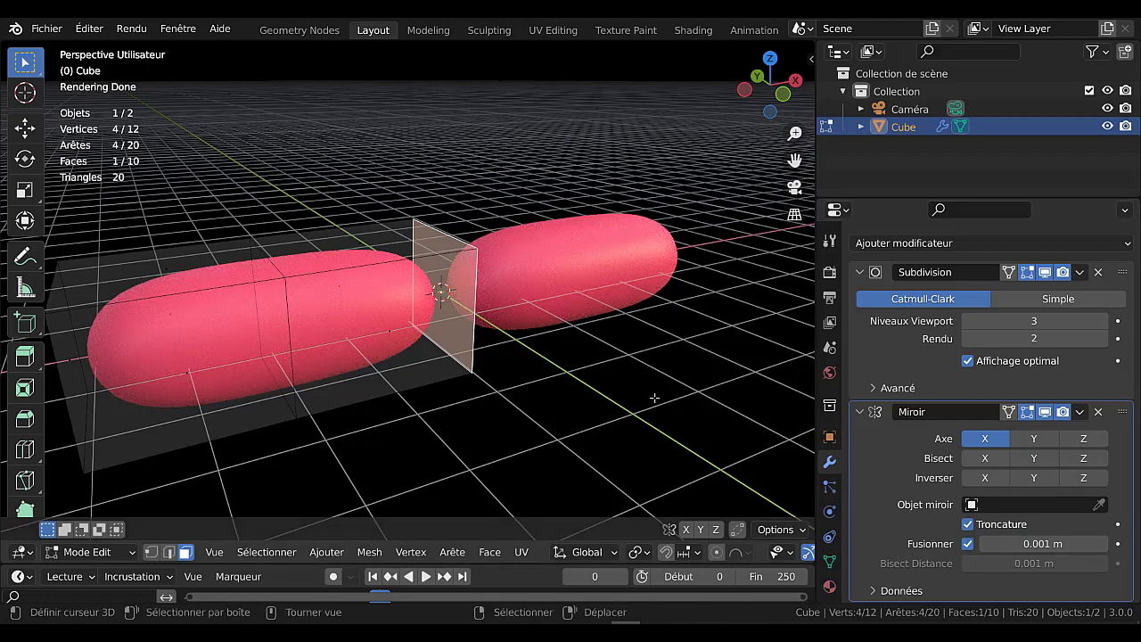
# - Delete the end face so the halves join into one capsule of 1,154 vertices and 1,152 faces
pyautogui.press('x')
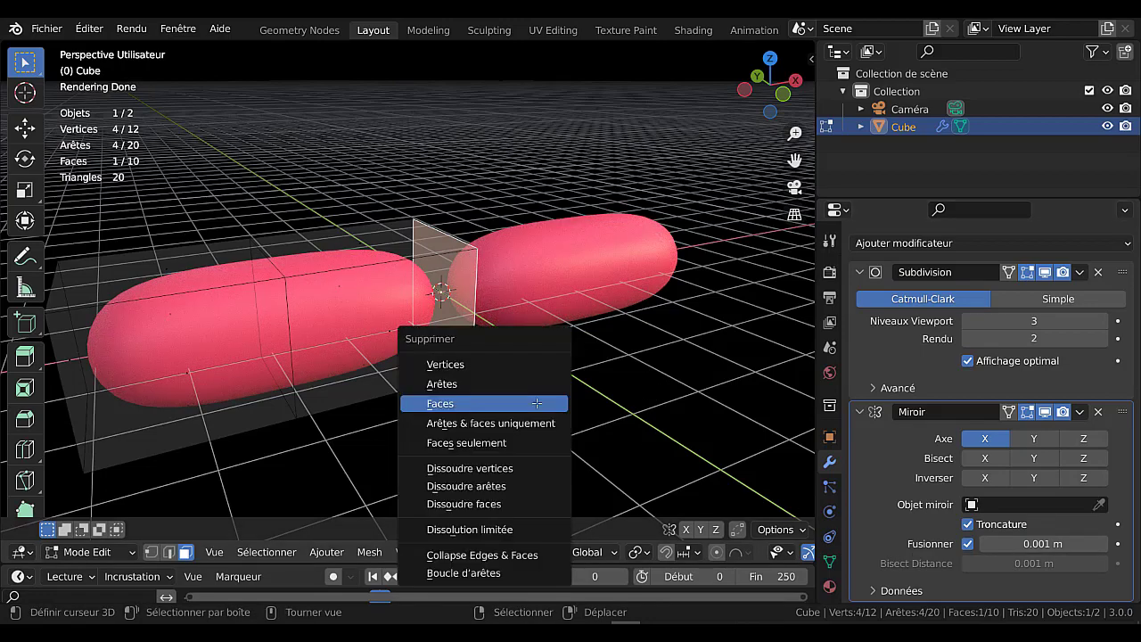
pyautogui.click(506, 406)
pyautogui.press('Tab')
pyautogui.scroll(-3, 507, 402)
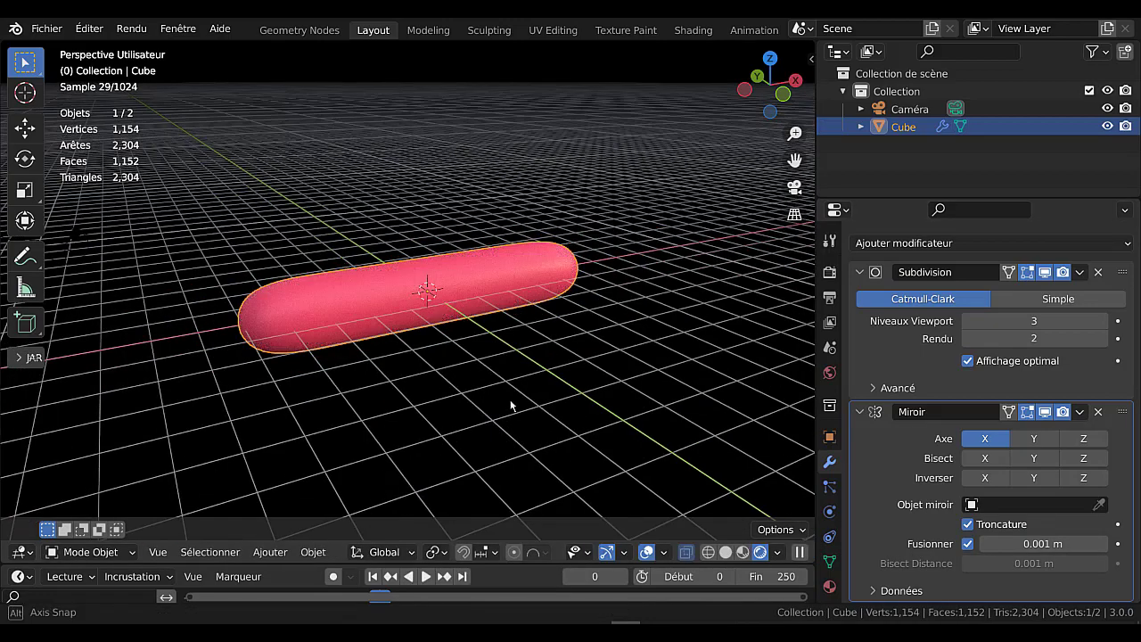
pyautogui.moveTo(509, 402)
pyautogui.mouseDown(button='middle')
pyautogui.moveTo(510, 177)
pyautogui.moveTo(538, 449)
pyautogui.mouseUp(button='middle')
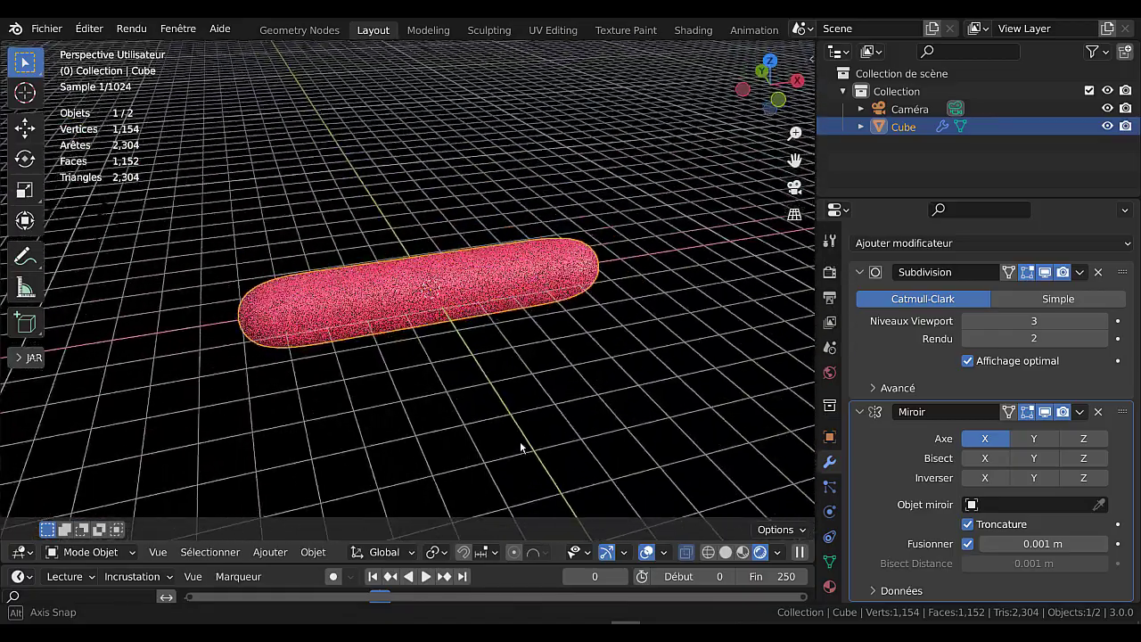
pyautogui.scroll(3, 537, 448)
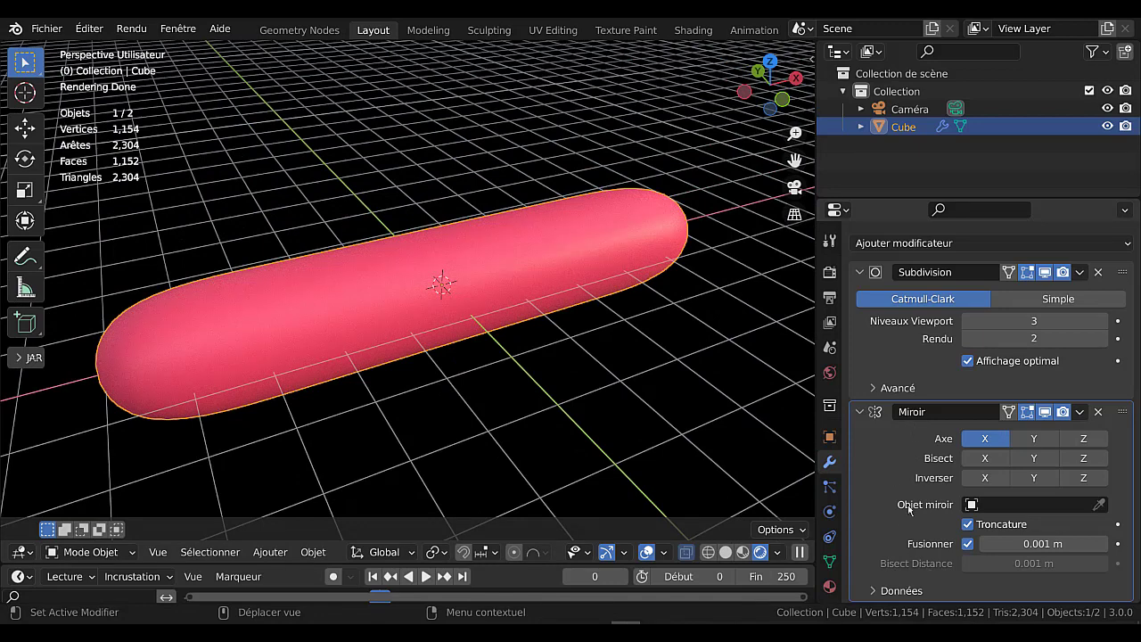
# - Expand the Données subpanel of the Miroir modifier
pyautogui.click(879, 591)
pyautogui.scroll(-3, 893, 541)
pyautogui.scroll(-1, 893, 541)
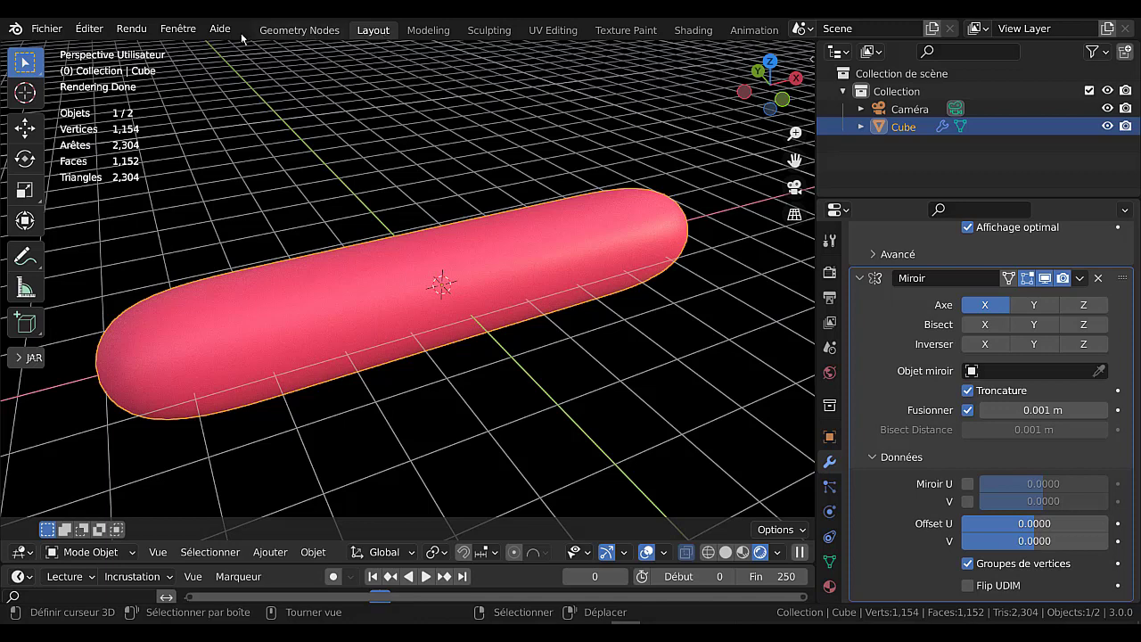
# - Open the online Blender 3.0 reference manual from Aide > Manuel
pyautogui.click(220, 29)
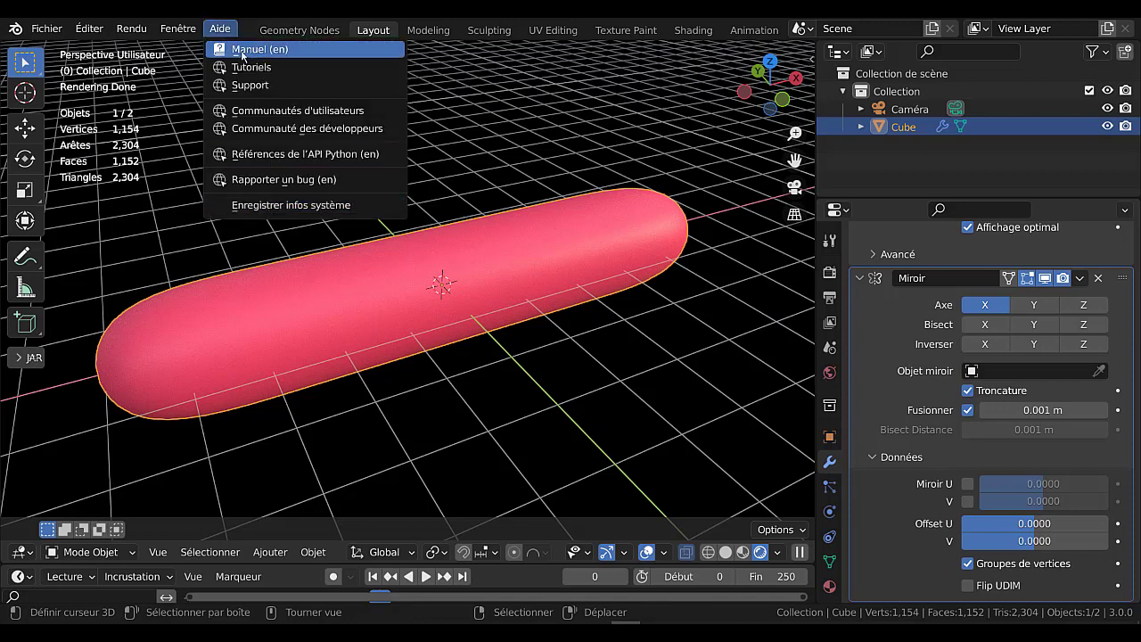
pyautogui.click(247, 52)
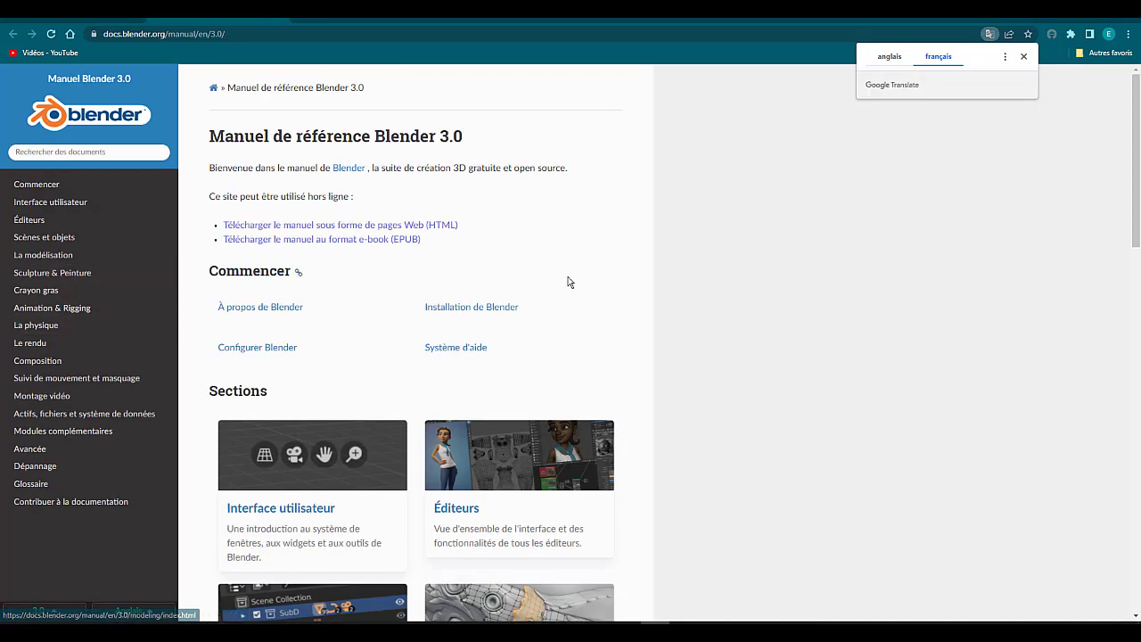
pyautogui.scroll(-3, 746, 308)
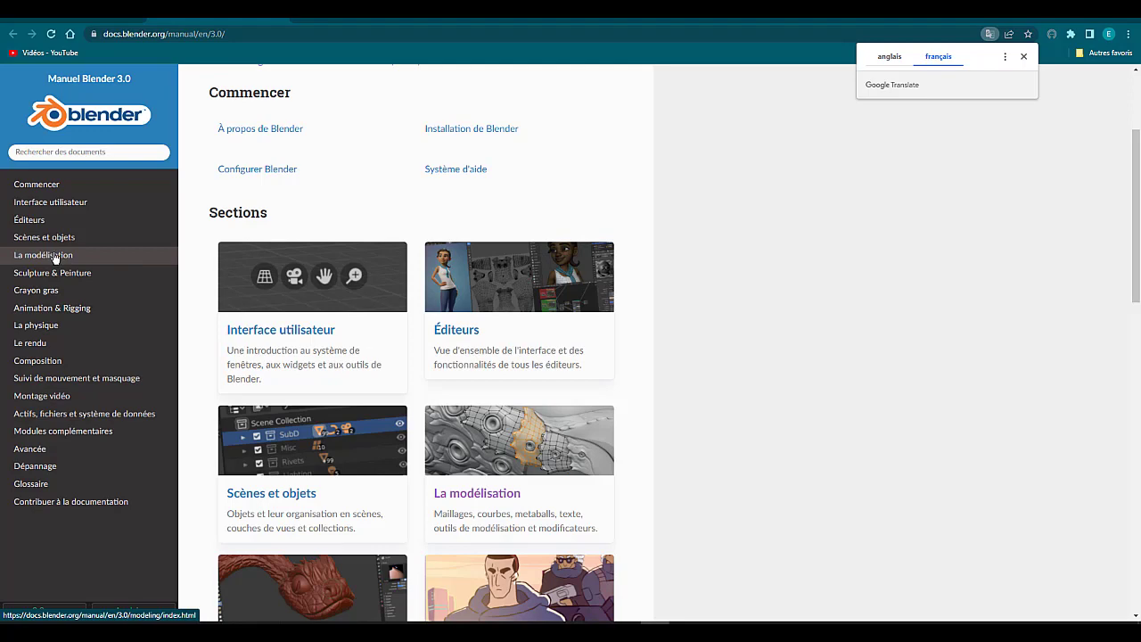
# - Go to the manual's modeling section and open the Modifiers index listing Modificateur Miroir
pyautogui.click(56, 257)
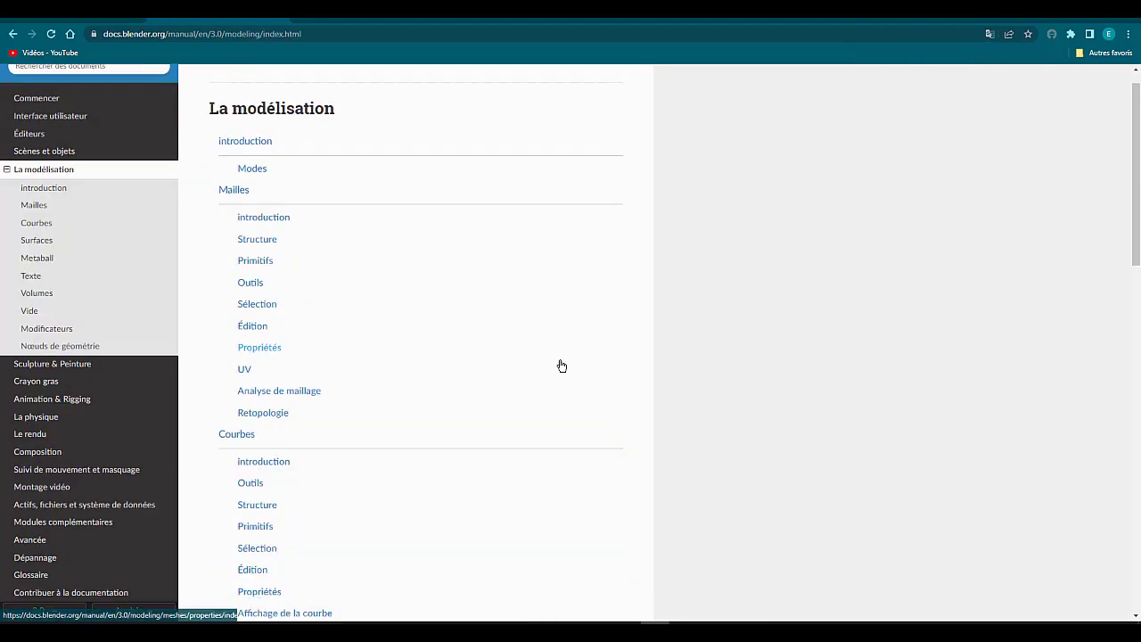
pyautogui.scroll(-5, 562, 362)
pyautogui.scroll(-1, 561, 359)
pyautogui.scroll(-3, 561, 359)
pyautogui.scroll(-3, 562, 358)
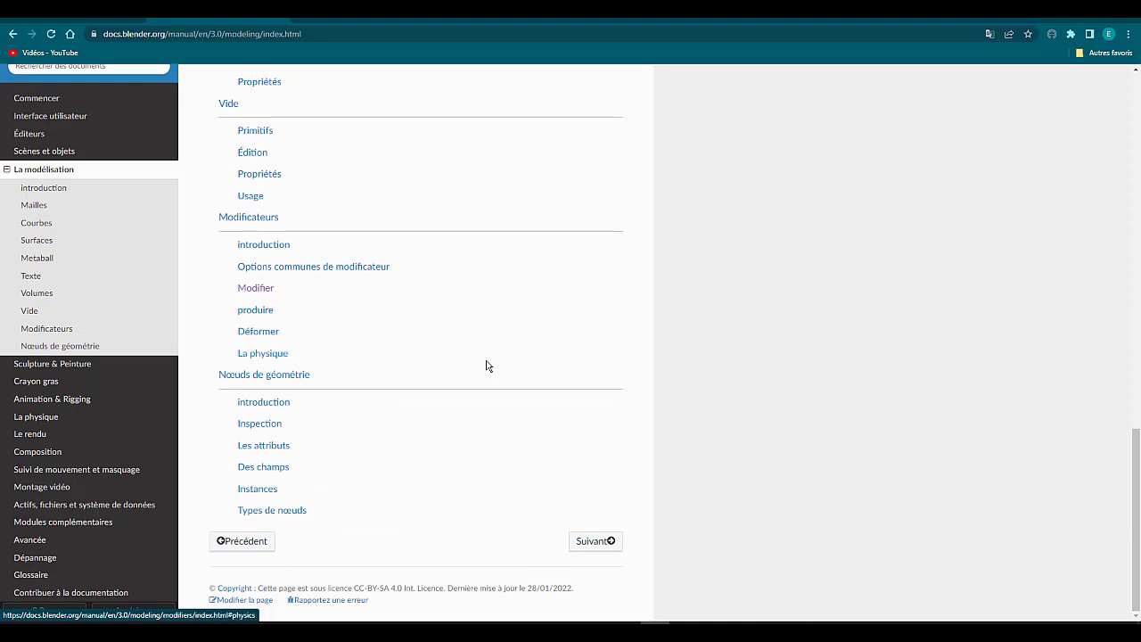
pyautogui.scroll(3, 486, 366)
pyautogui.scroll(3, 487, 366)
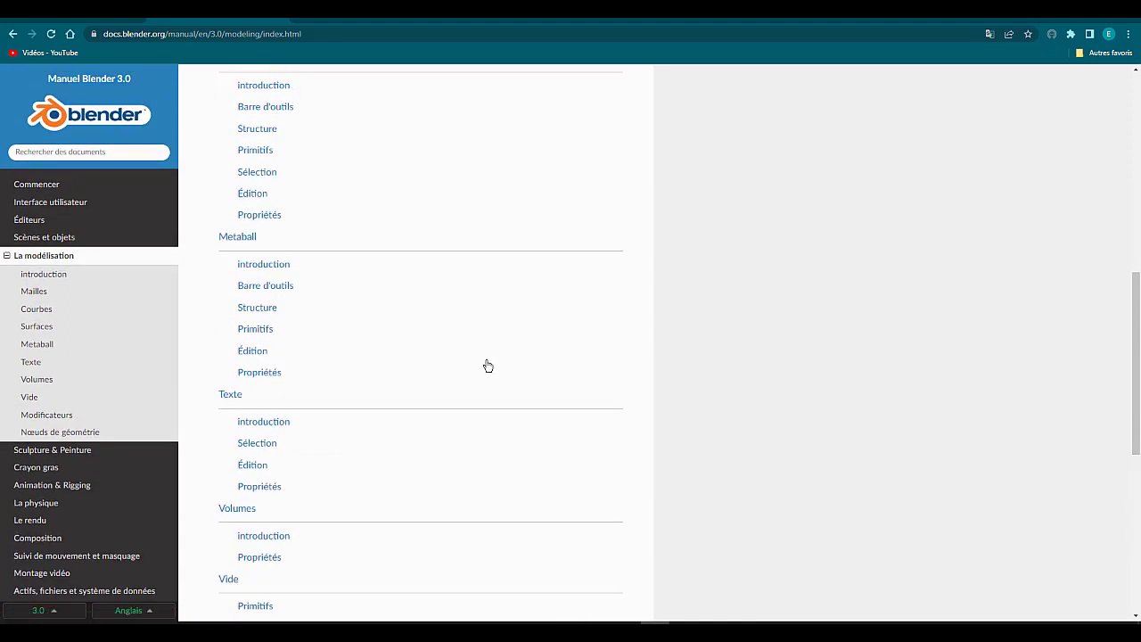
pyautogui.scroll(1, 488, 365)
pyautogui.scroll(2, 488, 366)
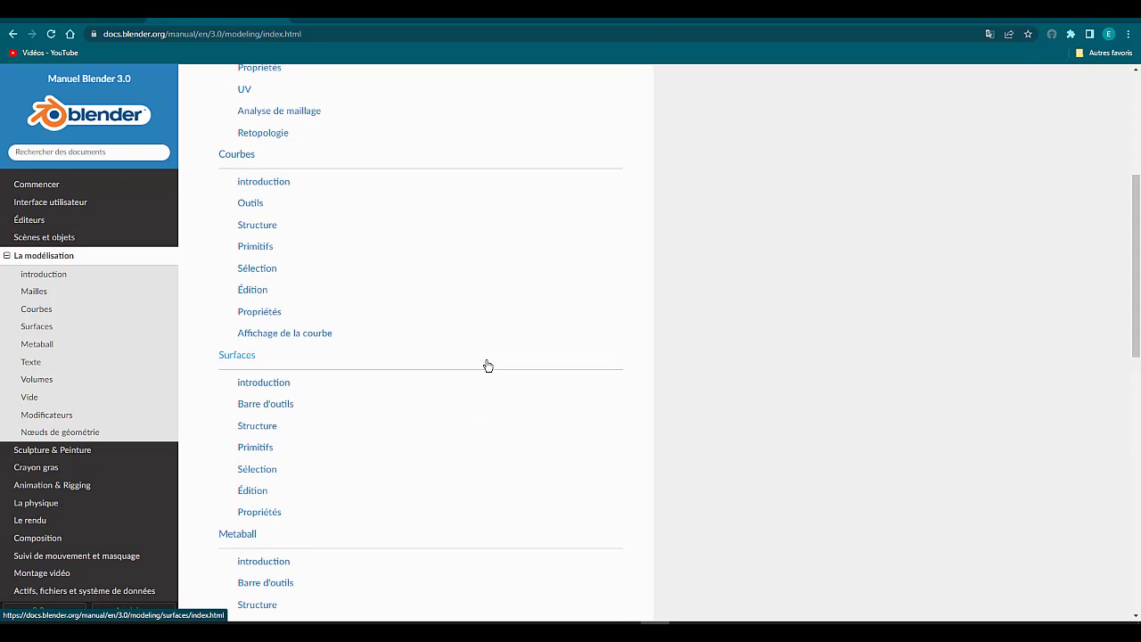
pyautogui.scroll(-2, 488, 365)
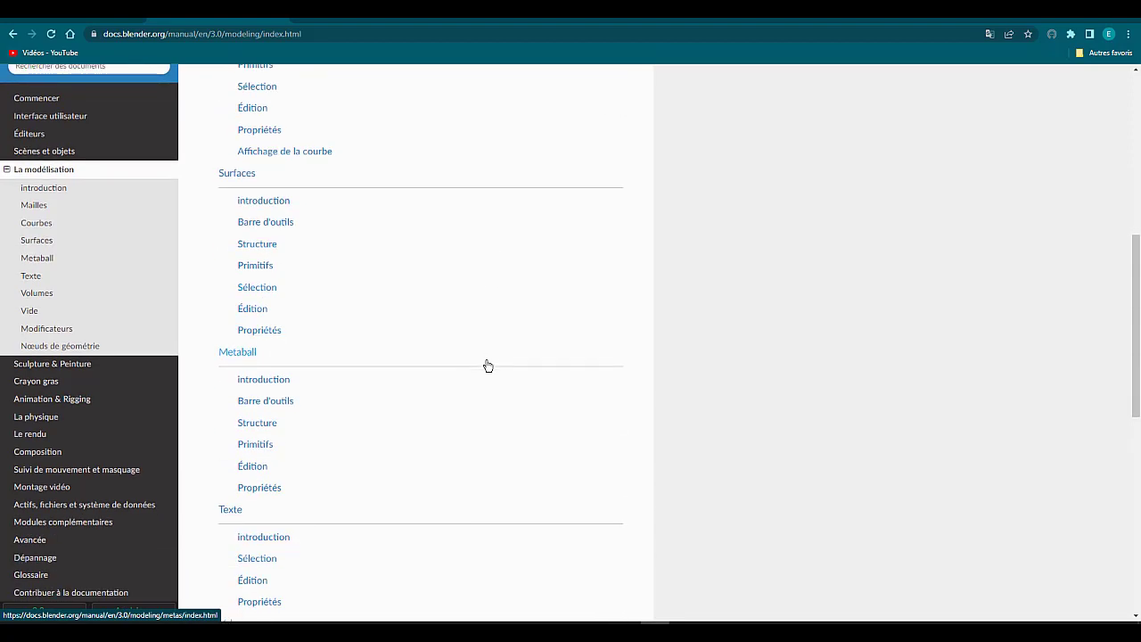
pyautogui.scroll(-2, 488, 366)
pyautogui.scroll(-1, 487, 365)
pyautogui.scroll(-1, 488, 365)
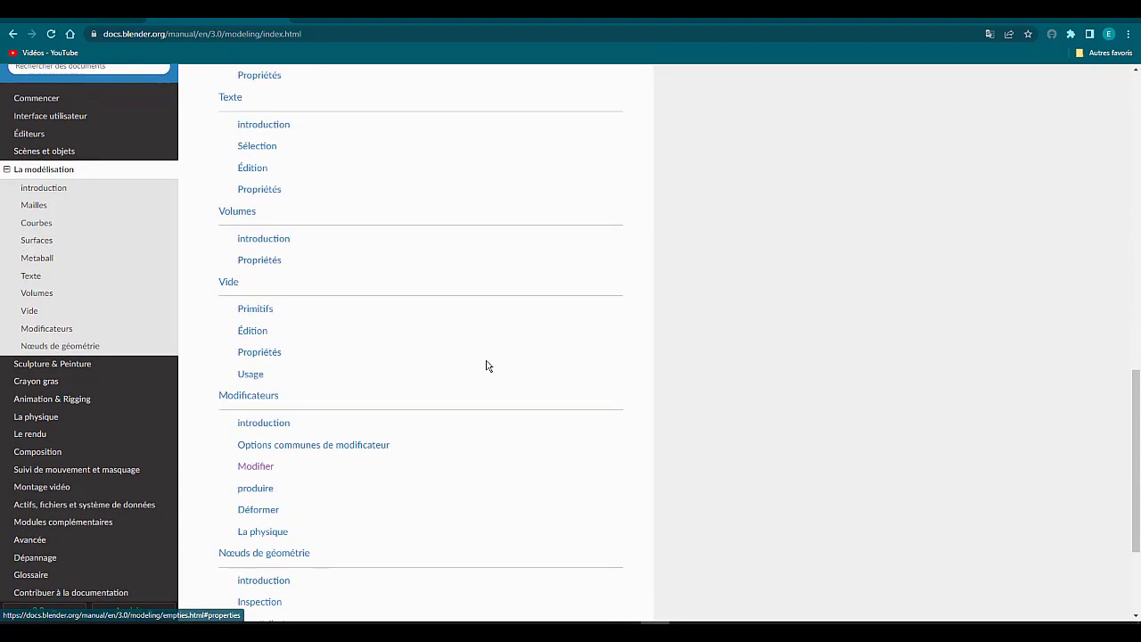
pyautogui.scroll(-2, 488, 365)
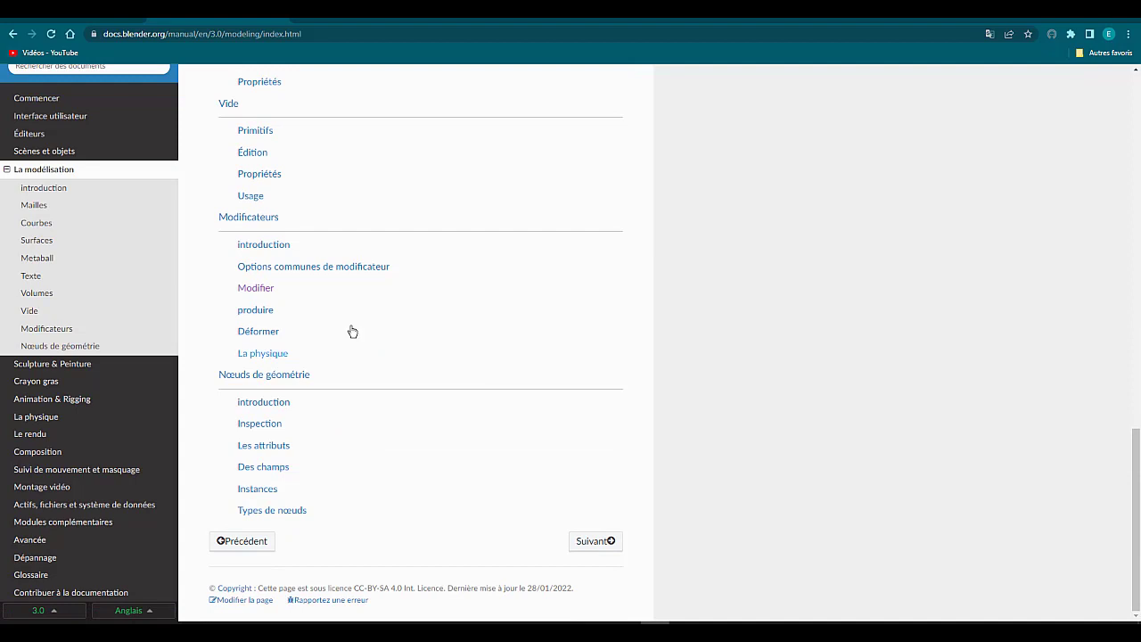
pyautogui.click(256, 290)
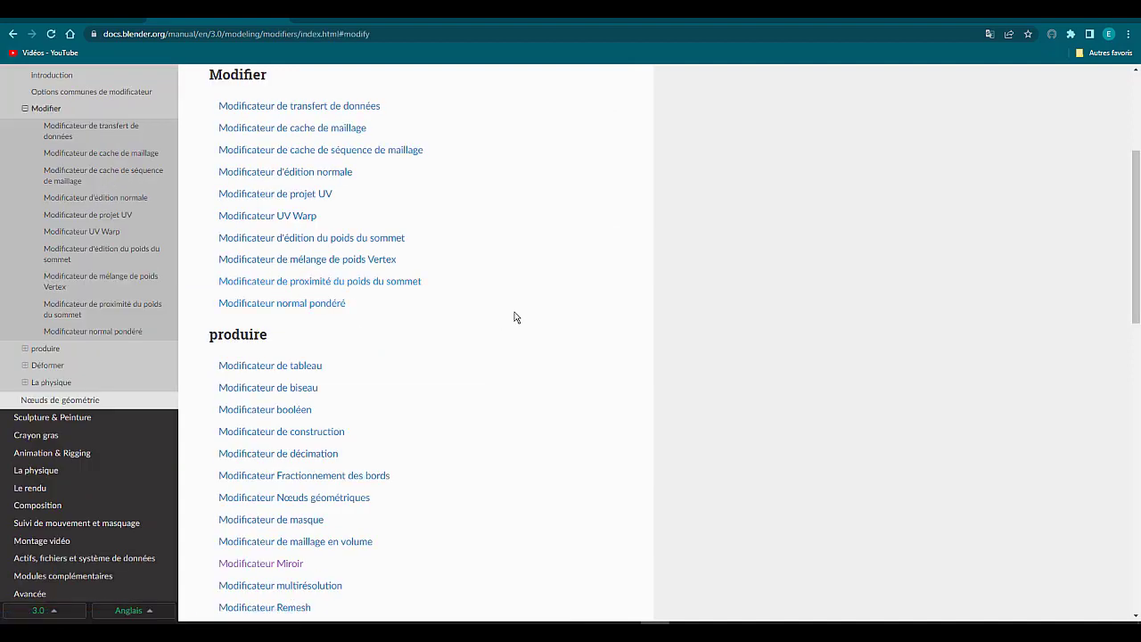
pyautogui.scroll(-3, 515, 318)
# - Open the Modificateur Miroir manual page and scroll down through its options
pyautogui.click(263, 328)
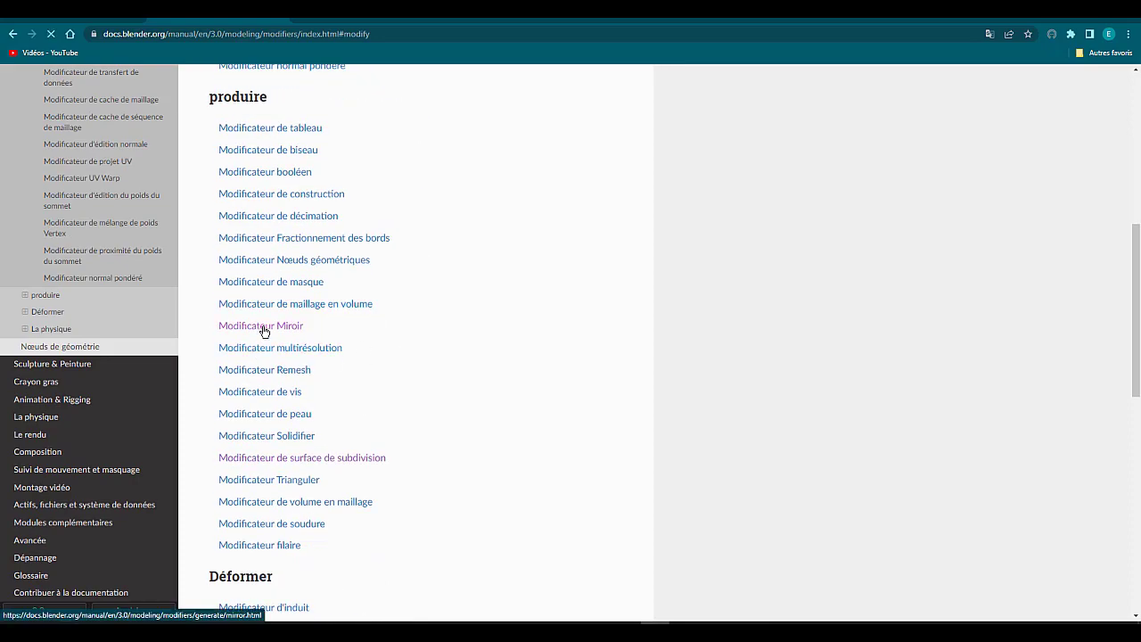
pyautogui.scroll(-2, 428, 406)
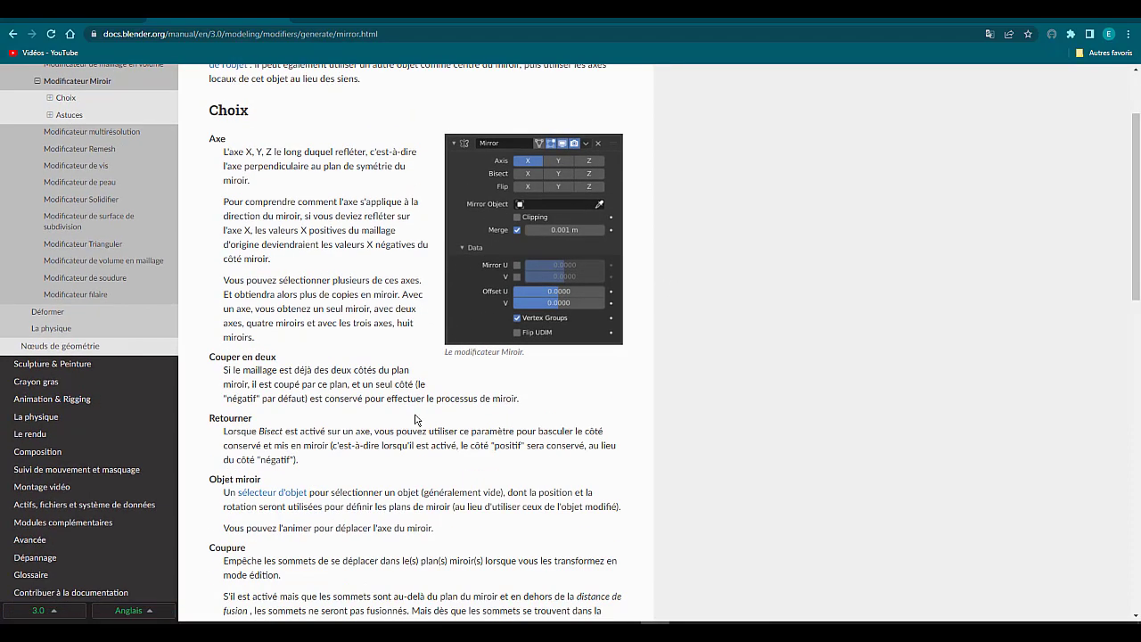
pyautogui.scroll(-3, 417, 420)
pyautogui.scroll(-2, 342, 429)
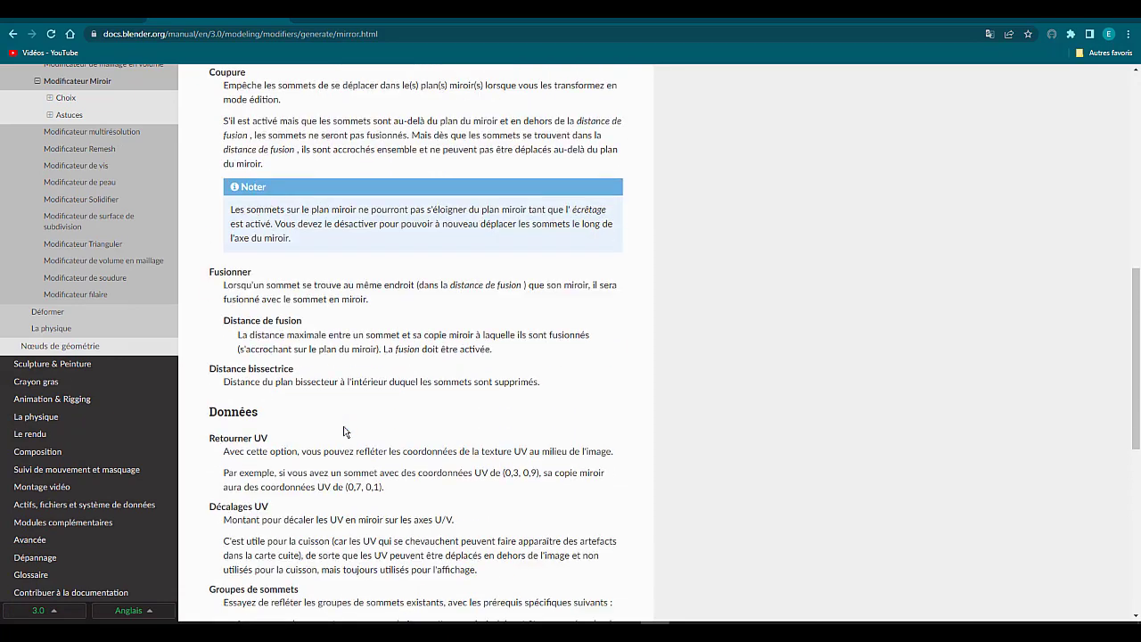
pyautogui.scroll(-3, 339, 363)
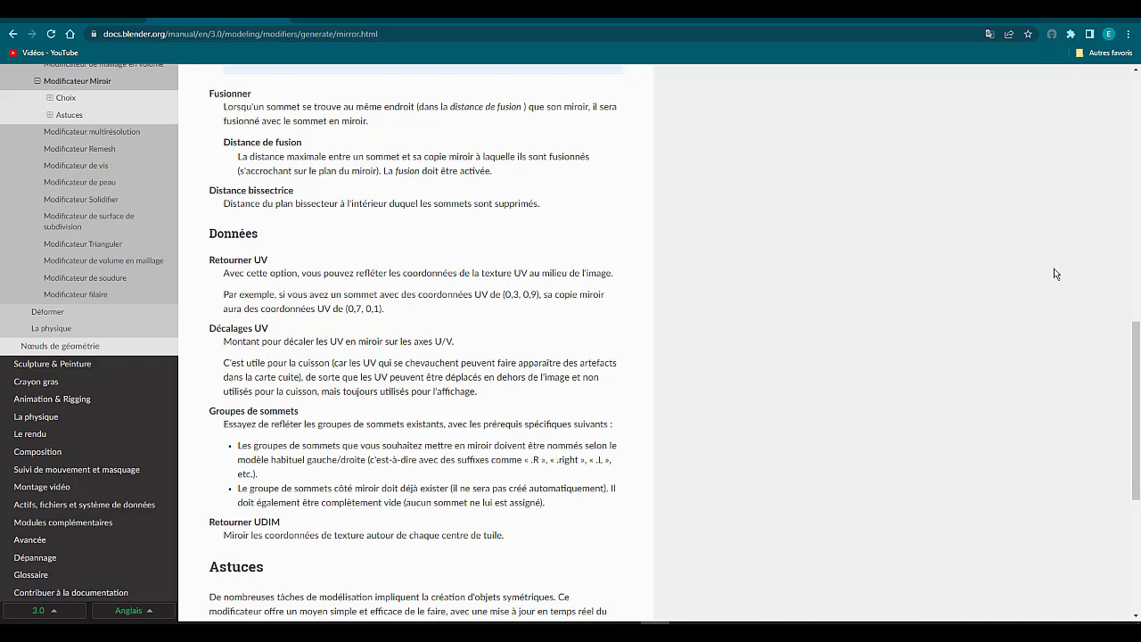
# - Scroll back up, then go back through the modifiers index to the Modeling index page
pyautogui.scroll(3, 981, 286)
pyautogui.scroll(3, 713, 250)
pyautogui.scroll(4, 386, 183)
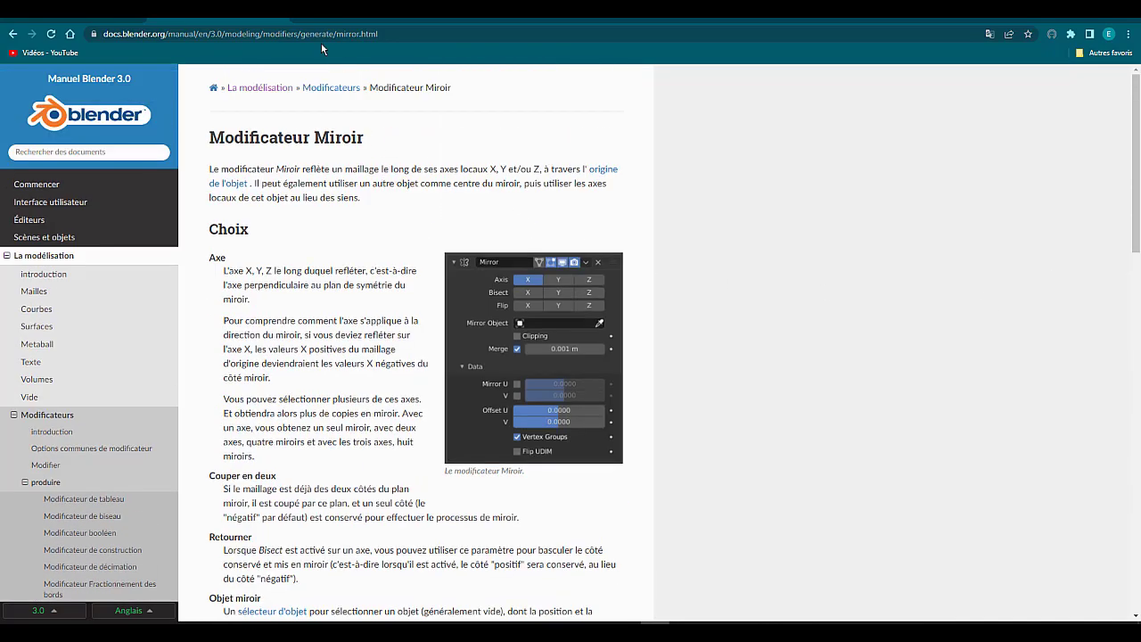
pyautogui.hotkey('alt', 'Left')
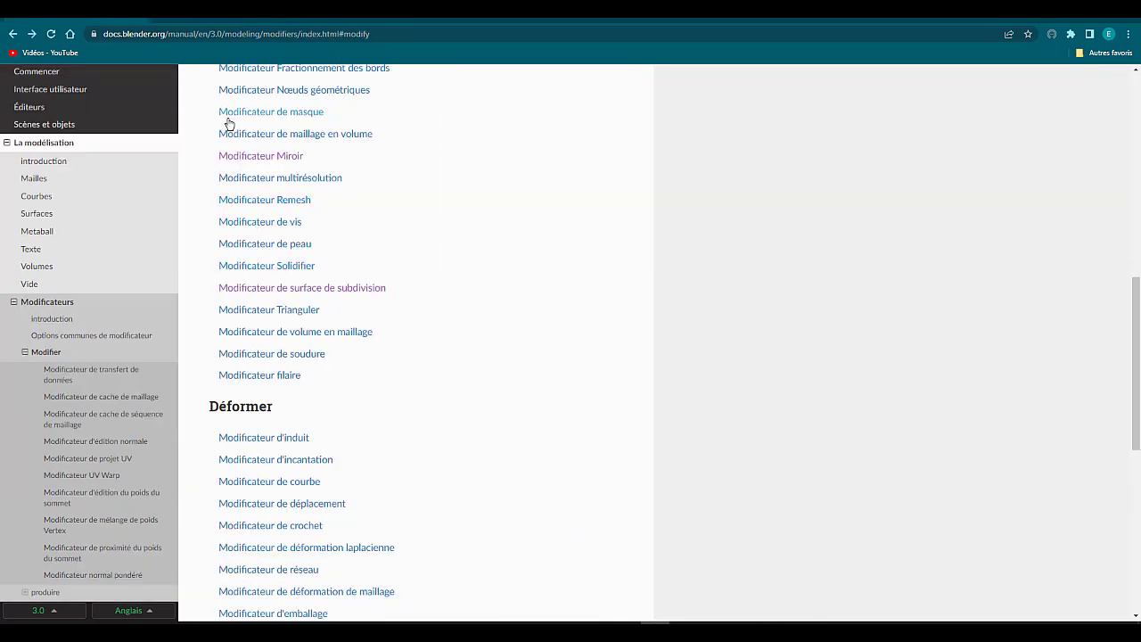
pyautogui.click(14, 33)
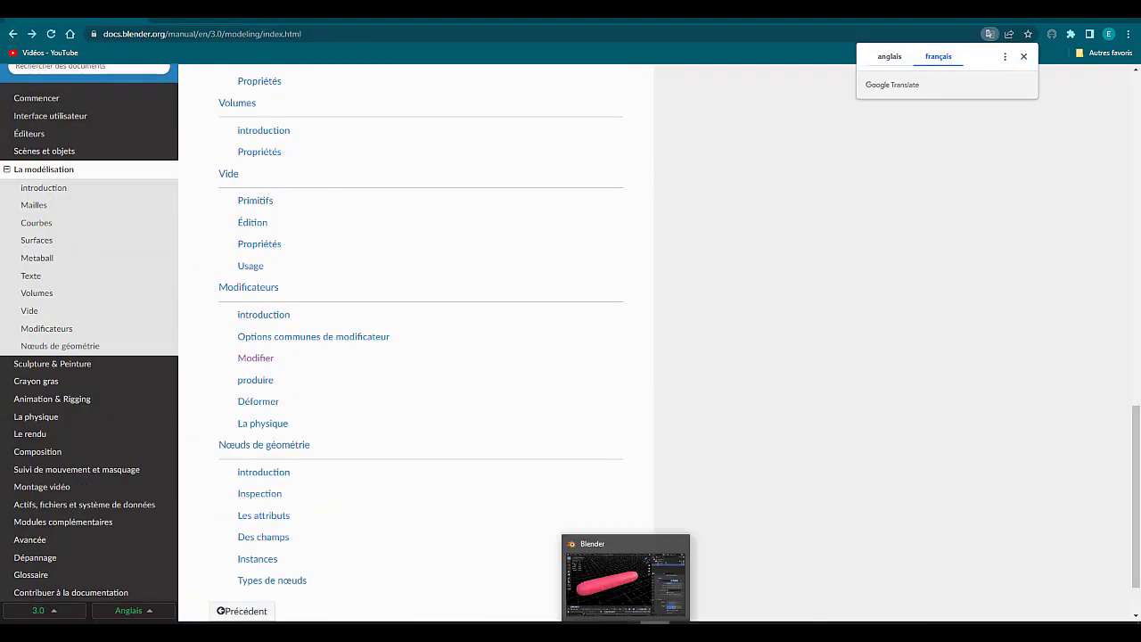
# - Back in Blender, open the Ajouter modificateur menu from the top of the modifier tab
pyautogui.click(627, 560)
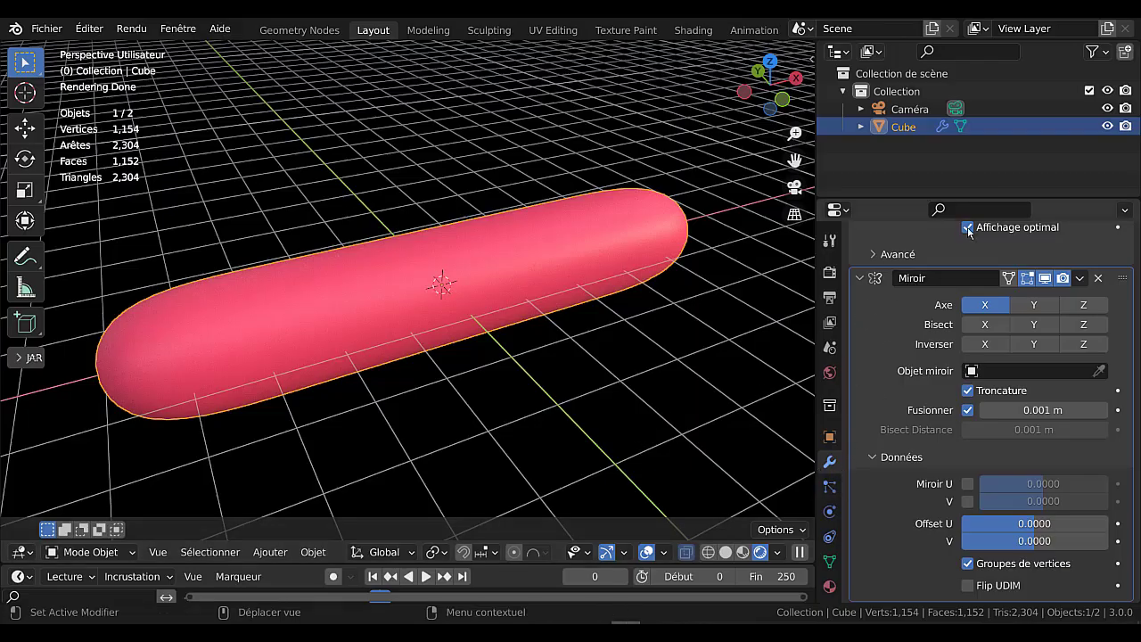
pyautogui.scroll(1, 989, 230)
pyautogui.scroll(3, 994, 232)
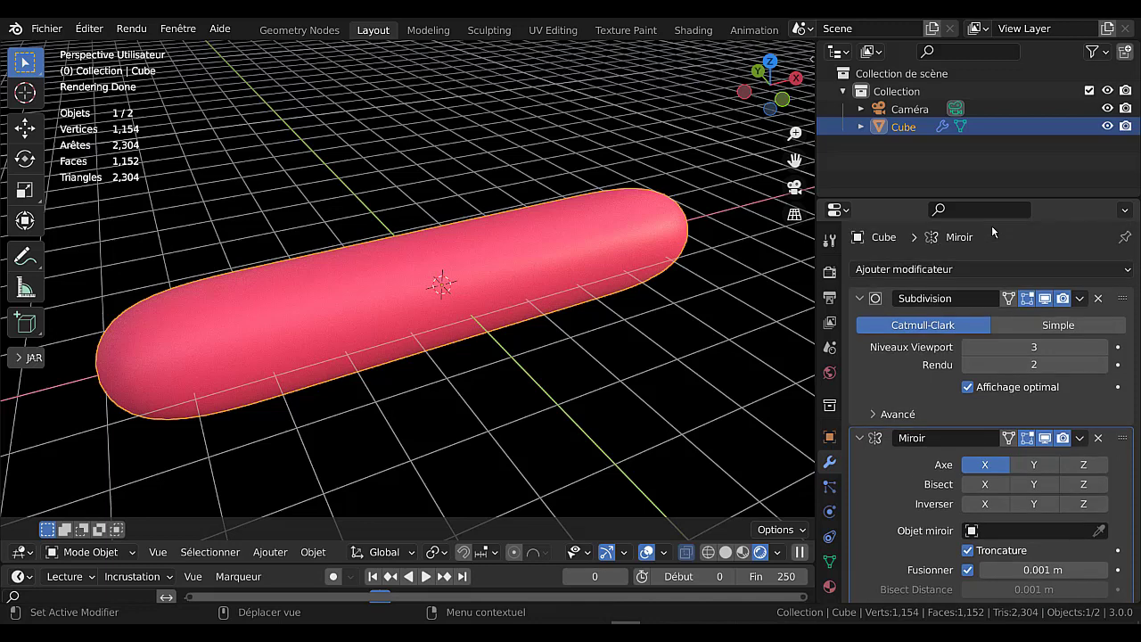
pyautogui.click(998, 267)
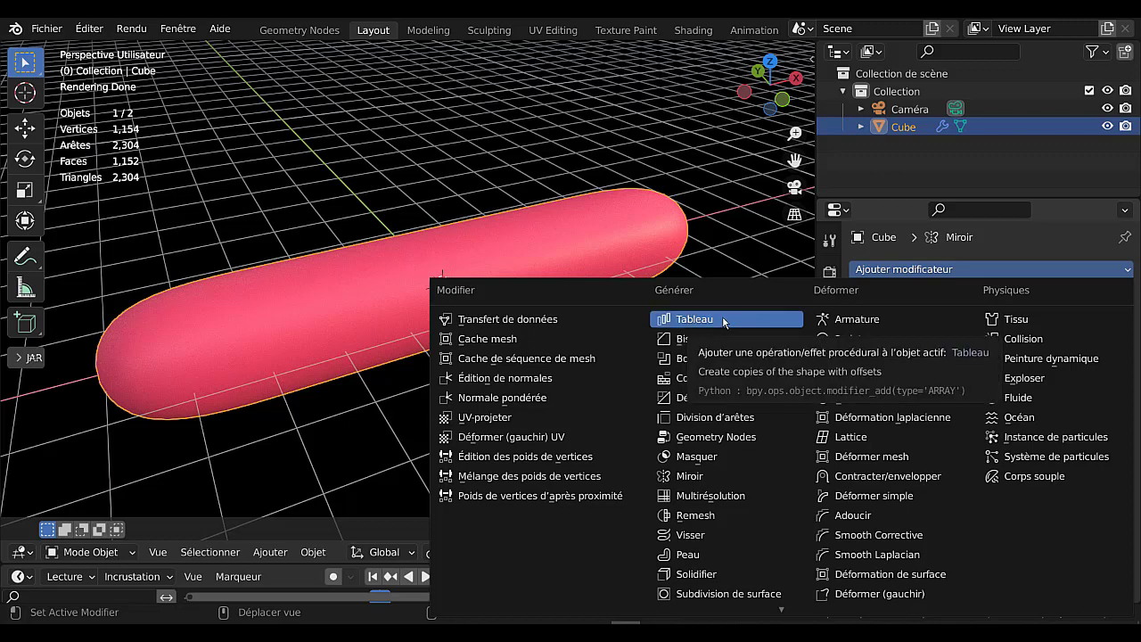
# - Close the modifier menu, widen the 3D view, deselect the capsule, and resize the timeline and properties areas
pyautogui.press('Escape')
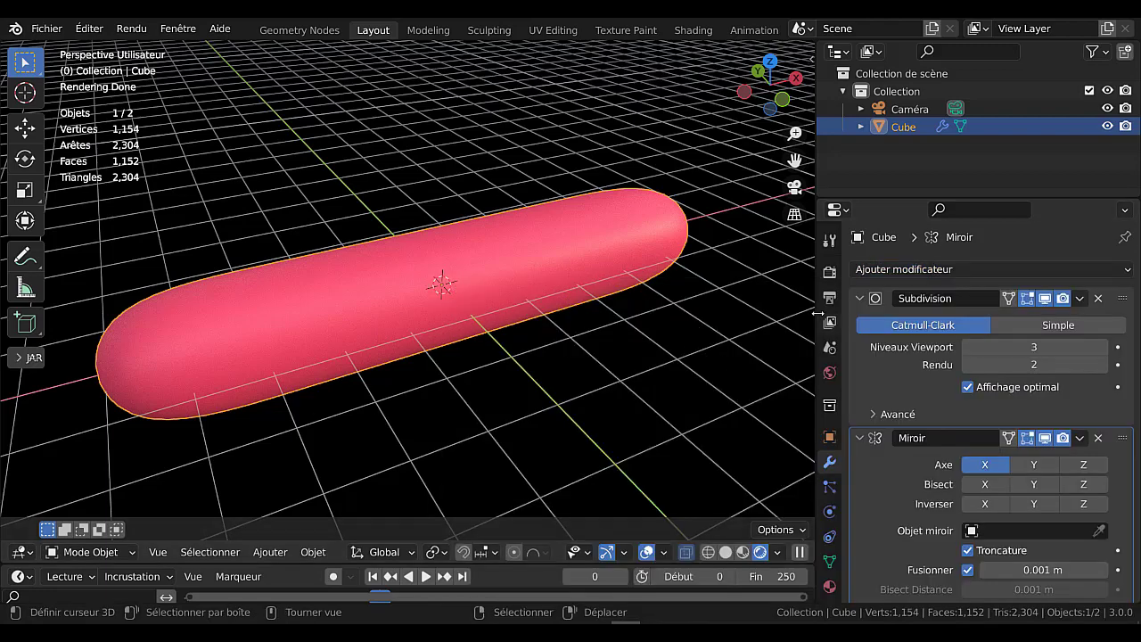
pyautogui.moveTo(816, 330); pyautogui.dragTo(992, 348)
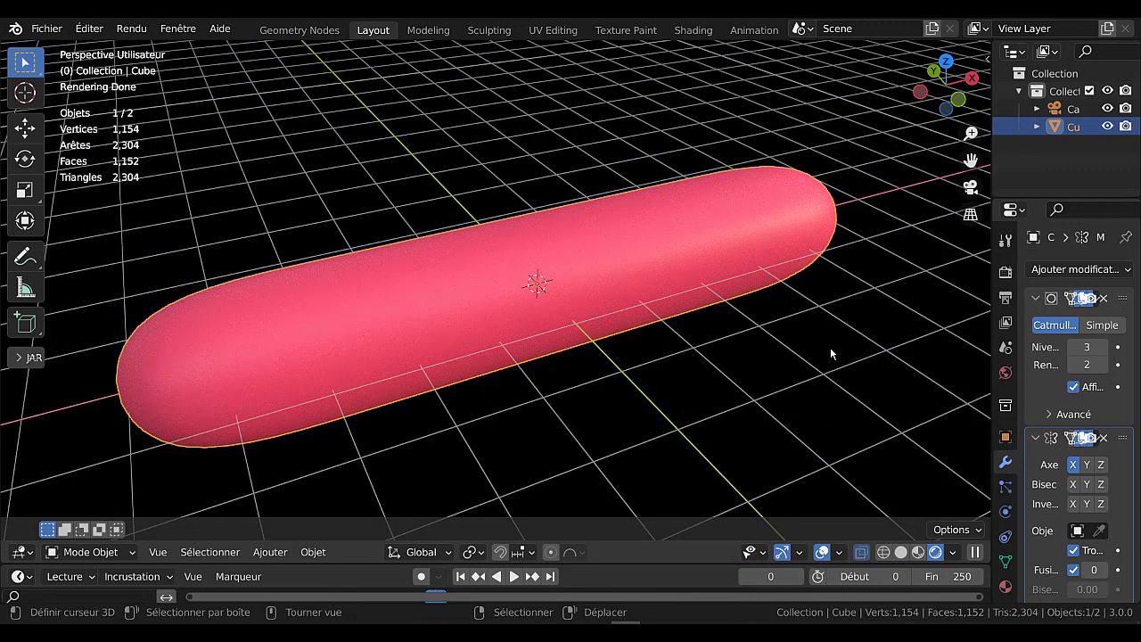
pyautogui.click(833, 350)
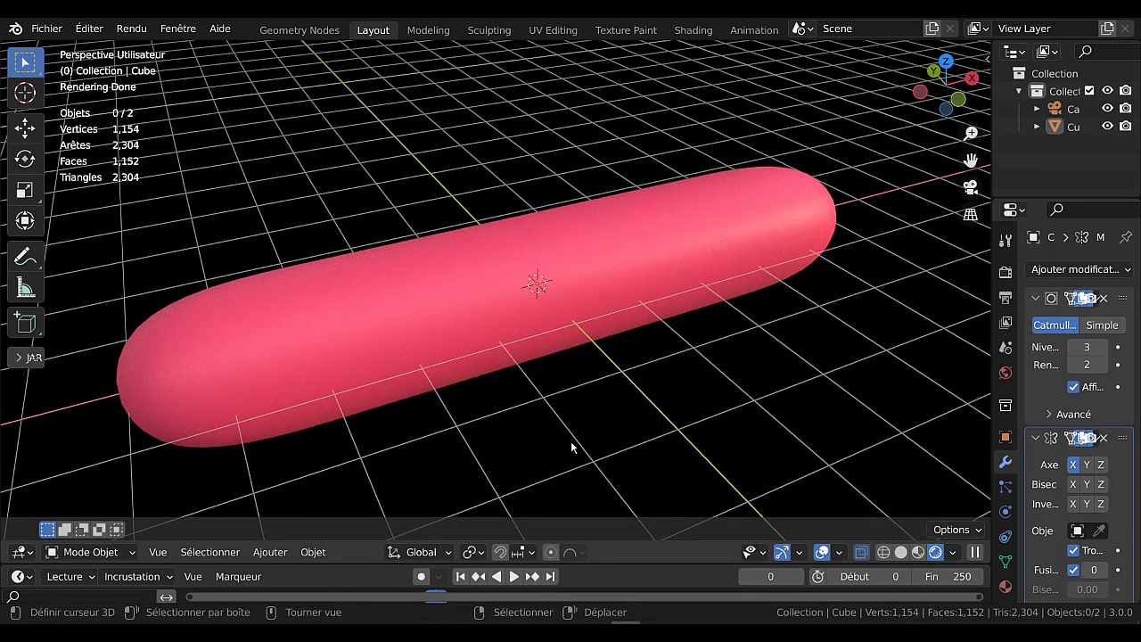
pyautogui.moveTo(613, 560); pyautogui.dragTo(597, 581)
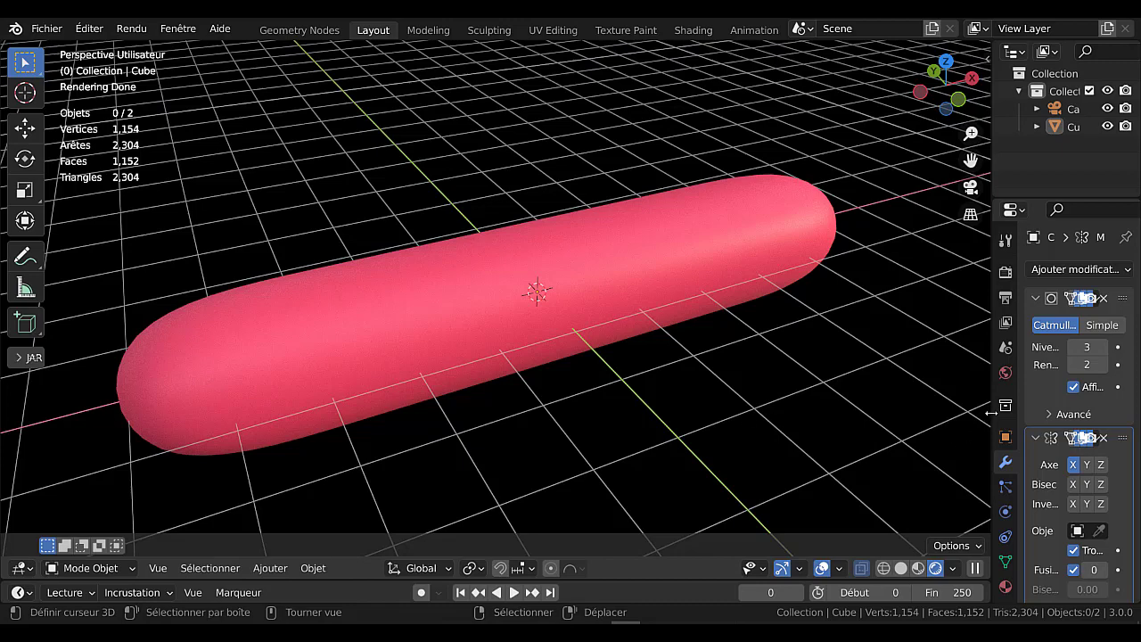
pyautogui.moveTo(990, 386); pyautogui.dragTo(954, 386)
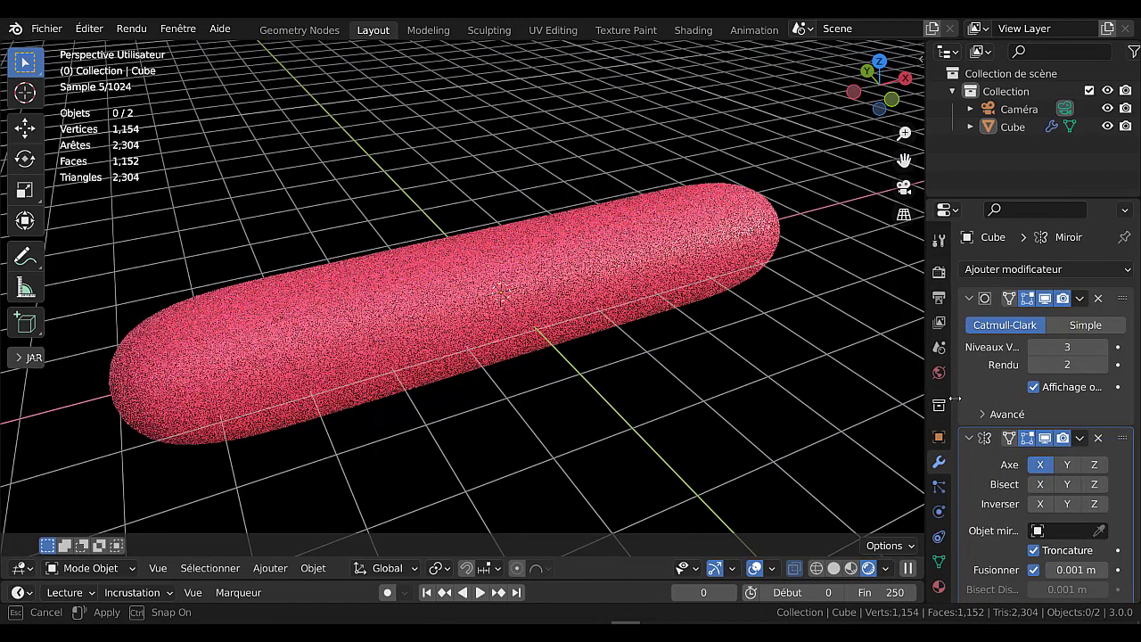